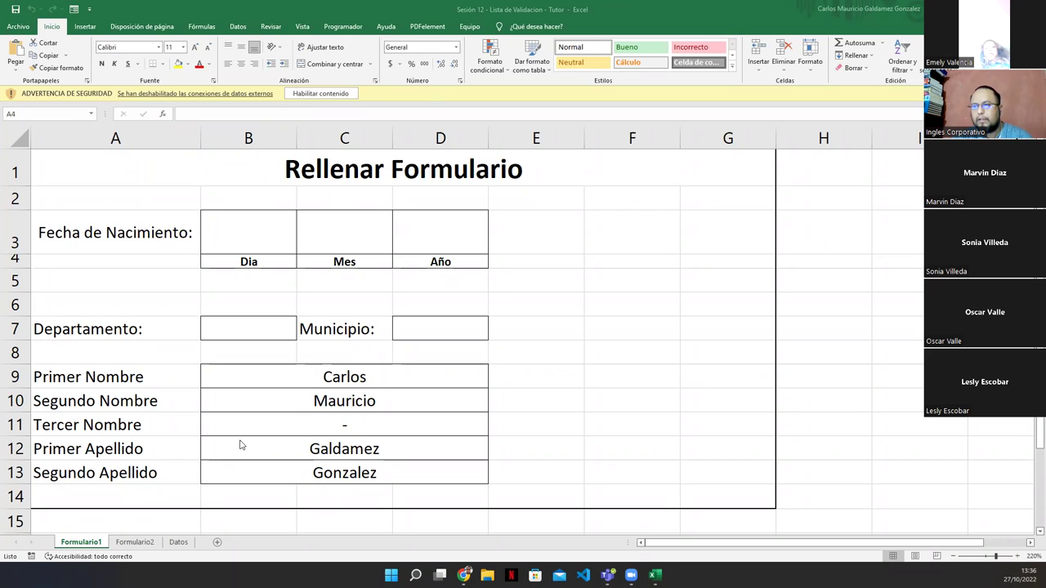
Enable the workbook's blocked external content with 'Habilitar contenido' on the security bar
{"action": "left_click", "coordinate": [317, 96]}
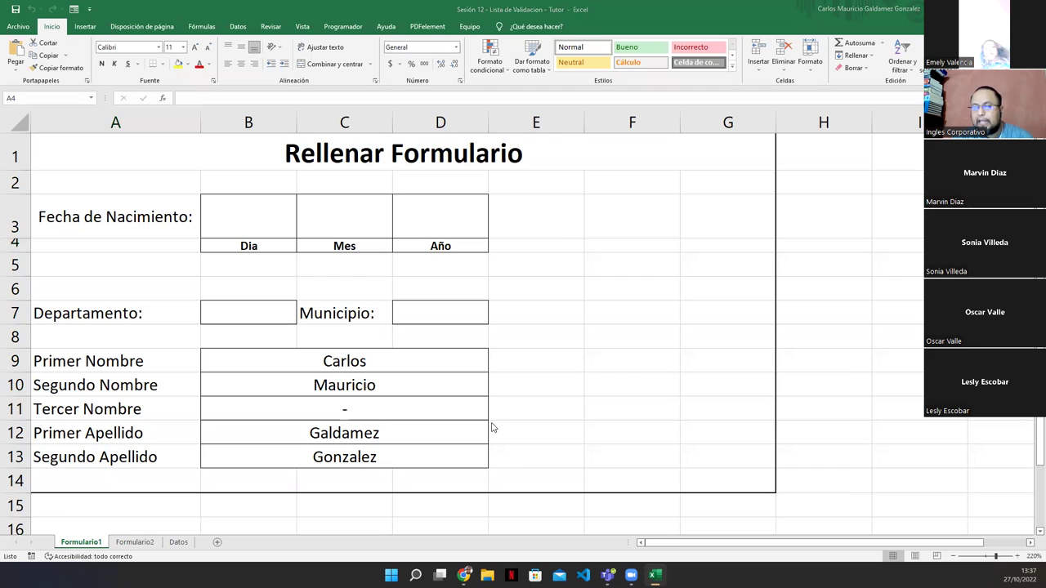
Insert a new sheet, move it after Datos, and rename it Practica
{"action": "left_click", "coordinate": [217, 546]}
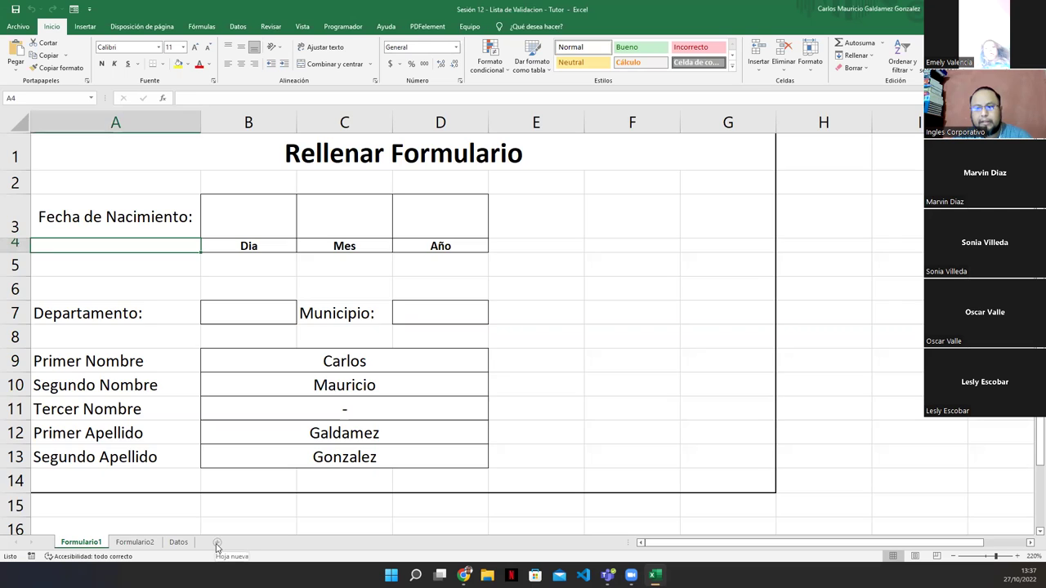
{"action": "left_click", "coordinate": [218, 542]}
{"action": "left_click_drag", "start_coordinate": [123, 548], "coordinate": [228, 550]}
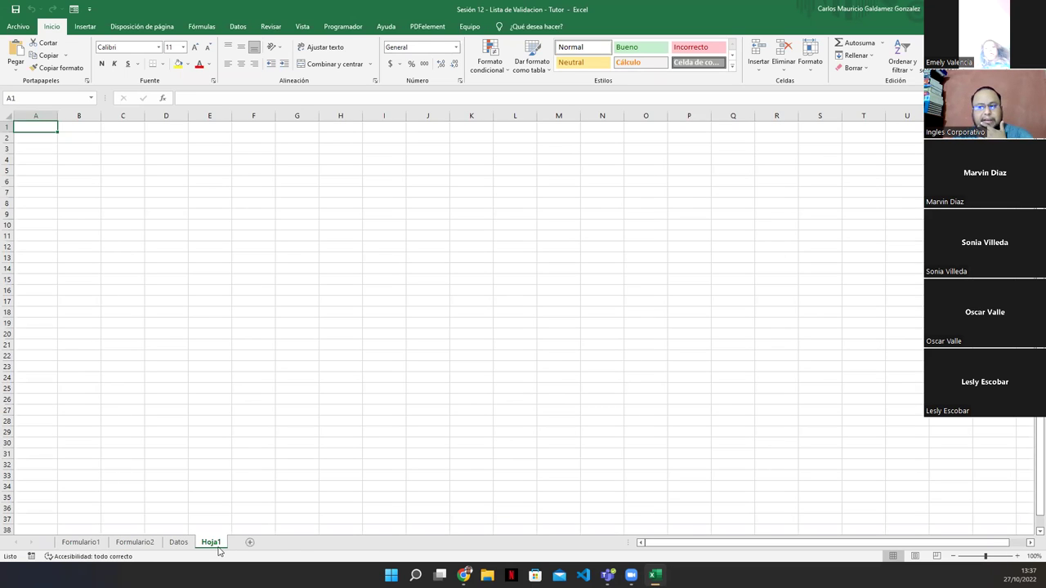
{"action": "double_click", "coordinate": [212, 543]}
{"action": "type", "text": "Practica"}
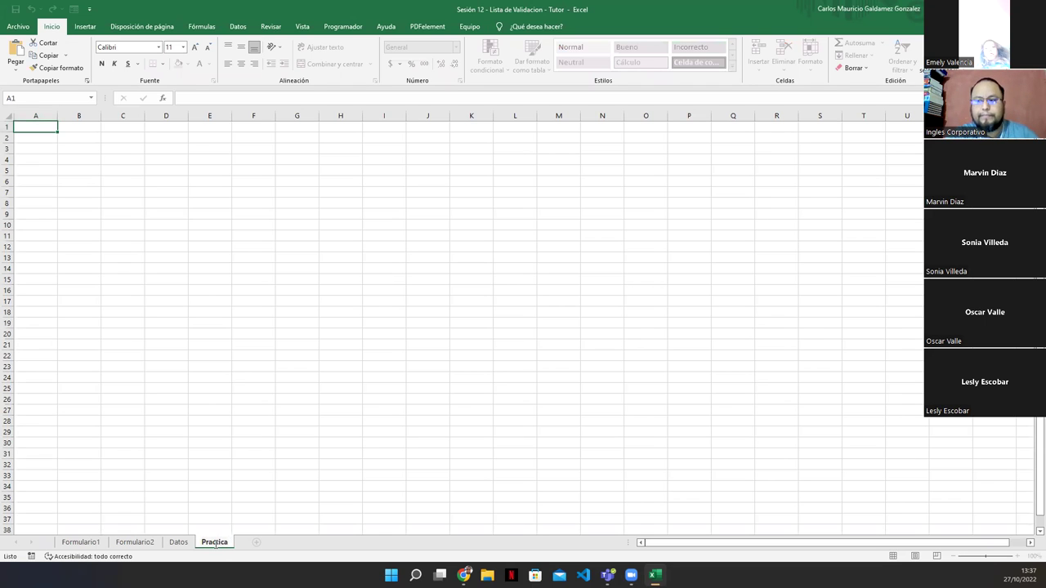
{"action": "key", "text": "Return"}
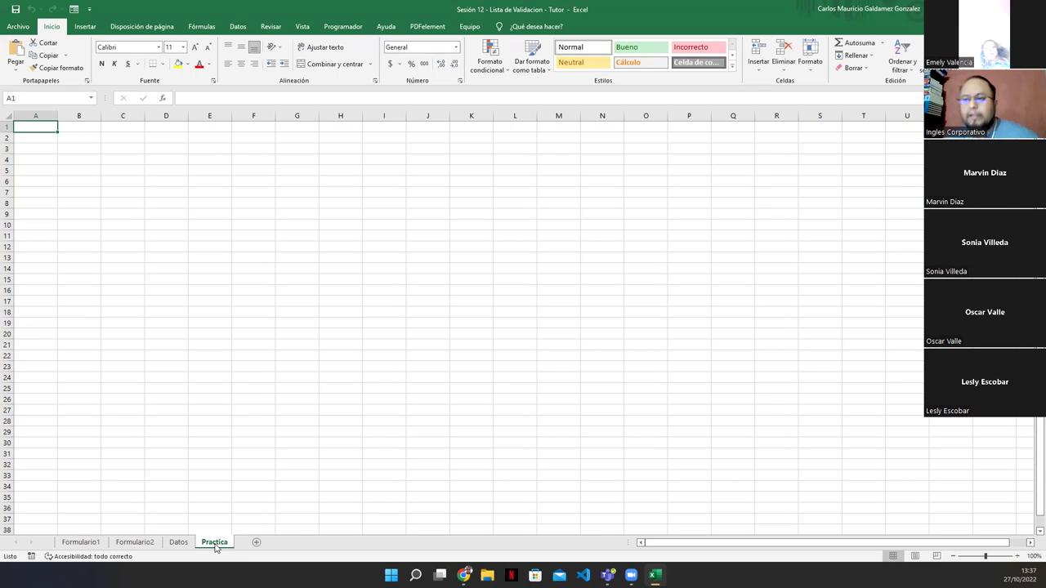
{"action": "scroll", "coordinate": [317, 460], "scroll_direction": "up", "scroll_amount": 5, "text": "ctrl"}
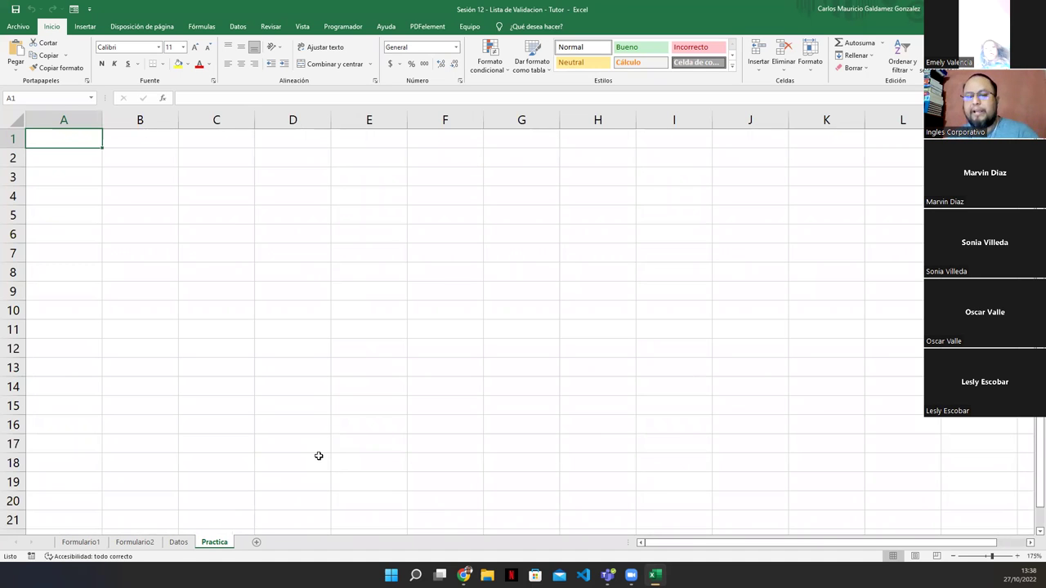
Enter Seleccione dia, Seleccione Mes and Seleccione Vendedor into cells B2 to B4
{"action": "left_click", "coordinate": [129, 171]}
{"action": "left_click", "coordinate": [131, 161]}
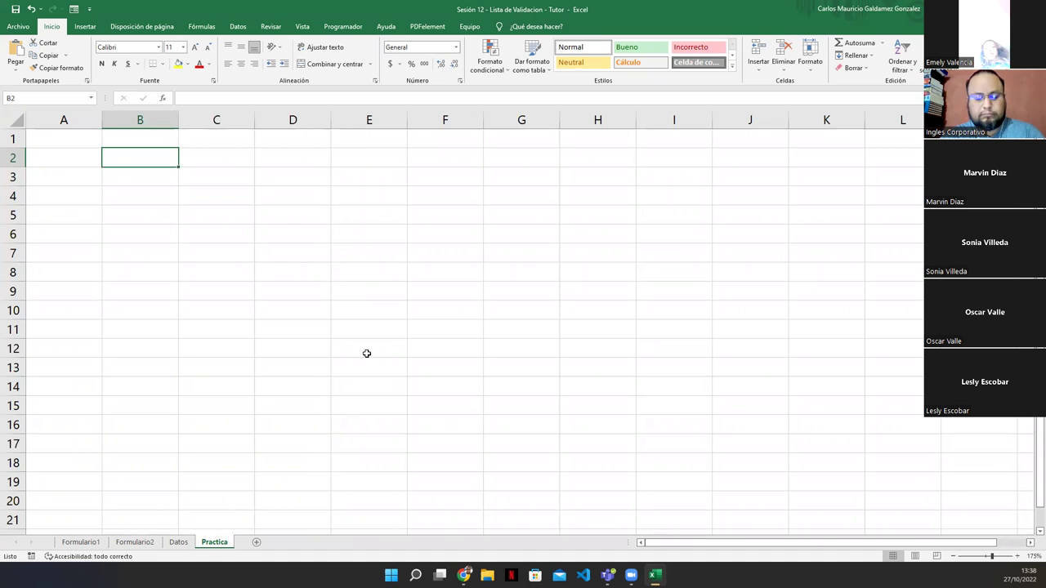
{"action": "type", "text": "Dia"}
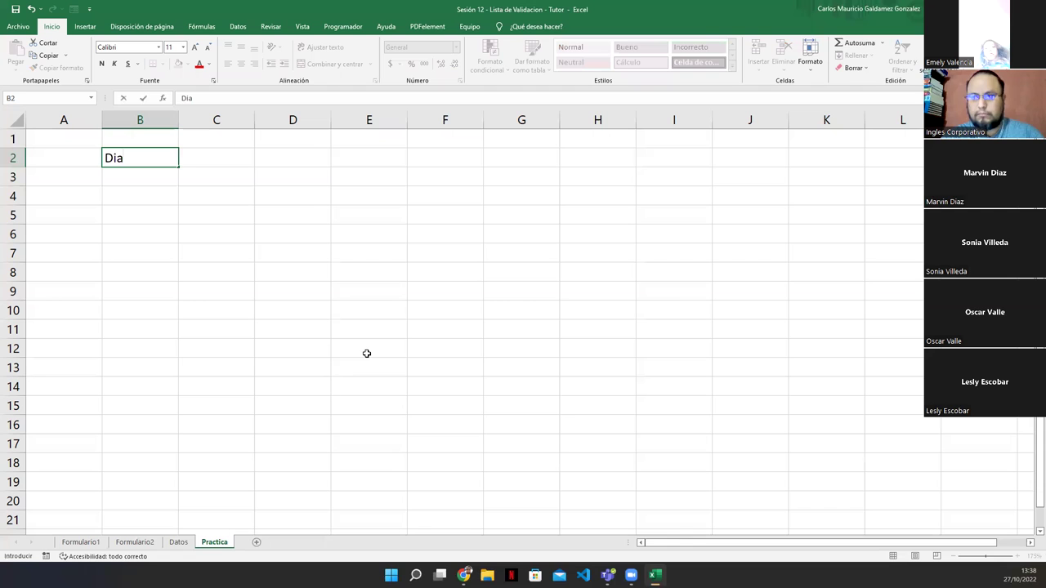
{"action": "key", "text": "BackSpace"}
{"action": "key", "text": "BackSpace"}
{"action": "key", "text": "BackSpace"}
{"action": "type", "text": "S"}
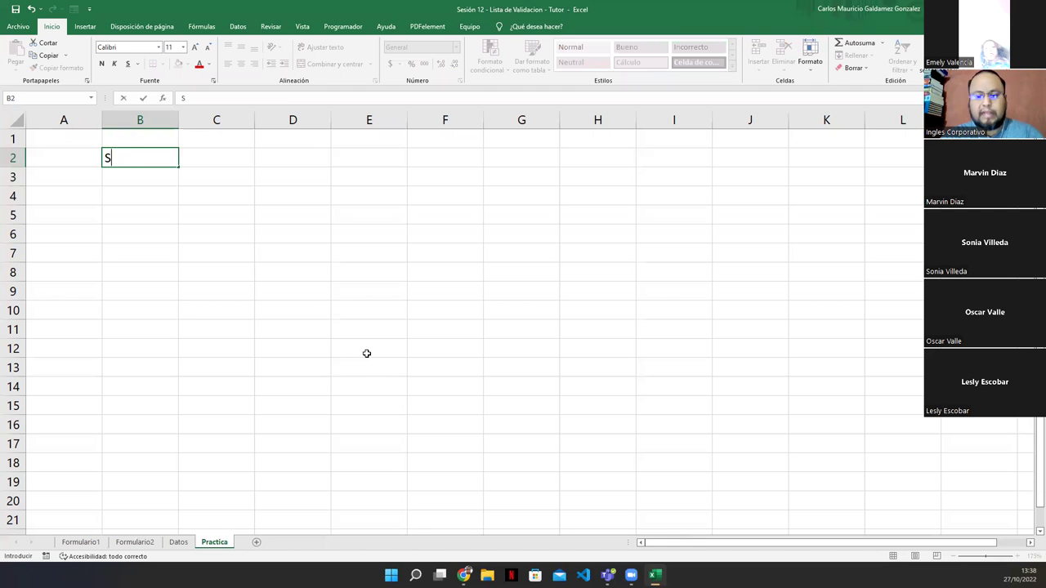
{"action": "type", "text": "eleccione dia"}
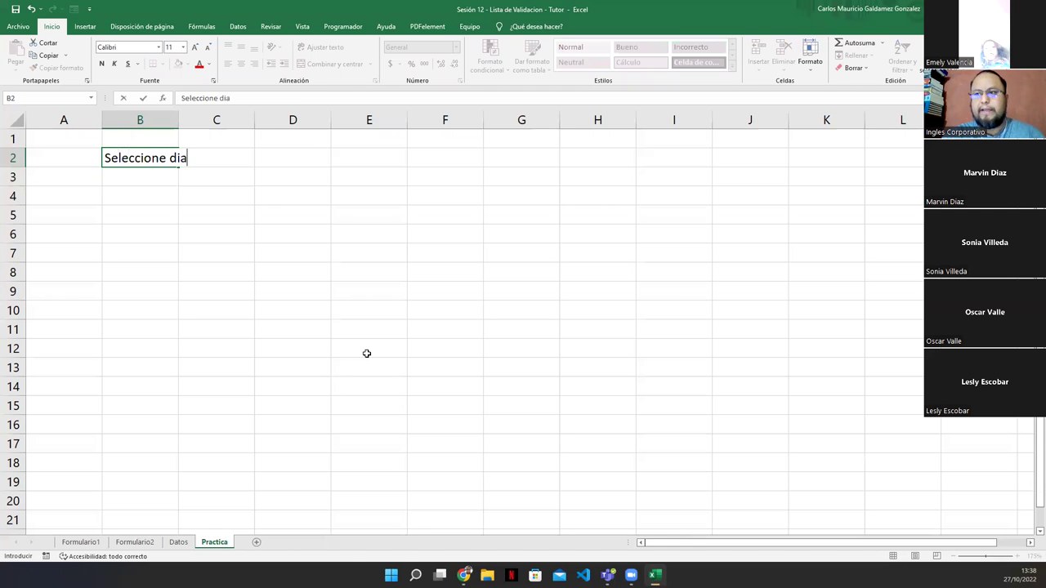
{"action": "key", "text": "Return"}
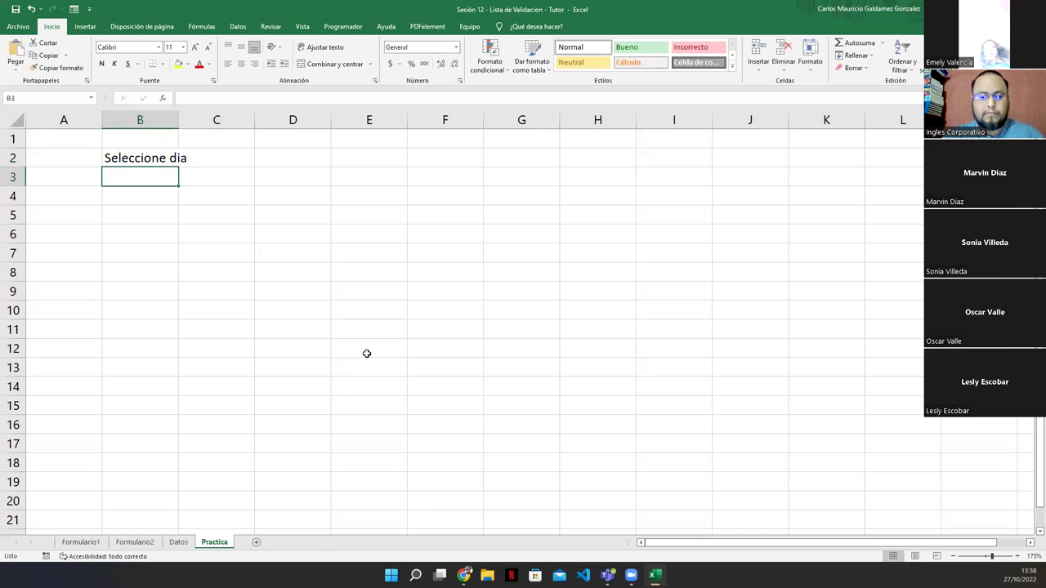
{"action": "type", "text": "Seleccione Mes"}
{"action": "key", "text": "Return"}
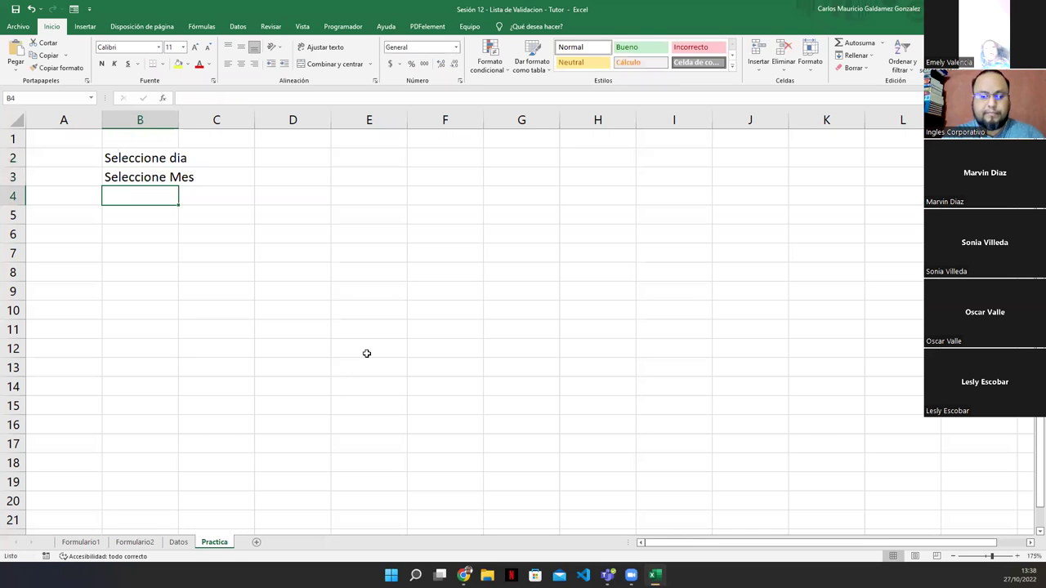
{"action": "type", "text": "Sele"}
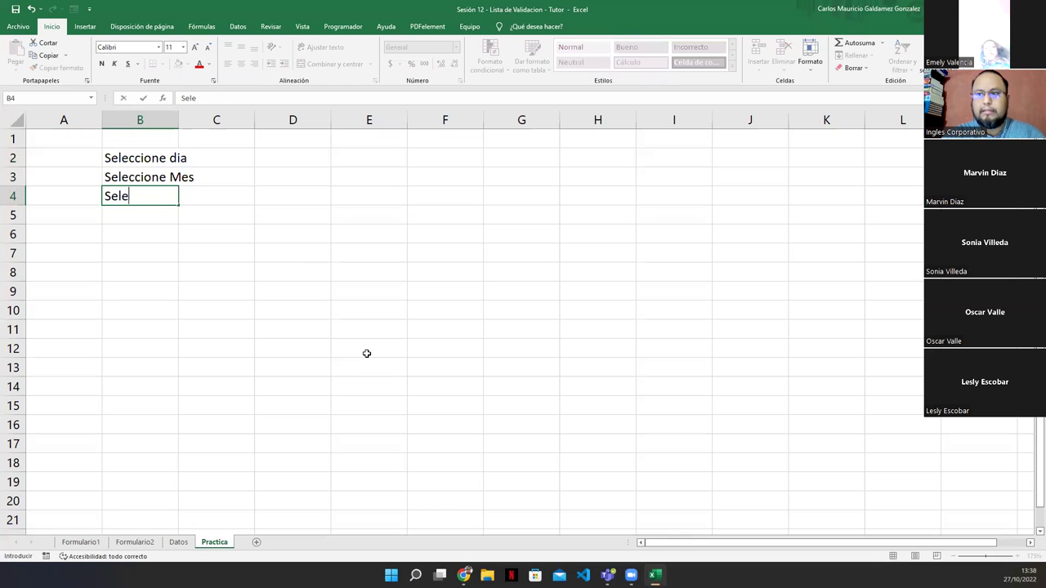
{"action": "type", "text": "ccione Vendedor"}
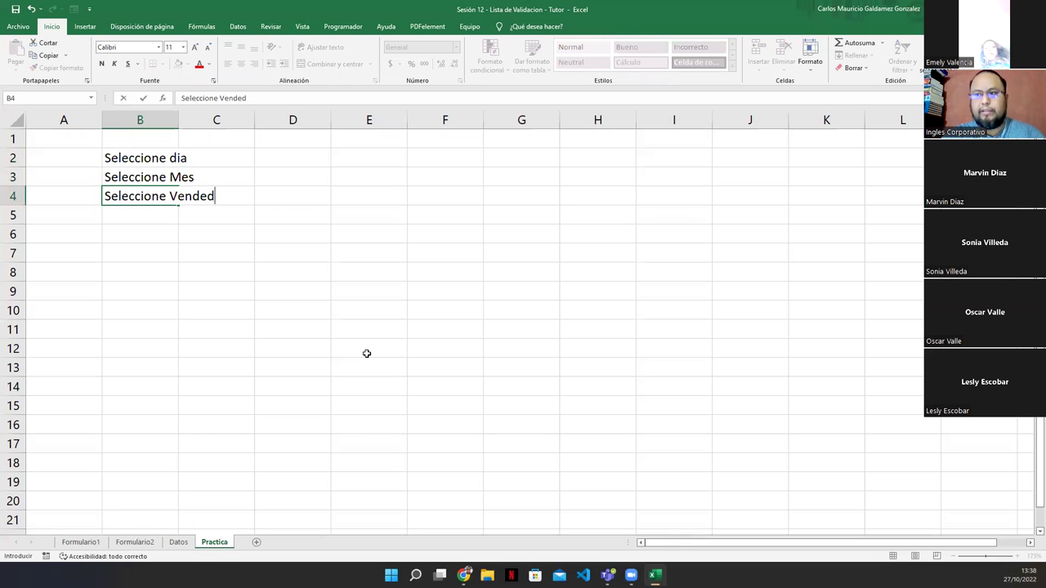
{"action": "key", "text": "Return"}
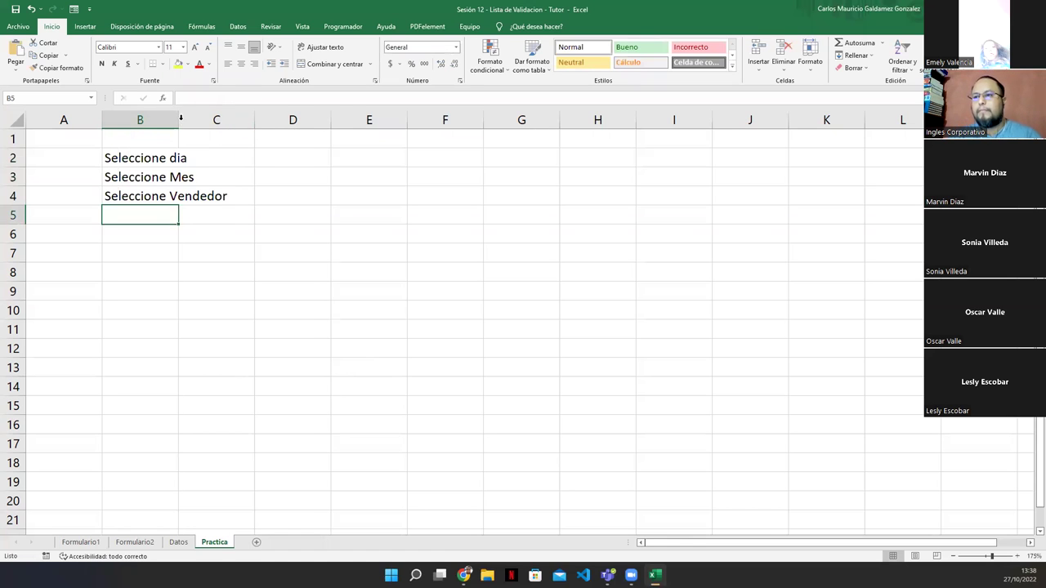
Add 'Escriba Monto de Venta' in B5 and autofit column B to the longest label
{"action": "double_click", "coordinate": [178, 120]}
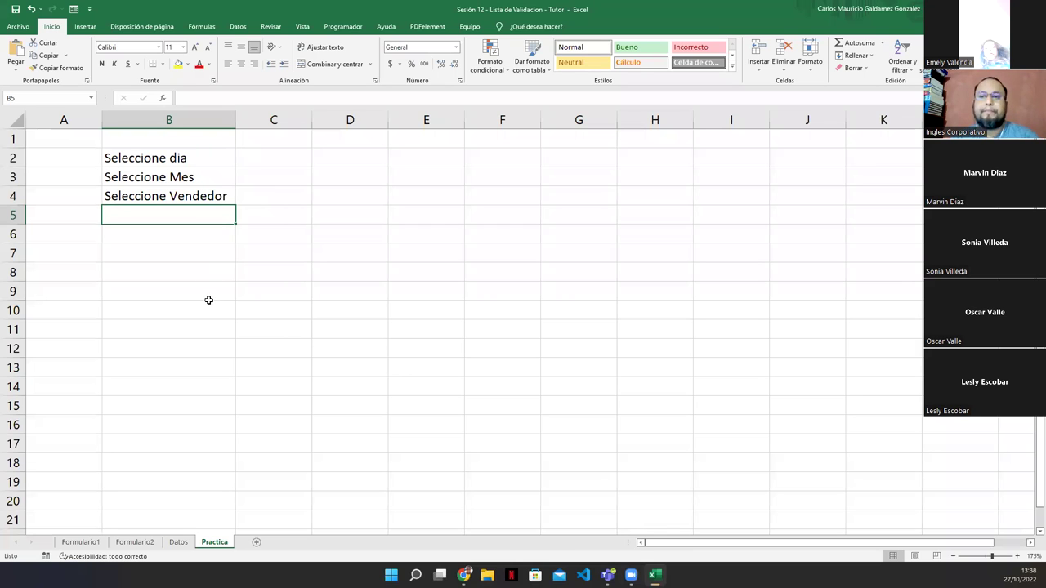
{"action": "type", "text": "Es"}
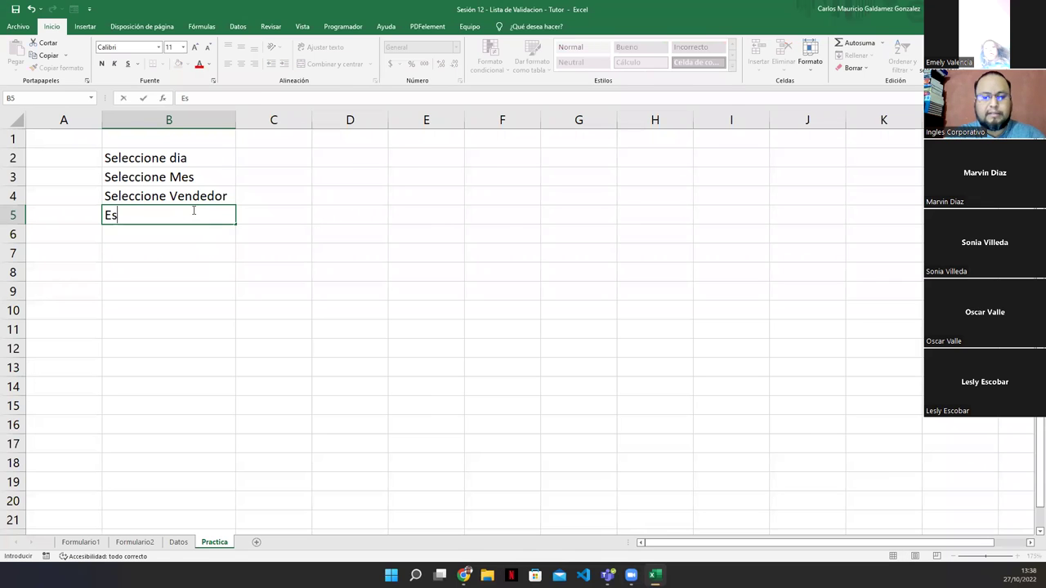
{"action": "type", "text": "criba Monto de Venta"}
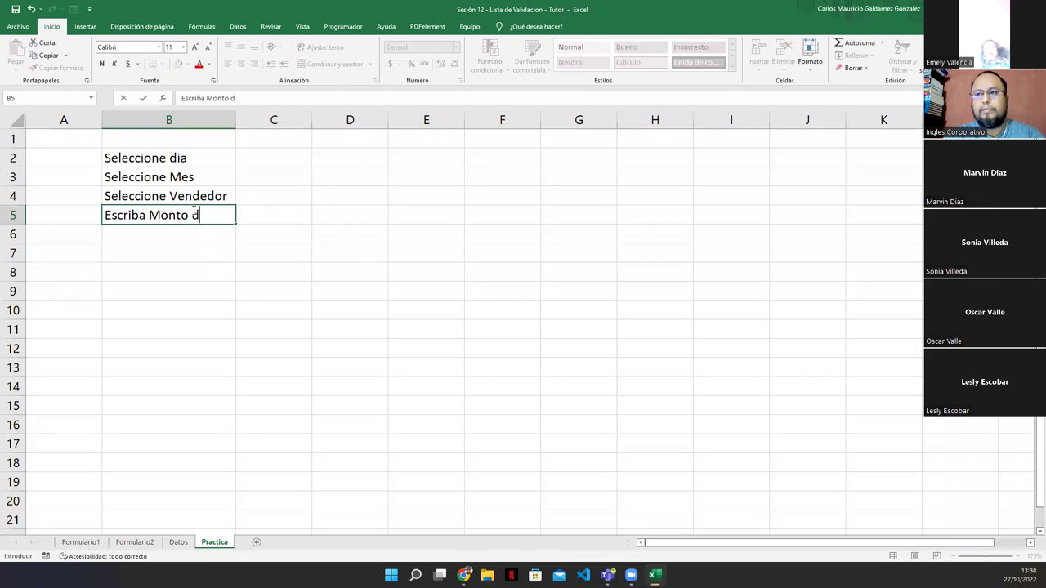
{"action": "key", "text": "Return"}
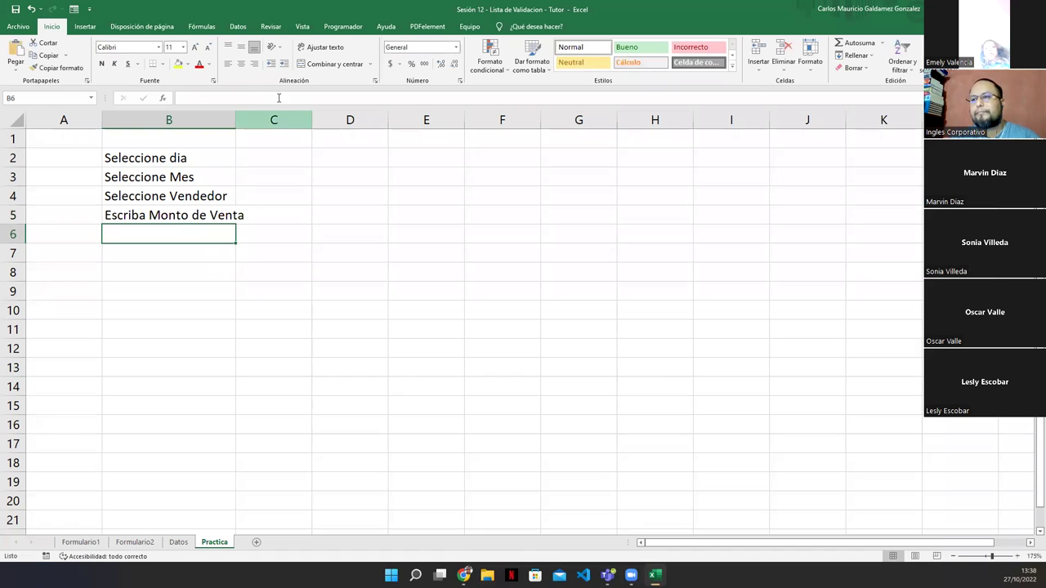
{"action": "double_click", "coordinate": [235, 119]}
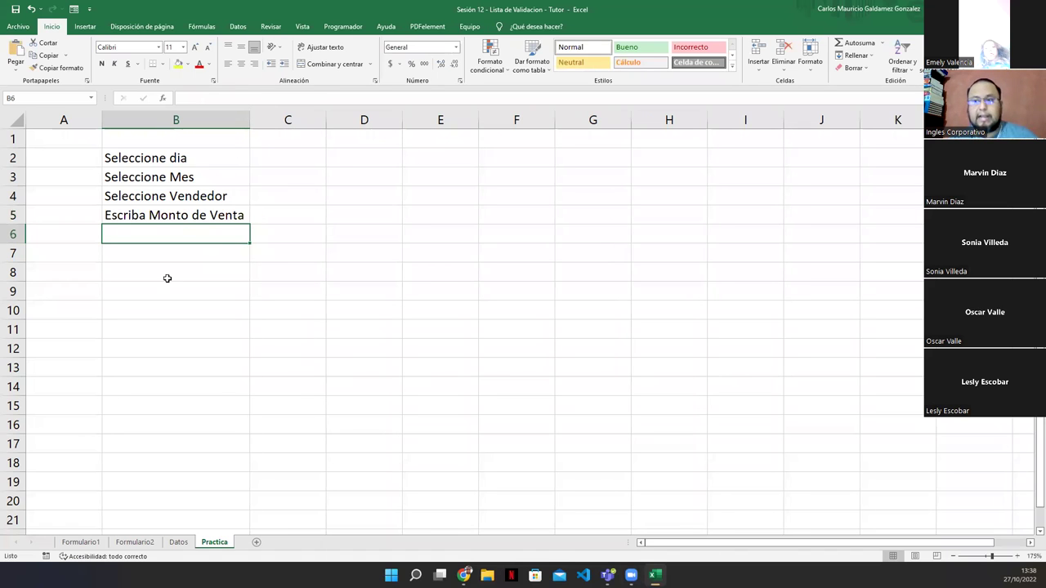
{"action": "left_click_drag", "start_coordinate": [273, 160], "coordinate": [277, 198]}
{"action": "left_click", "coordinate": [269, 215]}
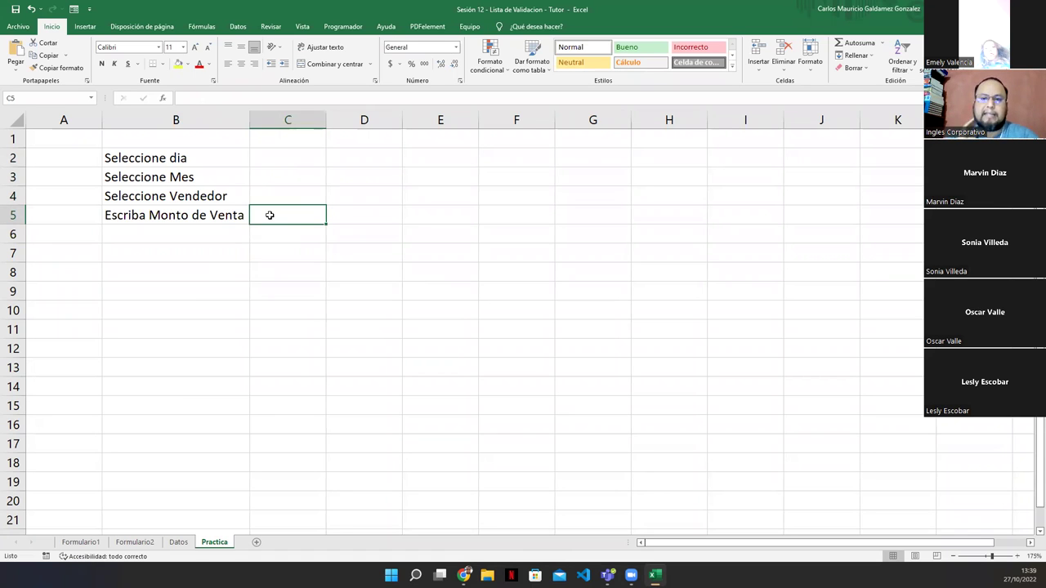
{"action": "left_click", "coordinate": [268, 157]}
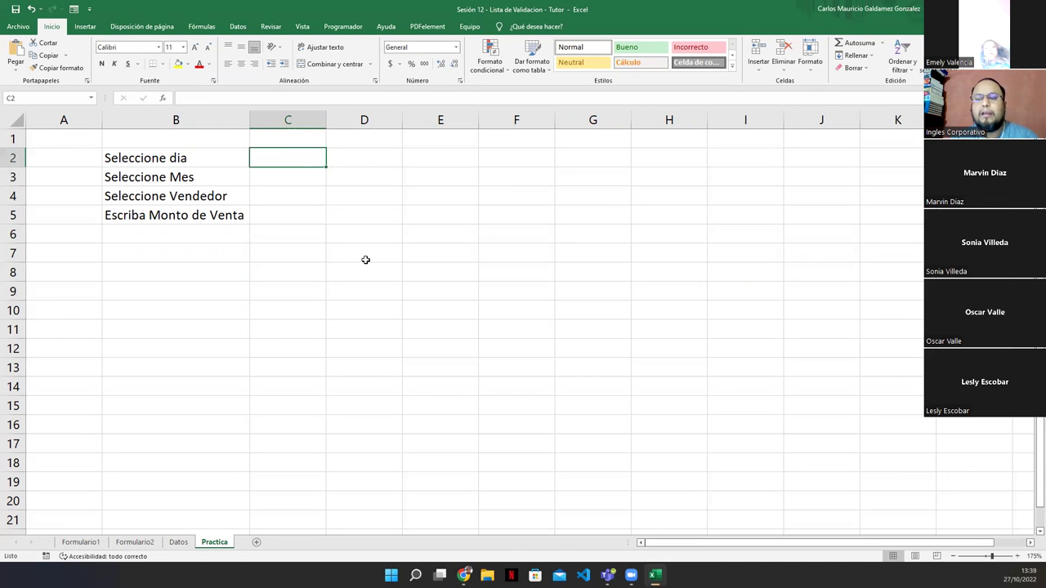
{"action": "left_click", "coordinate": [113, 159]}
{"action": "left_click", "coordinate": [296, 149]}
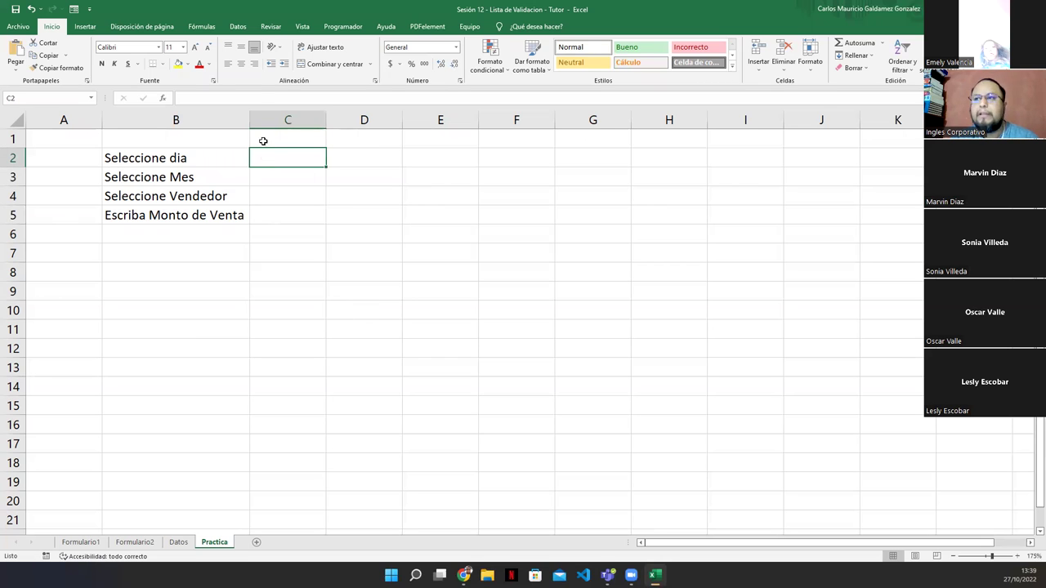
{"action": "left_click", "coordinate": [239, 29]}
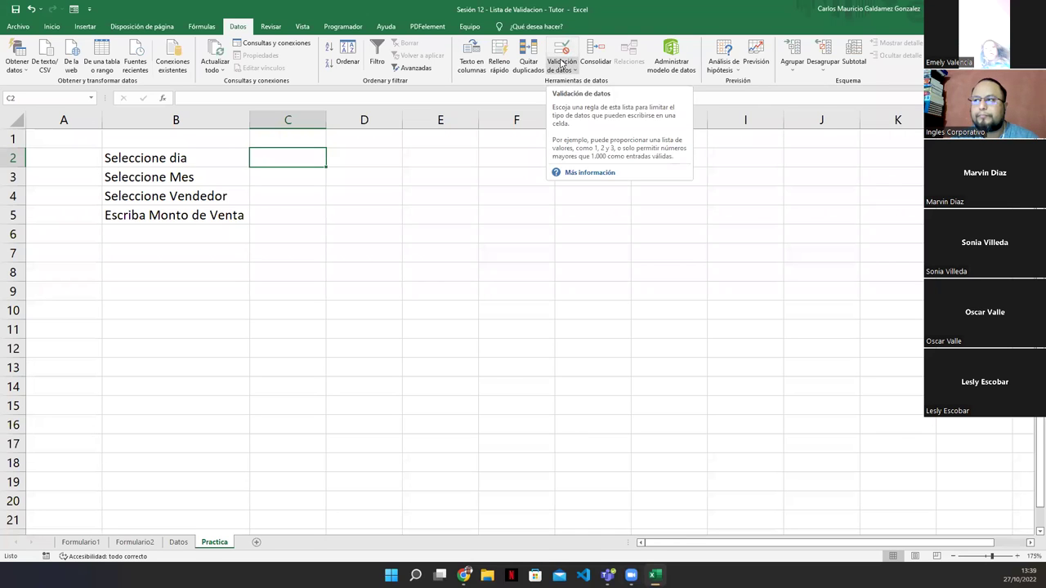
{"action": "left_click", "coordinate": [561, 62]}
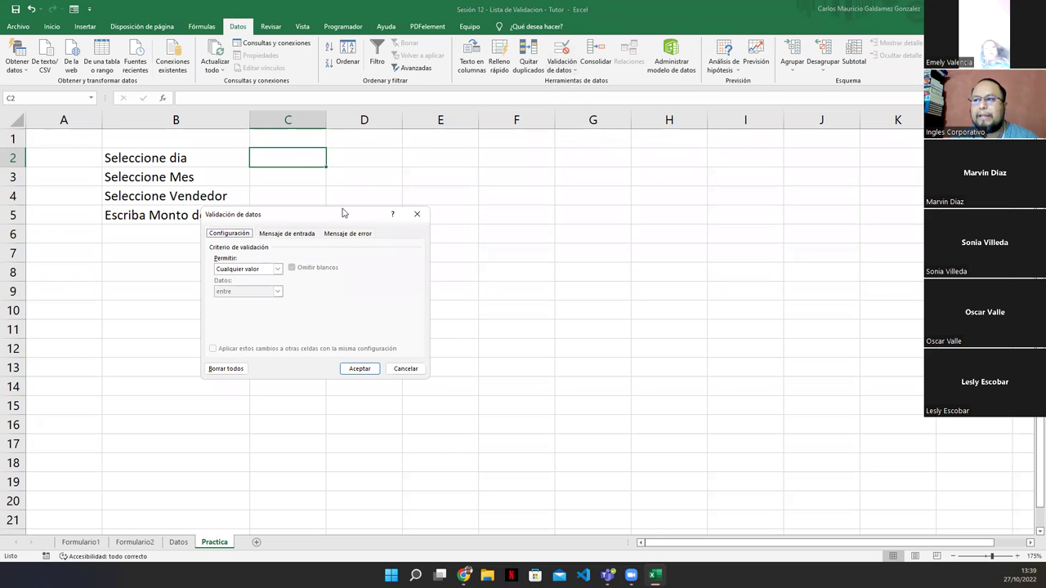
{"action": "left_click_drag", "start_coordinate": [343, 212], "coordinate": [503, 154]}
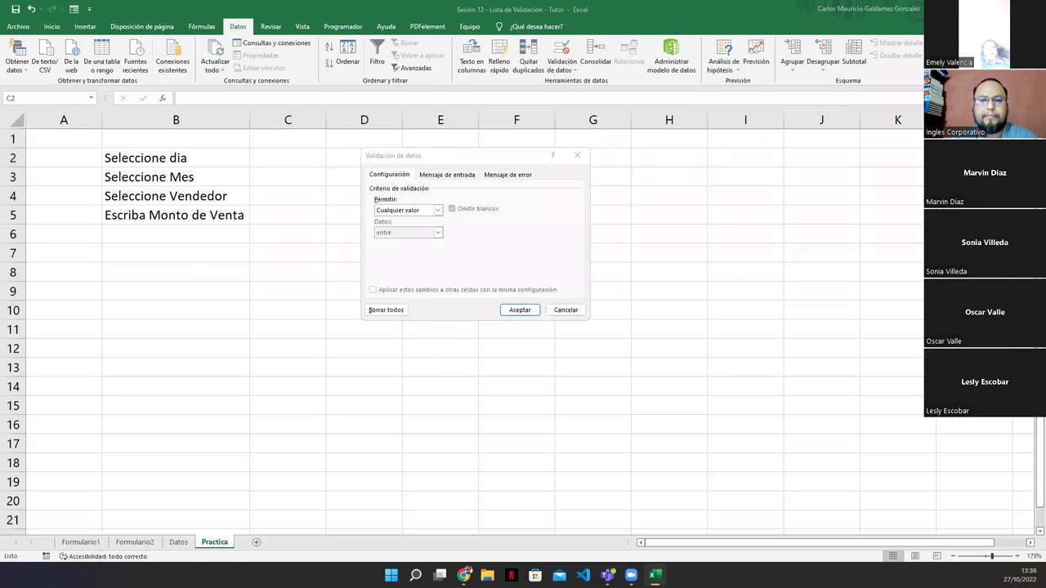
{"action": "left_click", "coordinate": [417, 268]}
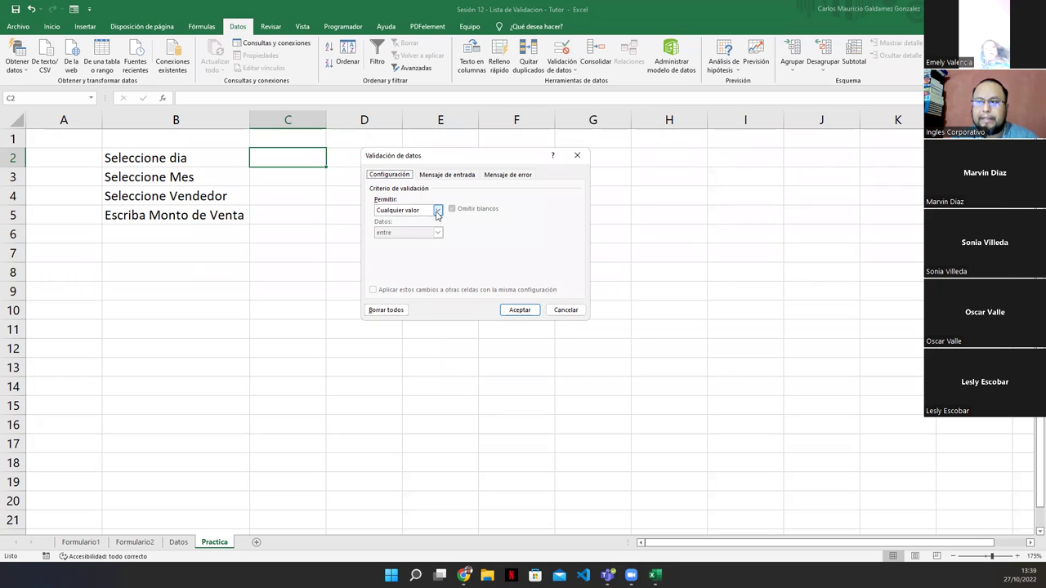
{"action": "left_click", "coordinate": [437, 211]}
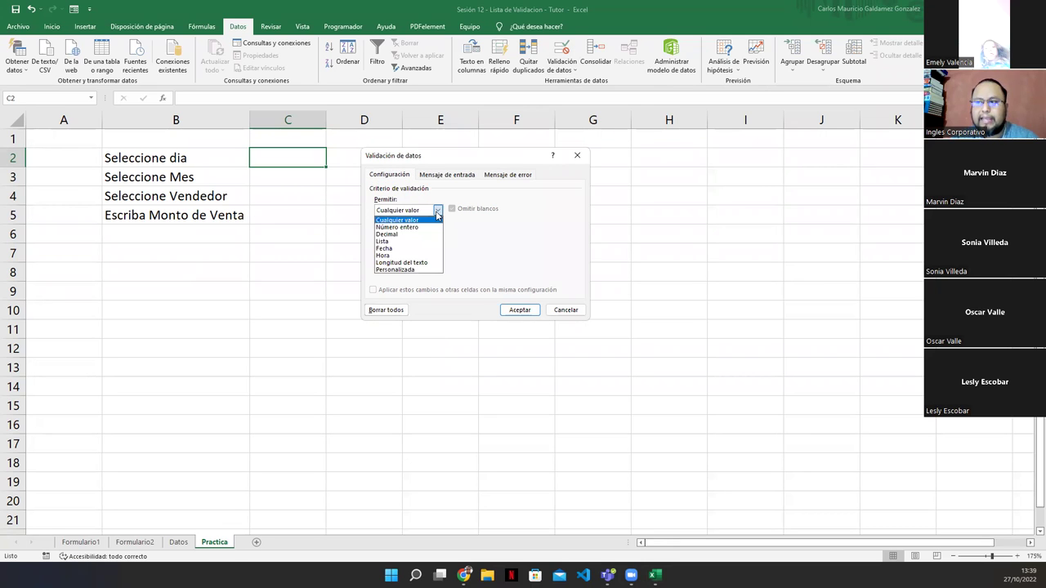
{"action": "left_click", "coordinate": [398, 242]}
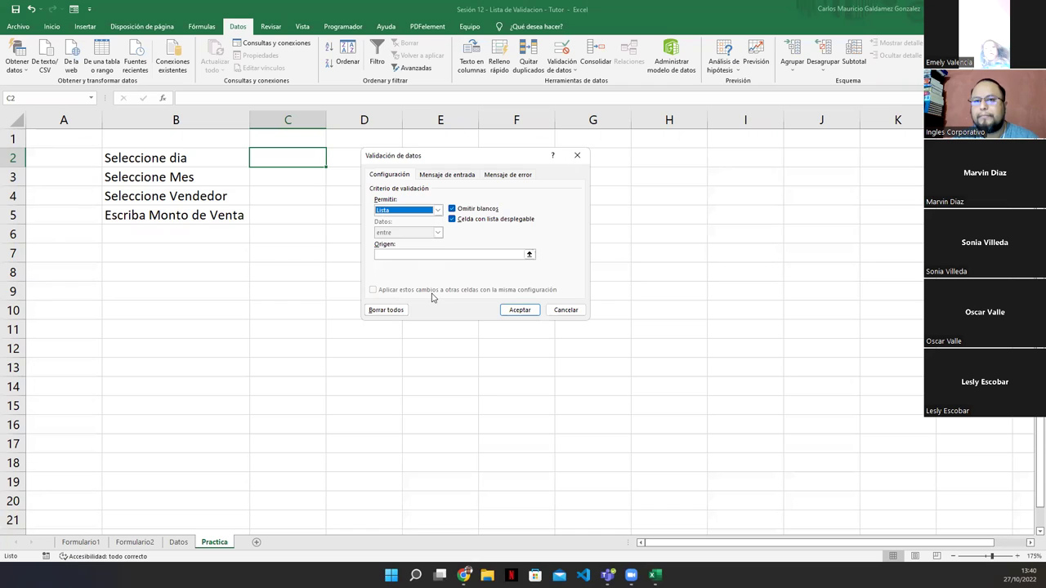
{"action": "left_click", "coordinate": [557, 313]}
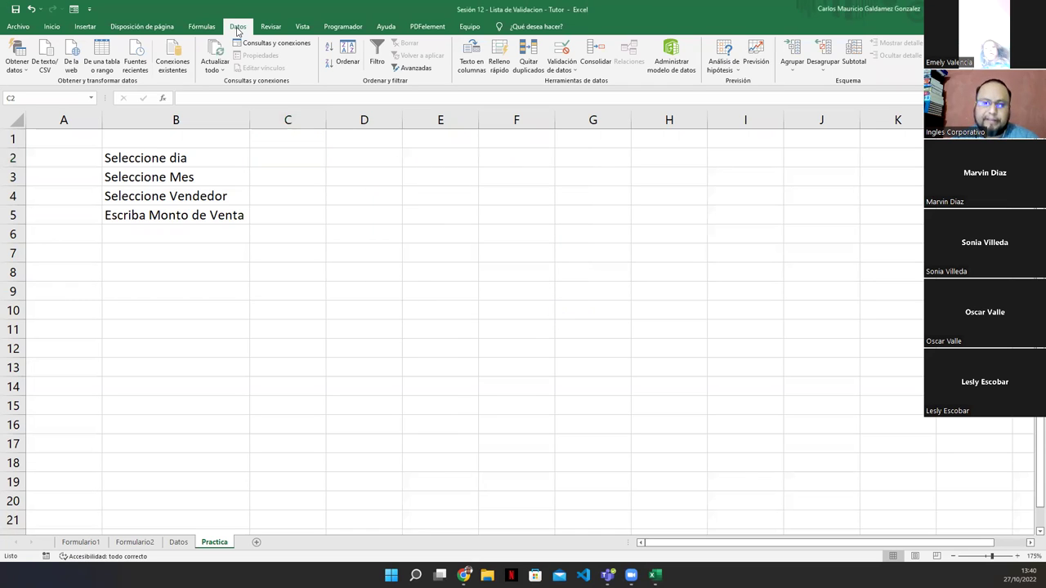
Set C2's data validation to allow Lista, keeping the in-cell dropdown option
{"action": "left_click", "coordinate": [560, 50]}
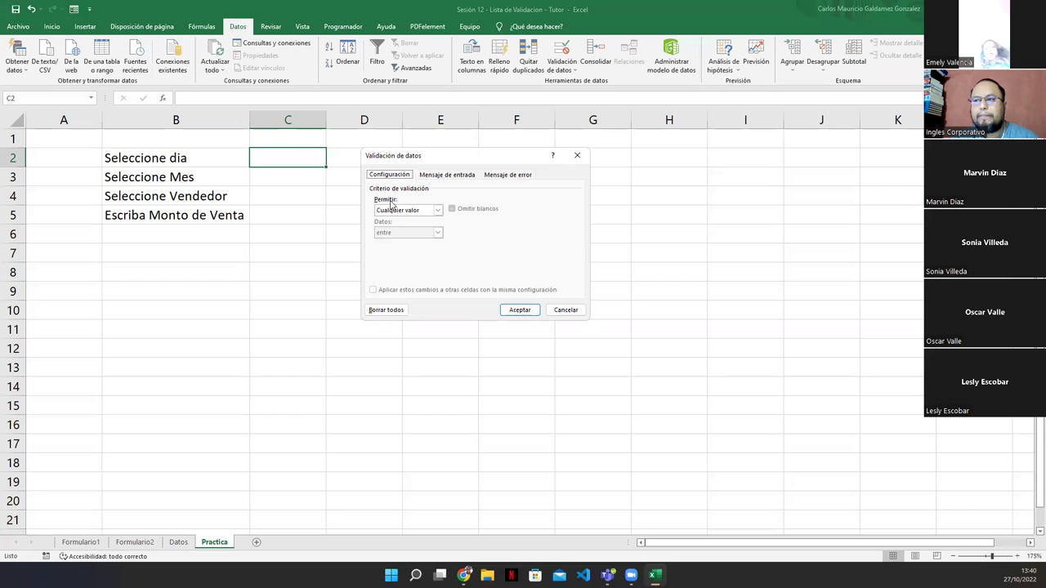
{"action": "left_click", "coordinate": [438, 211]}
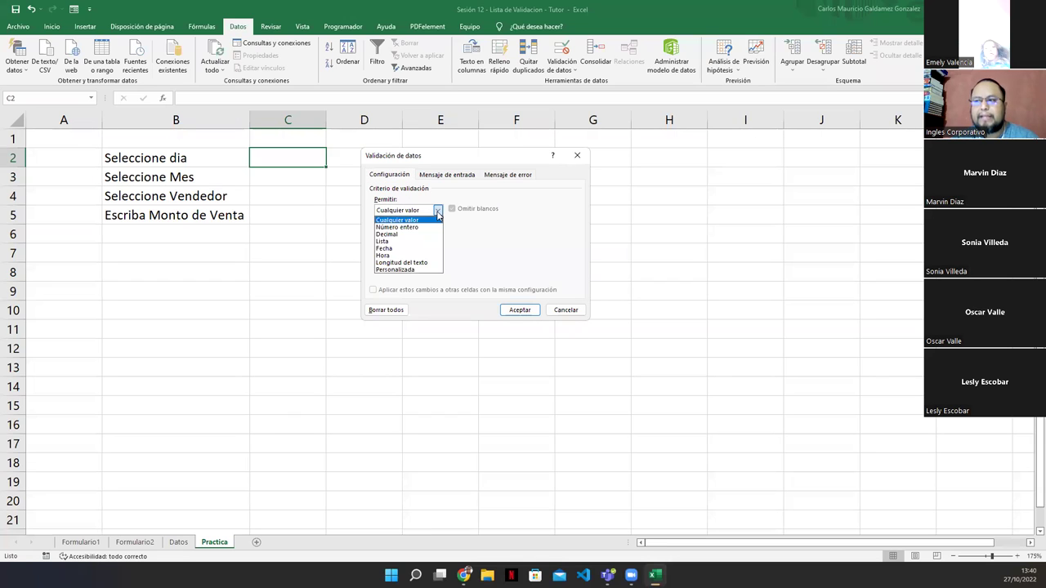
{"action": "left_click", "coordinate": [390, 241]}
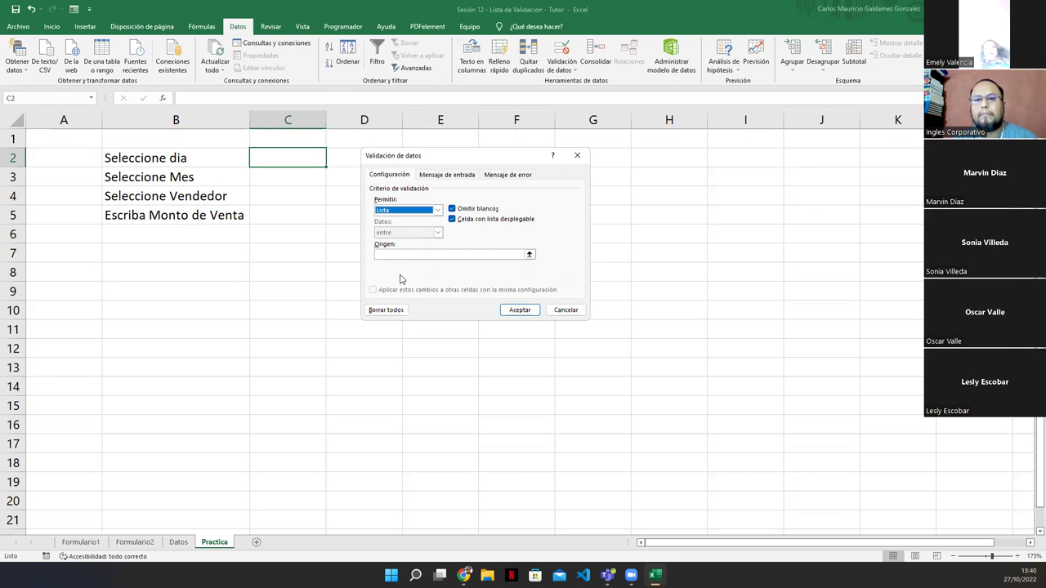
{"action": "left_click", "coordinate": [383, 254]}
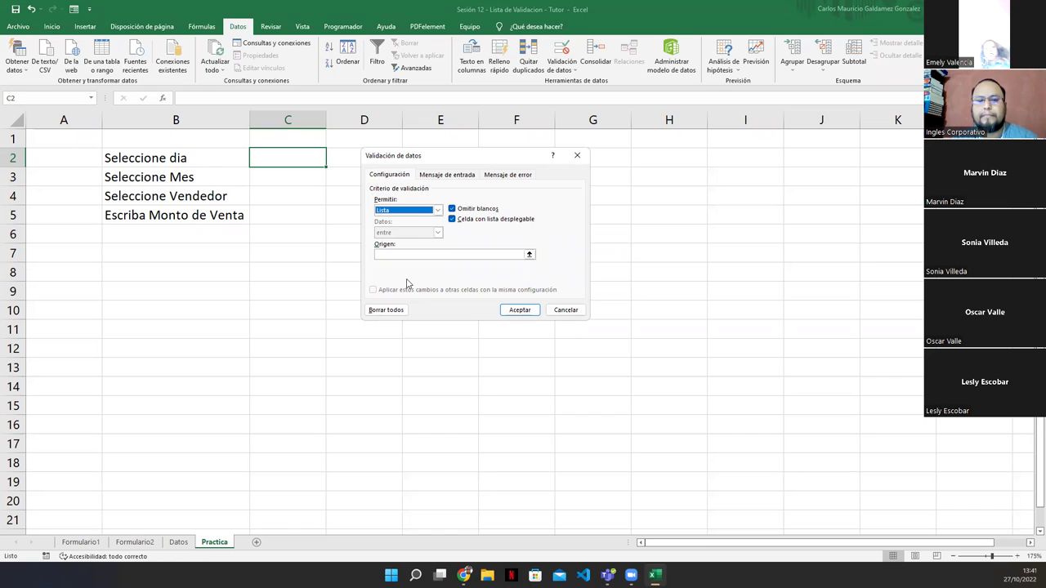
Use Lunes;Martes;Miércoles;Jueves;Viernes as C2's list source and confirm the rule
{"action": "left_click", "coordinate": [401, 254]}
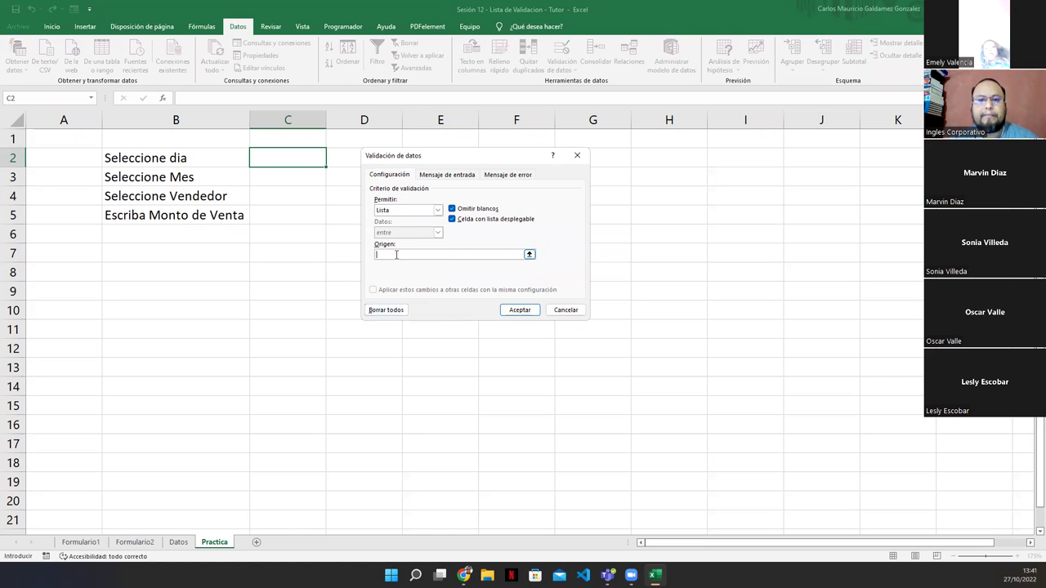
{"action": "type", "text": "Lu"}
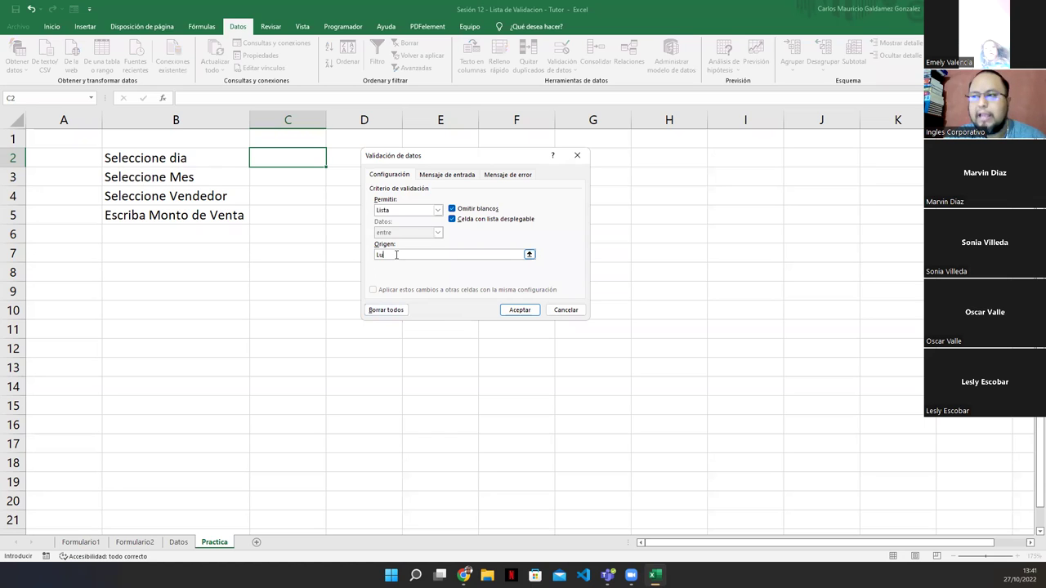
{"action": "type", "text": "nes"}
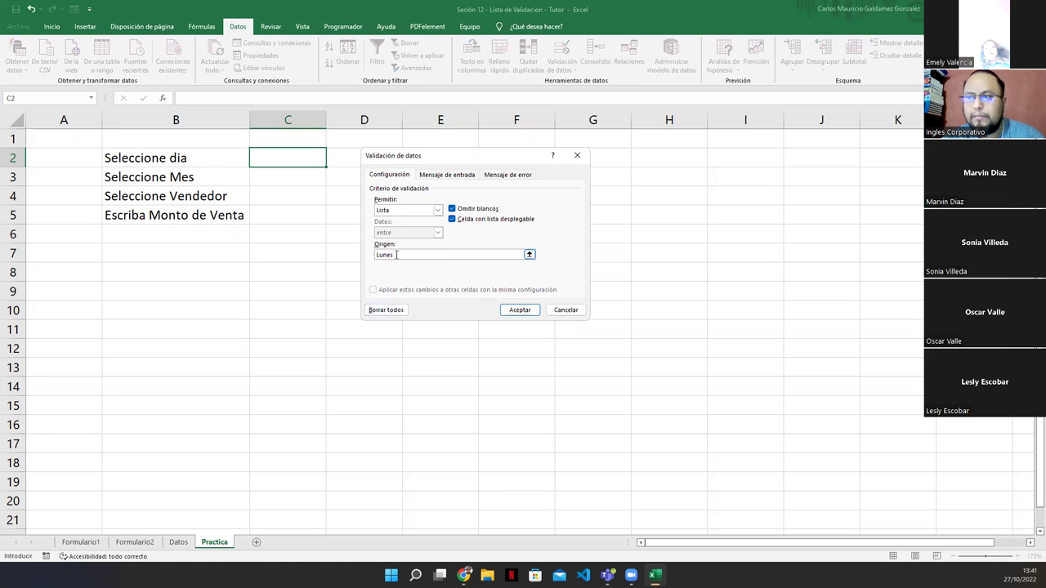
{"action": "type", "text": ";Marte"}
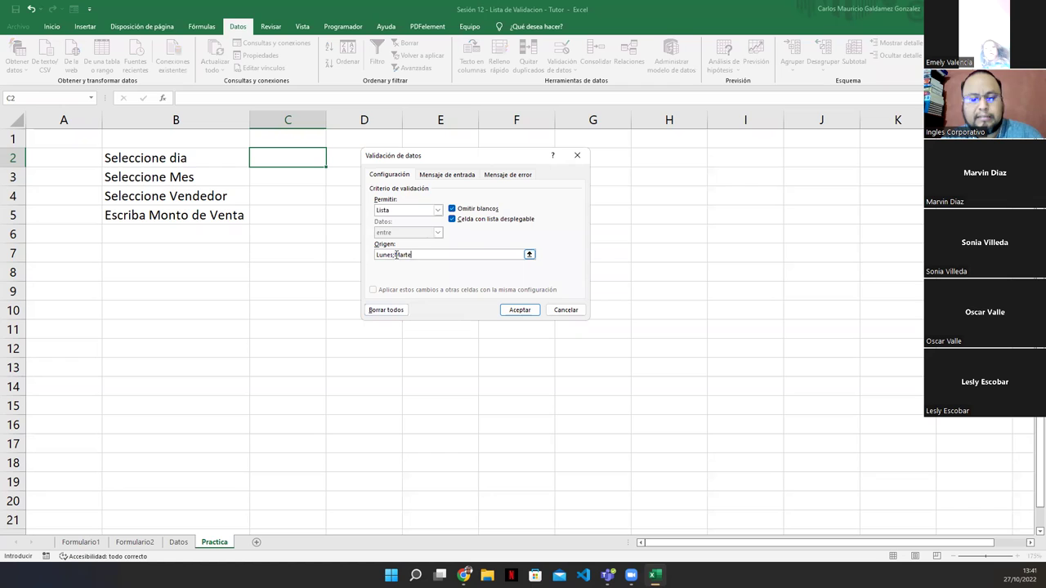
{"action": "type", "text": "s;Mi"}
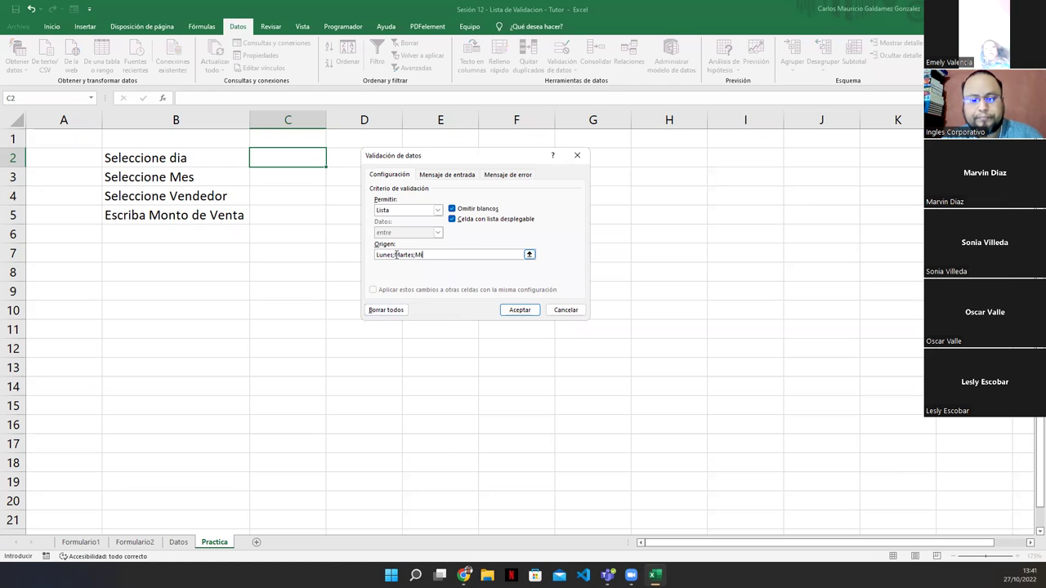
{"action": "type", "text": "érco"}
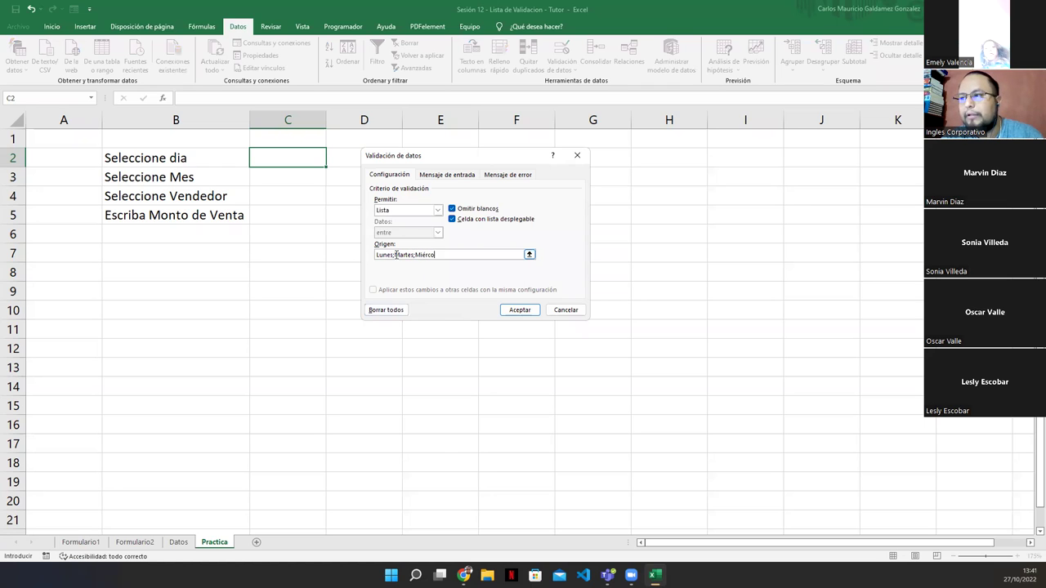
{"action": "type", "text": "les;"}
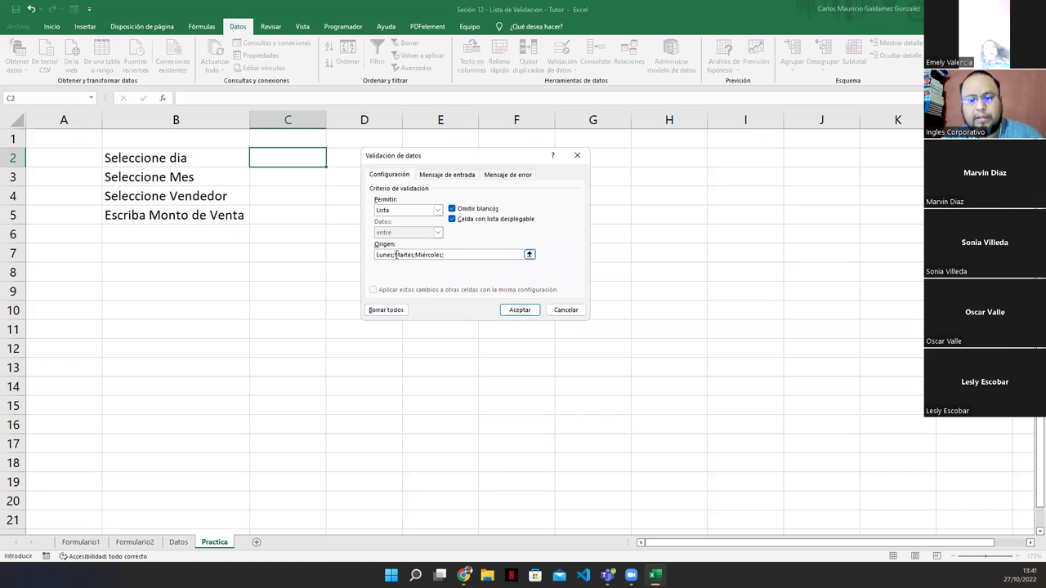
{"action": "type", "text": "Jueves;Viernes"}
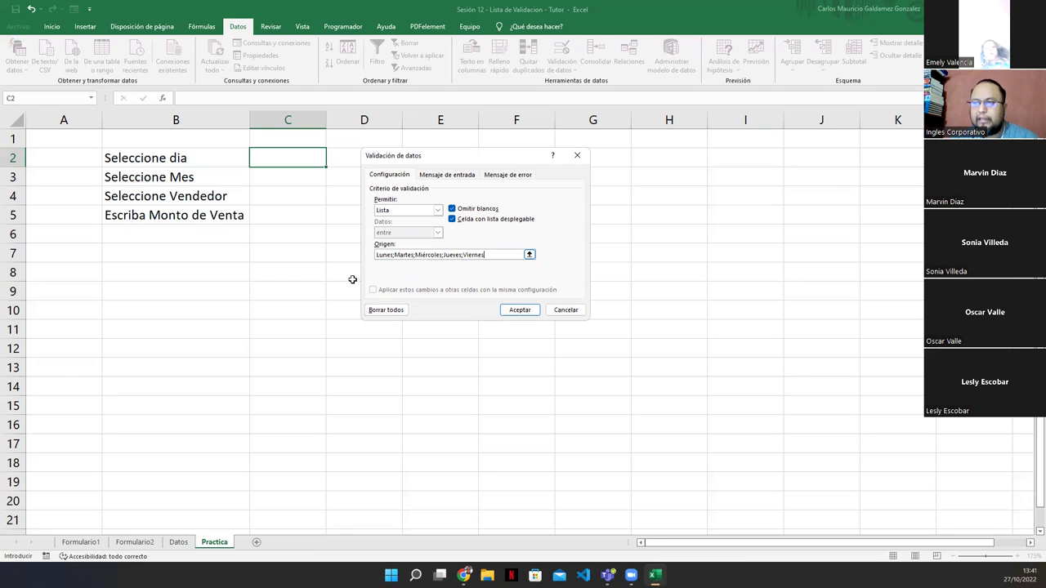
{"action": "left_click", "coordinate": [519, 310]}
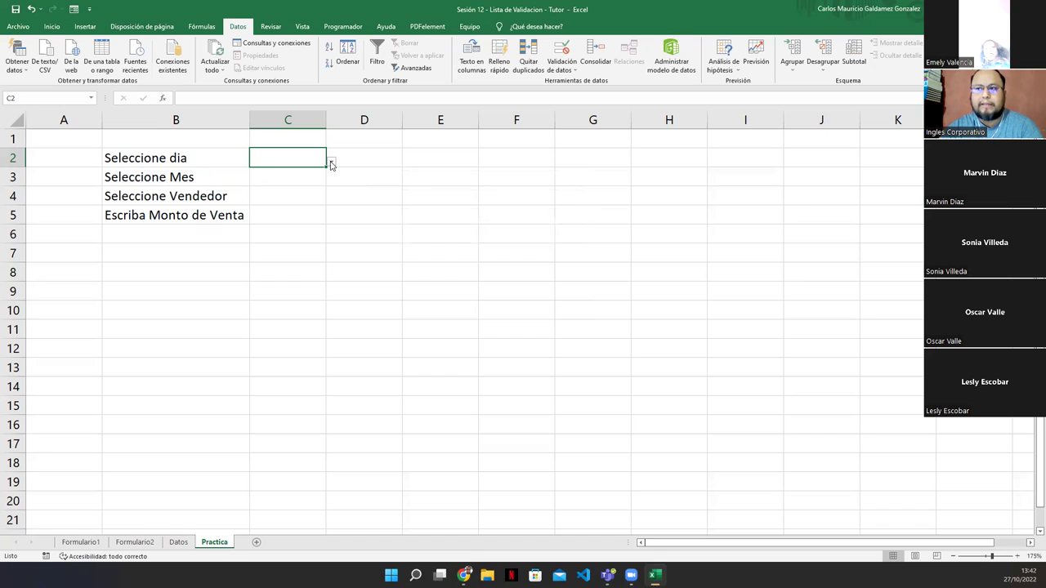
{"action": "left_click", "coordinate": [331, 163]}
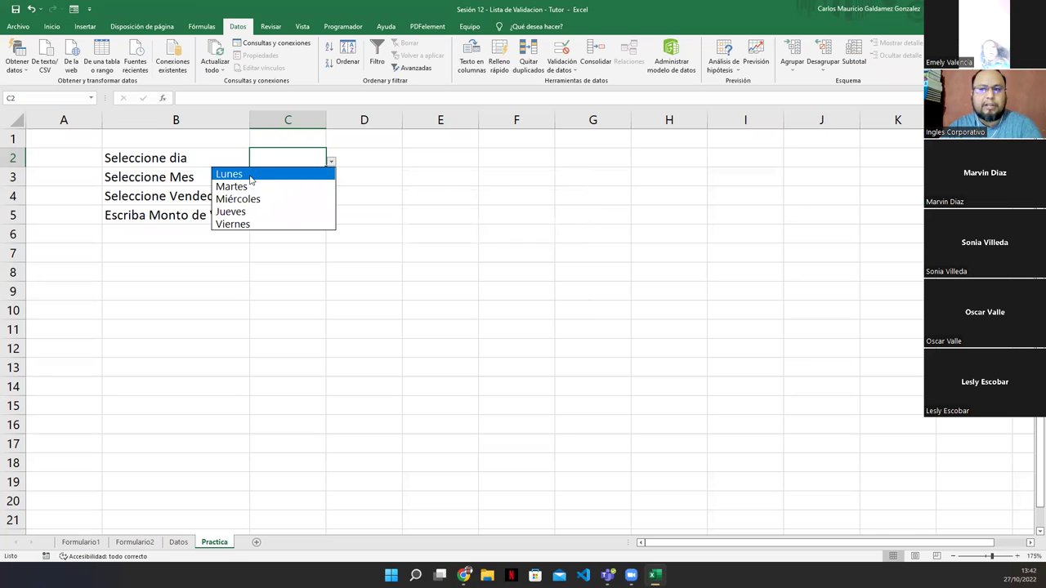
{"action": "left_click", "coordinate": [273, 160]}
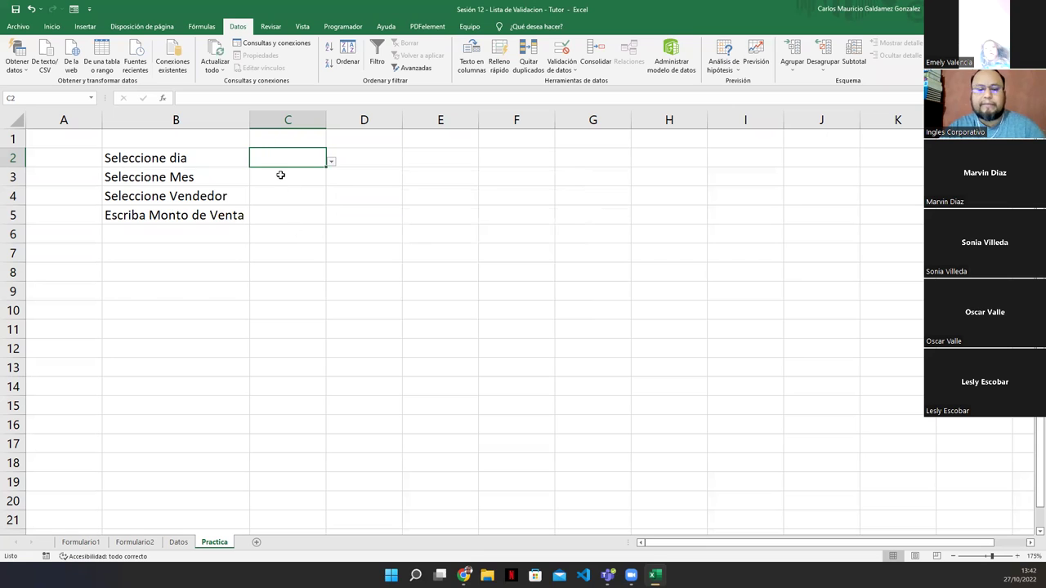
{"action": "type", "text": "Domingo"}
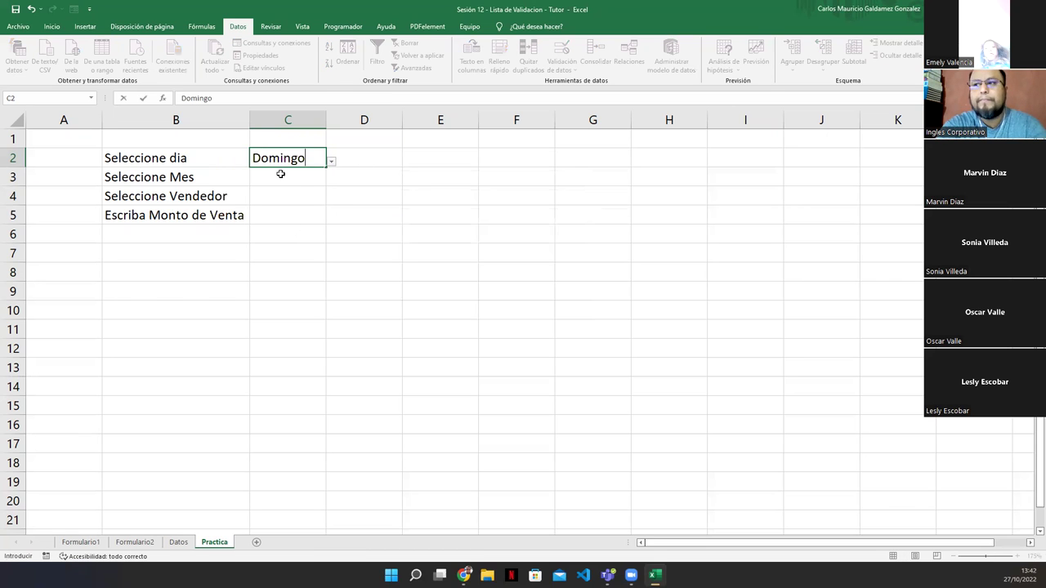
{"action": "key", "text": "Return"}
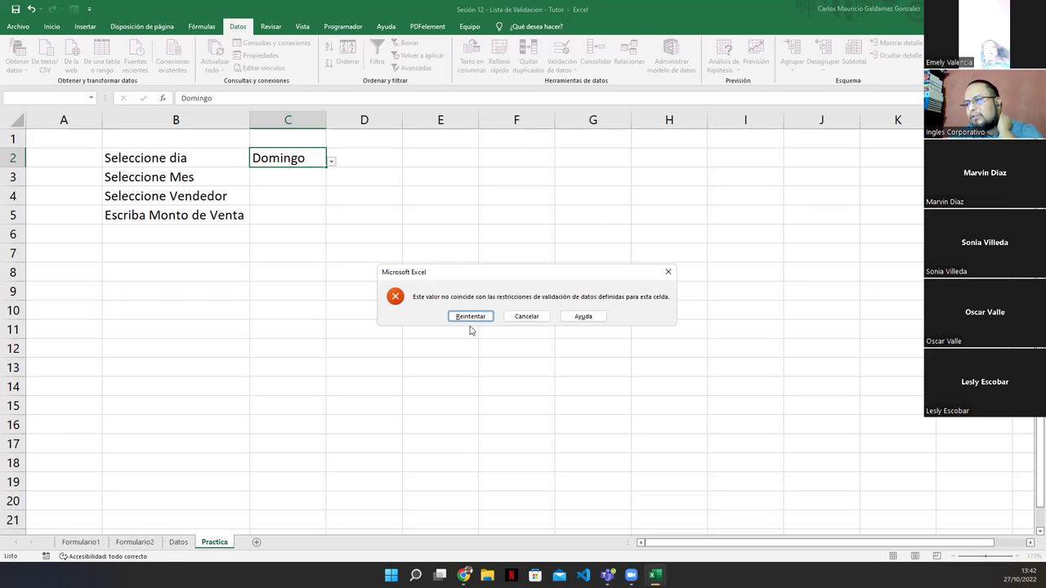
{"action": "left_click", "coordinate": [524, 318]}
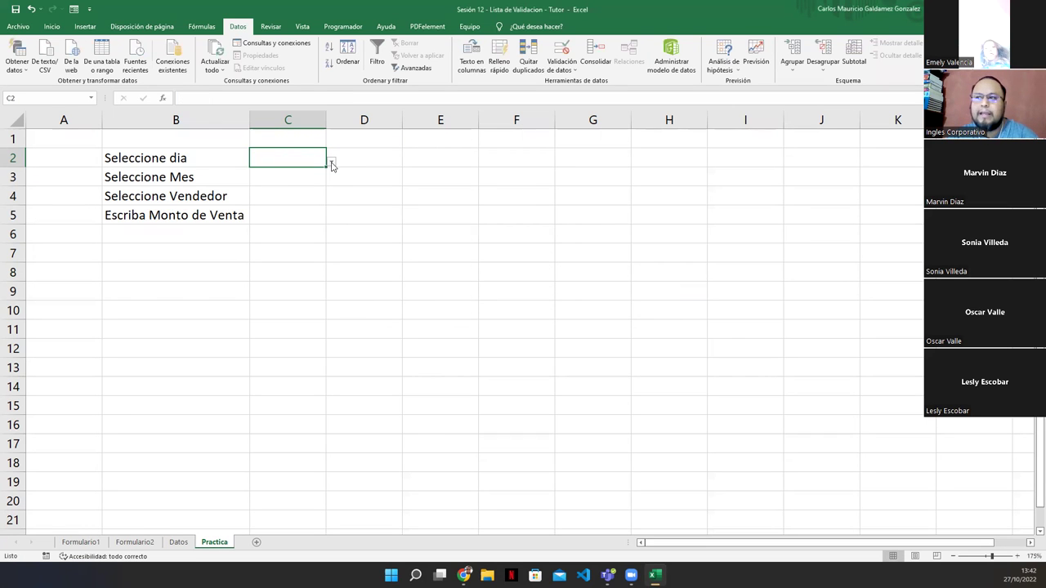
{"action": "left_click", "coordinate": [331, 163]}
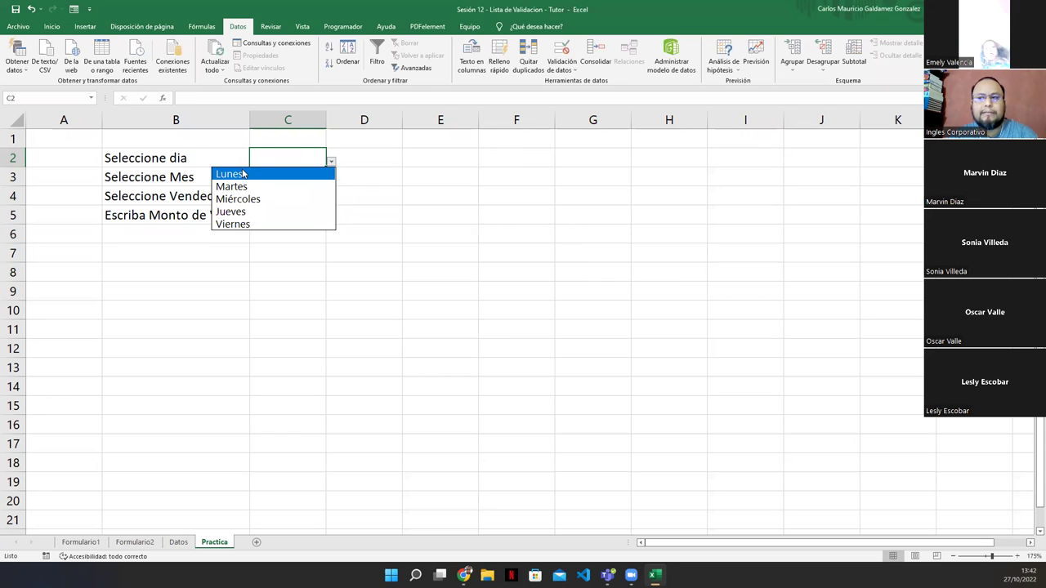
{"action": "left_click", "coordinate": [330, 164]}
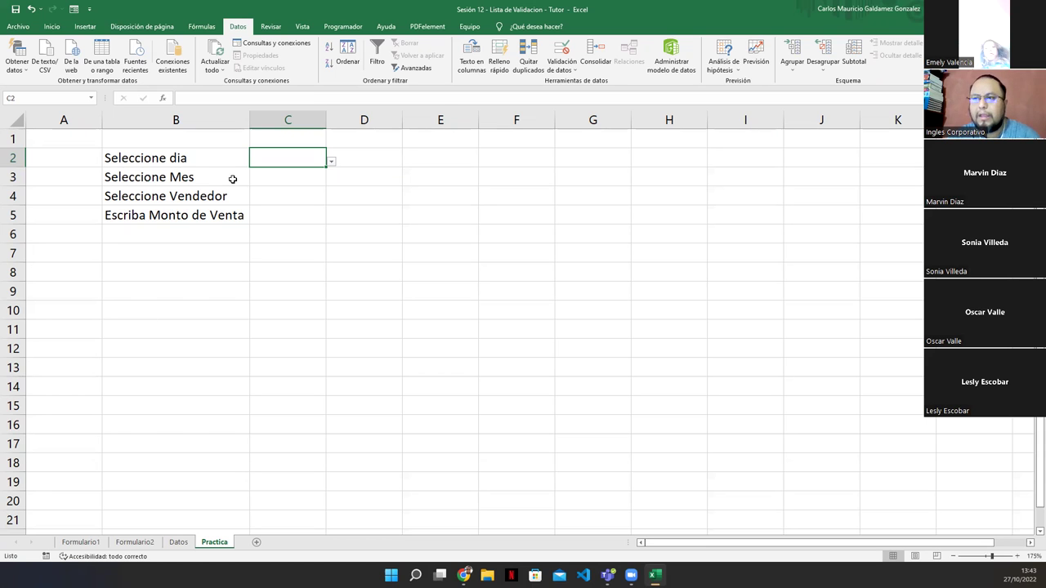
{"action": "left_click", "coordinate": [268, 177]}
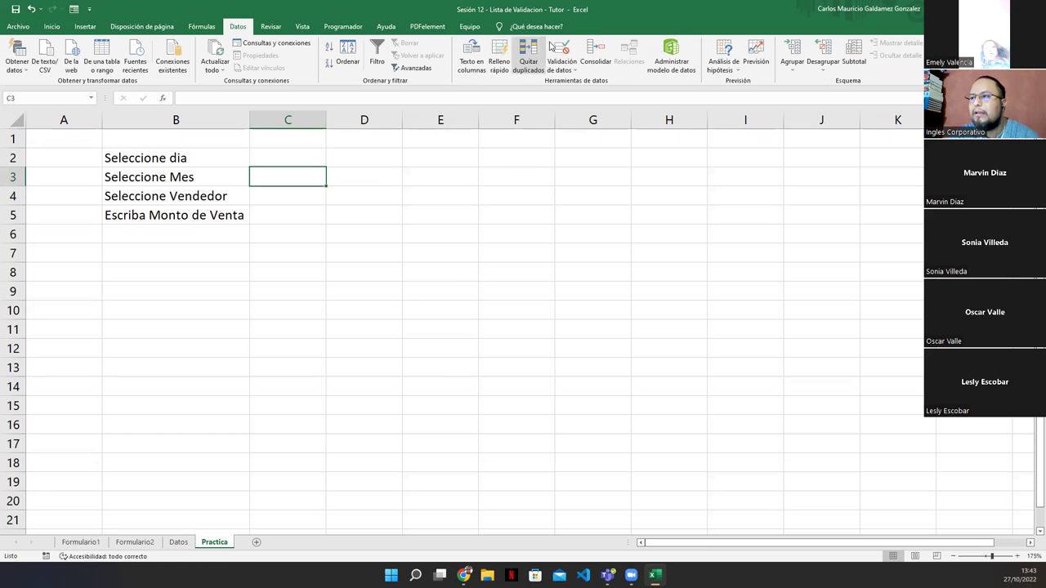
Set C3's validation to Lista and enter the months Enero through Diciembre as the source
{"action": "left_click", "coordinate": [552, 48]}
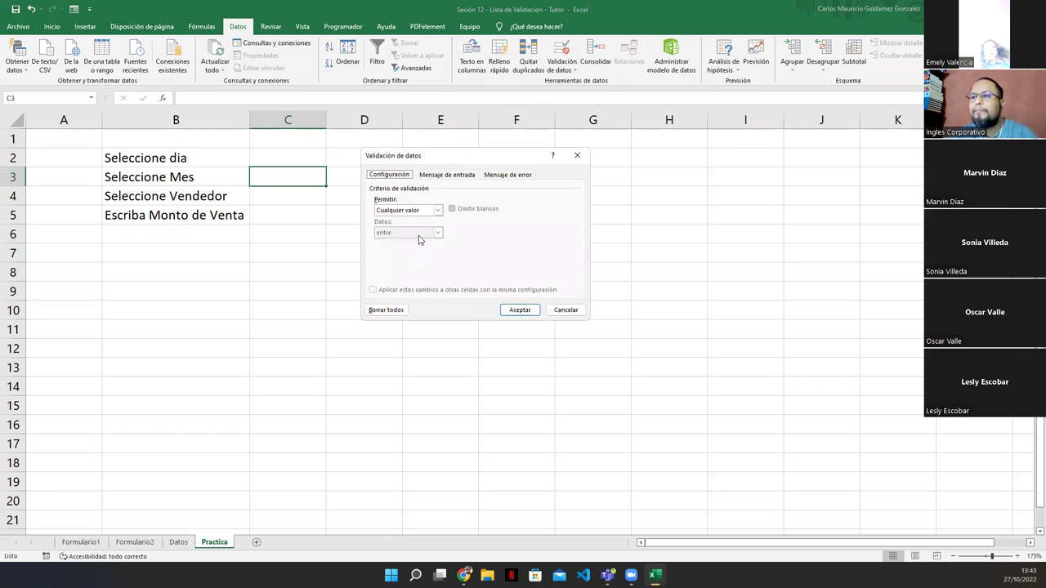
{"action": "left_click", "coordinate": [417, 210]}
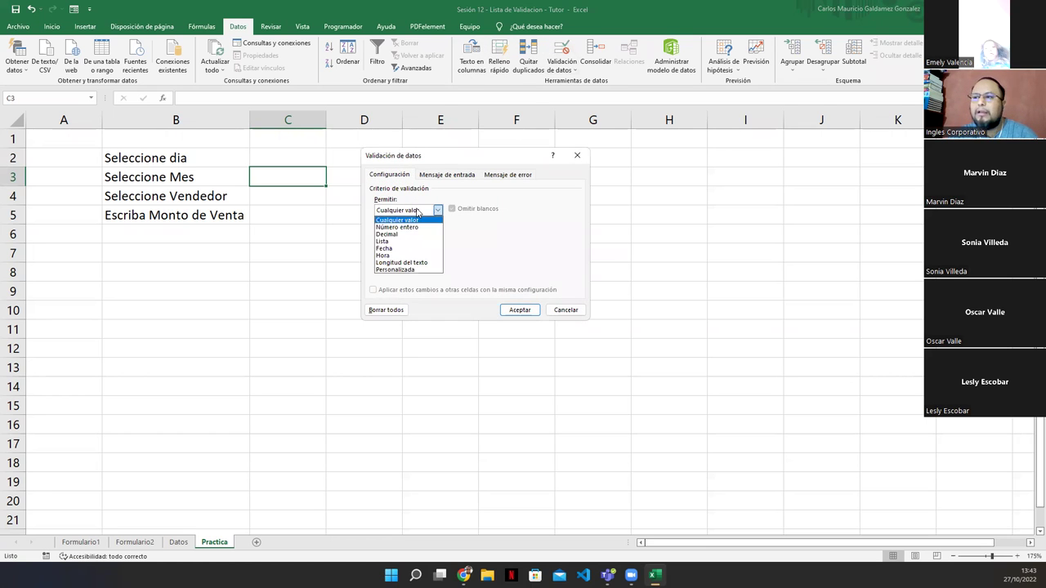
{"action": "left_click", "coordinate": [410, 242]}
{"action": "left_click", "coordinate": [435, 253]}
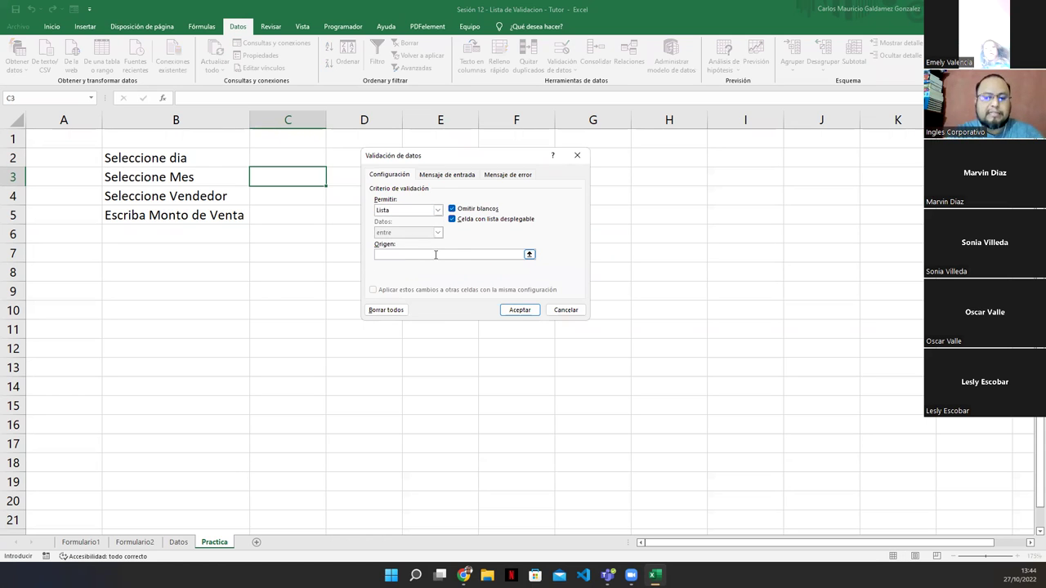
{"action": "type", "text": "Enero;Feb"}
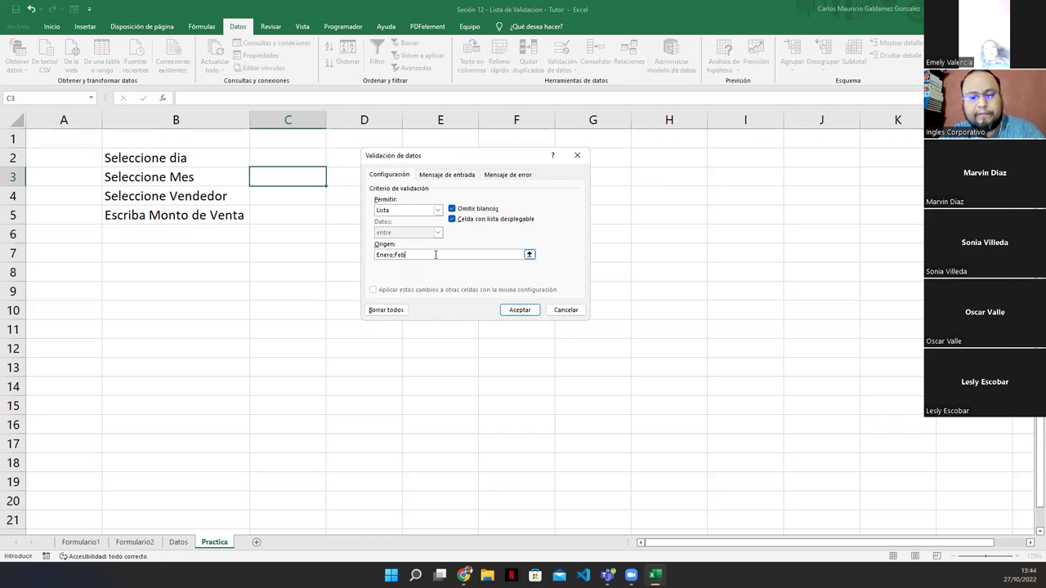
{"action": "type", "text": "rero;Mar"}
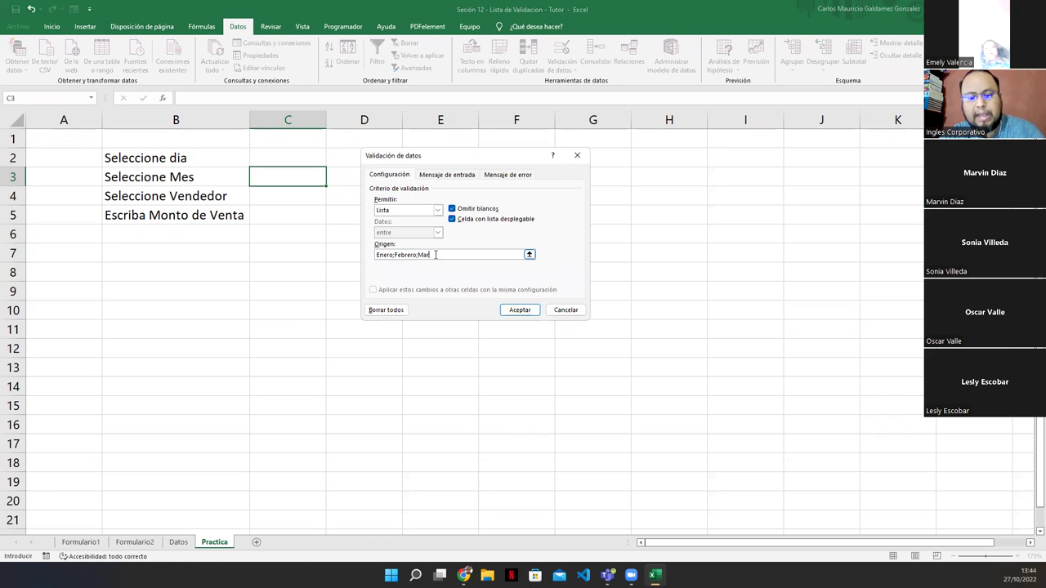
{"action": "type", "text": "zo;Abril;Ma"}
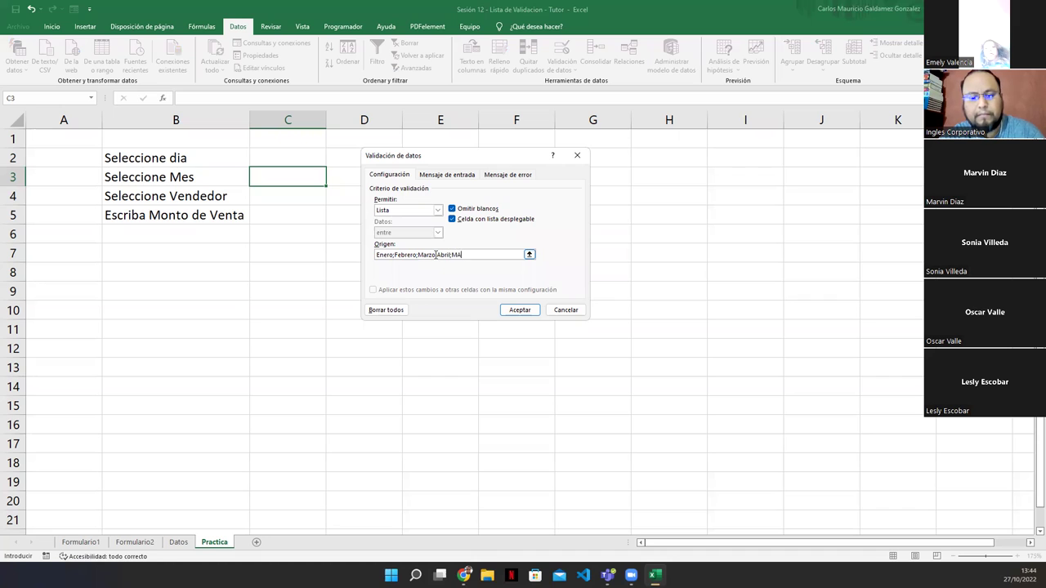
{"action": "type", "text": "yo;Jun"}
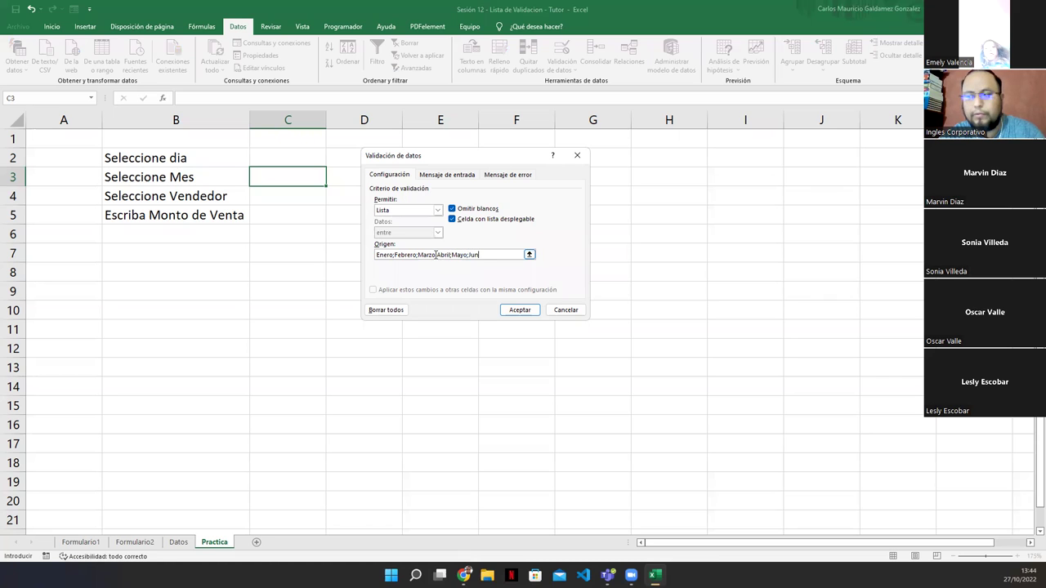
{"action": "type", "text": "io;Julio;A"}
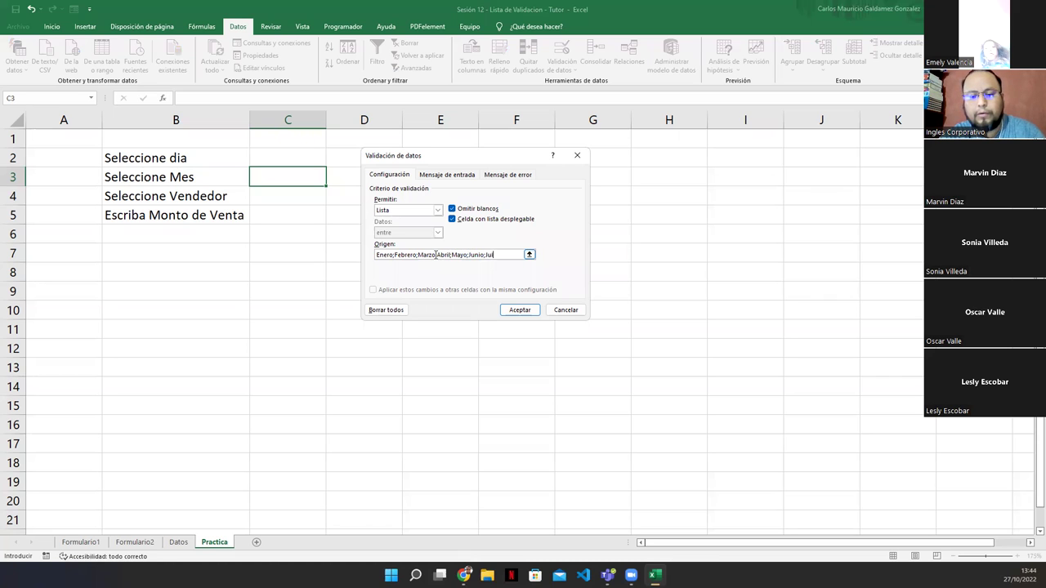
{"action": "type", "text": "go"}
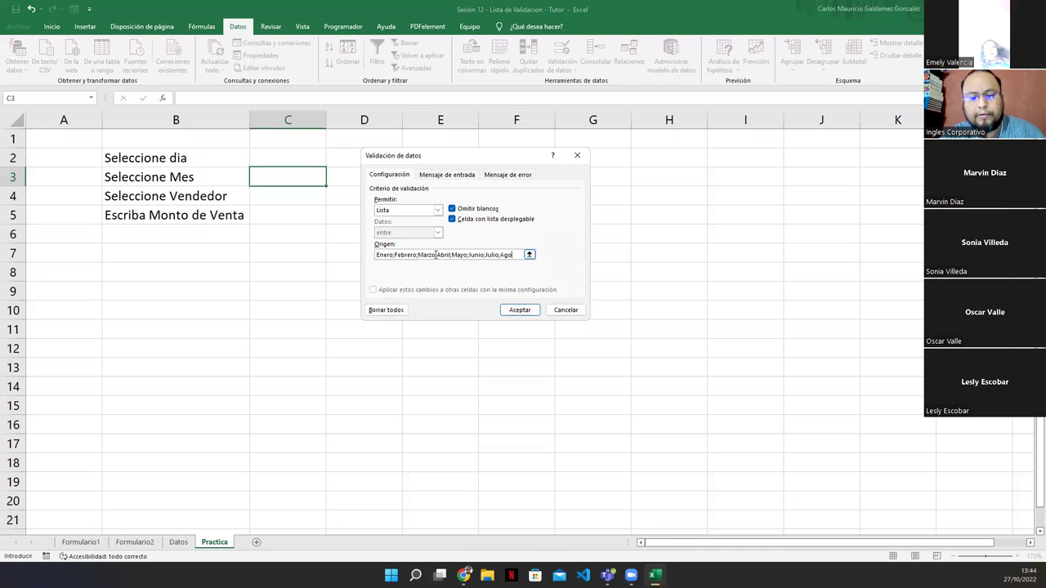
{"action": "type", "text": "sto;Septiembre"}
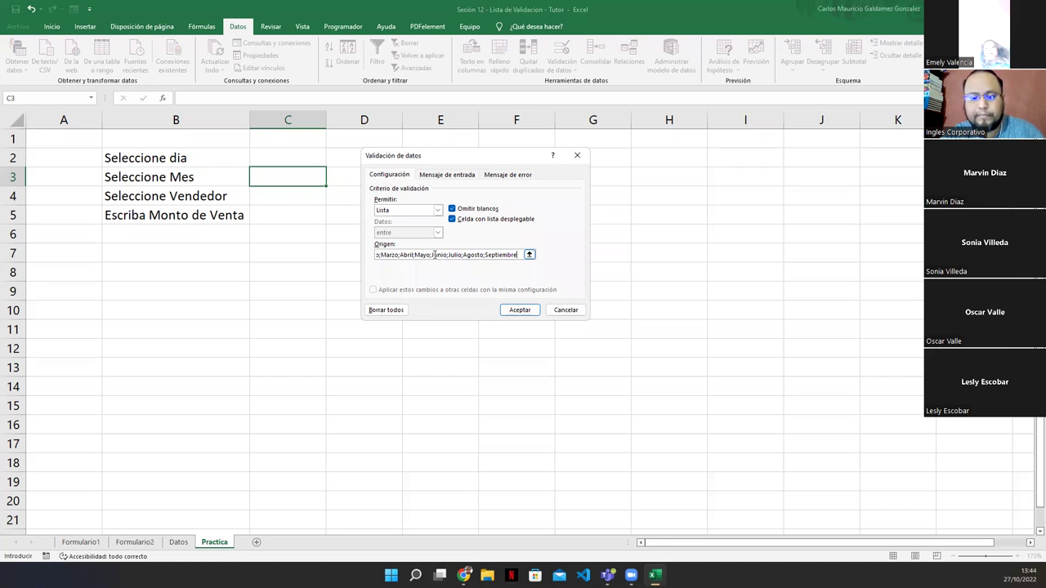
{"action": "type", "text": ";Octubre"}
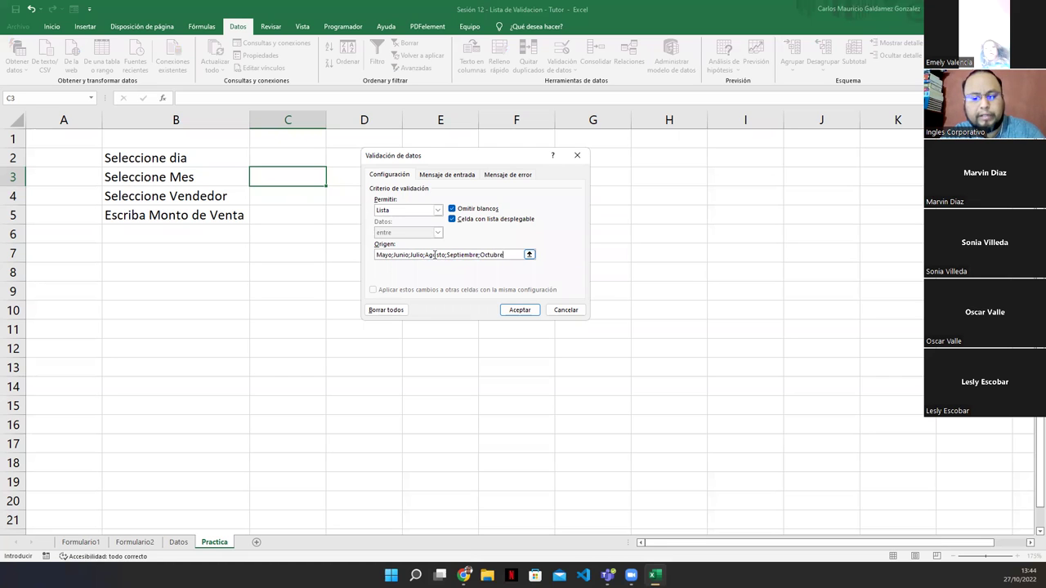
{"action": "type", "text": ";Noviembre"}
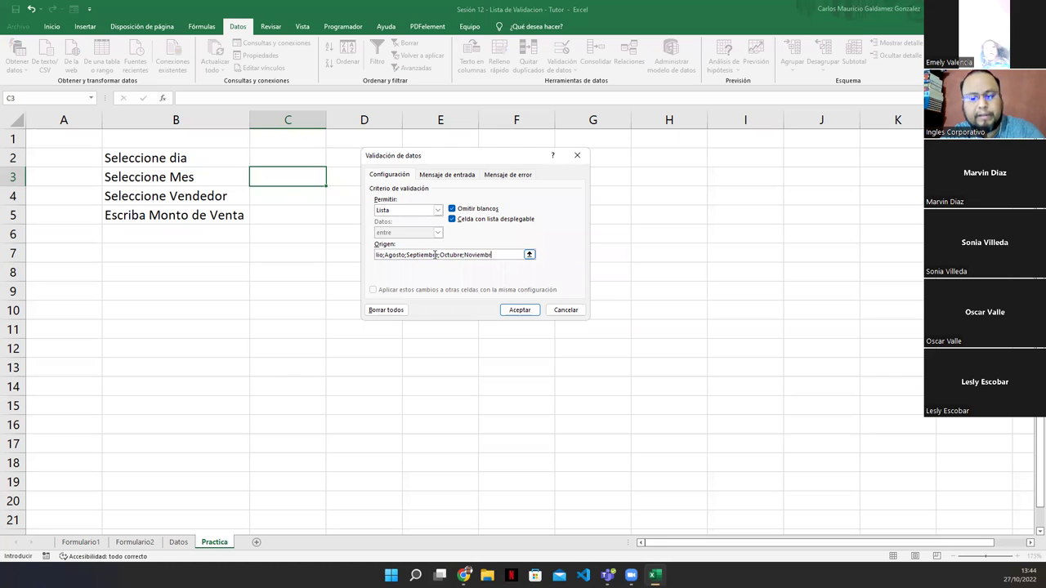
{"action": "type", "text": ";Diciembre"}
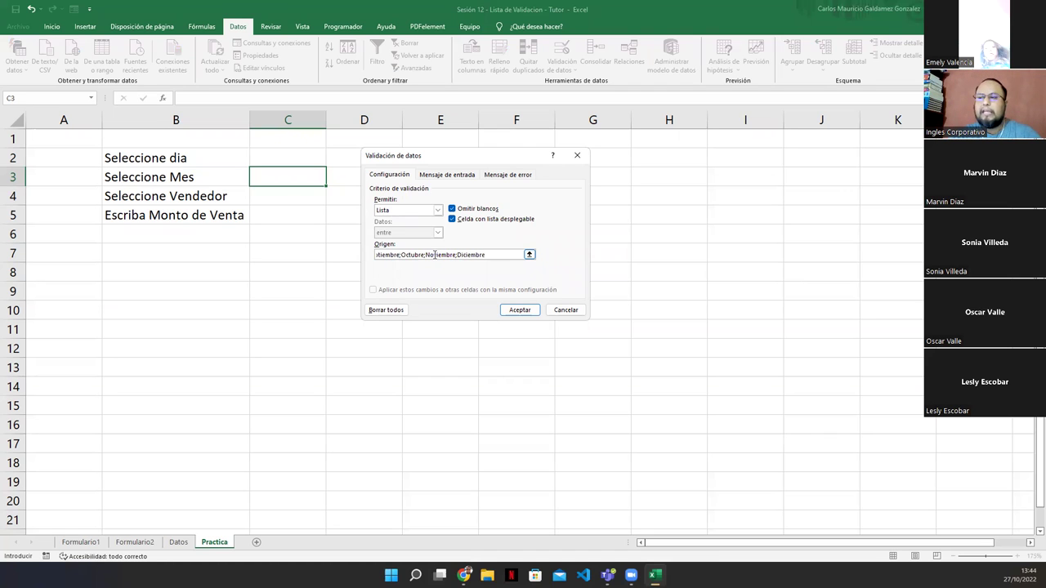
Confirm the month list, then pick Febrero in C3 and Jueves in C2 from their dropdowns
{"action": "left_click", "coordinate": [520, 310]}
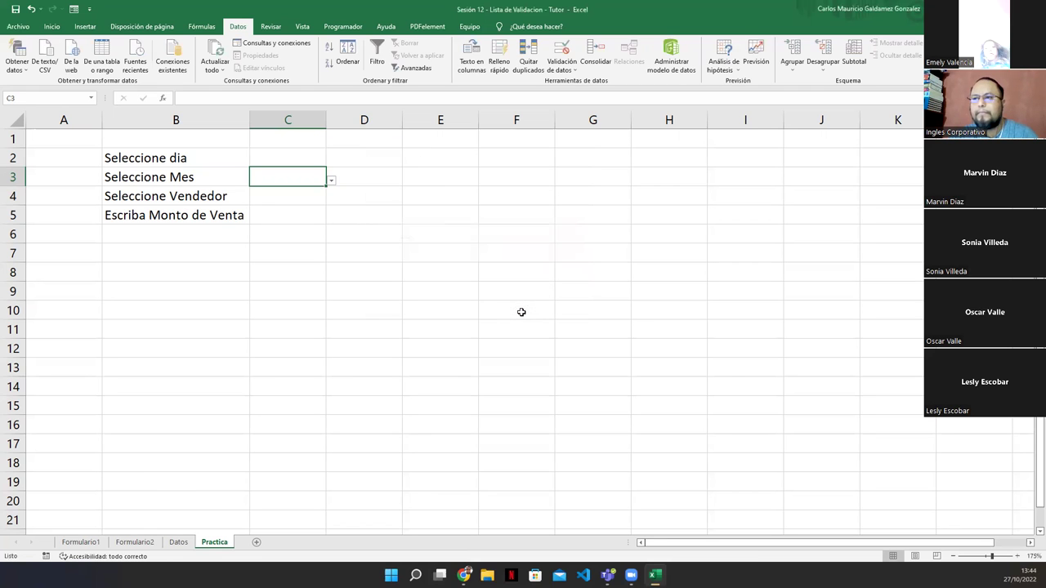
{"action": "left_click", "coordinate": [331, 181]}
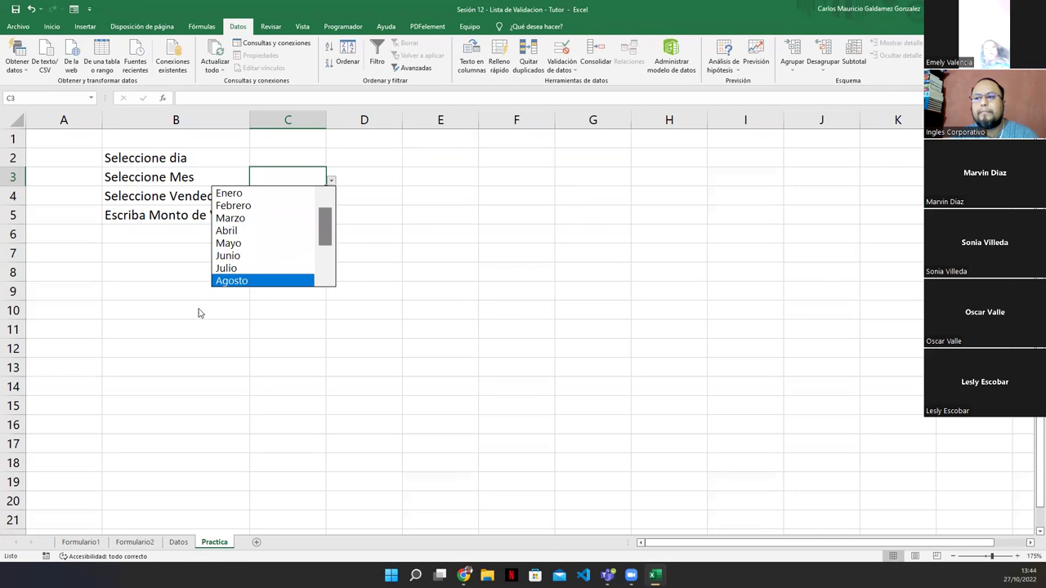
{"action": "scroll", "coordinate": [330, 239], "scroll_direction": "down", "scroll_amount": 2}
{"action": "scroll", "coordinate": [329, 270], "scroll_direction": "up", "scroll_amount": 2}
{"action": "left_click", "coordinate": [249, 204]}
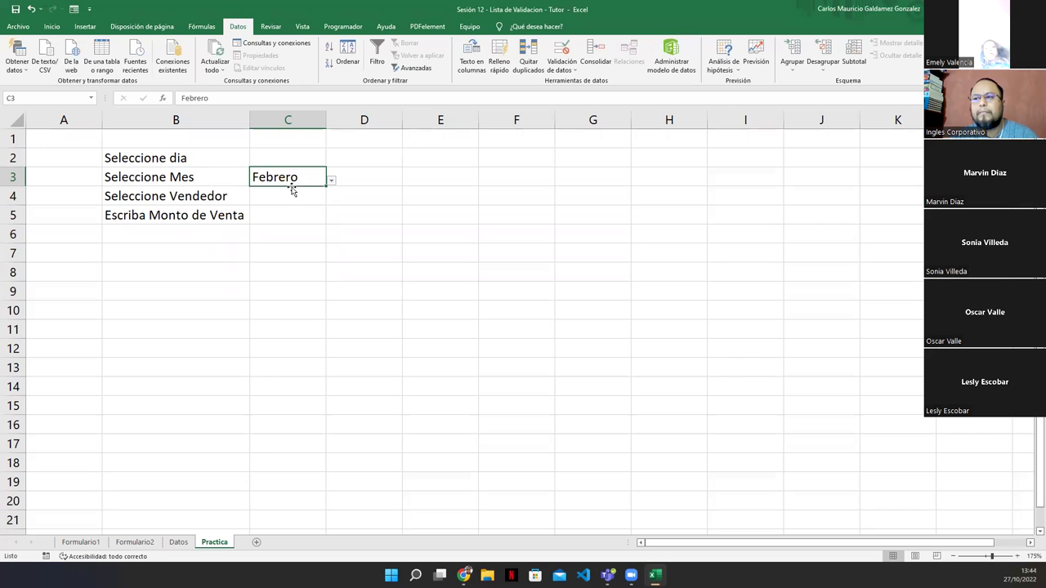
{"action": "left_click", "coordinate": [318, 158]}
{"action": "left_click", "coordinate": [331, 162]}
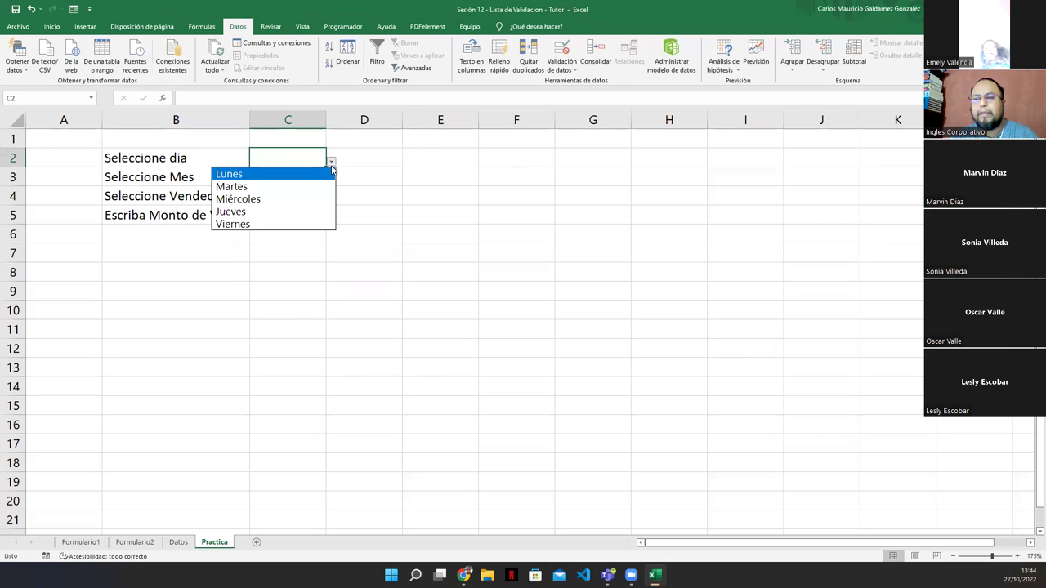
{"action": "left_click", "coordinate": [274, 215]}
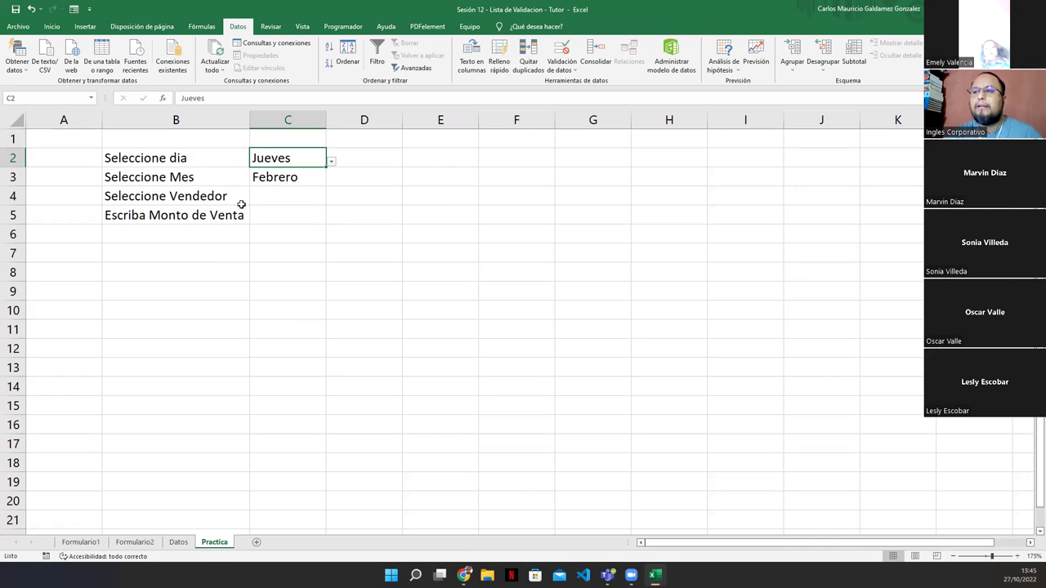
Open the data validation settings for seller cell C4
{"action": "left_click", "coordinate": [272, 202]}
{"action": "left_click", "coordinate": [553, 56]}
{"action": "left_click", "coordinate": [437, 210]}
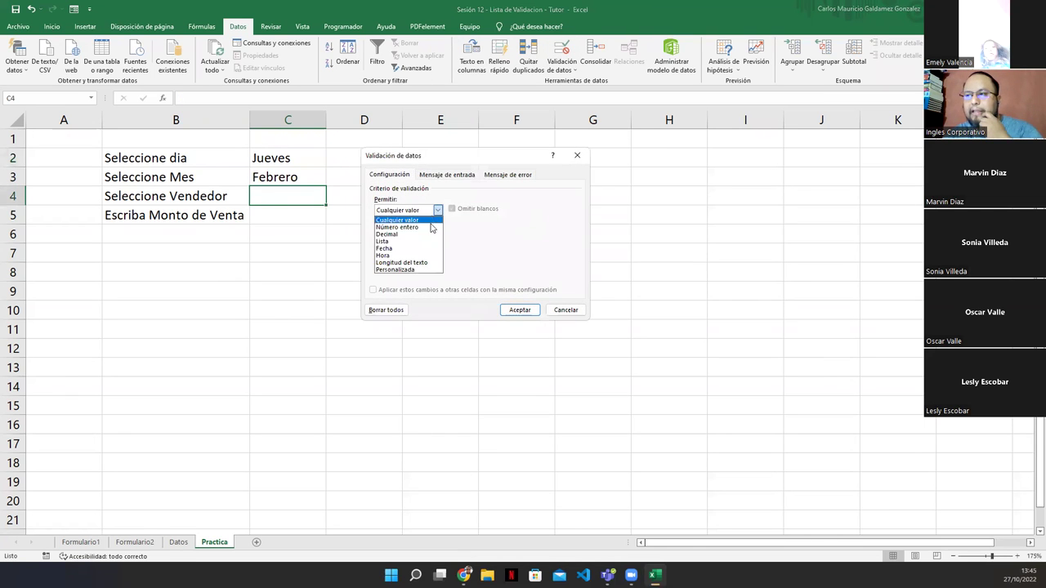
Make C4 a Lista of sellers Pedro, Luis, Juana, Mario, Ernesto, Josefina and Lucia
{"action": "left_click", "coordinate": [396, 242]}
{"action": "left_click", "coordinate": [436, 253]}
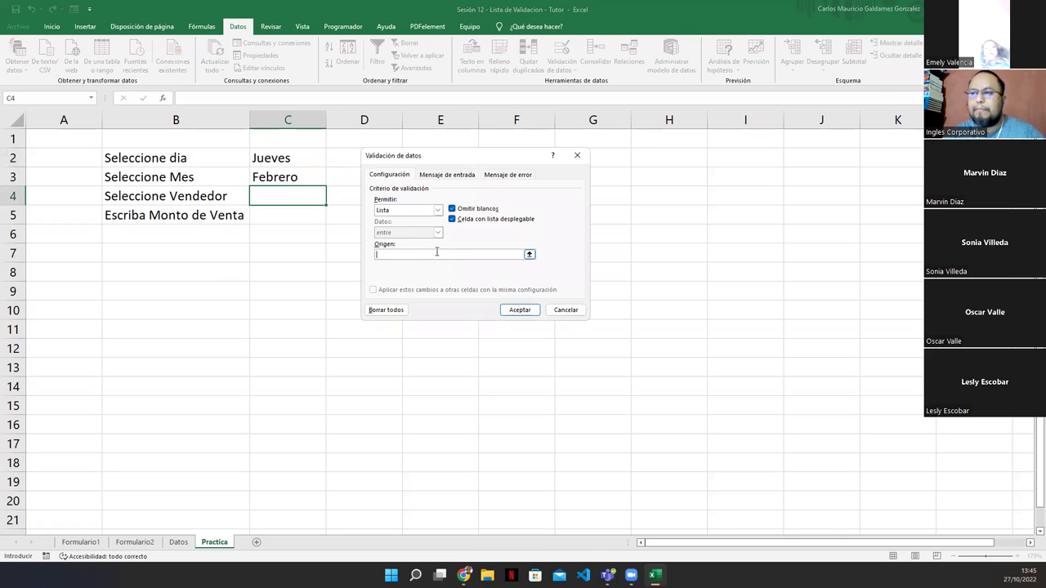
{"action": "type", "text": "Pe"}
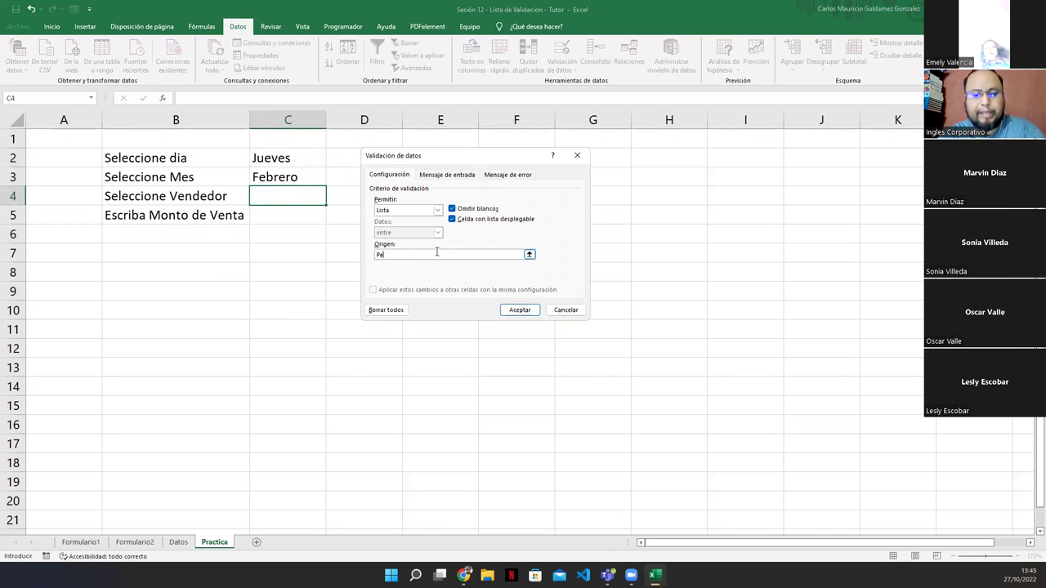
{"action": "type", "text": "dro,Lui"}
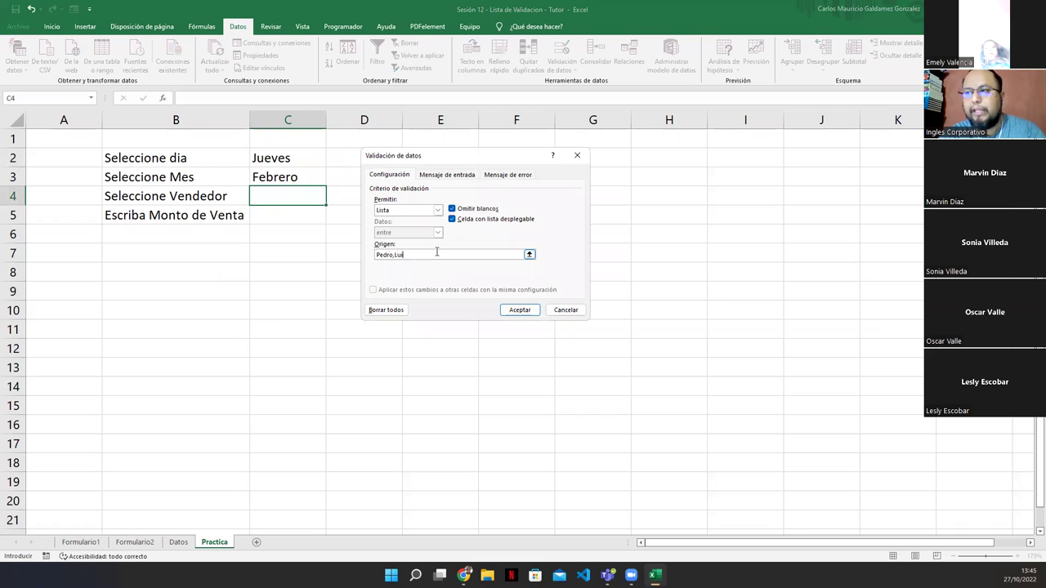
{"action": "type", "text": "s,Juana"}
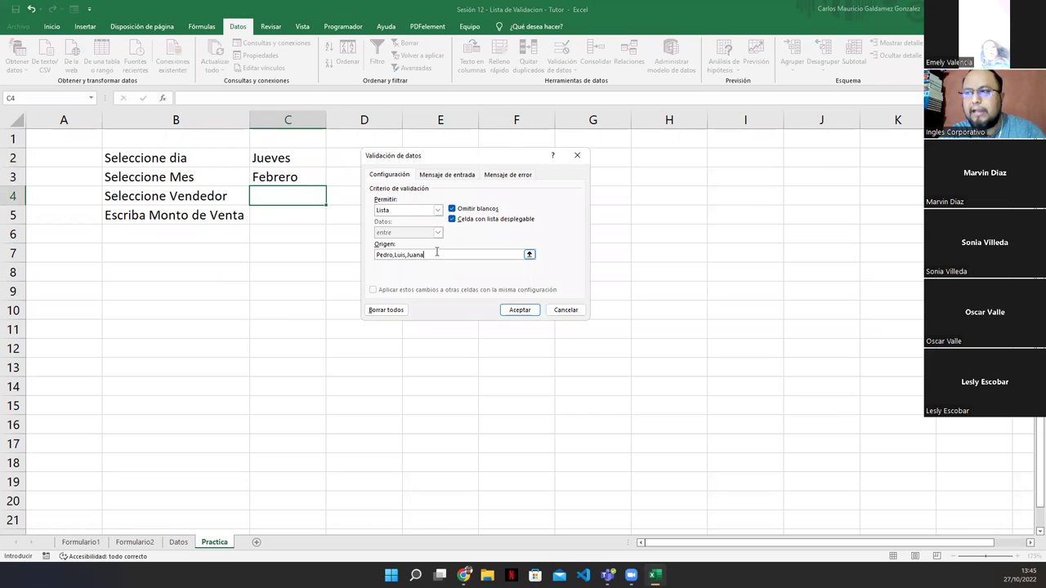
{"action": "type", "text": ",Mar"}
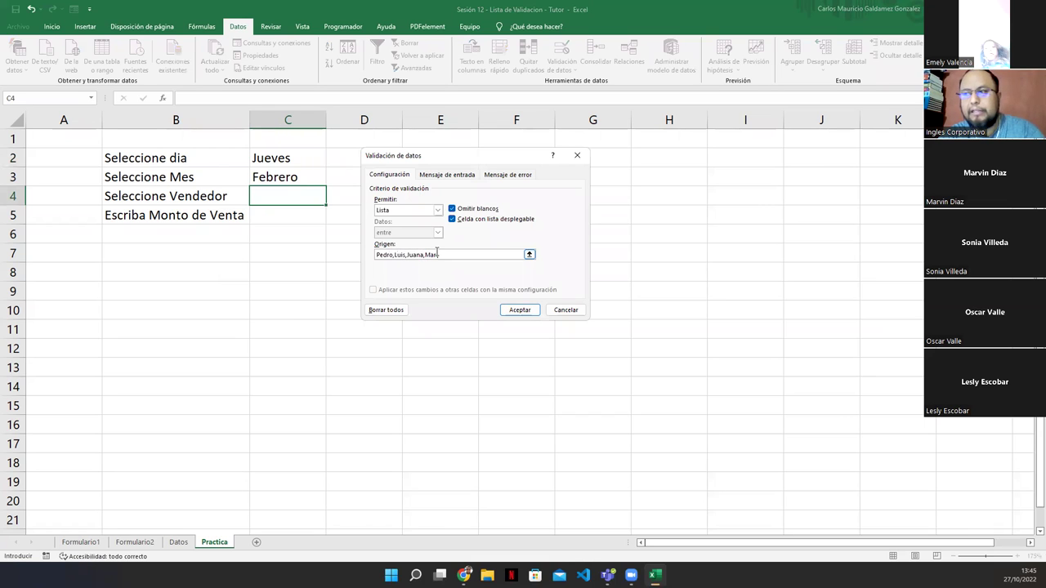
{"action": "type", "text": "io,Ernesto"}
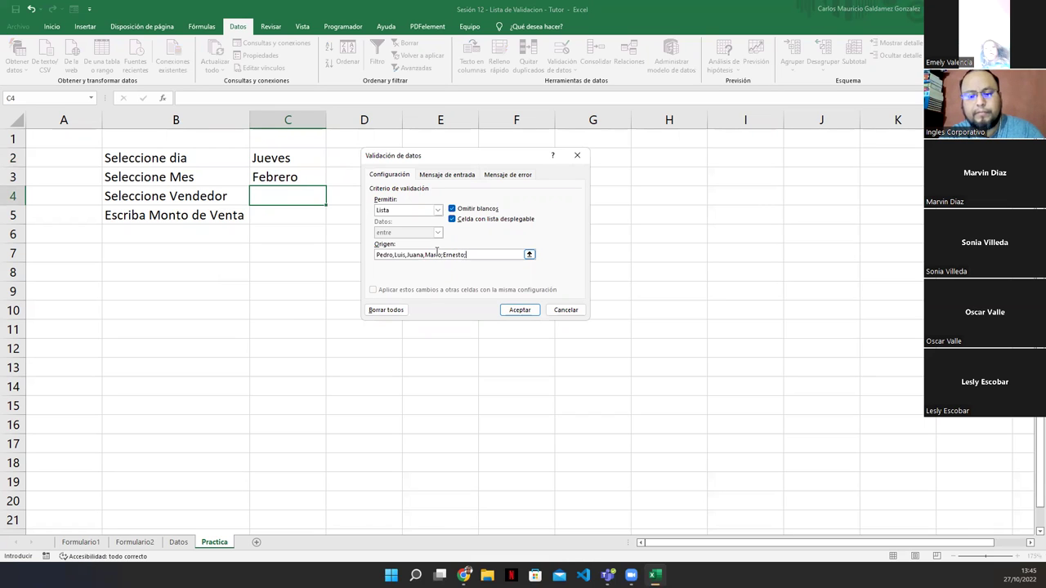
{"action": "type", "text": ",Josefina"}
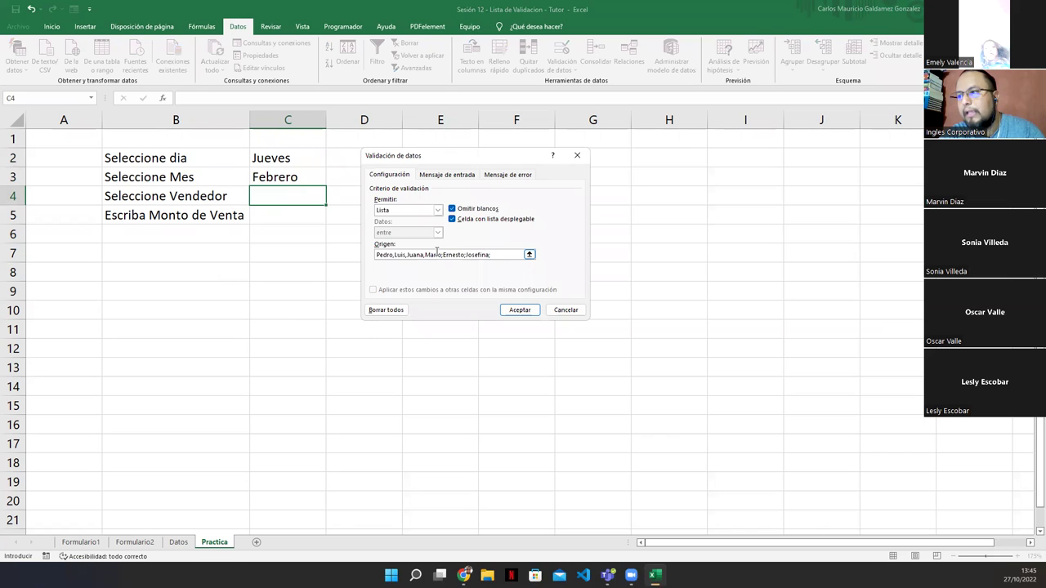
{"action": "type", "text": ",Lu"}
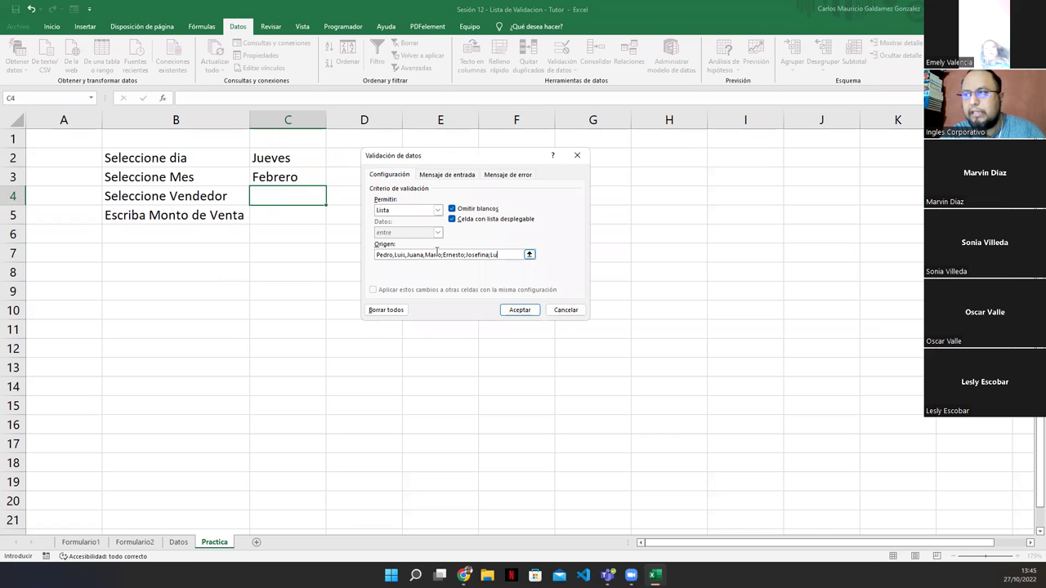
{"action": "type", "text": "cia"}
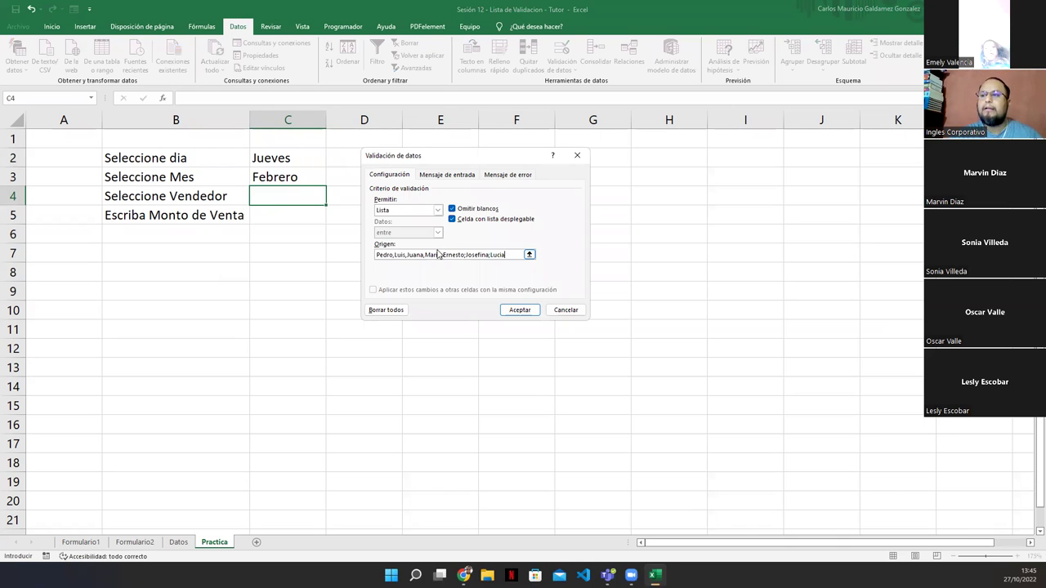
{"action": "left_click", "coordinate": [517, 314]}
Test C4's dropdown, find one combined seller entry, and reopen its validation source
{"action": "left_click", "coordinate": [331, 200]}
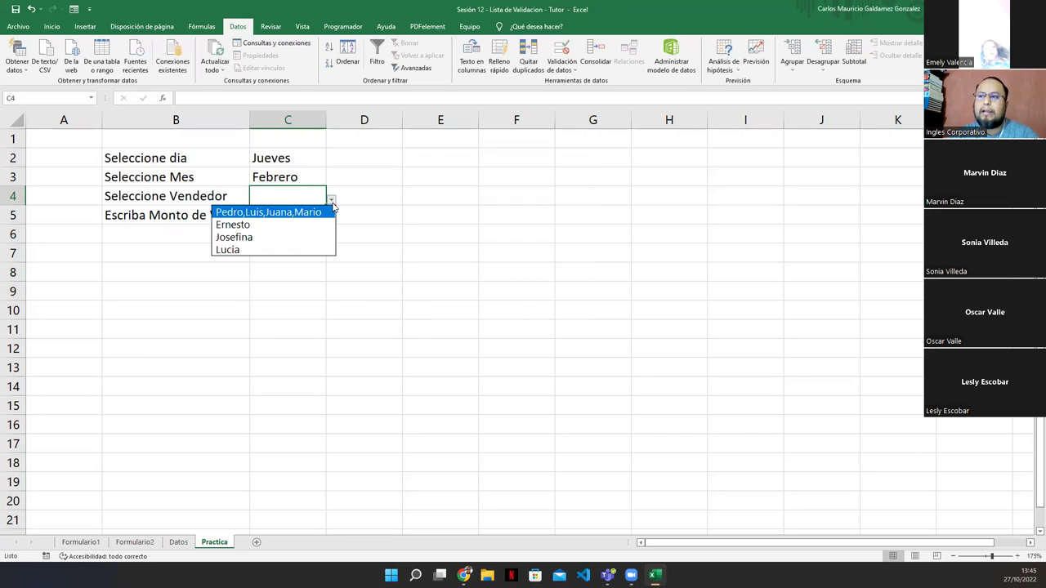
{"action": "left_click", "coordinate": [276, 214]}
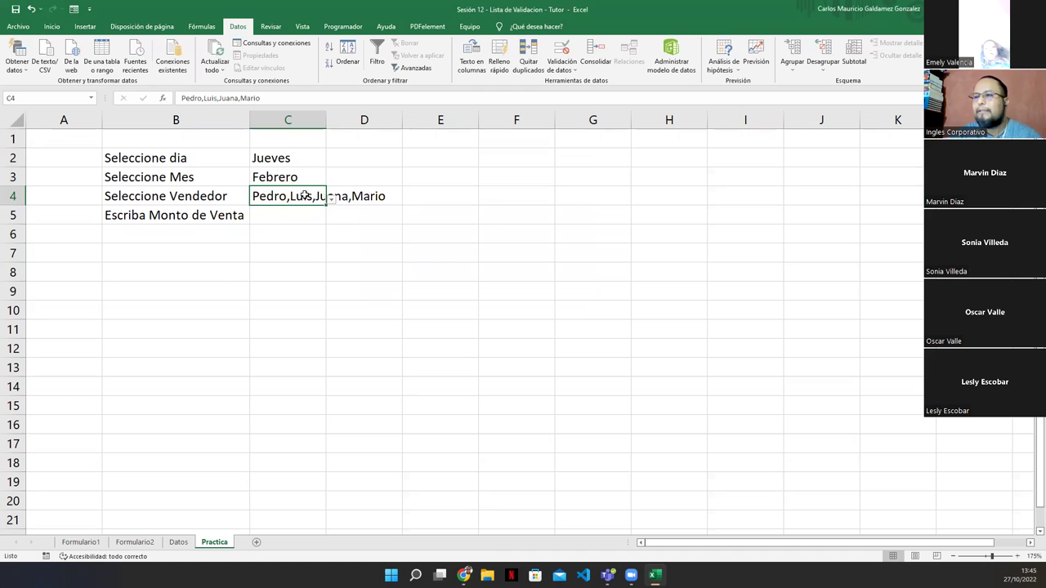
{"action": "left_click", "coordinate": [563, 71]}
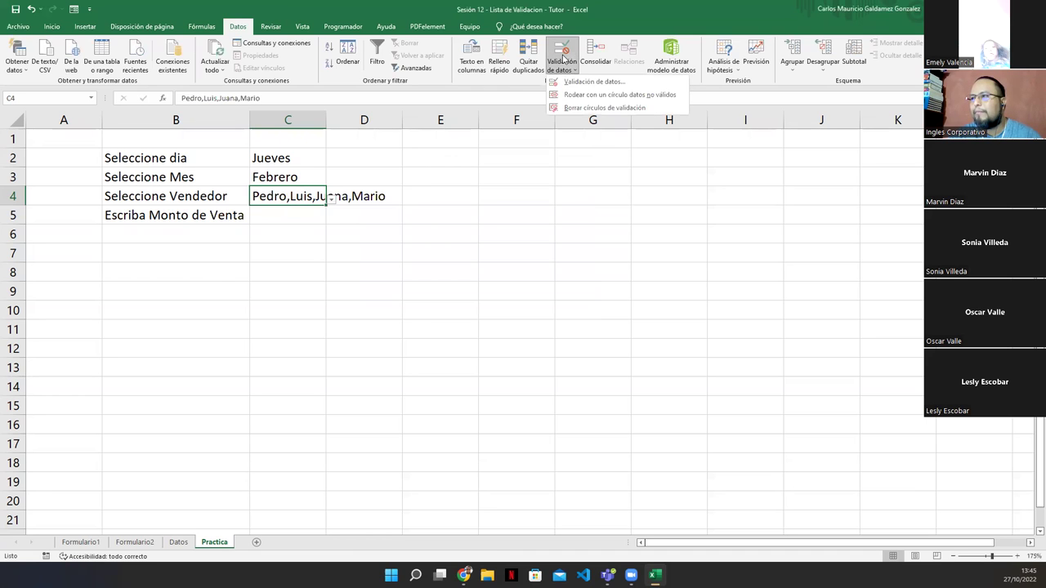
{"action": "left_click", "coordinate": [565, 82]}
{"action": "left_click", "coordinate": [394, 255]}
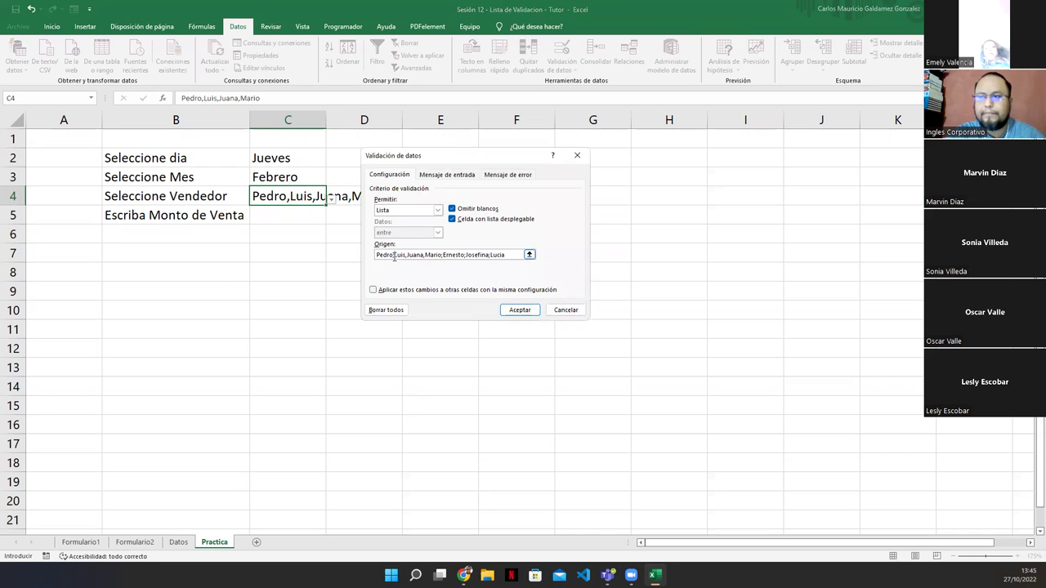
{"action": "key", "text": "Right"}
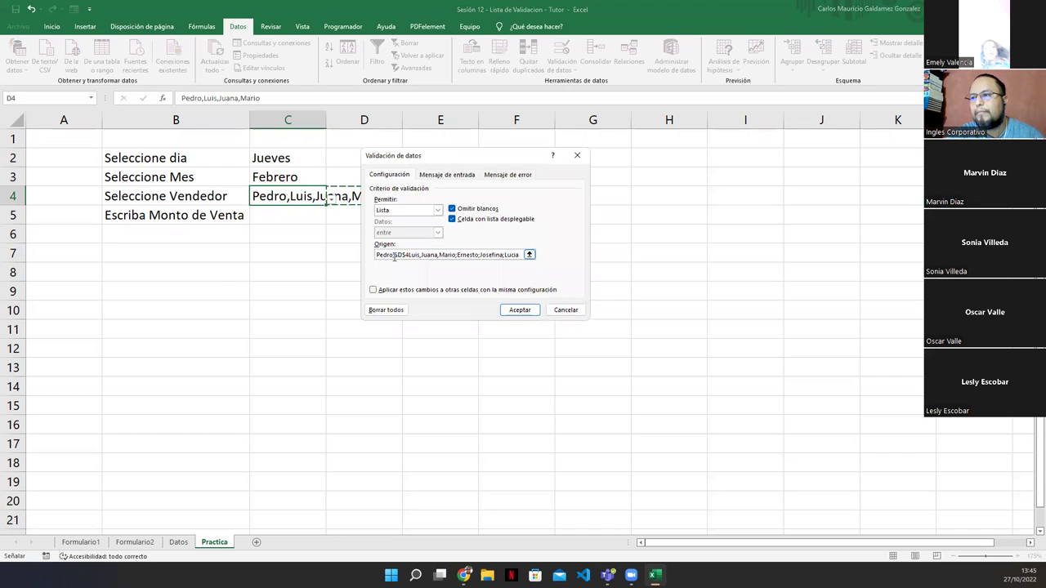
{"action": "key", "text": "BackSpace"}
{"action": "key", "text": "BackSpace"}
{"action": "key", "text": "BackSpace"}
{"action": "key", "text": "BackSpace"}
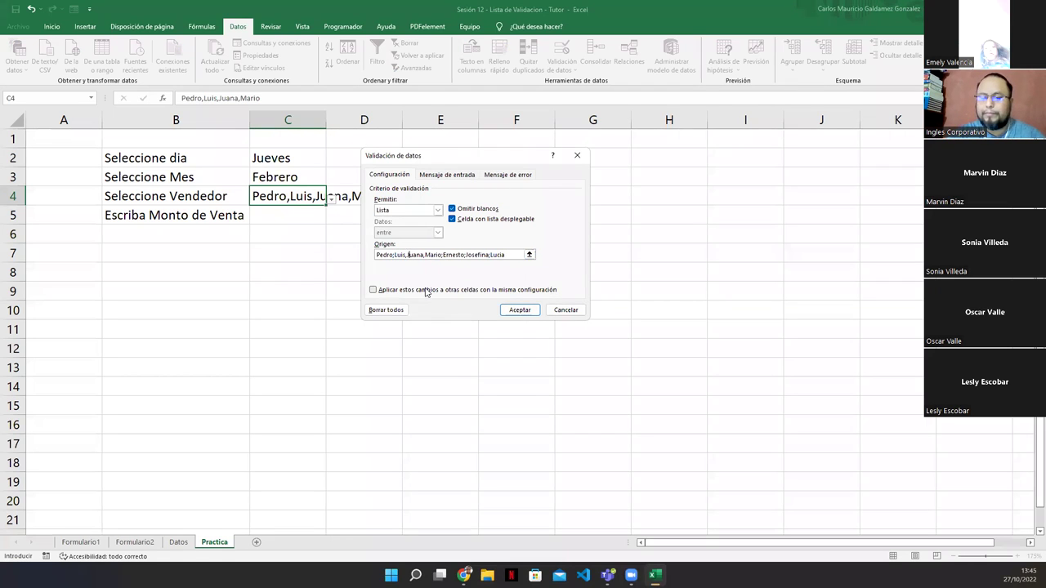
Replace the commas between the first seller names with semicolons and confirm the corrected list
{"action": "left_click", "coordinate": [404, 254]}
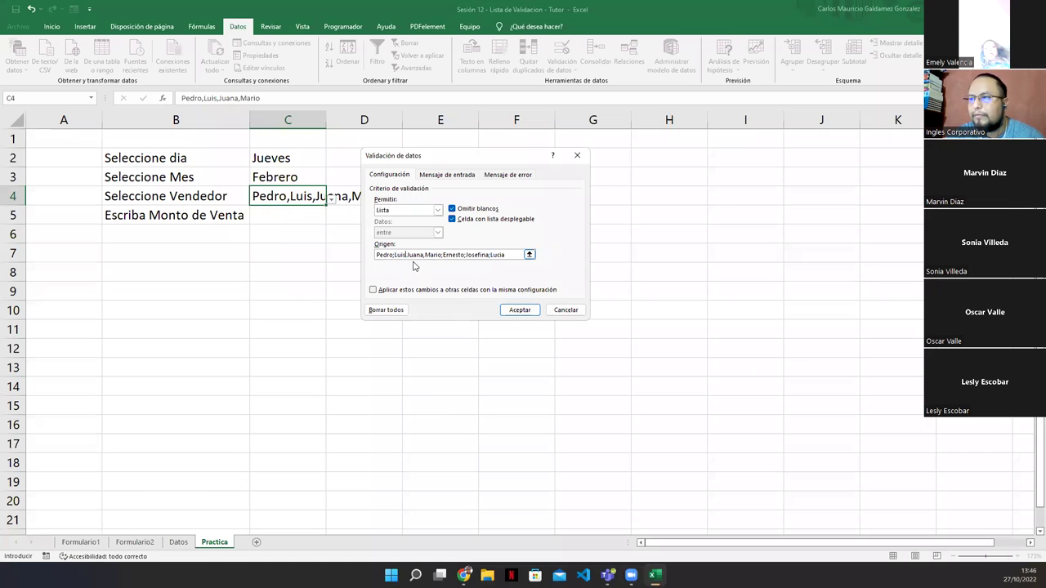
{"action": "key", "text": "Delete"}
{"action": "type", "text": ";"}
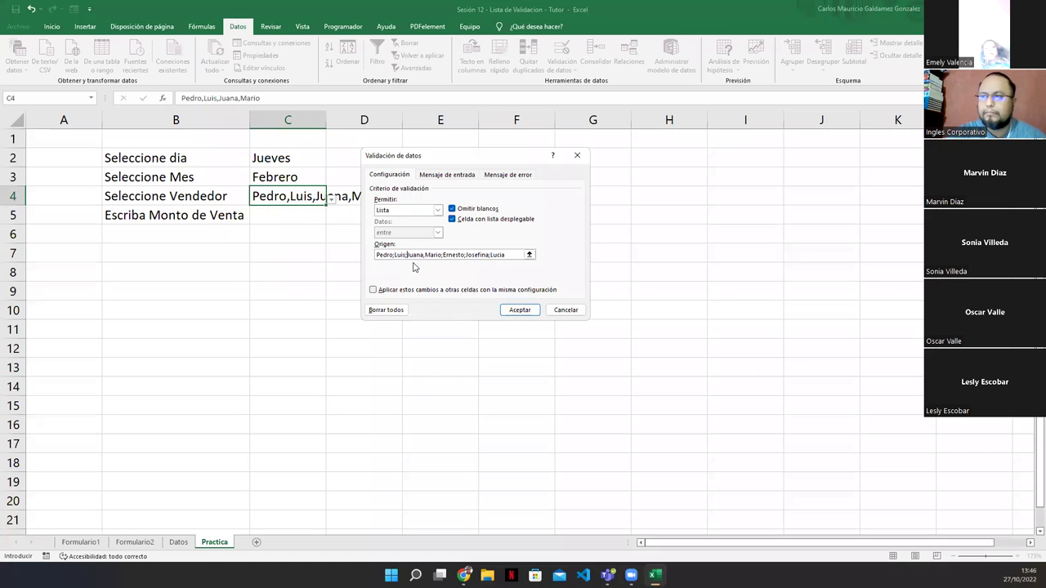
{"action": "left_click", "coordinate": [423, 254]}
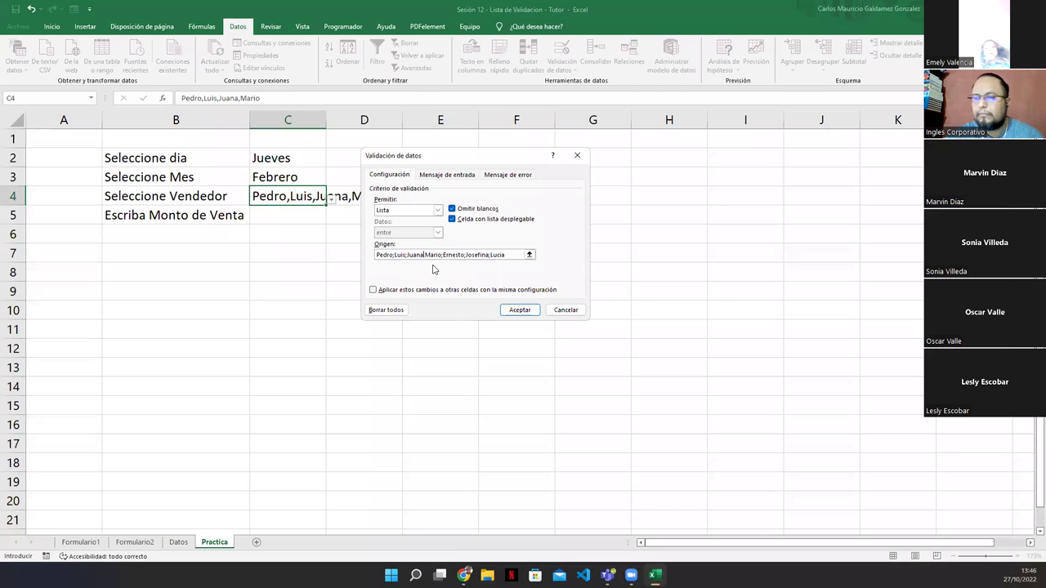
{"action": "key", "text": "Delete"}
{"action": "type", "text": ";"}
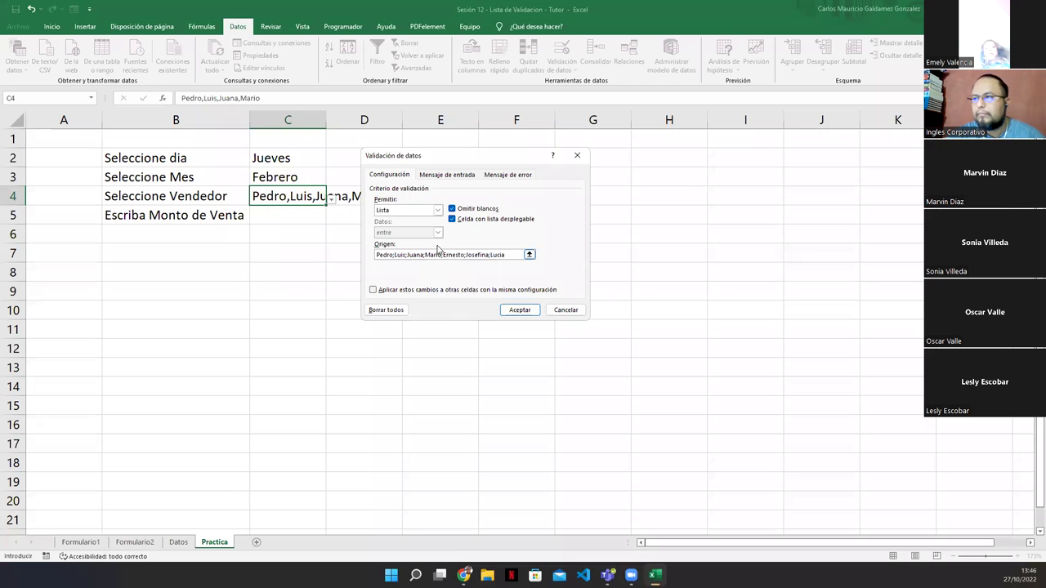
{"action": "left_click", "coordinate": [525, 309]}
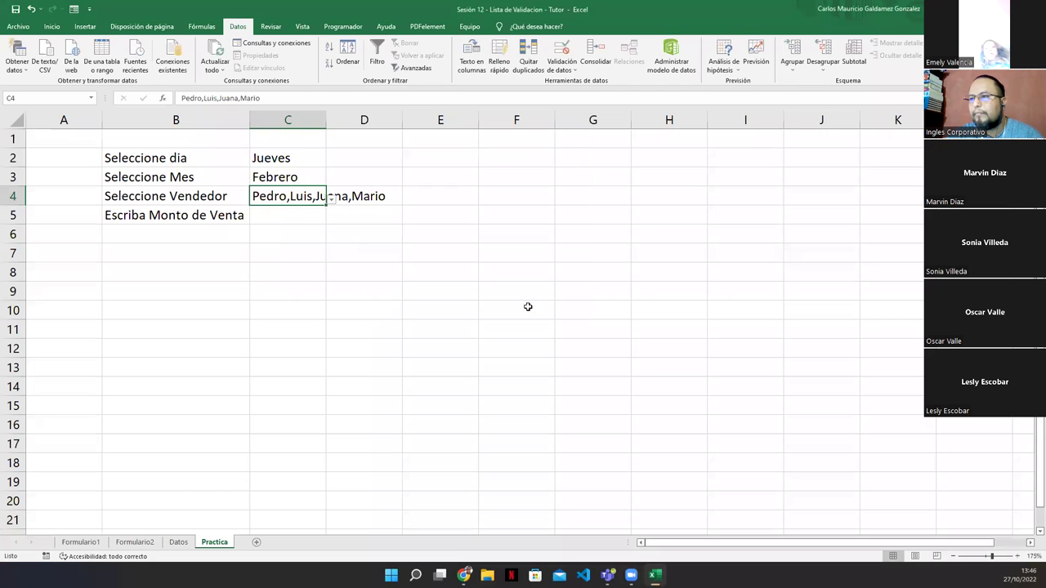
{"action": "left_click", "coordinate": [331, 201]}
Choose Pedro as the seller in C4 from the dropdown
{"action": "left_click", "coordinate": [274, 224]}
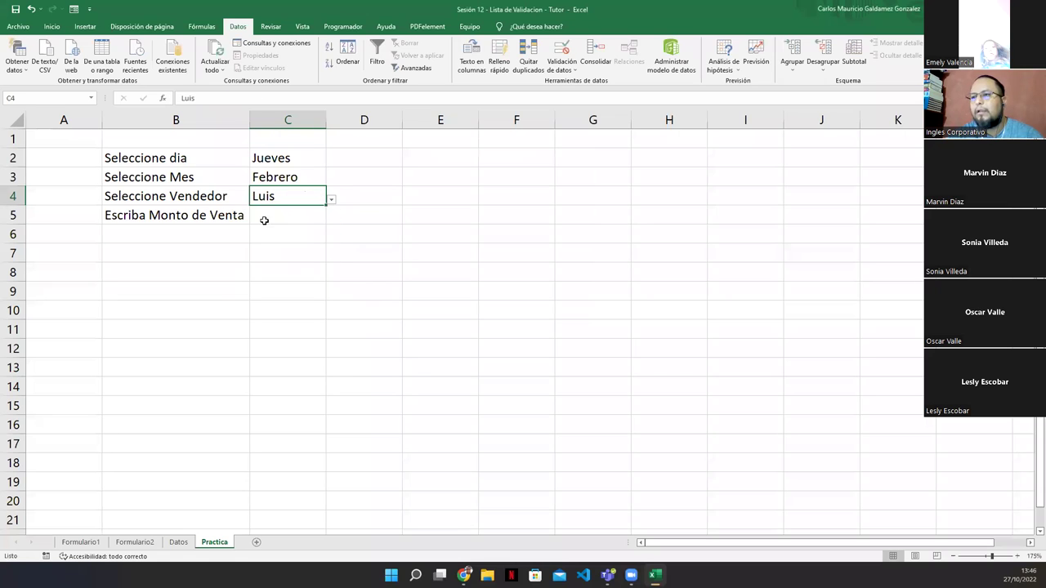
{"action": "left_click", "coordinate": [331, 200]}
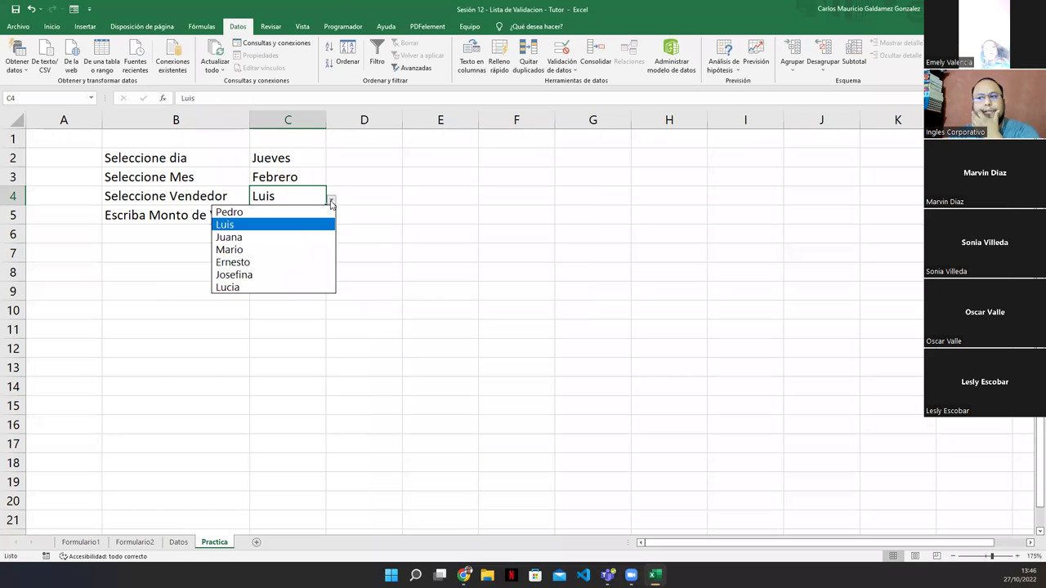
{"action": "left_click", "coordinate": [273, 211]}
Enter the sales amount 5788.95 in cell C5
{"action": "left_click", "coordinate": [273, 214]}
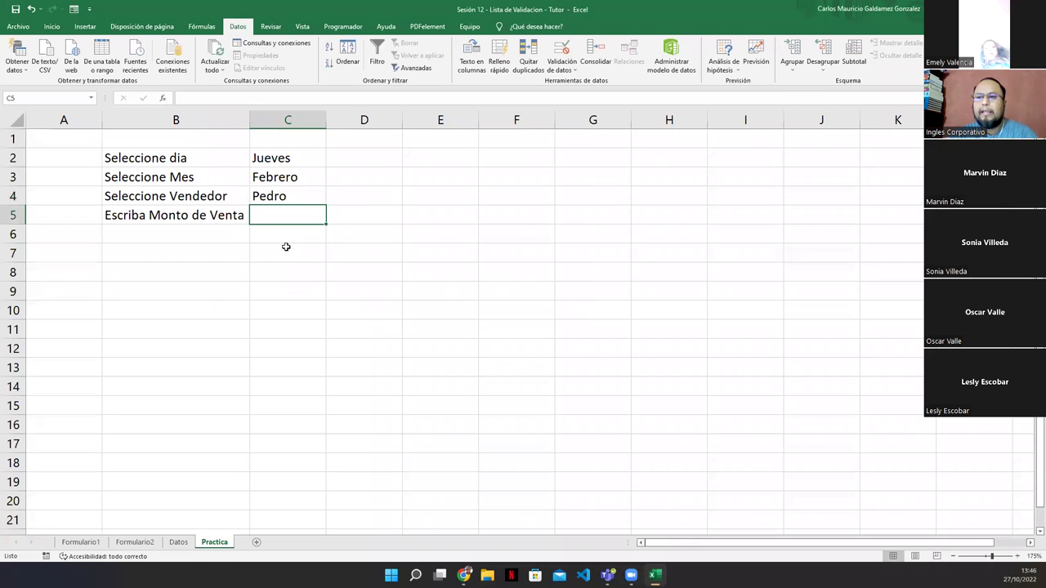
{"action": "type", "text": "500"}
{"action": "key", "text": "BackSpace"}
{"action": "key", "text": "BackSpace"}
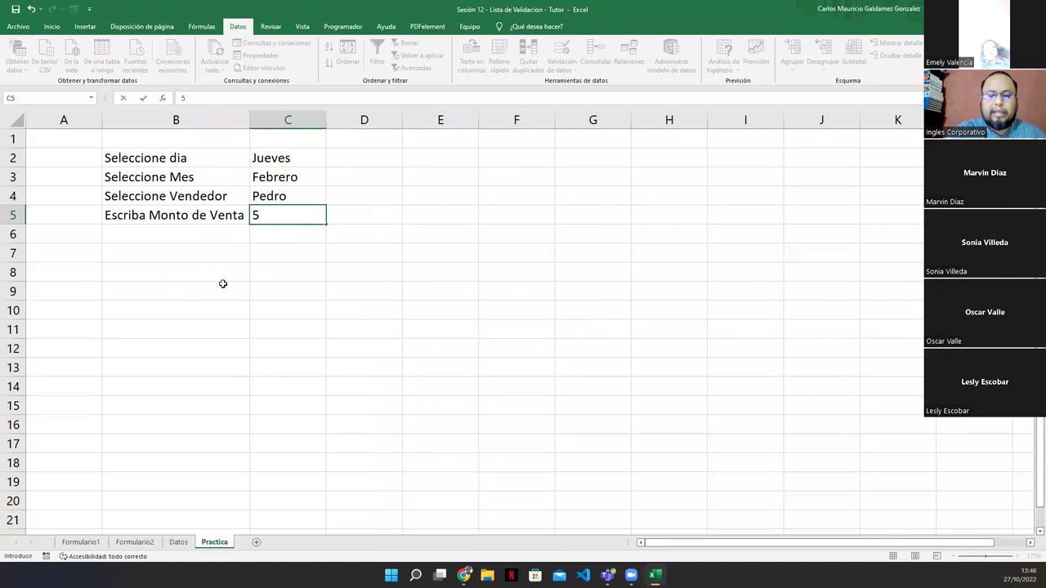
{"action": "type", "text": "788.95"}
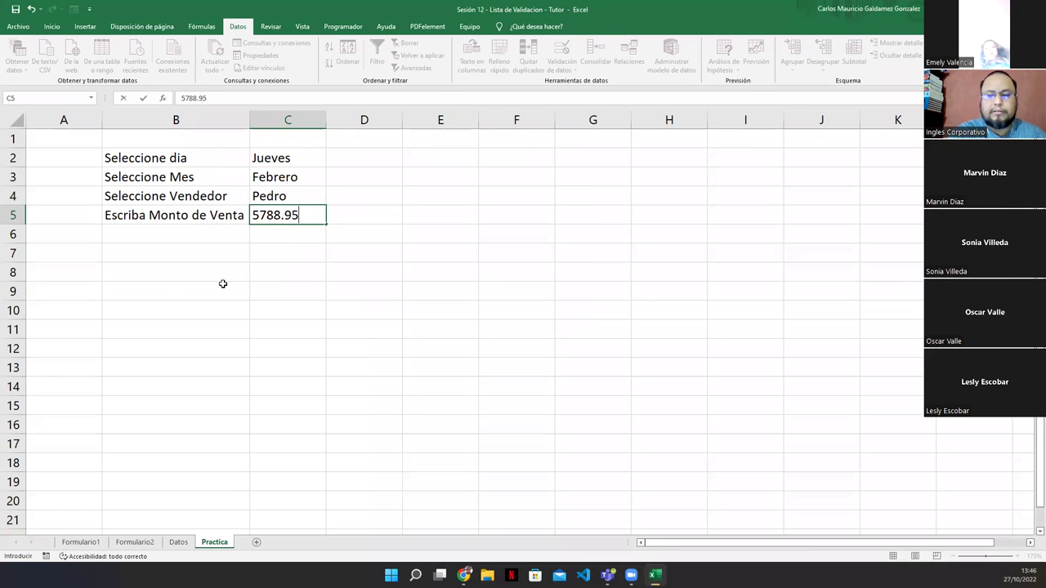
{"action": "key", "text": "Return"}
{"action": "key", "text": "Up"}
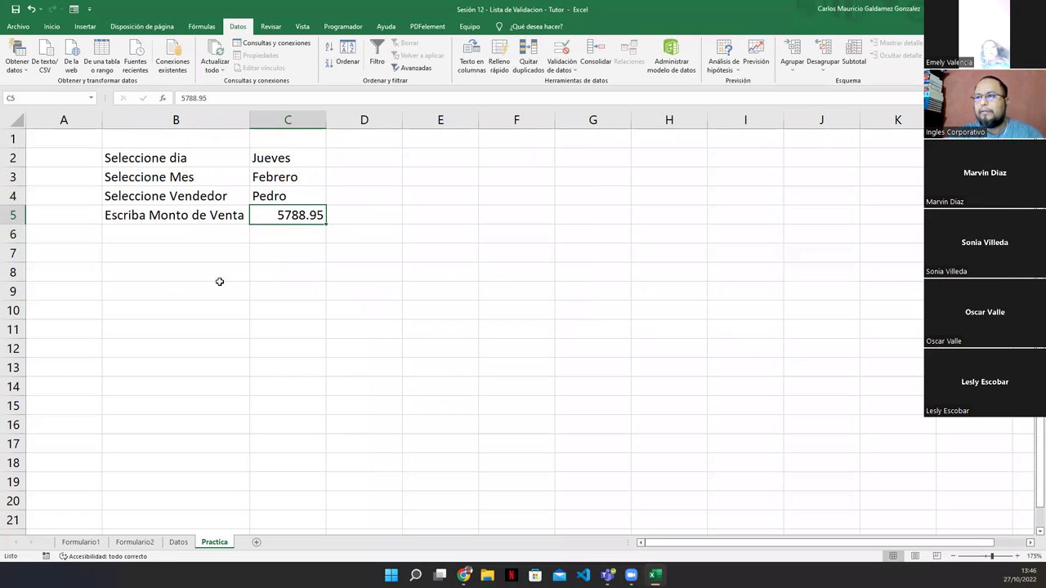
Apply Accounting Number Format to C5 so the sale reads $ 5,788.95
{"action": "left_click", "coordinate": [51, 26]}
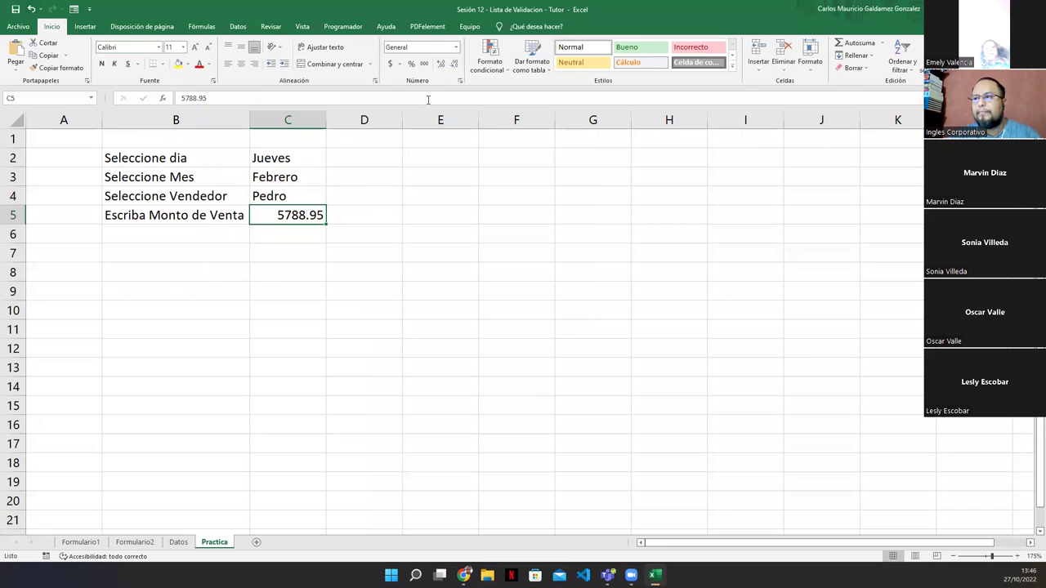
{"action": "left_click", "coordinate": [391, 64]}
{"action": "left_click", "coordinate": [286, 271]}
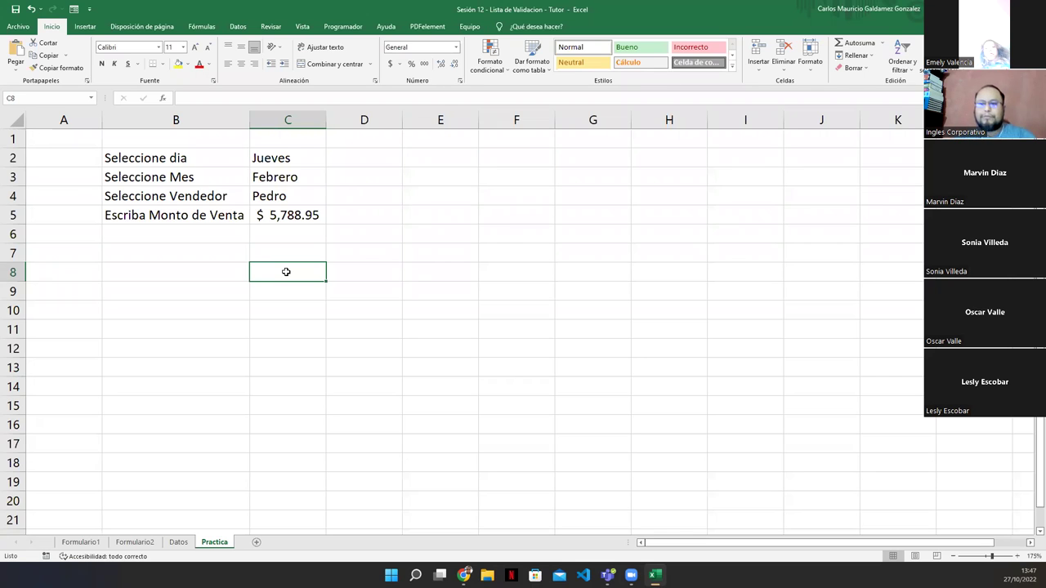
{"action": "left_click", "coordinate": [71, 542]}
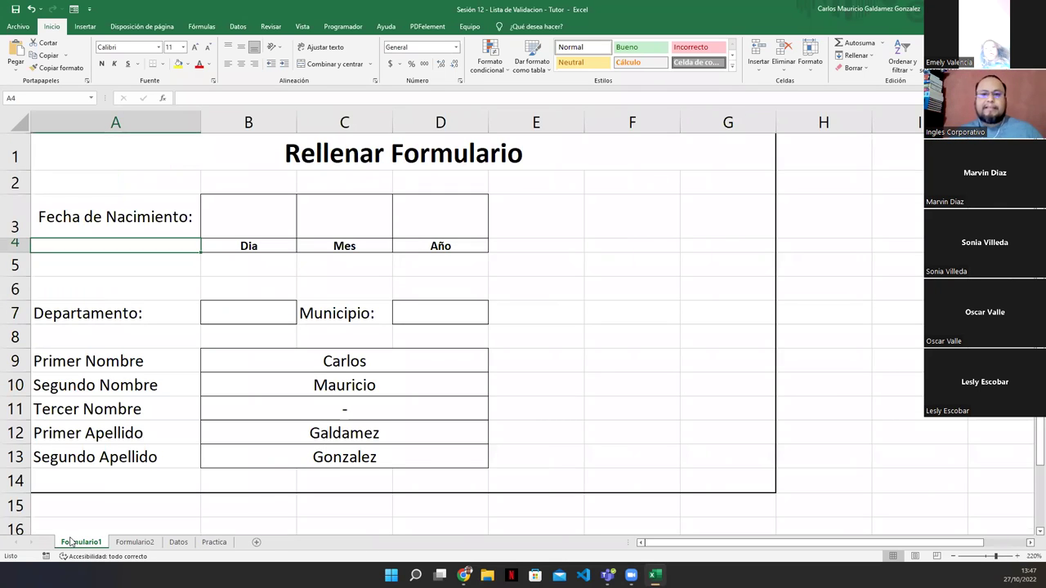
{"action": "left_click", "coordinate": [216, 544]}
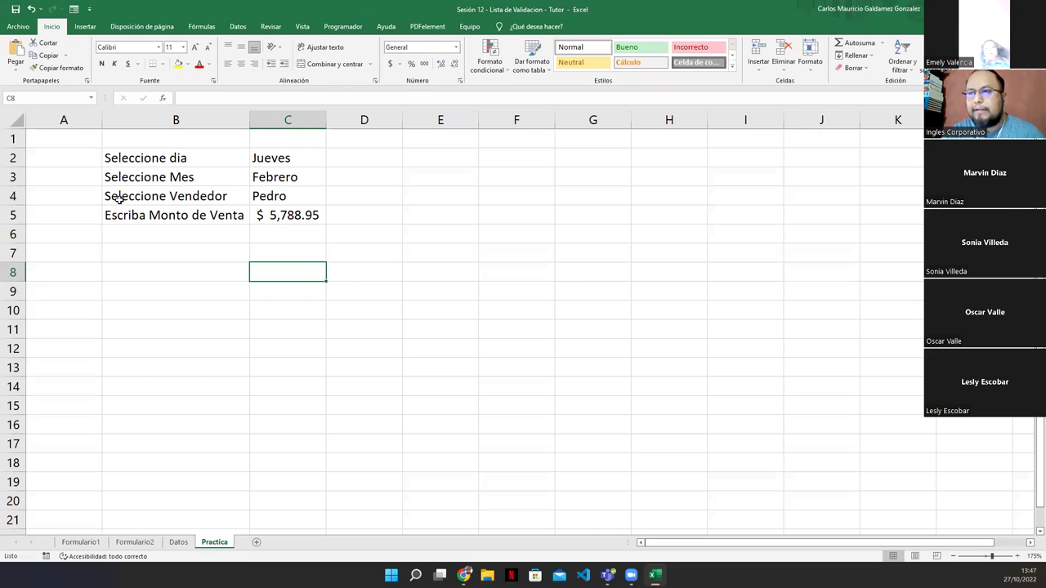
{"action": "left_click_drag", "start_coordinate": [118, 198], "coordinate": [123, 217]}
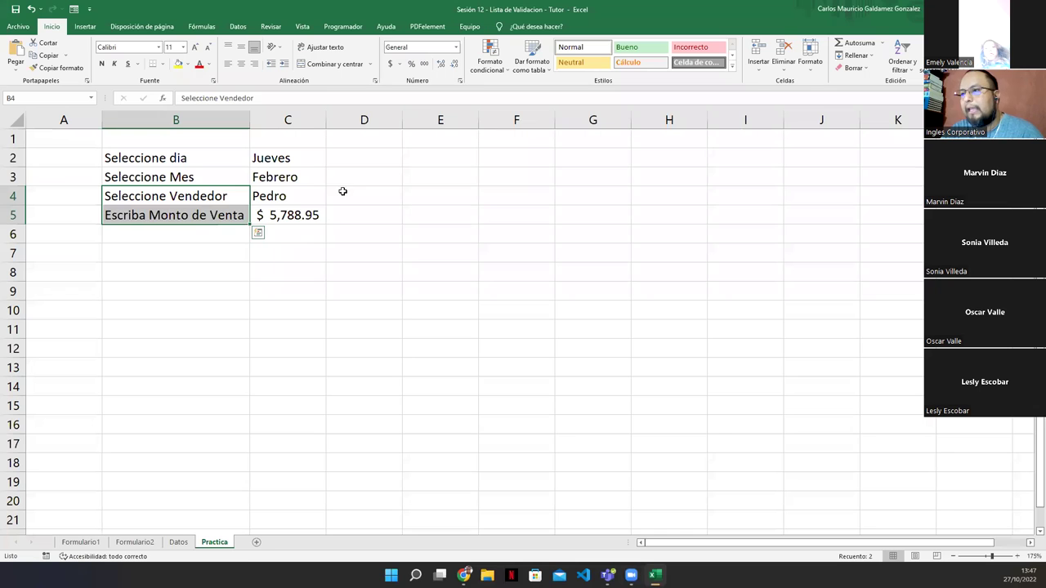
{"action": "left_click", "coordinate": [409, 157]}
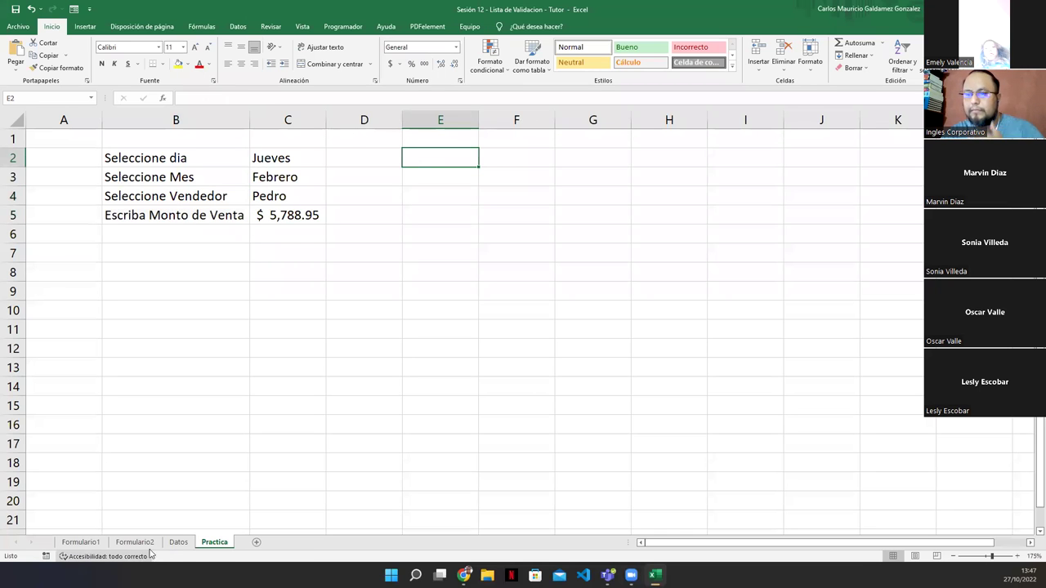
{"action": "left_click", "coordinate": [178, 543]}
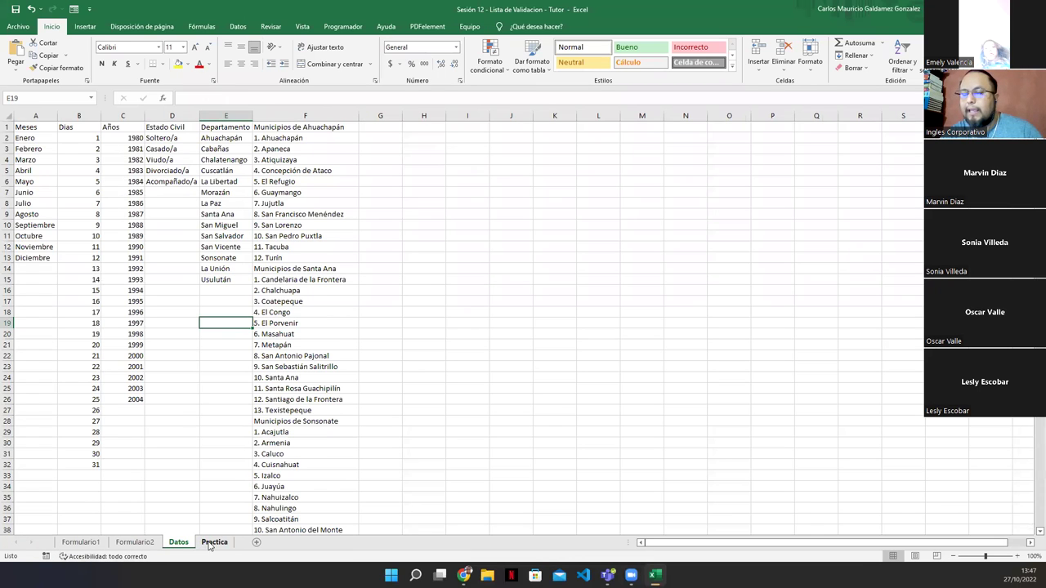
{"action": "left_click", "coordinate": [214, 543]}
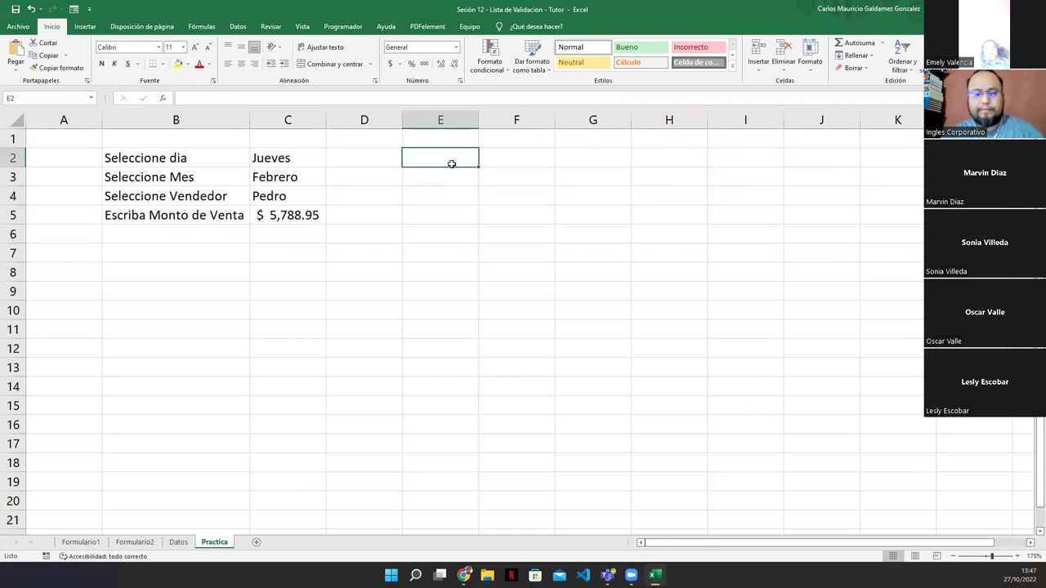
Enter 'Seleccione un año' in E2 and widen column E to fit it
{"action": "type", "text": "Seleccione"}
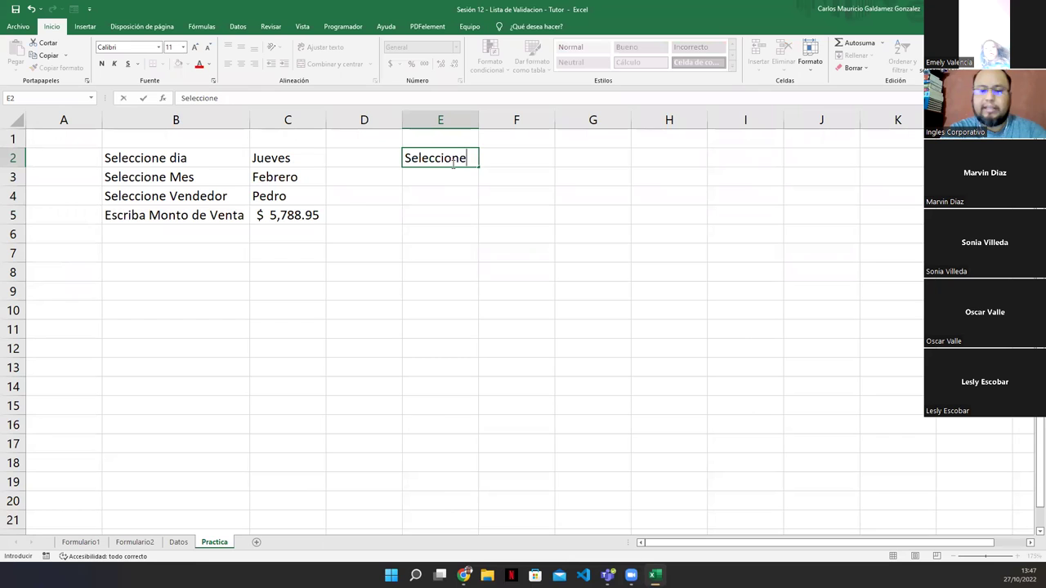
{"action": "type", "text": " un año"}
{"action": "key", "text": "Return"}
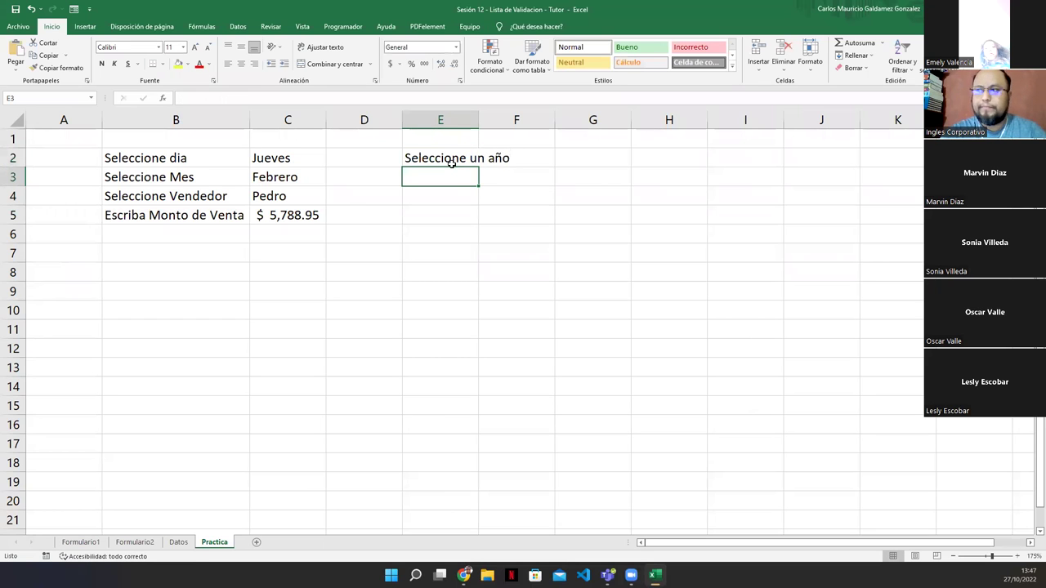
{"action": "left_click_drag", "start_coordinate": [481, 119], "coordinate": [518, 121]}
{"action": "left_click", "coordinate": [563, 155]}
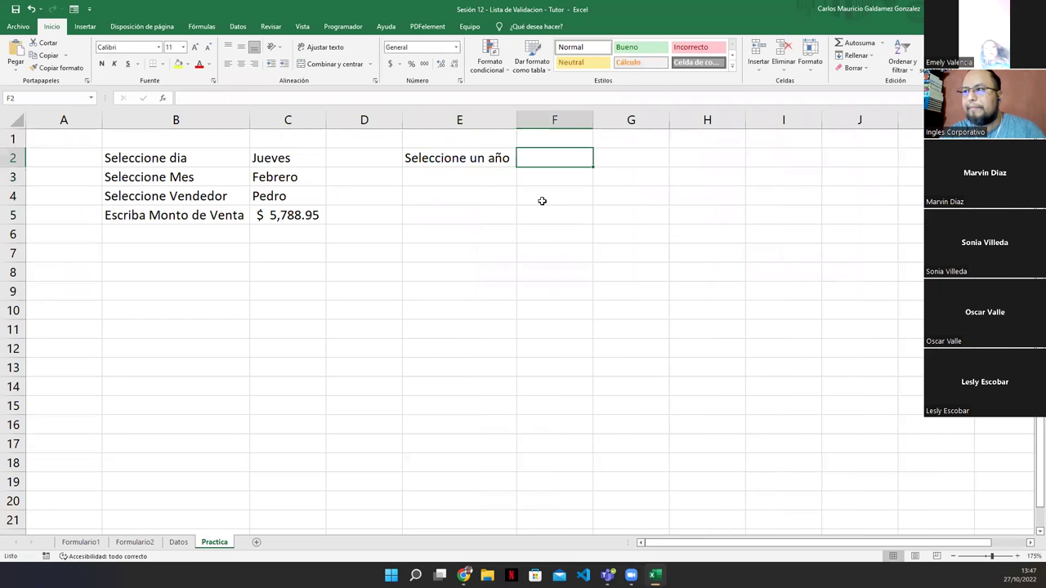
{"action": "left_click", "coordinate": [521, 135]}
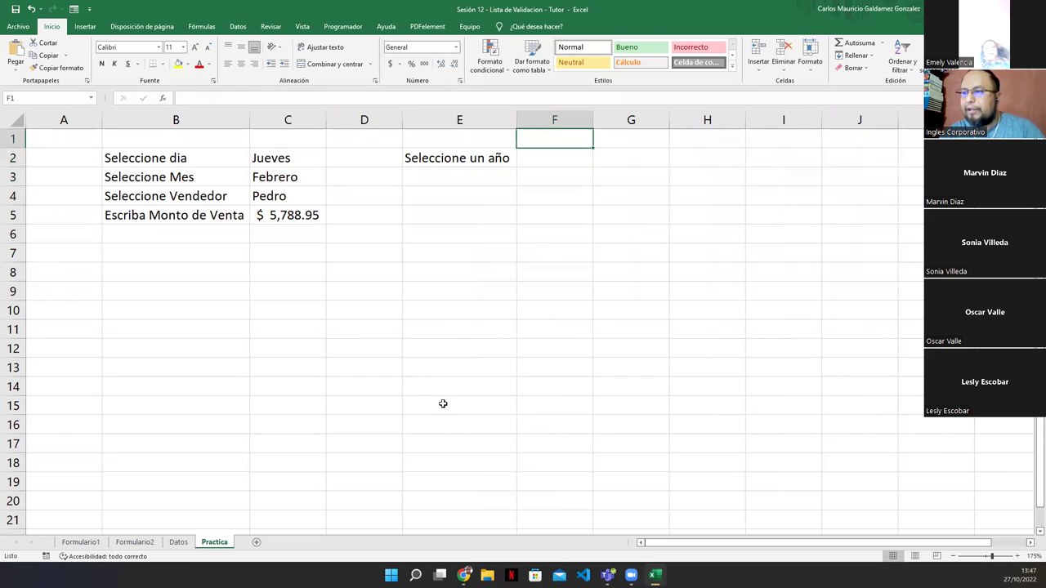
On the Datos sheet, select the years 1980 to 2004 in C2:C26
{"action": "left_click", "coordinate": [178, 542]}
{"action": "left_click", "coordinate": [108, 138]}
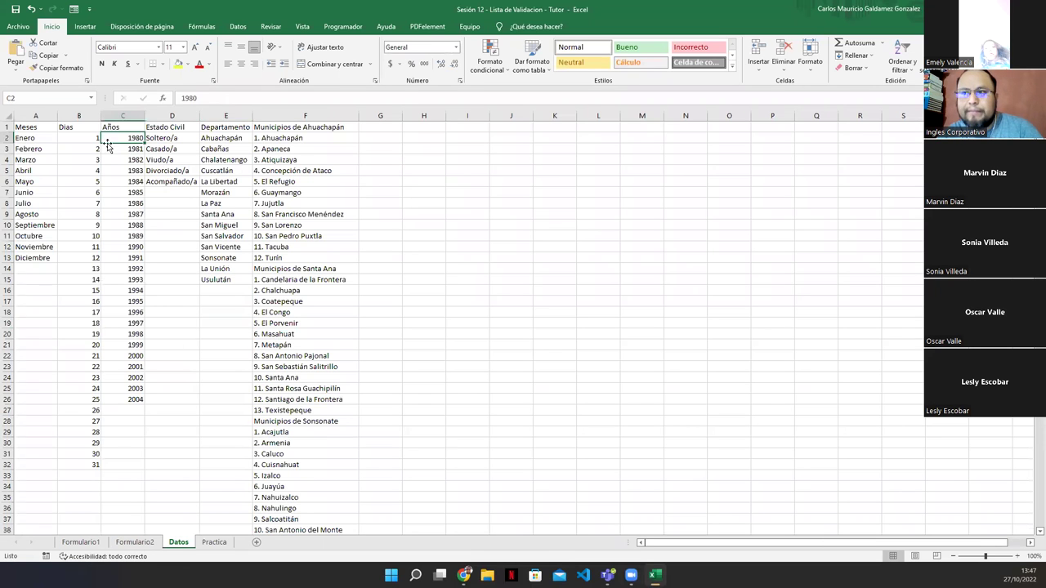
{"action": "left_click", "coordinate": [108, 402]}
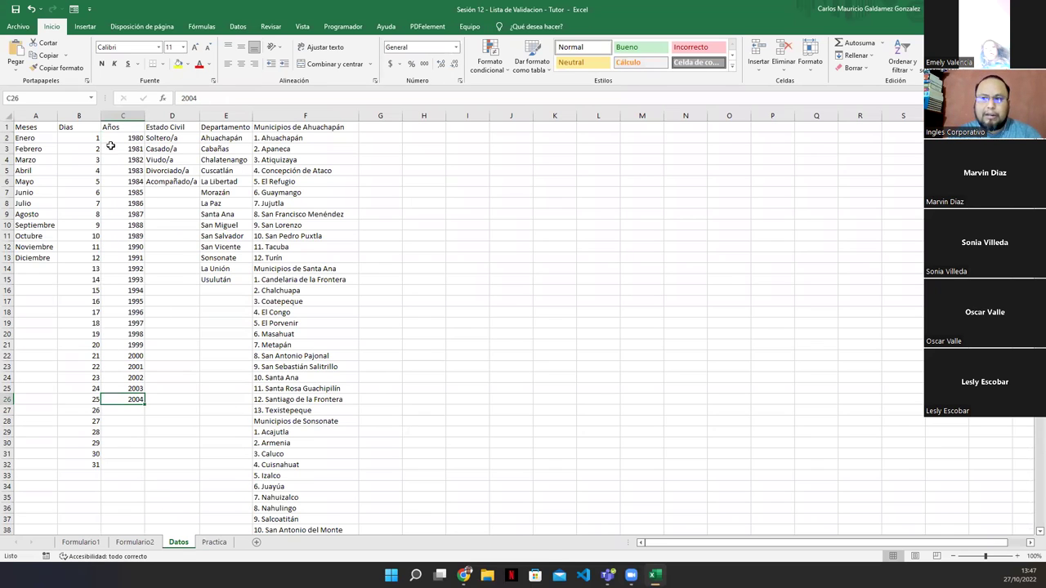
{"action": "left_click_drag", "start_coordinate": [123, 142], "coordinate": [136, 400]}
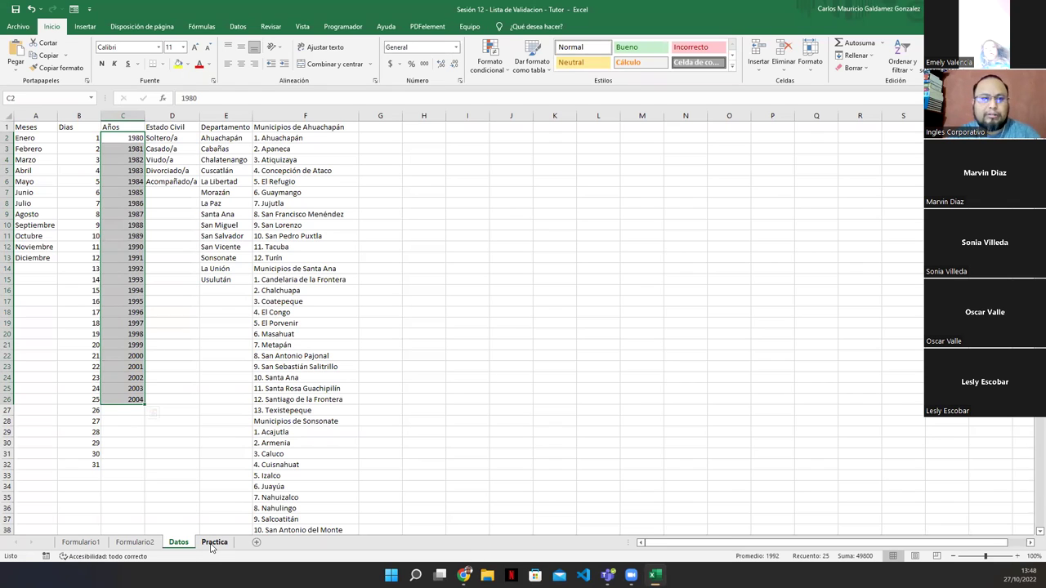
Select answer cell F2 on Practica and recheck the Datos year list starting at C2
{"action": "left_click", "coordinate": [214, 542]}
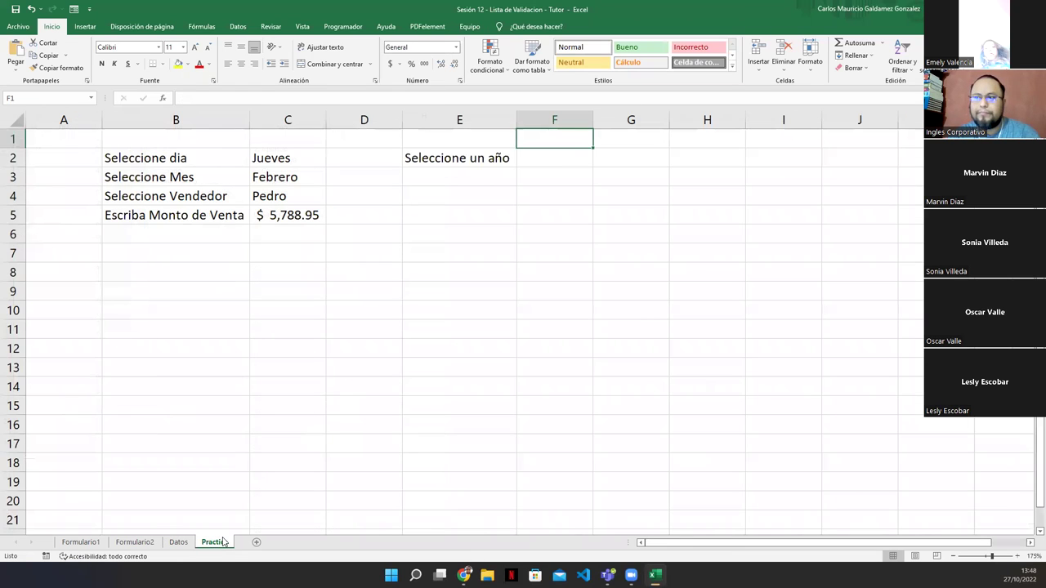
{"action": "left_click", "coordinate": [546, 171]}
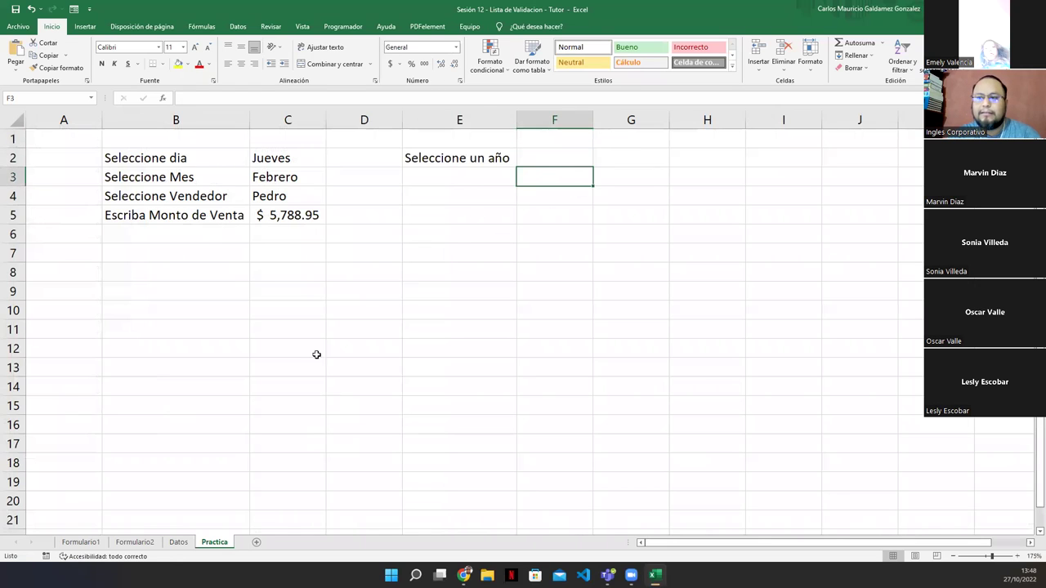
{"action": "left_click", "coordinate": [542, 164]}
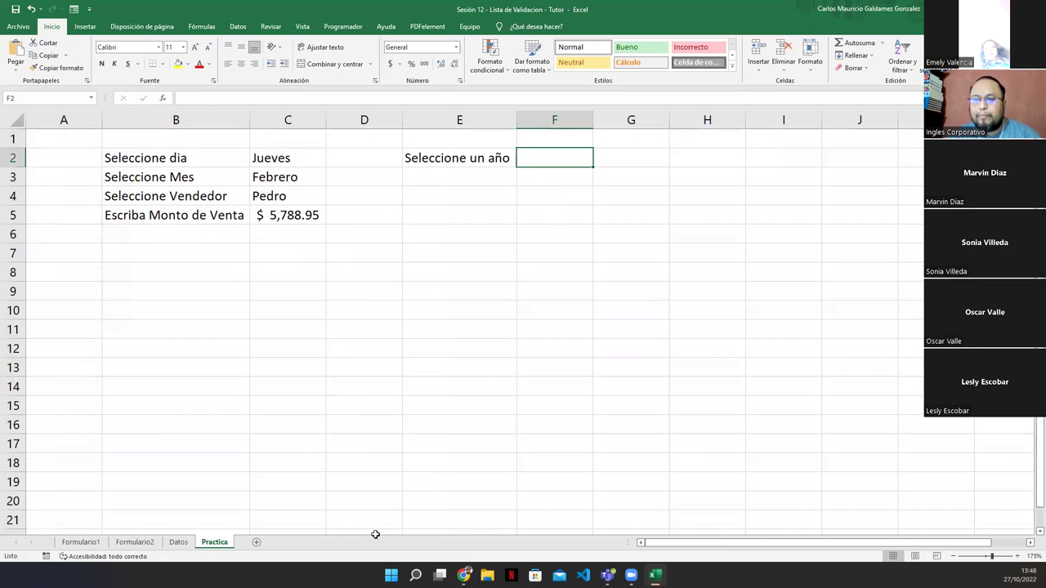
{"action": "left_click", "coordinate": [186, 542]}
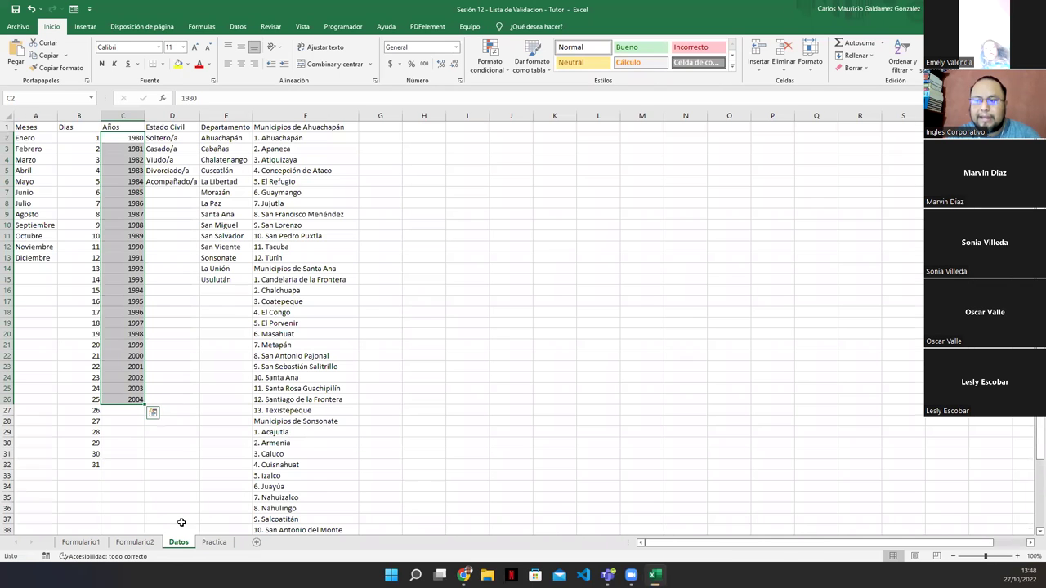
{"action": "left_click", "coordinate": [121, 334]}
{"action": "left_click", "coordinate": [129, 138]}
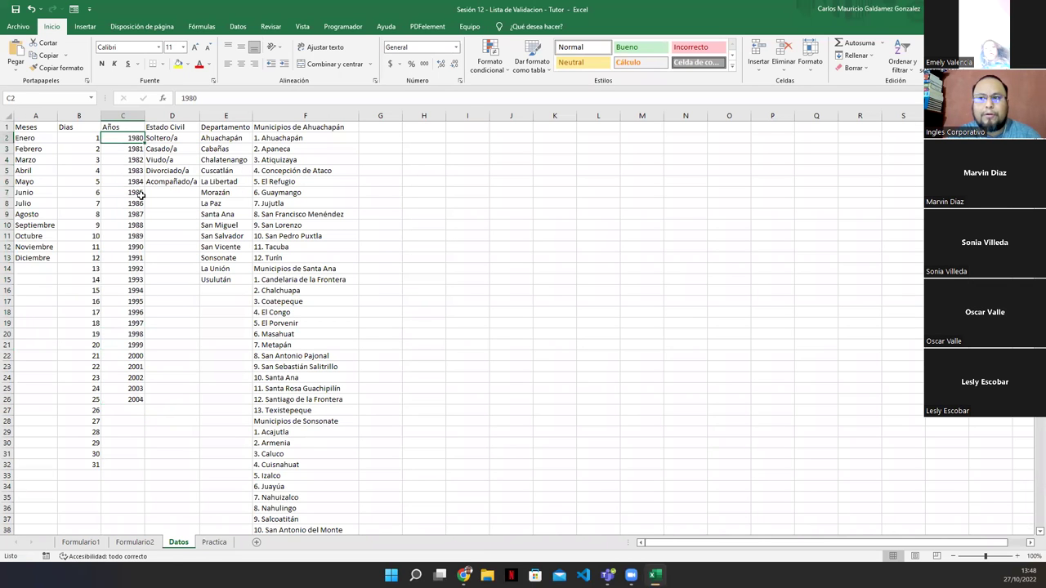
{"action": "left_click", "coordinate": [214, 542]}
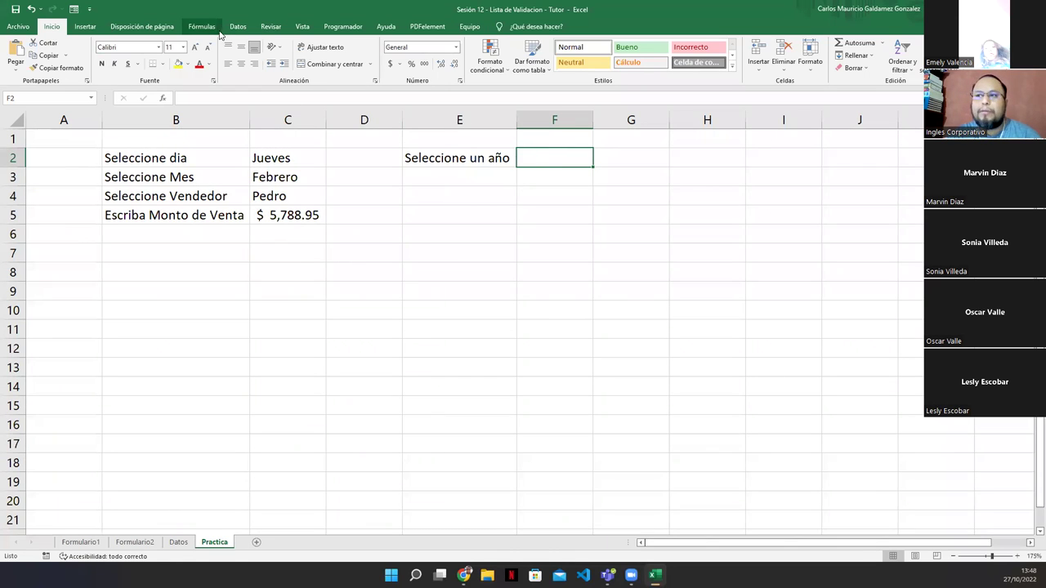
Add list data validation to F2 with source =Datos!$C$2:$C$26
{"action": "left_click", "coordinate": [231, 28]}
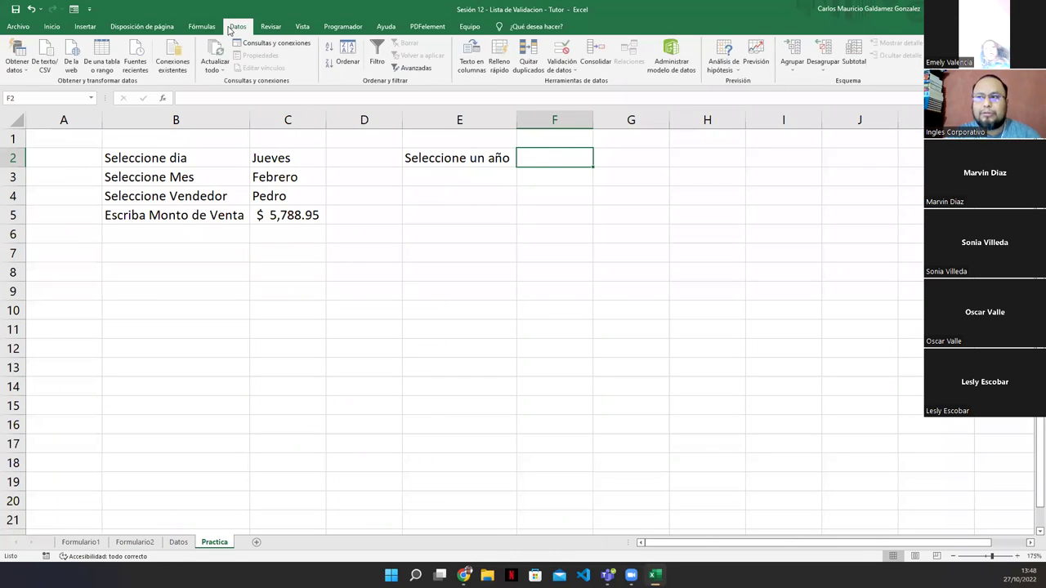
{"action": "left_click", "coordinate": [558, 54]}
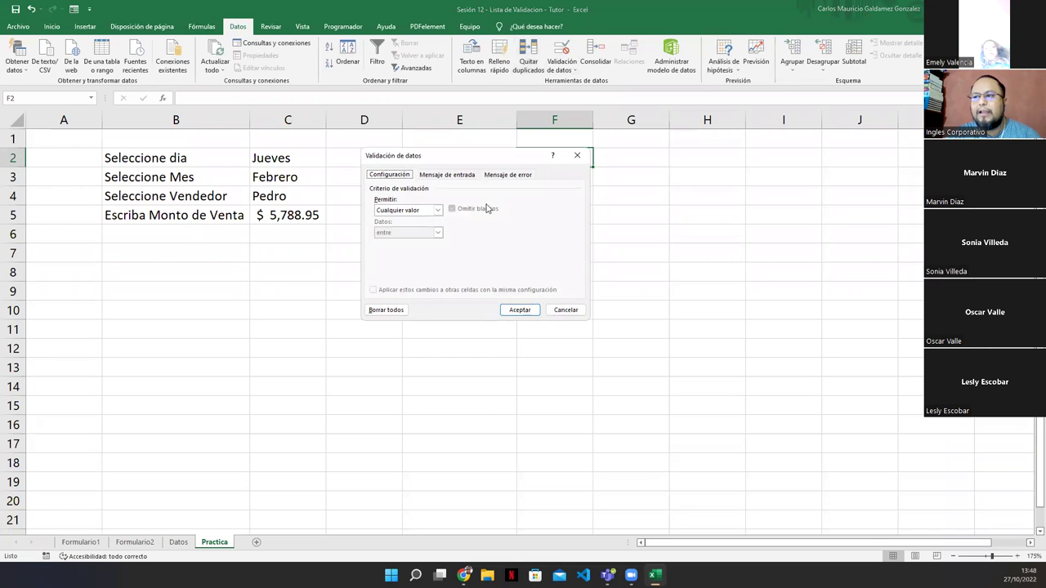
{"action": "left_click", "coordinate": [437, 210]}
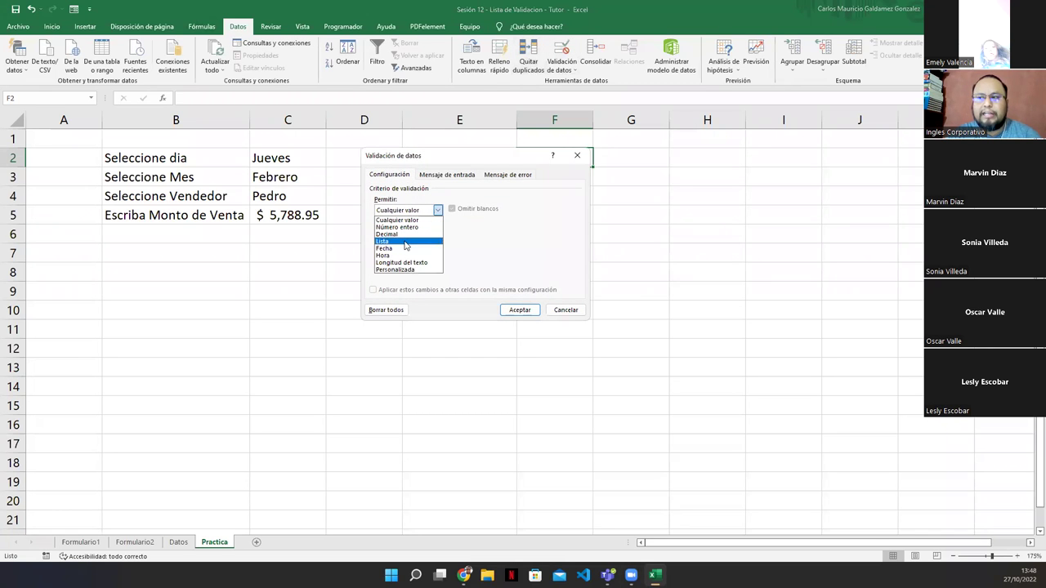
{"action": "left_click", "coordinate": [401, 242]}
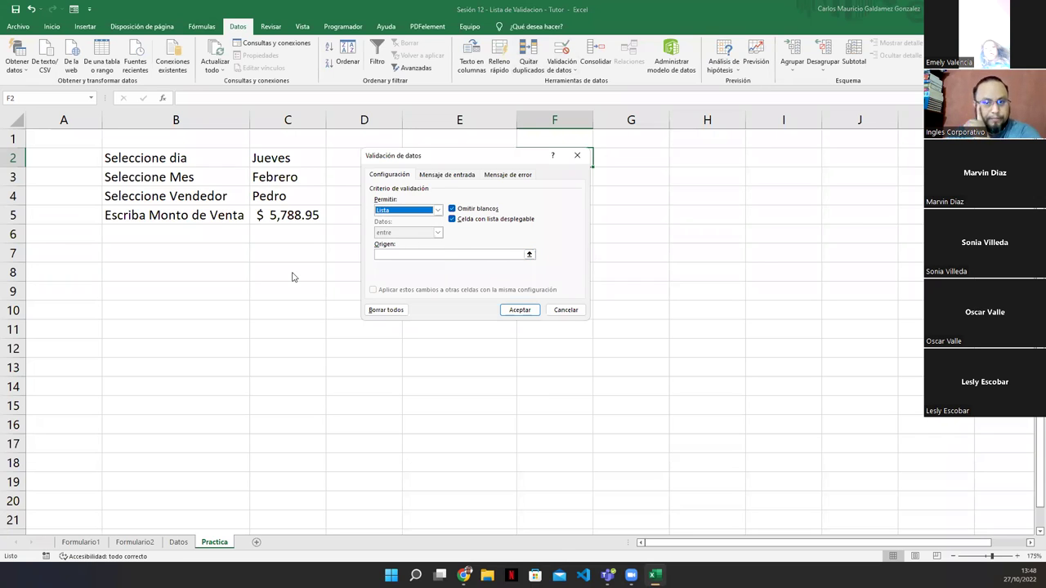
{"action": "left_click", "coordinate": [529, 255]}
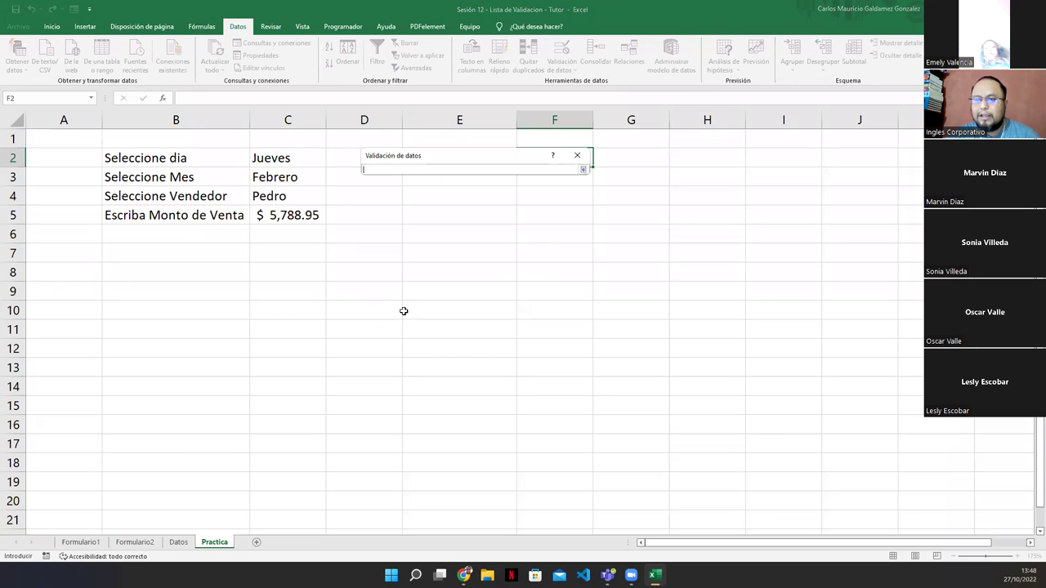
{"action": "left_click", "coordinate": [186, 543]}
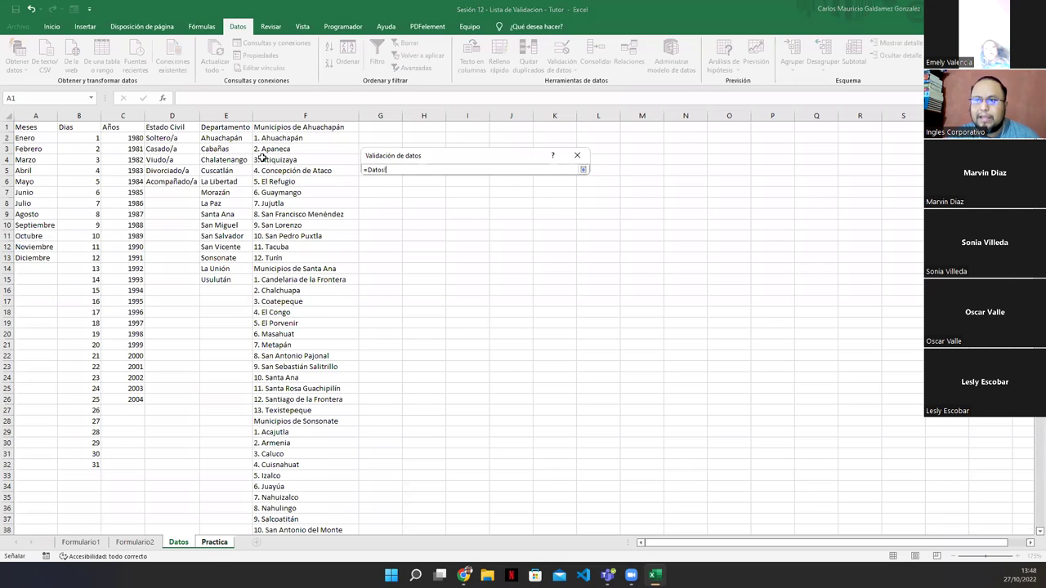
{"action": "left_click_drag", "start_coordinate": [131, 137], "coordinate": [124, 396]}
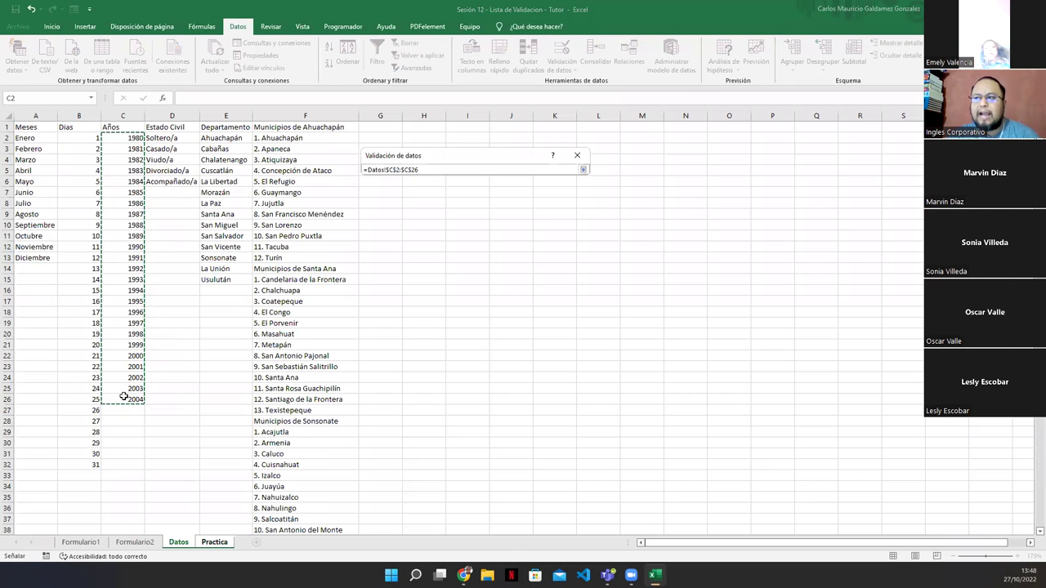
{"action": "left_click", "coordinate": [582, 169]}
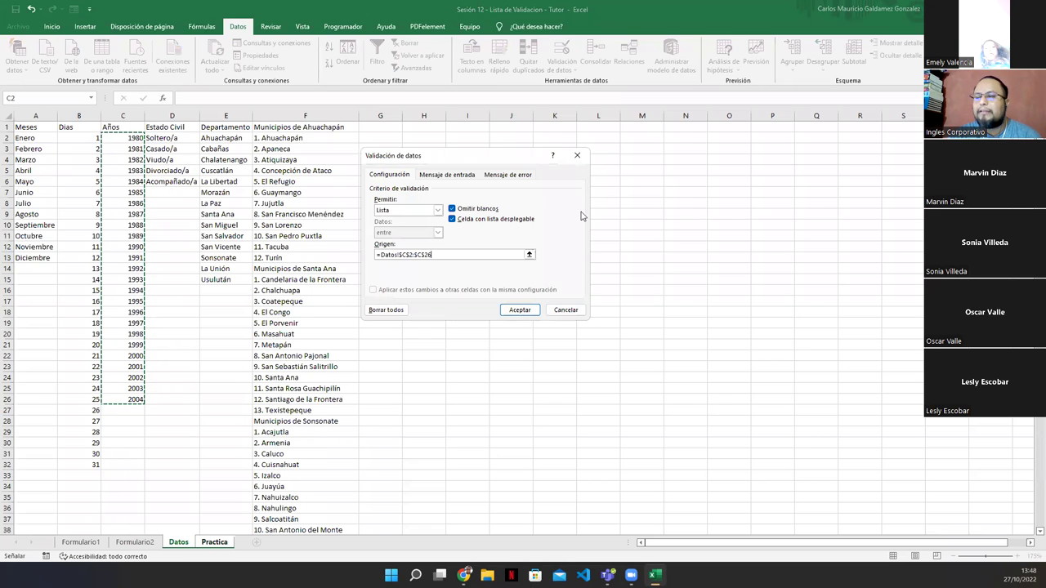
{"action": "left_click", "coordinate": [435, 256]}
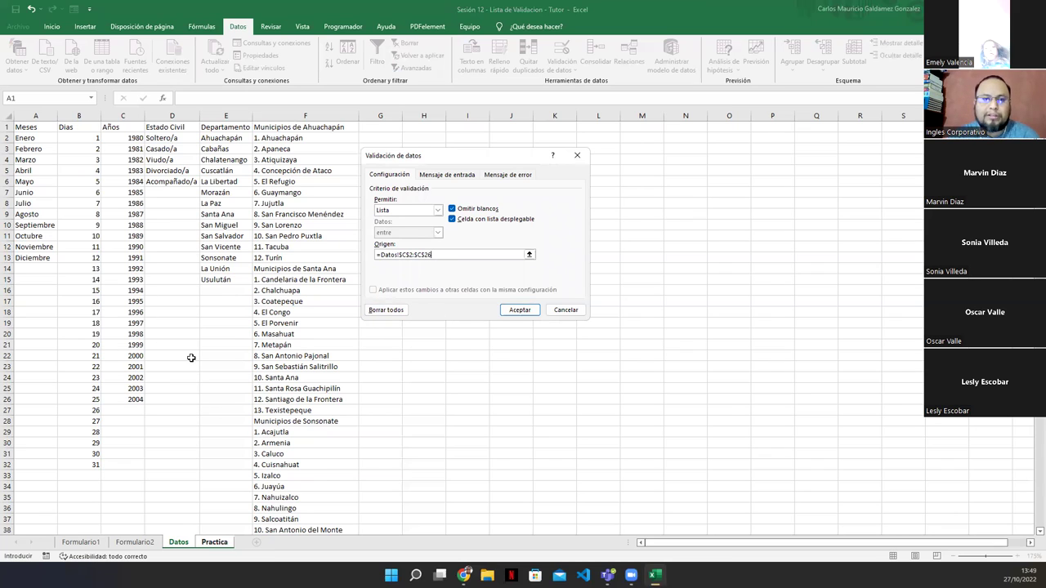
{"action": "left_click", "coordinate": [520, 310]}
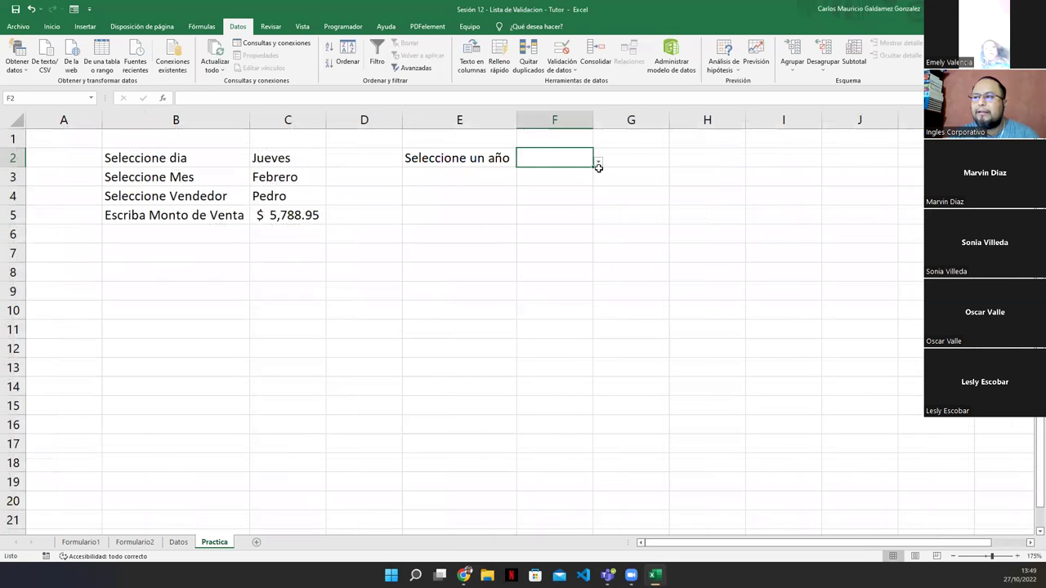
Test F2's year drop-down with 2002 and 1998, leaving 1982 selected
{"action": "left_click", "coordinate": [599, 163]}
{"action": "left_click_drag", "start_coordinate": [592, 197], "coordinate": [592, 236]}
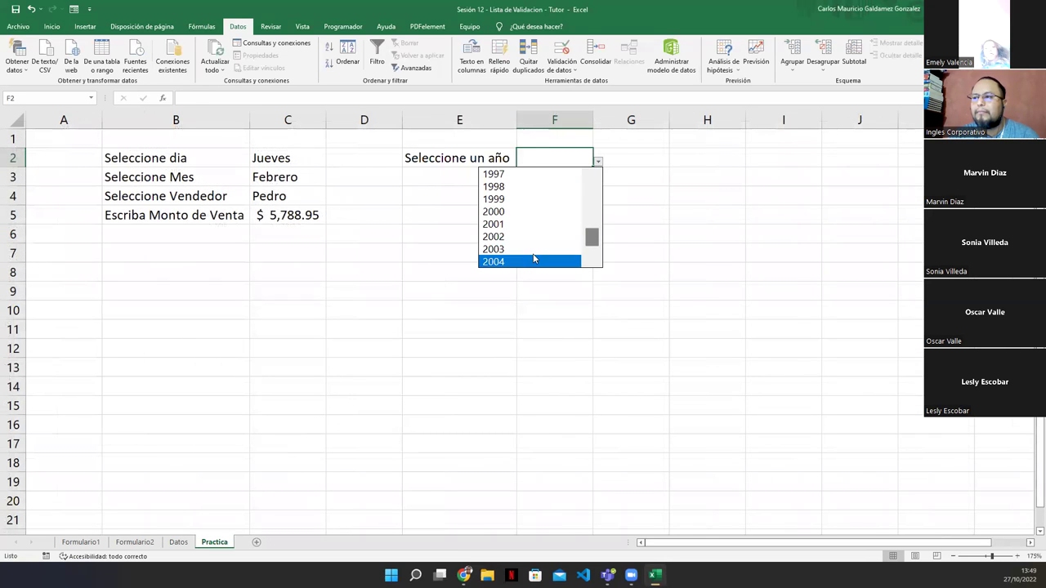
{"action": "left_click", "coordinate": [526, 237]}
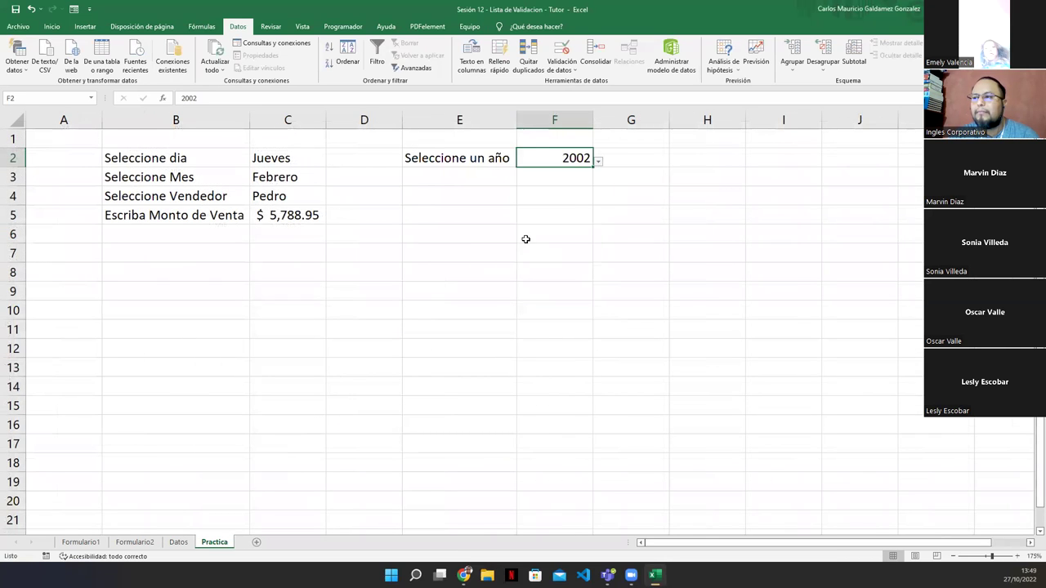
{"action": "left_click", "coordinate": [597, 163]}
{"action": "left_click", "coordinate": [531, 187]}
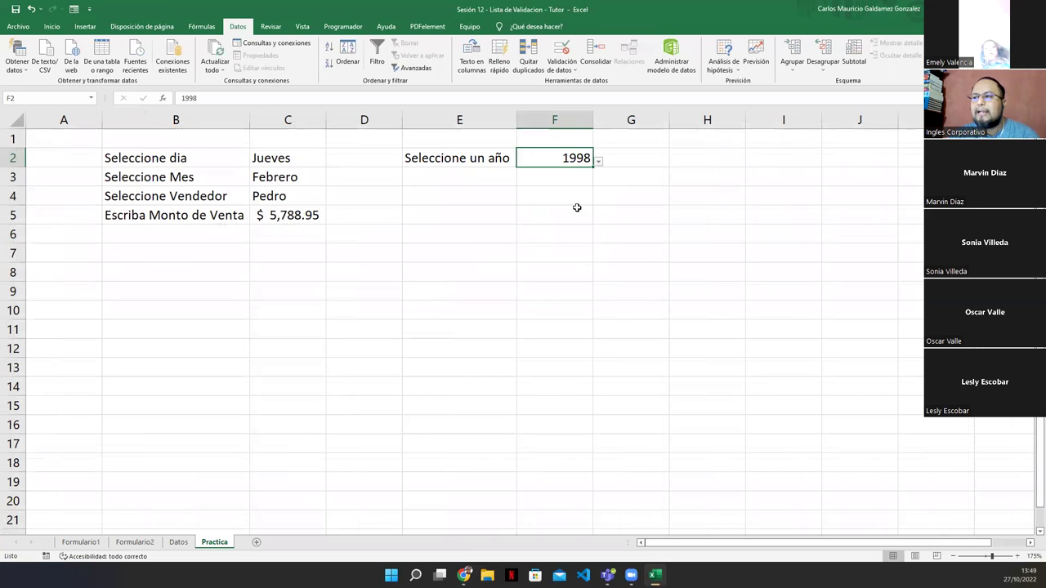
{"action": "left_click", "coordinate": [597, 163]}
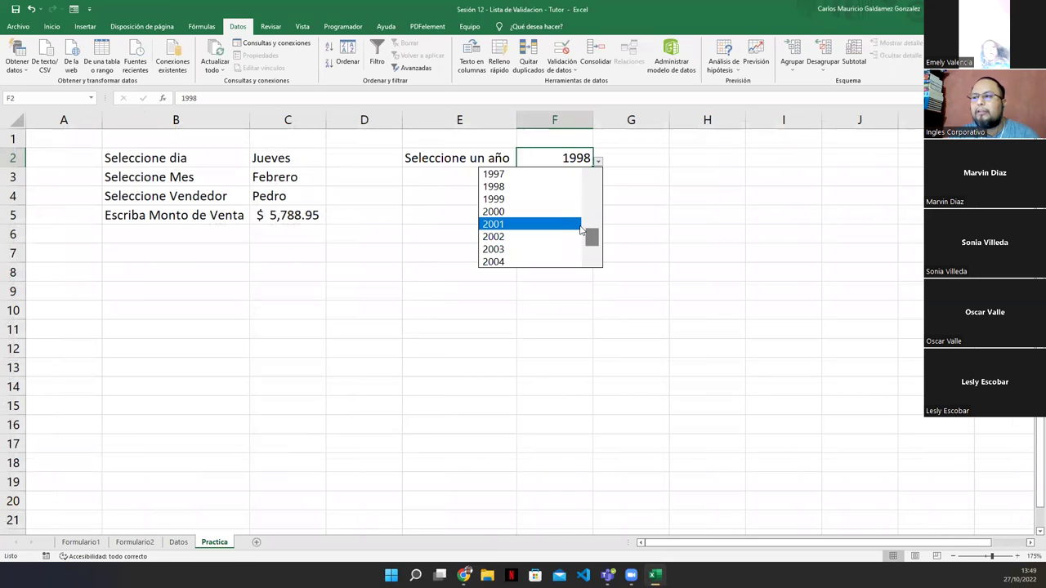
{"action": "left_click", "coordinate": [593, 205]}
{"action": "left_click", "coordinate": [527, 199]}
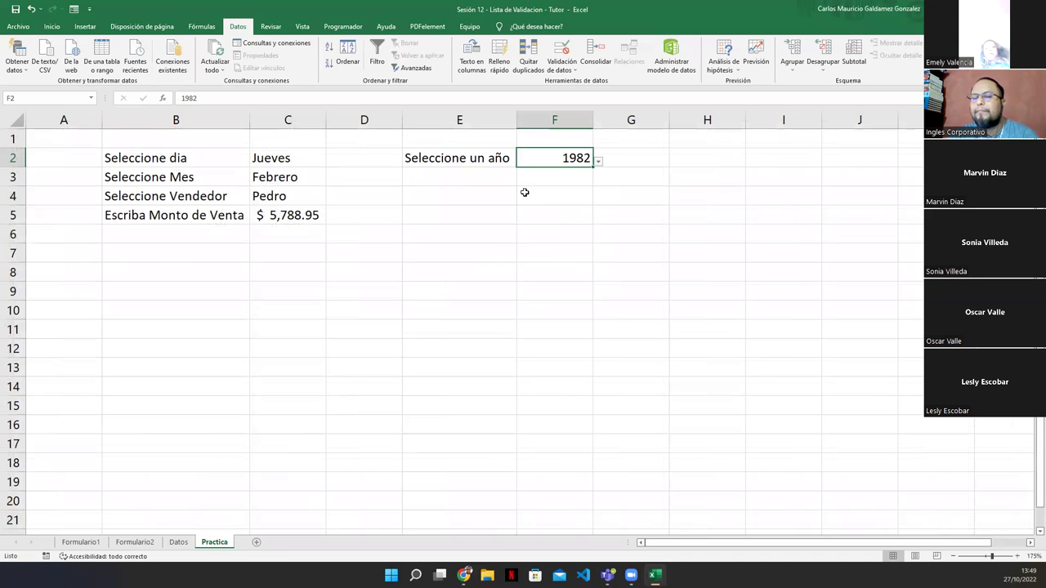
{"action": "left_click", "coordinate": [178, 543]}
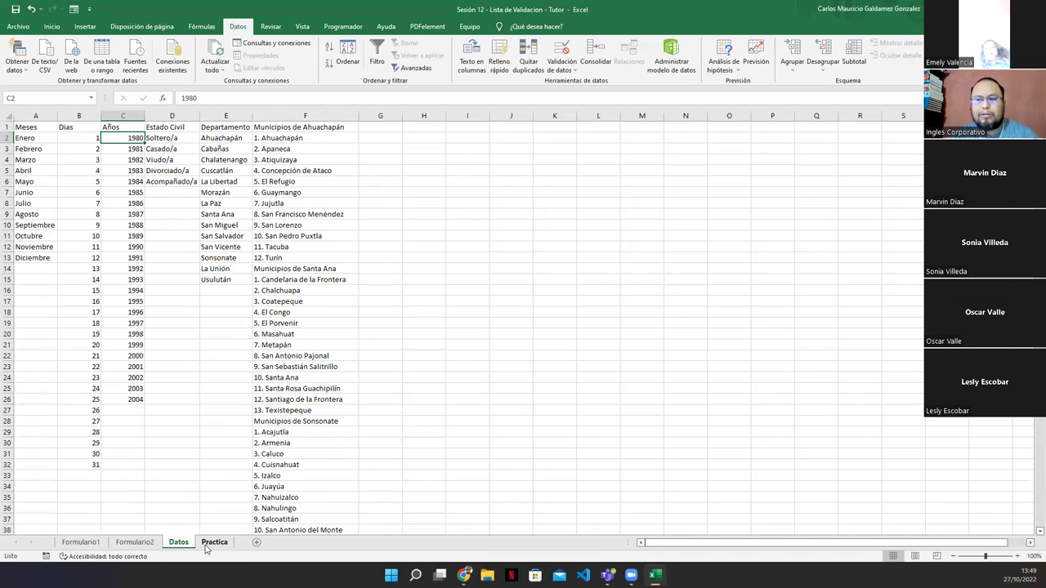
{"action": "left_click", "coordinate": [214, 543]}
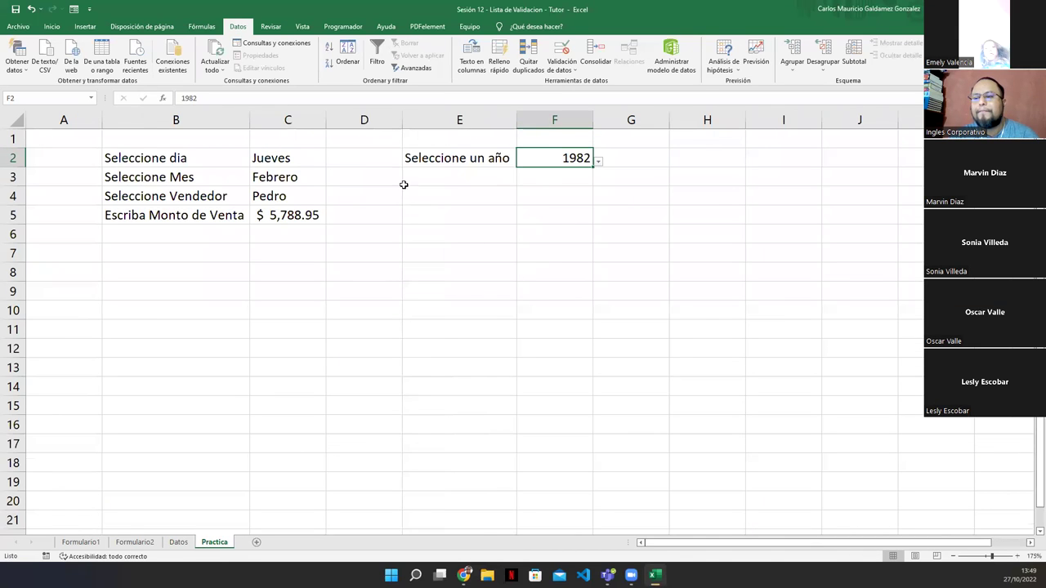
{"action": "left_click", "coordinate": [554, 178]}
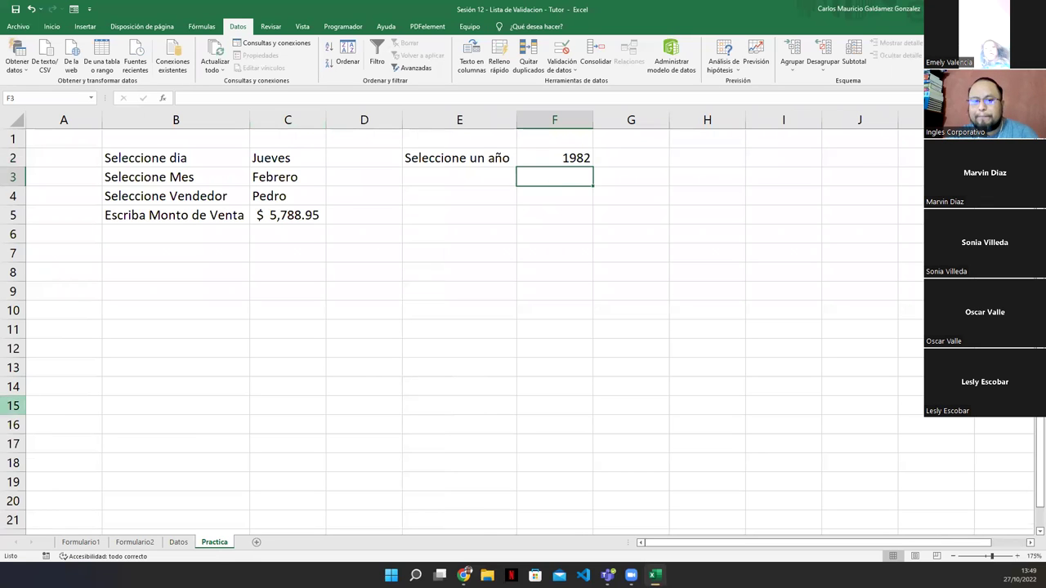
On Datos, select the month, day, year, civil status, department and municipality lists in columns A–F
{"action": "left_click", "coordinate": [178, 542]}
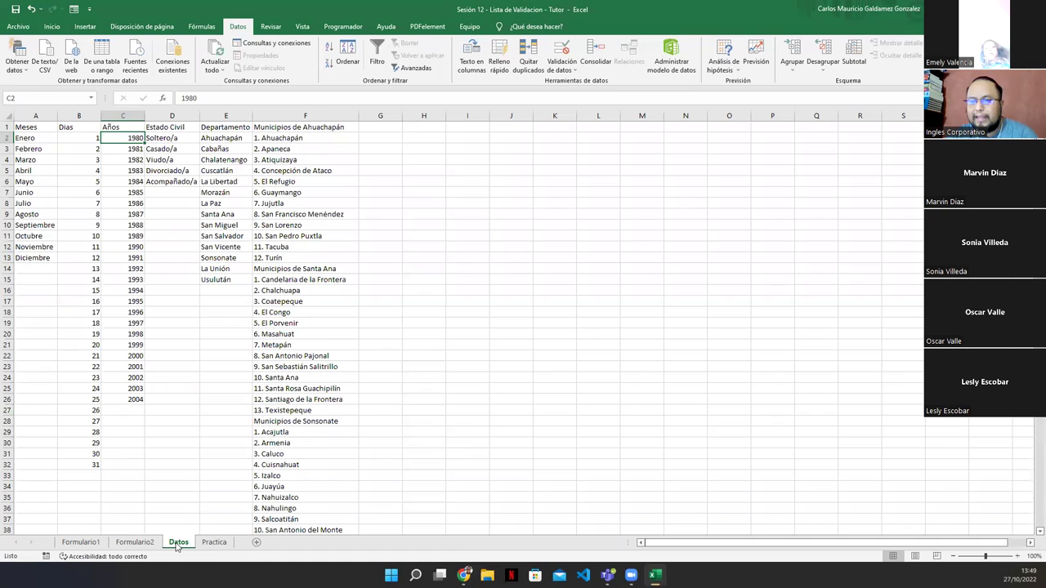
{"action": "left_click_drag", "start_coordinate": [44, 136], "coordinate": [65, 269]}
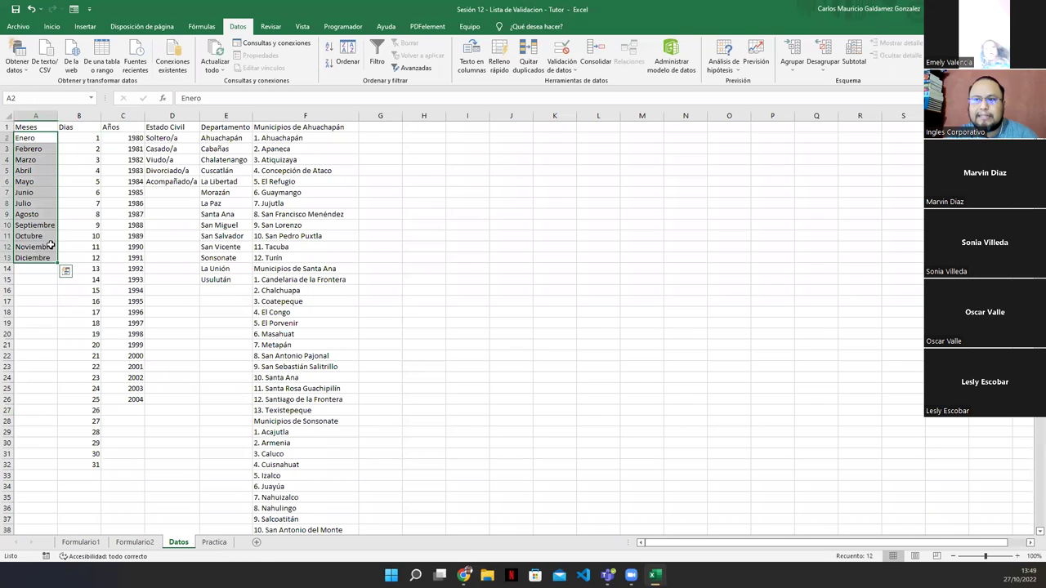
{"action": "left_click_drag", "start_coordinate": [84, 137], "coordinate": [86, 463]}
{"action": "left_click_drag", "start_coordinate": [119, 138], "coordinate": [125, 399]}
{"action": "left_click_drag", "start_coordinate": [174, 135], "coordinate": [174, 179]}
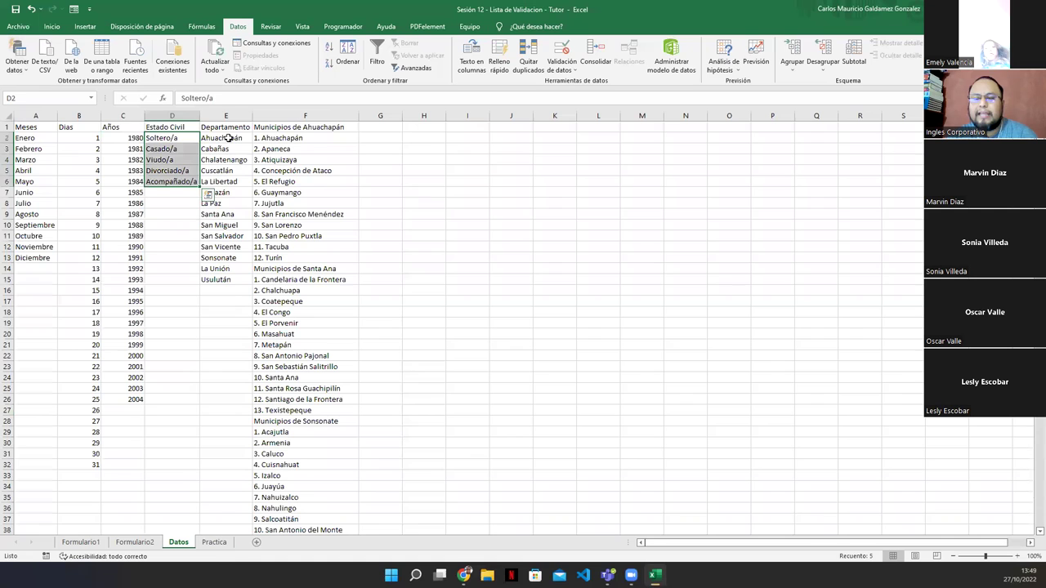
{"action": "left_click_drag", "start_coordinate": [229, 138], "coordinate": [217, 280]}
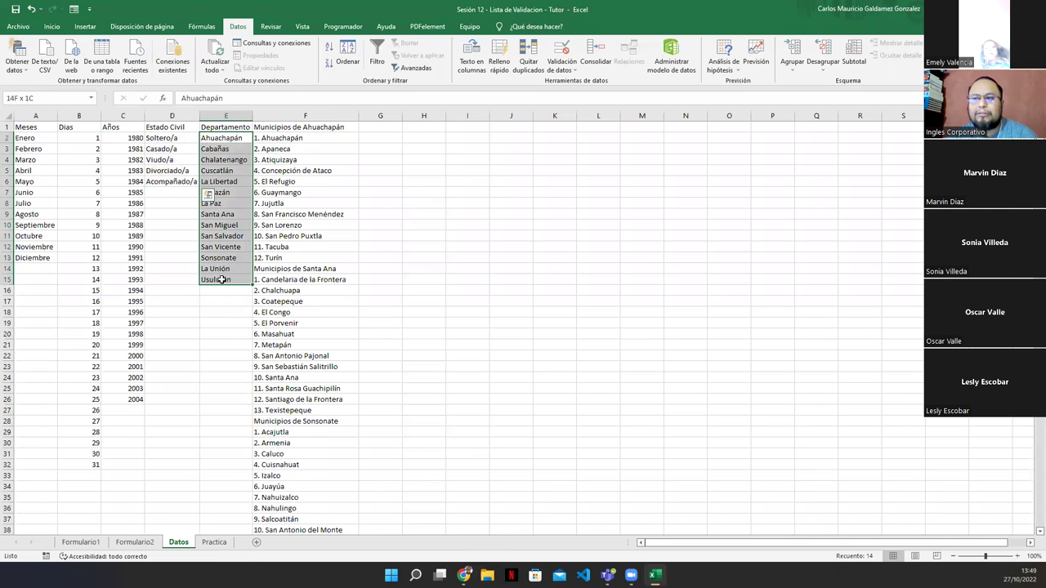
{"action": "left_click_drag", "start_coordinate": [304, 138], "coordinate": [316, 508]}
Scroll through the column F municipality list to row 276, then return to the top
{"action": "scroll", "coordinate": [317, 508], "scroll_direction": "down", "scroll_amount": 8}
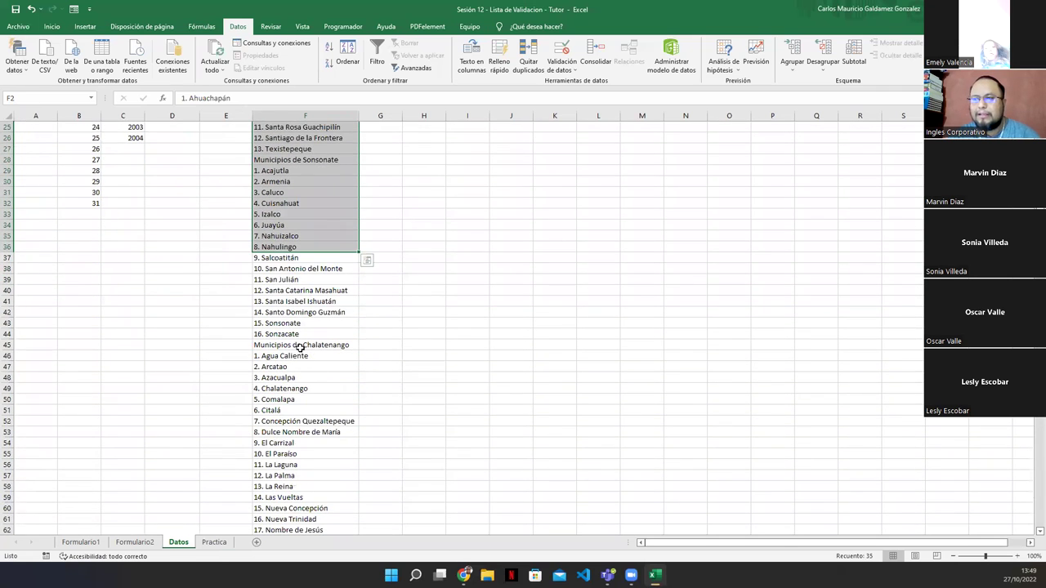
{"action": "scroll", "coordinate": [299, 360], "scroll_direction": "down", "scroll_amount": 6}
{"action": "scroll", "coordinate": [306, 364], "scroll_direction": "down", "scroll_amount": 4}
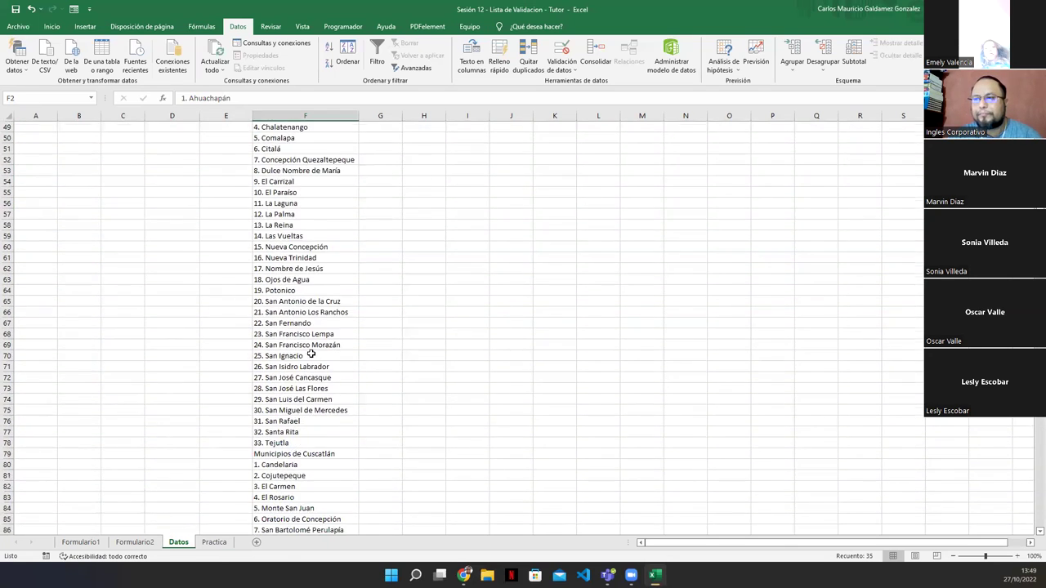
{"action": "scroll", "coordinate": [310, 391], "scroll_direction": "down", "scroll_amount": 7}
{"action": "left_click", "coordinate": [307, 399]}
{"action": "scroll", "coordinate": [307, 409], "scroll_direction": "down", "scroll_amount": 3}
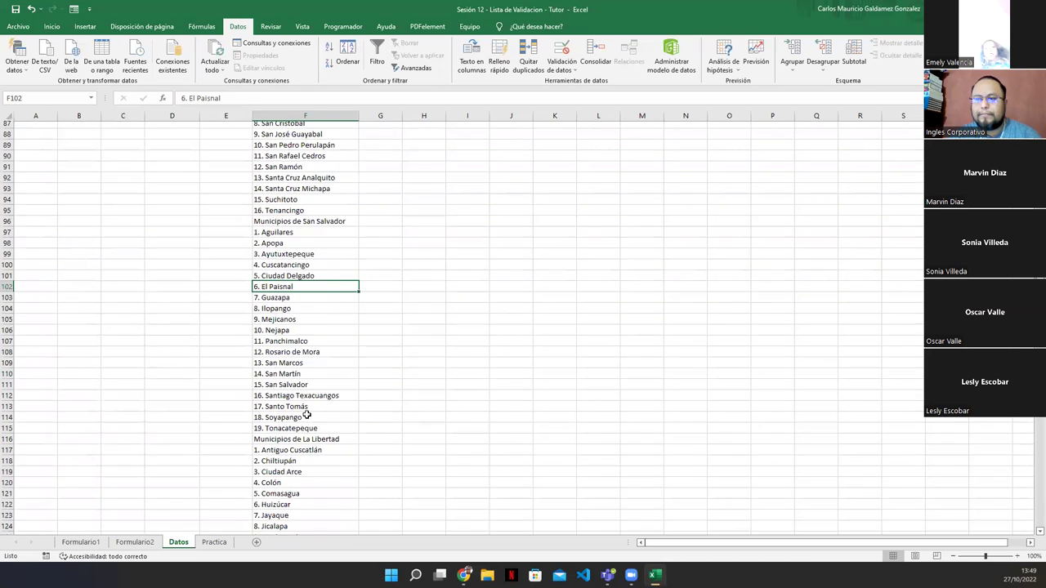
{"action": "scroll", "coordinate": [306, 415], "scroll_direction": "down", "scroll_amount": 2}
{"action": "scroll", "coordinate": [299, 400], "scroll_direction": "down", "scroll_amount": 6}
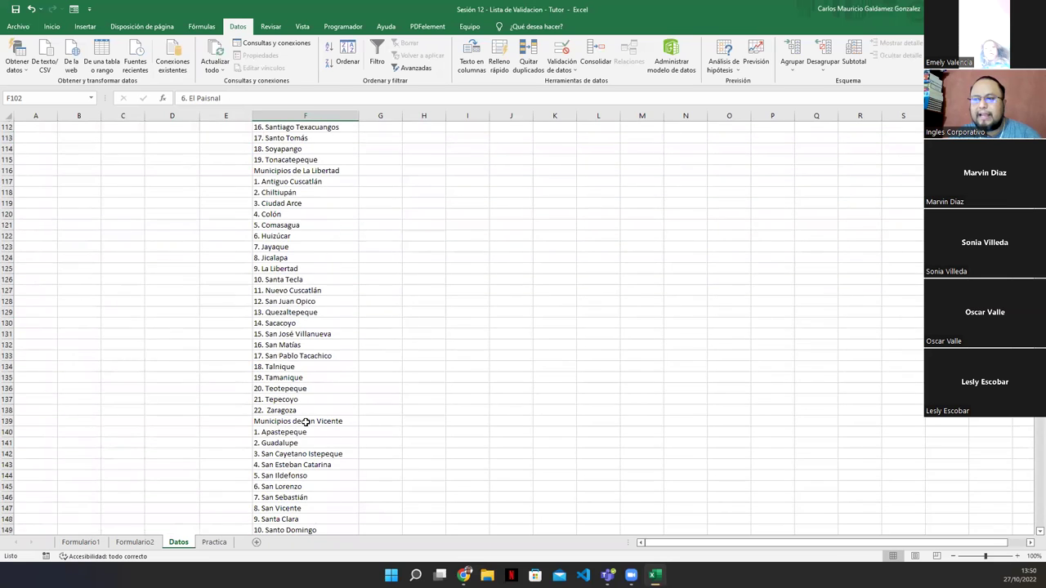
{"action": "scroll", "coordinate": [266, 435], "scroll_direction": "down", "scroll_amount": 20}
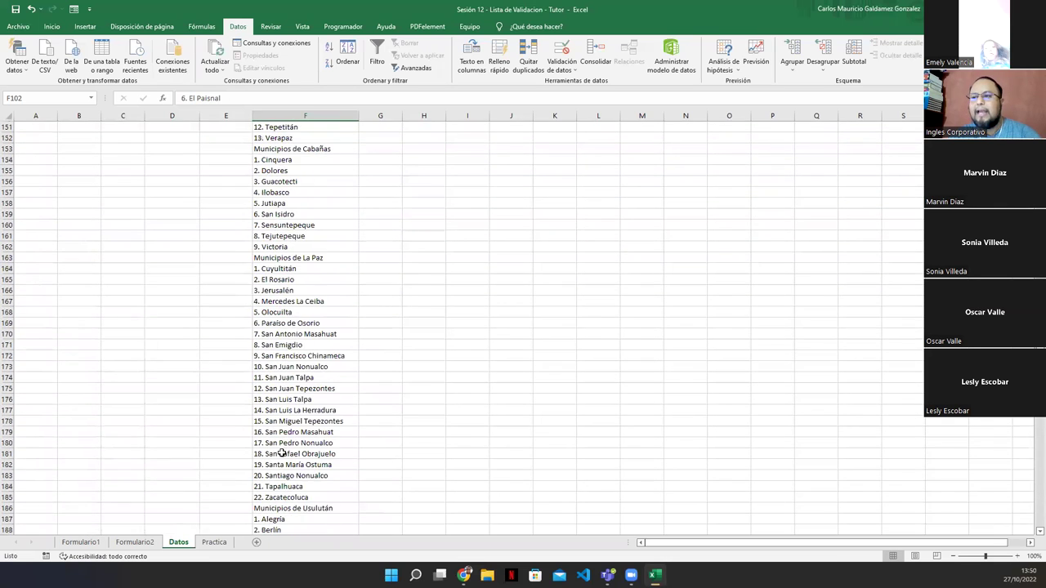
{"action": "scroll", "coordinate": [276, 443], "scroll_direction": "down", "scroll_amount": 20}
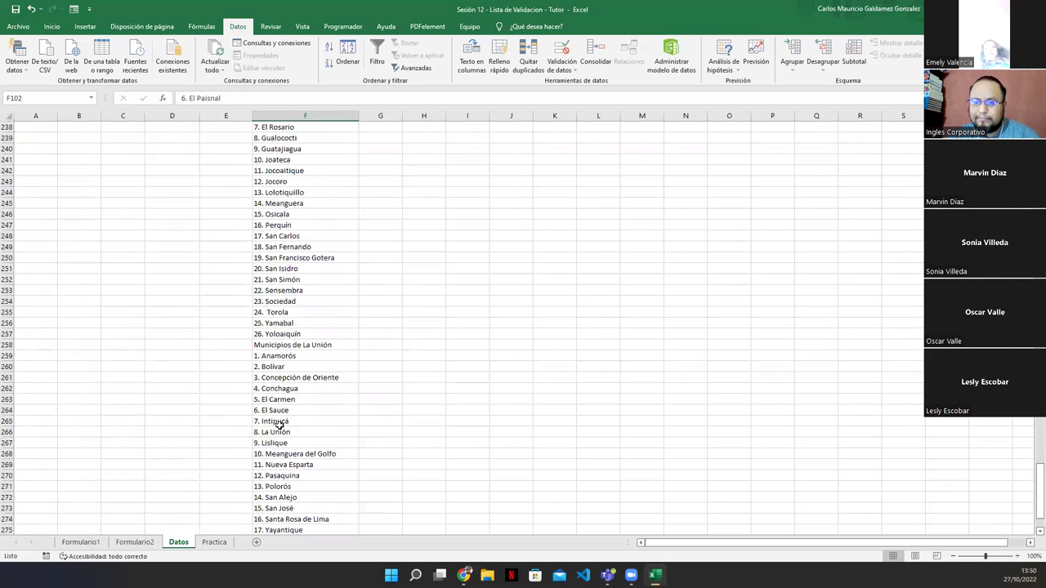
{"action": "left_click", "coordinate": [277, 347], "text": "shift"}
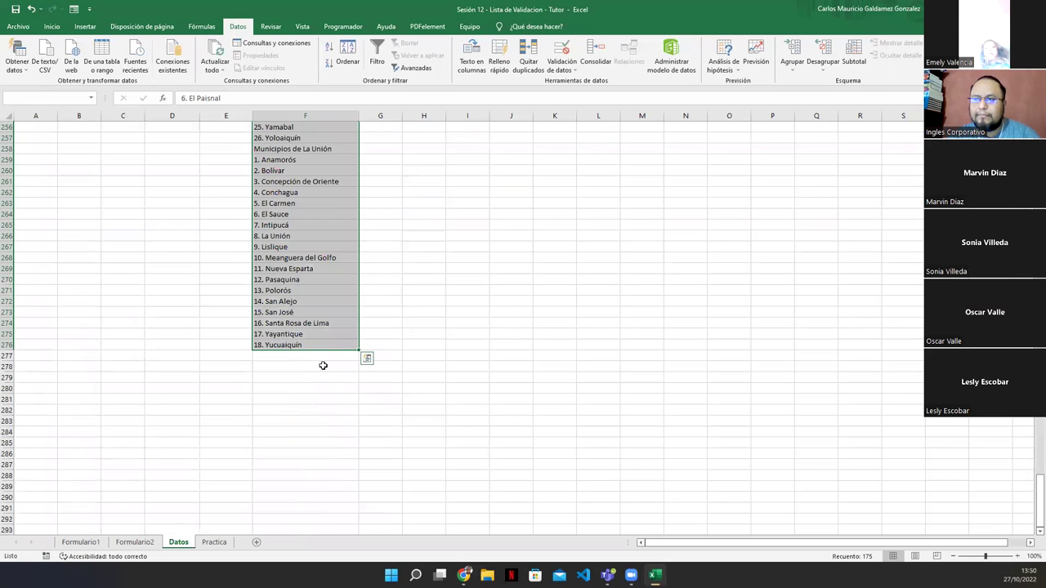
{"action": "scroll", "coordinate": [318, 359], "scroll_direction": "up", "scroll_amount": 5}
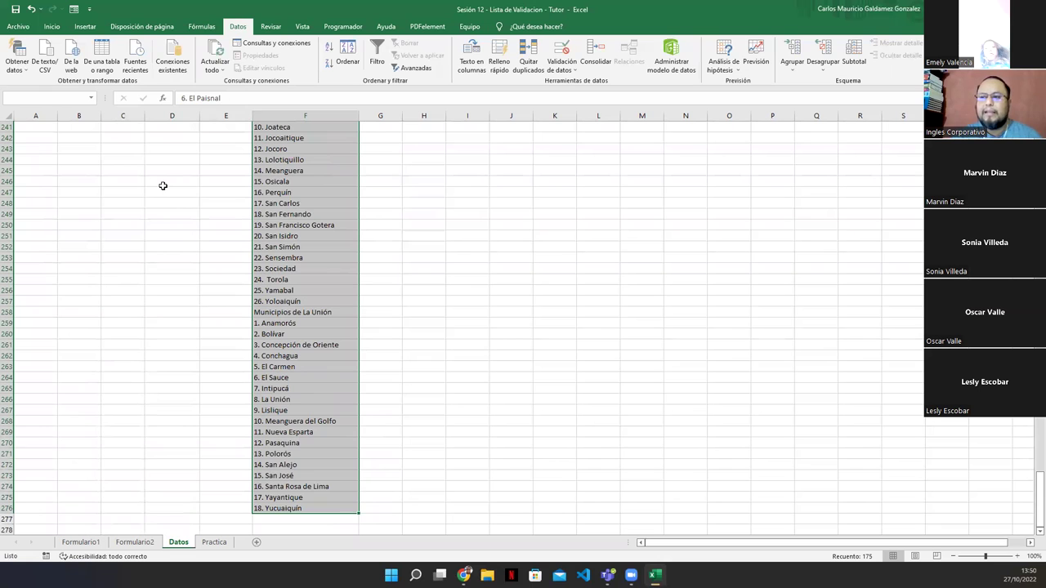
{"action": "key", "text": "ctrl+Up"}
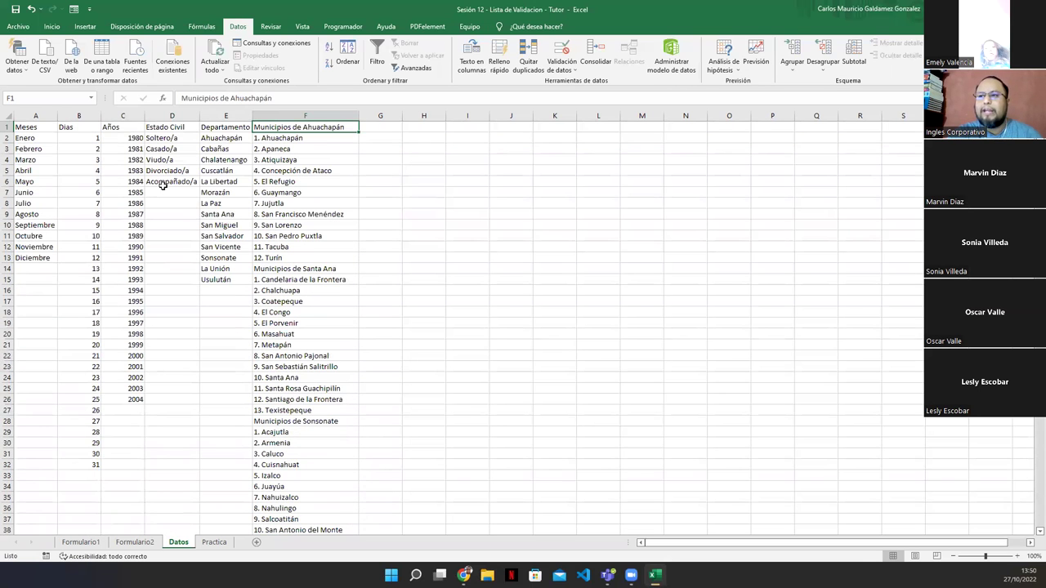
{"action": "left_click", "coordinate": [81, 541]}
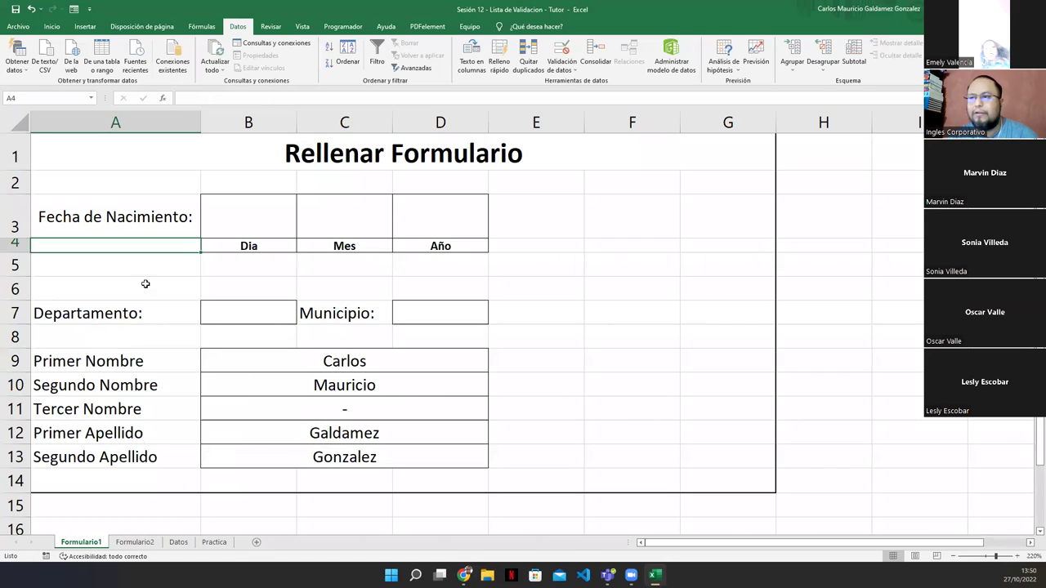
{"action": "left_click", "coordinate": [269, 216]}
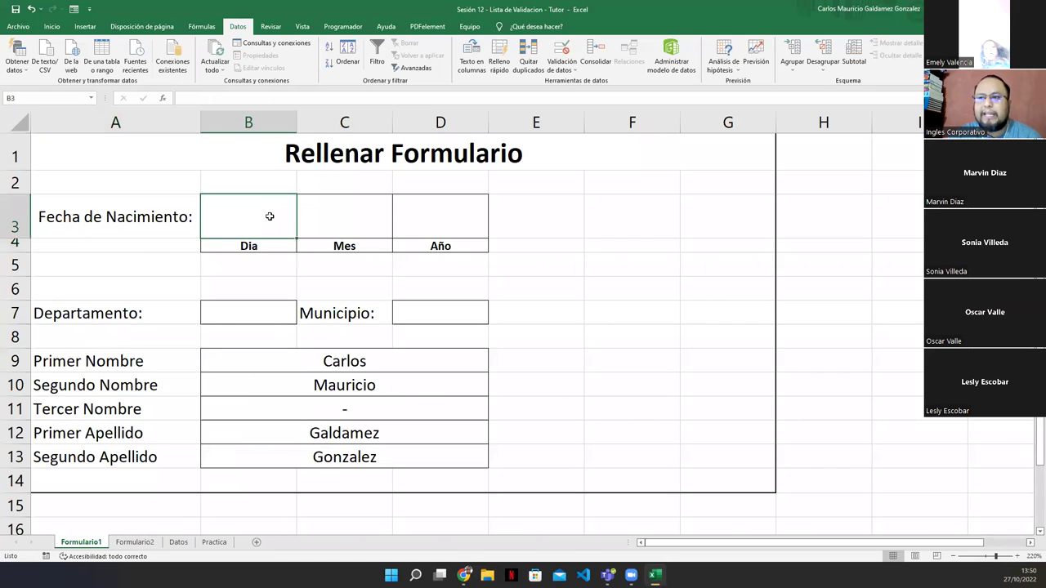
{"action": "left_click", "coordinate": [346, 220]}
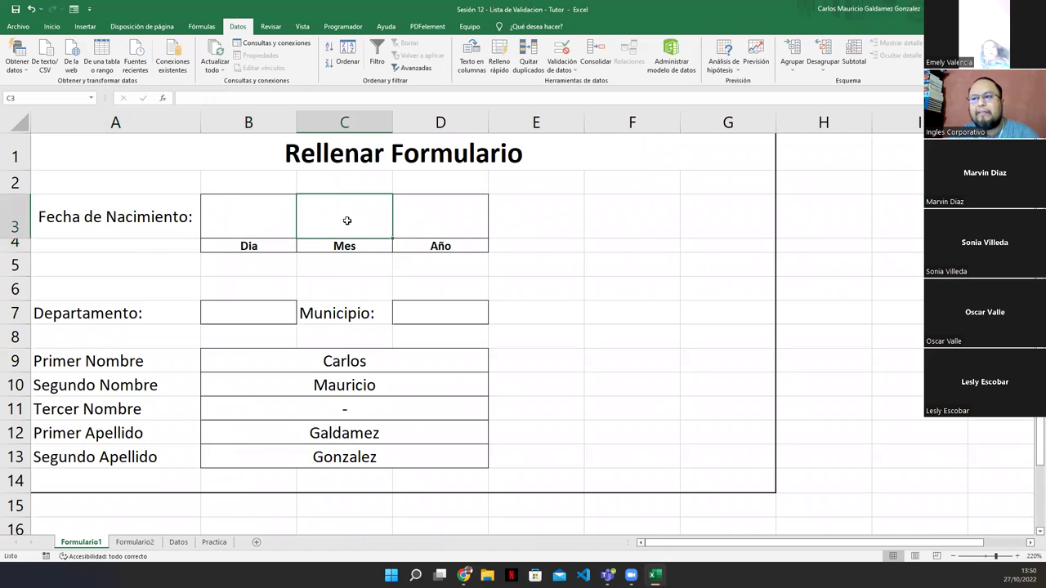
{"action": "left_click", "coordinate": [425, 218]}
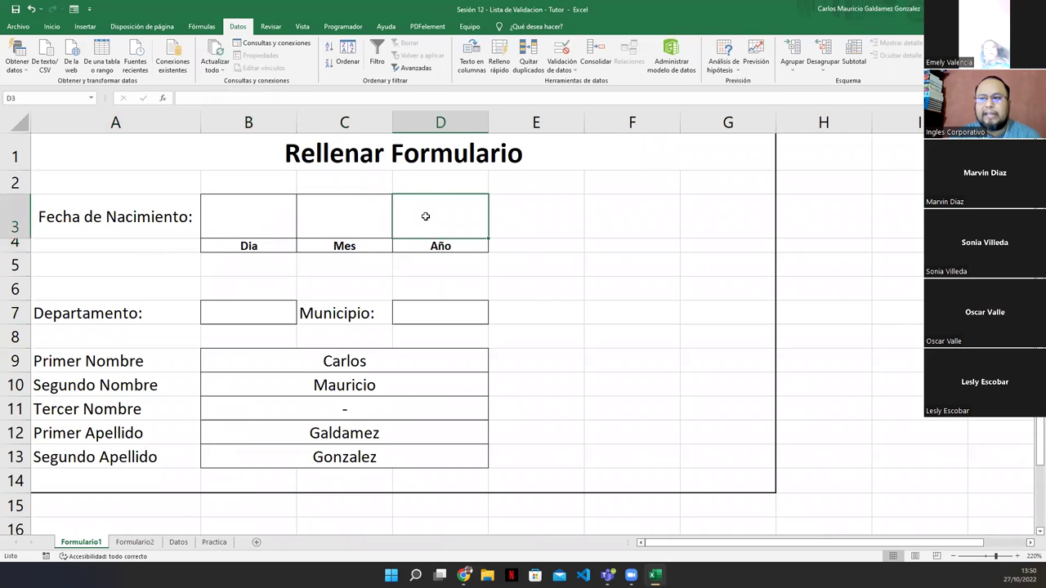
{"action": "left_click", "coordinate": [229, 316]}
{"action": "left_click", "coordinate": [445, 315]}
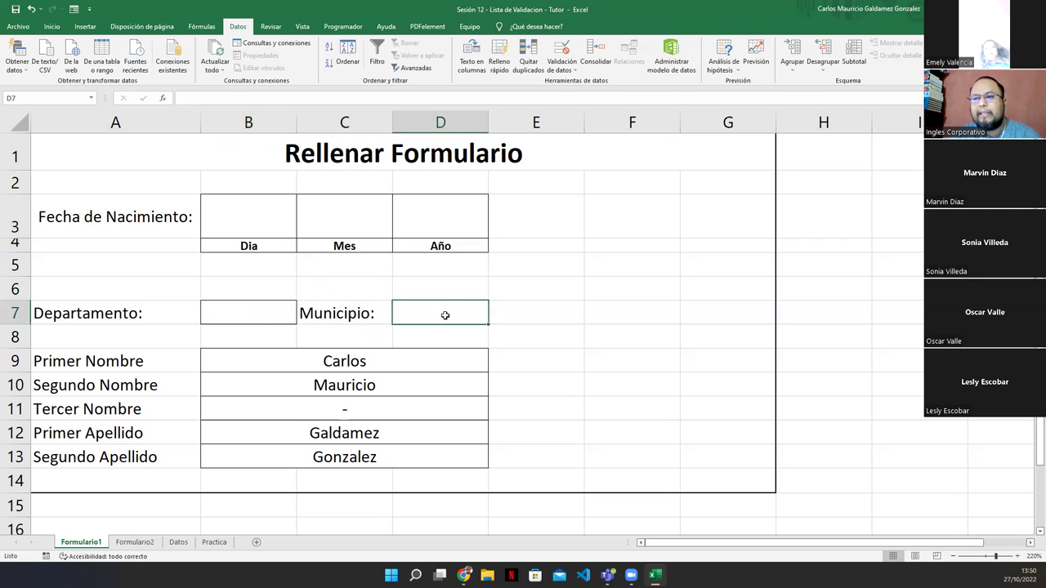
{"action": "left_click", "coordinate": [256, 317]}
{"action": "left_click", "coordinate": [413, 321]}
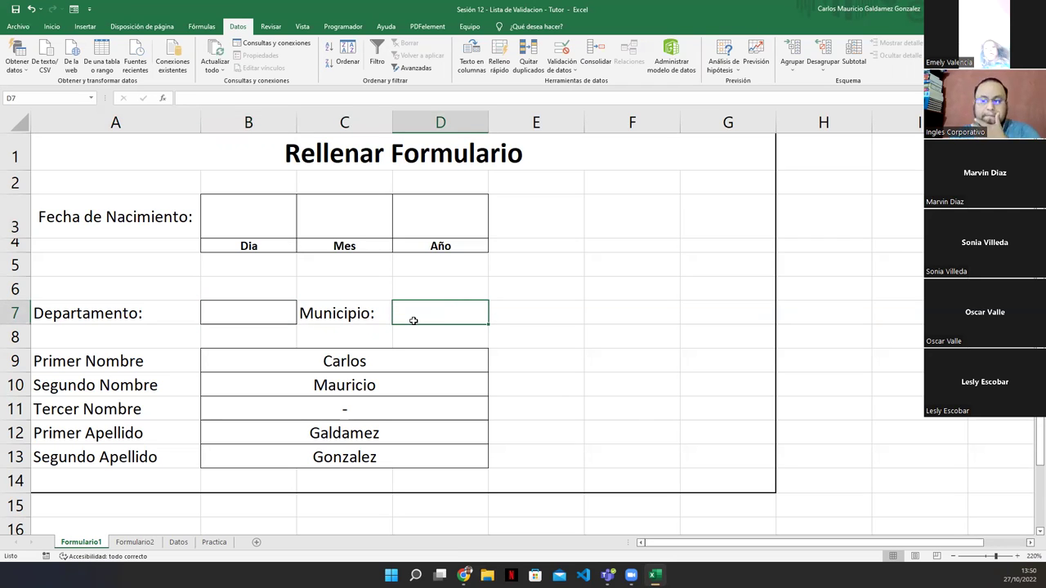
{"action": "left_click", "coordinate": [262, 215]}
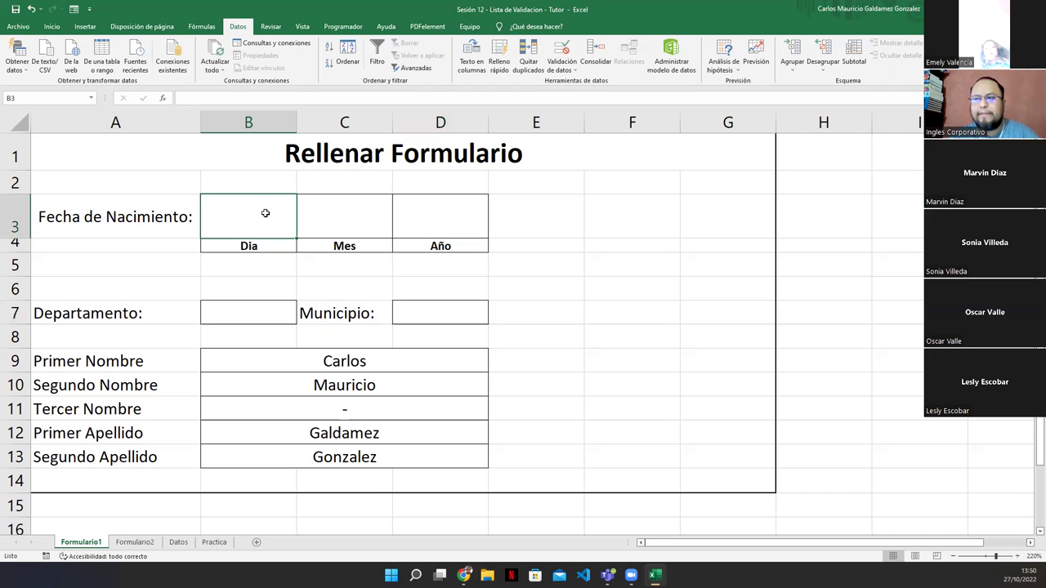
Give Dia cell B3 a list validation from =Datos!$B$2:$B$32 and choose 7
{"action": "left_click", "coordinate": [555, 52]}
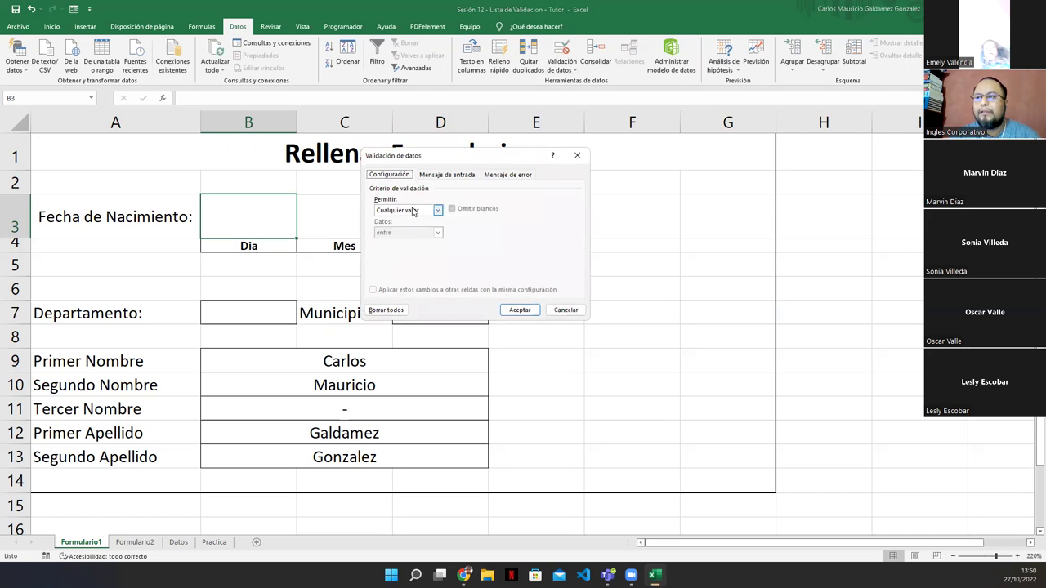
{"action": "left_click", "coordinate": [414, 211]}
{"action": "left_click", "coordinate": [404, 241]}
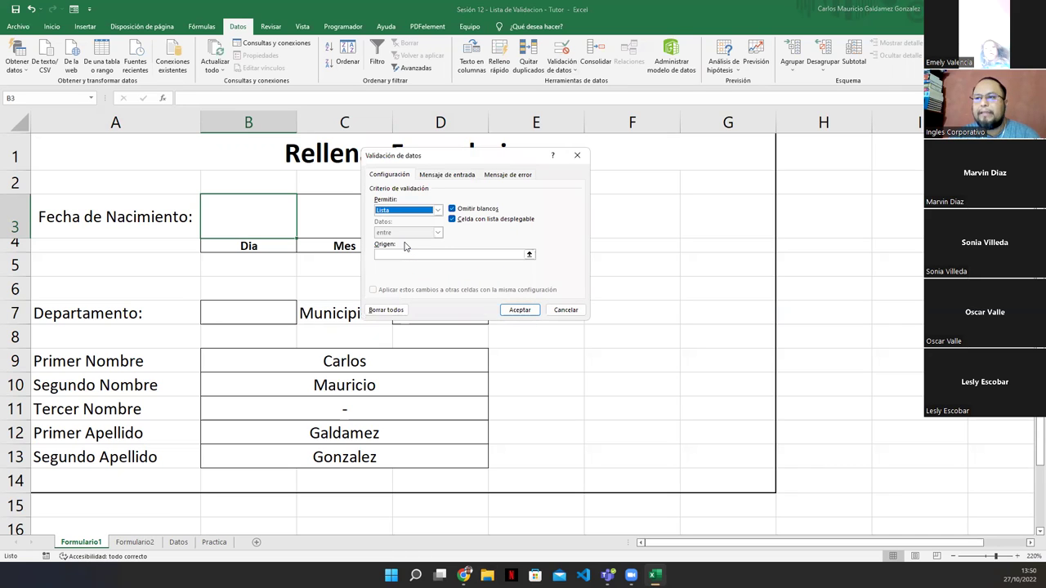
{"action": "left_click", "coordinate": [528, 255]}
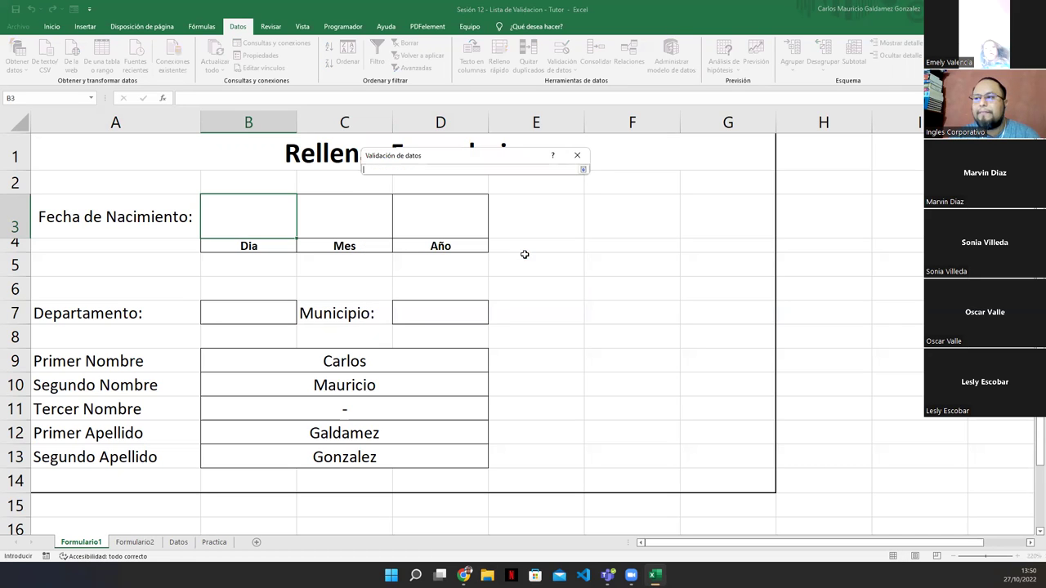
{"action": "left_click", "coordinate": [179, 542]}
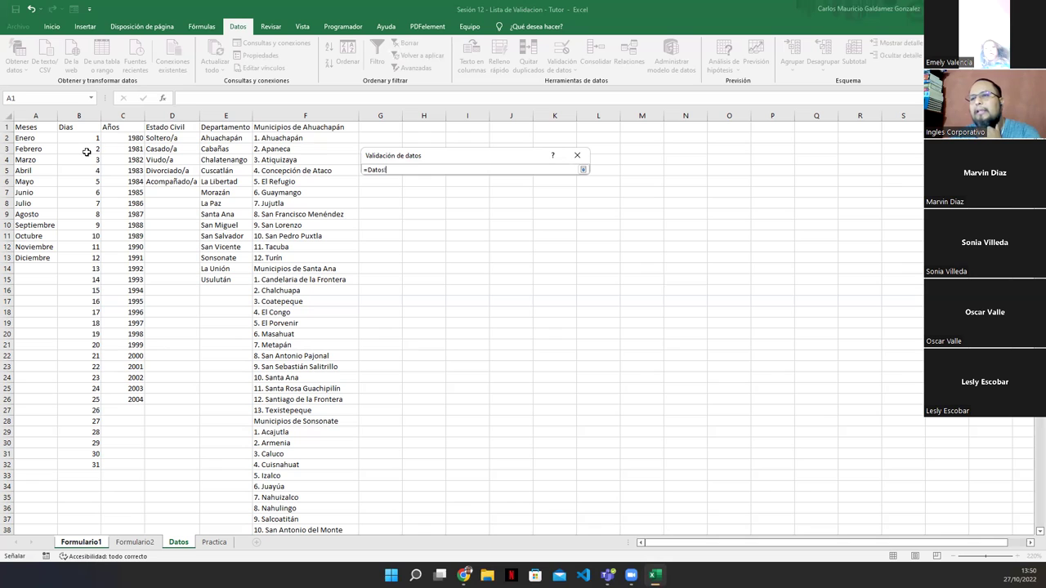
{"action": "left_click_drag", "start_coordinate": [79, 137], "coordinate": [79, 468]}
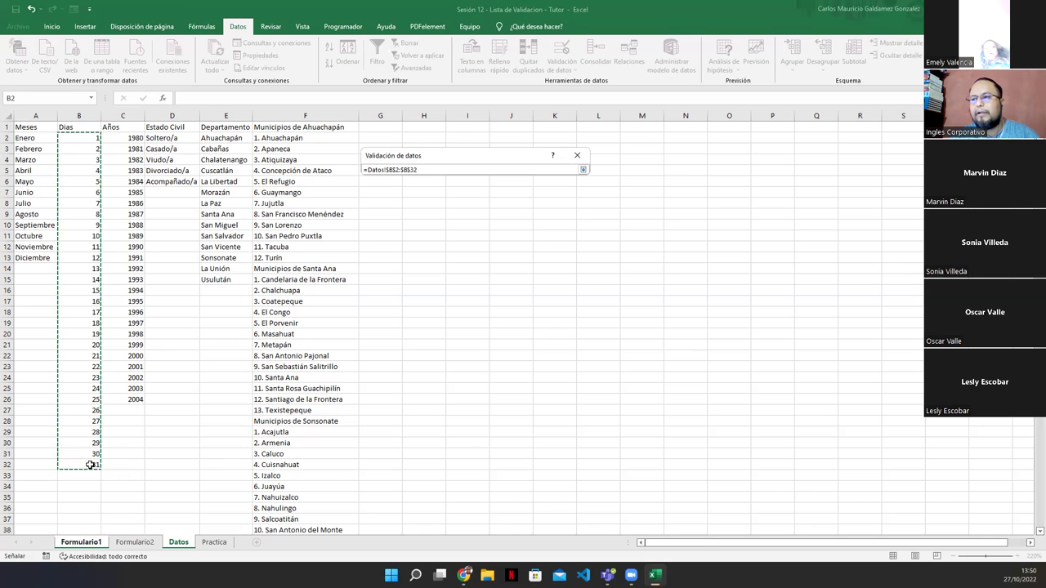
{"action": "left_click", "coordinate": [582, 169]}
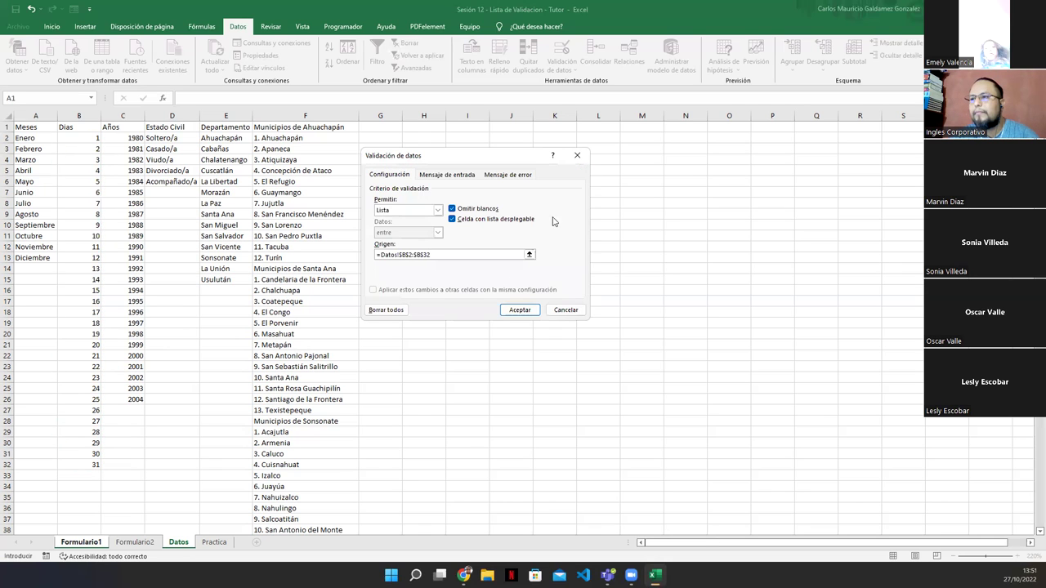
{"action": "left_click", "coordinate": [515, 311]}
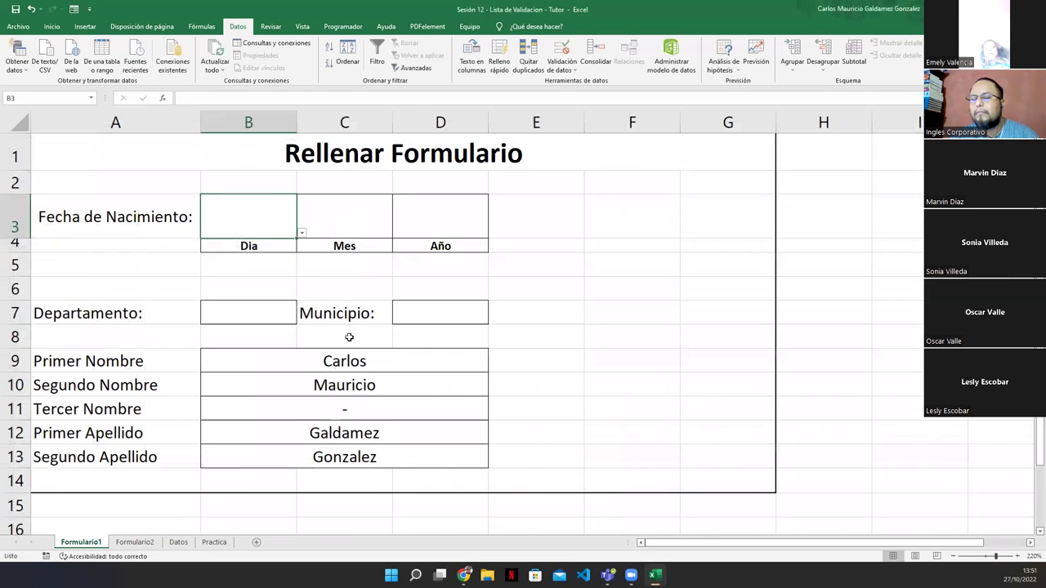
{"action": "left_click", "coordinate": [301, 234]}
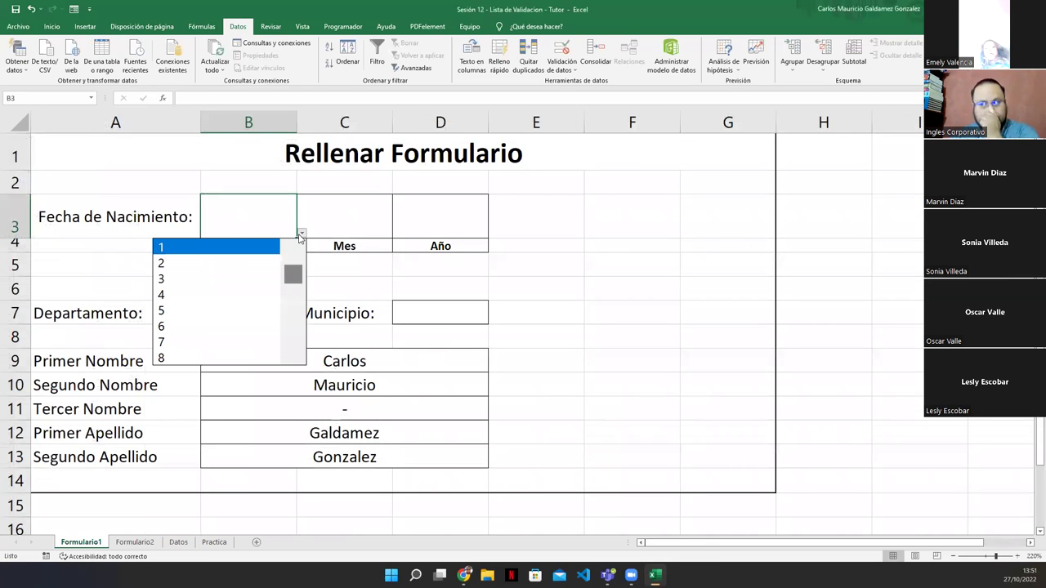
{"action": "left_click", "coordinate": [181, 335]}
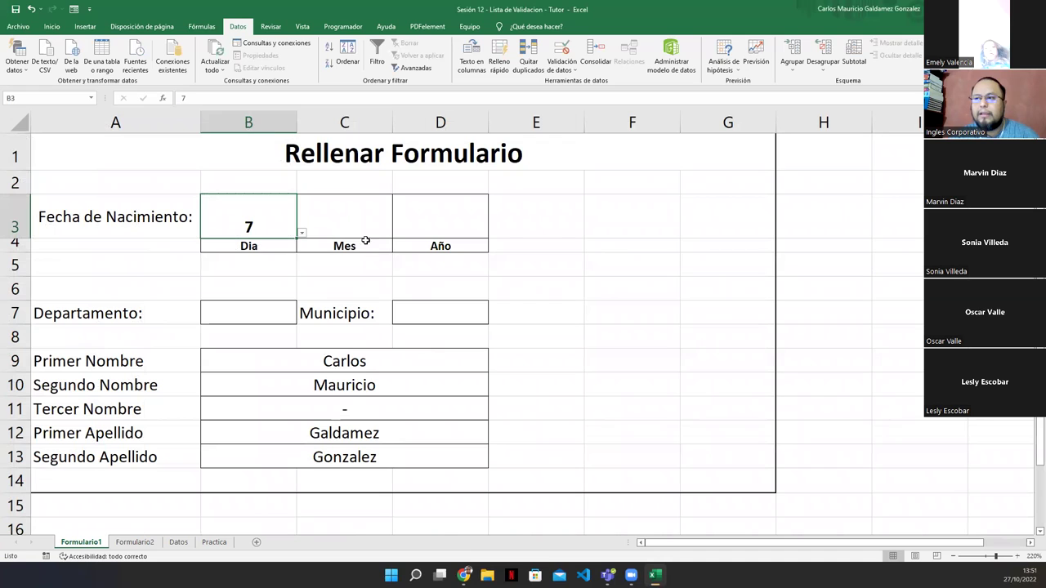
Start a List validation rule on the Mes cell C3, ready to pick its source
{"action": "left_click", "coordinate": [354, 222]}
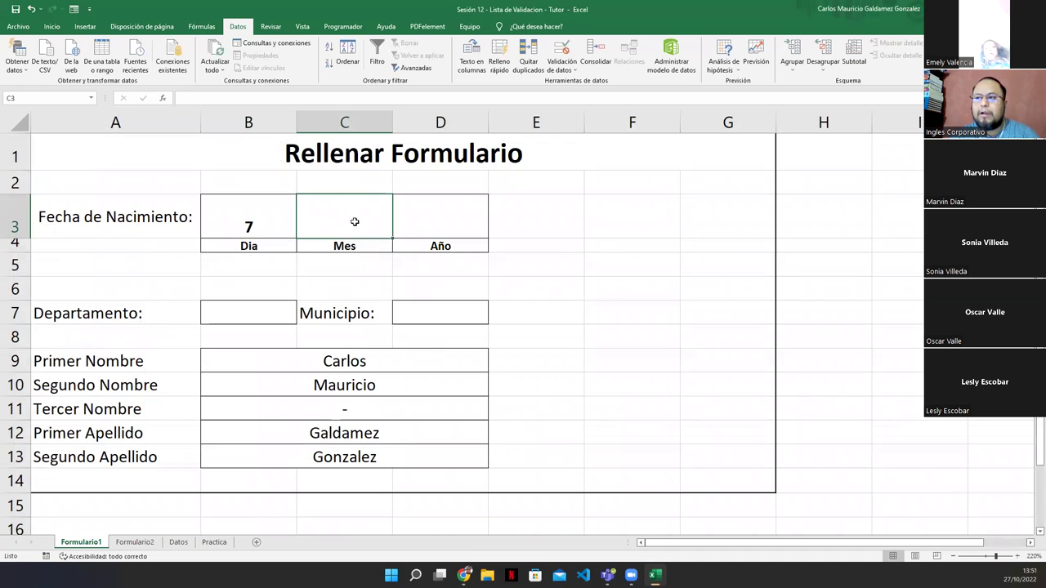
{"action": "left_click", "coordinate": [553, 63]}
{"action": "left_click", "coordinate": [437, 210]}
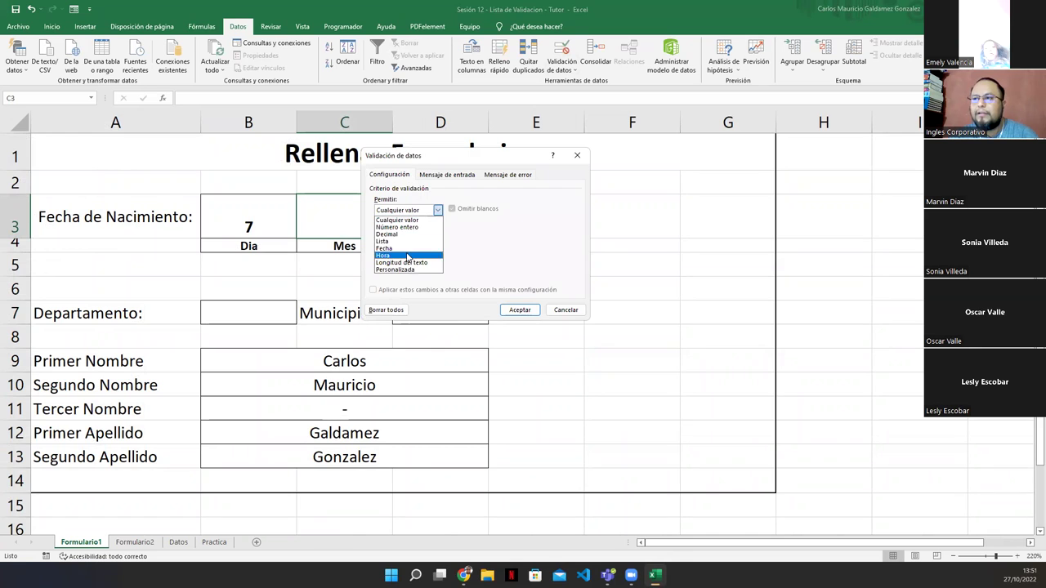
{"action": "left_click", "coordinate": [408, 248]}
{"action": "left_click", "coordinate": [529, 255]}
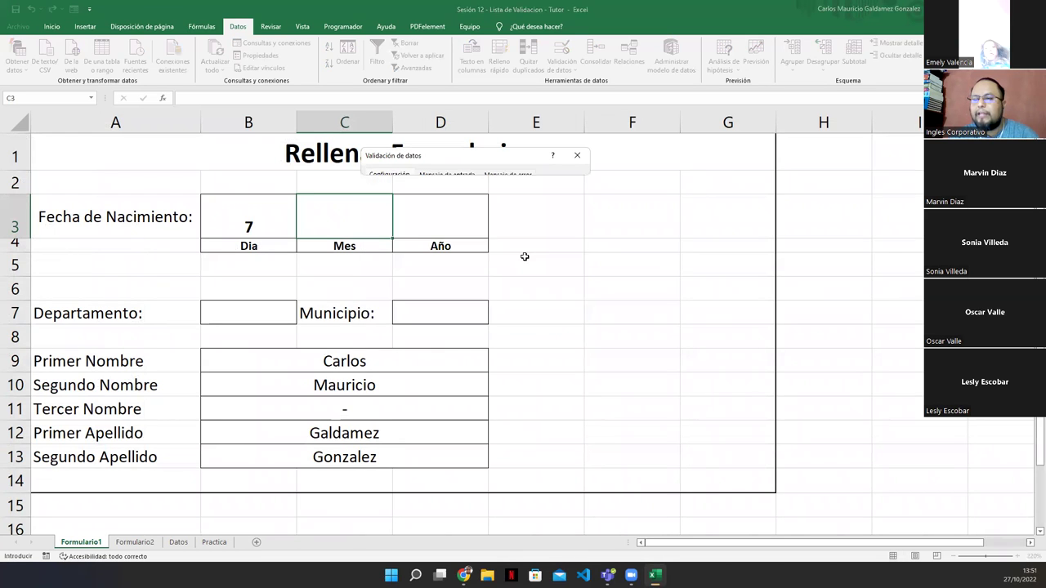
Set C3's list source to the Datos months A2:A13 and choose Junio
{"action": "left_click", "coordinate": [179, 542]}
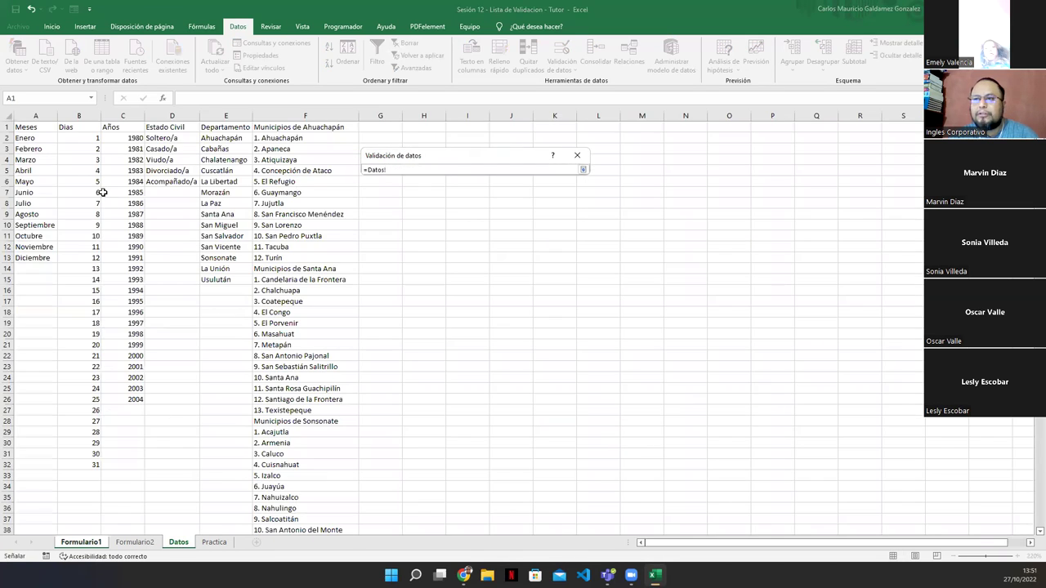
{"action": "left_click_drag", "start_coordinate": [33, 140], "coordinate": [33, 258]}
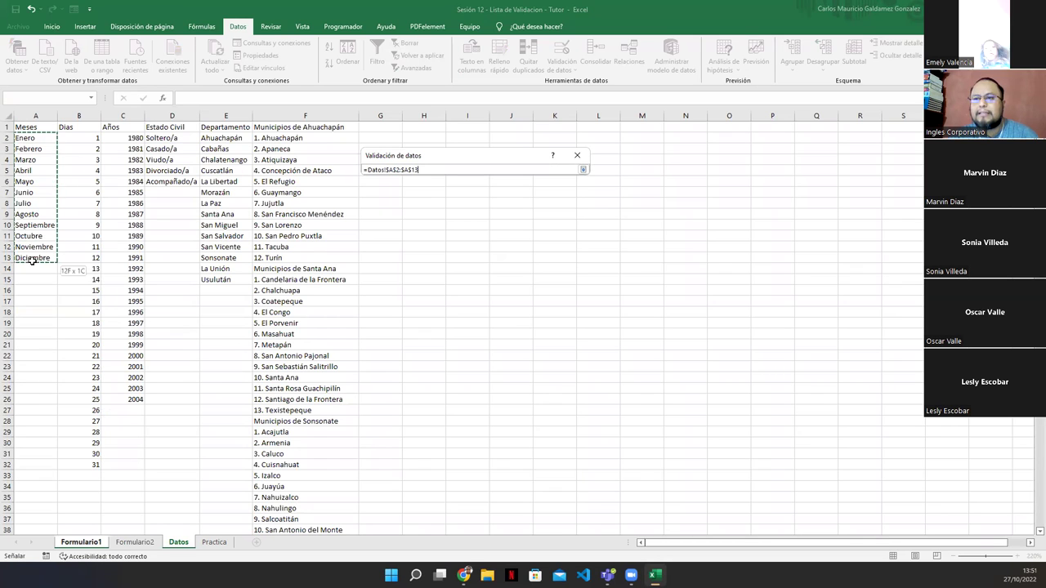
{"action": "left_click", "coordinate": [583, 169]}
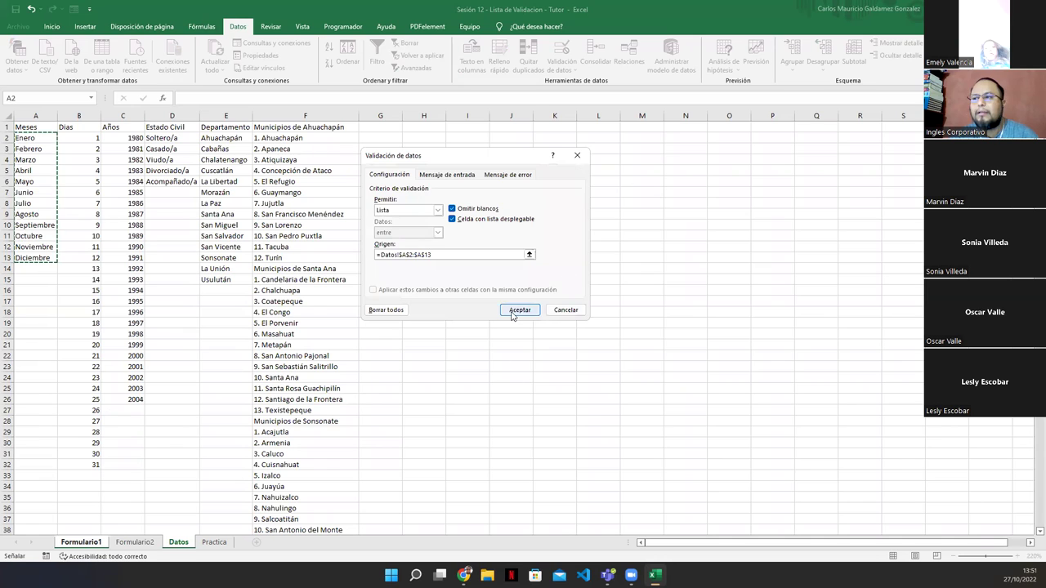
{"action": "left_click", "coordinate": [519, 310]}
{"action": "left_click", "coordinate": [397, 233]}
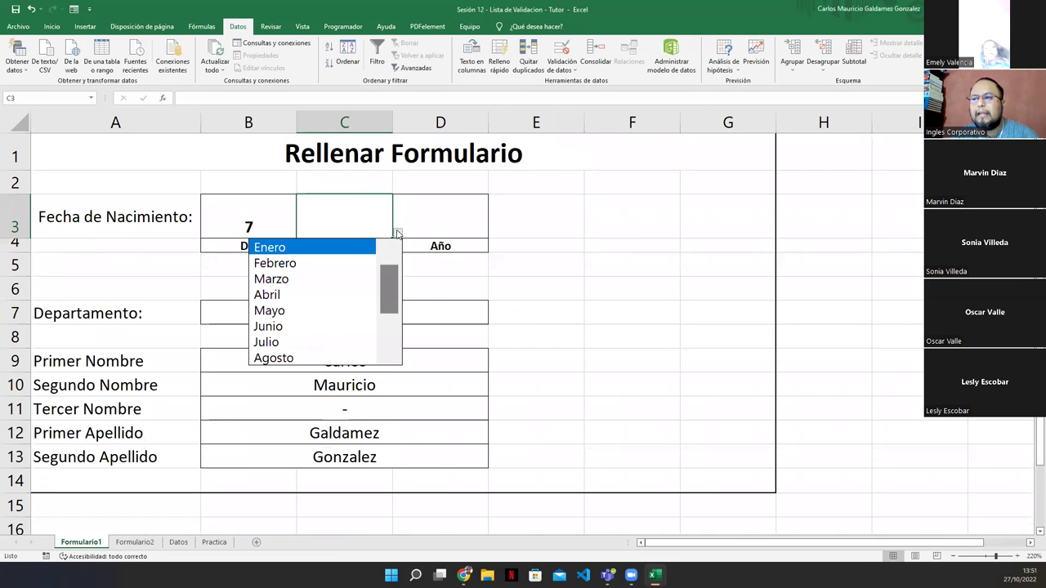
{"action": "left_click", "coordinate": [296, 326]}
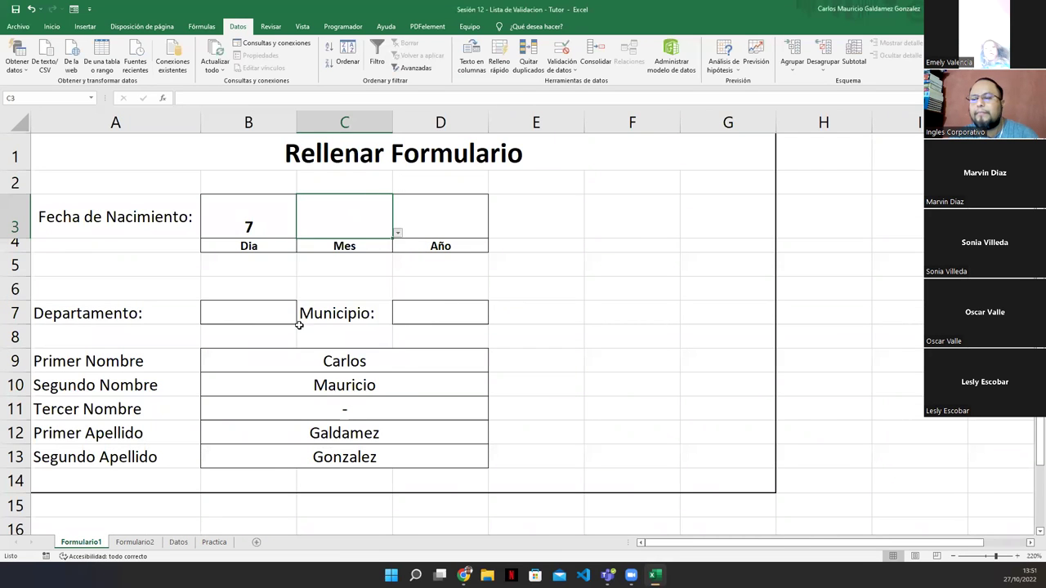
Select the Año cell D3 and review the years in Datos column C
{"action": "left_click", "coordinate": [407, 234]}
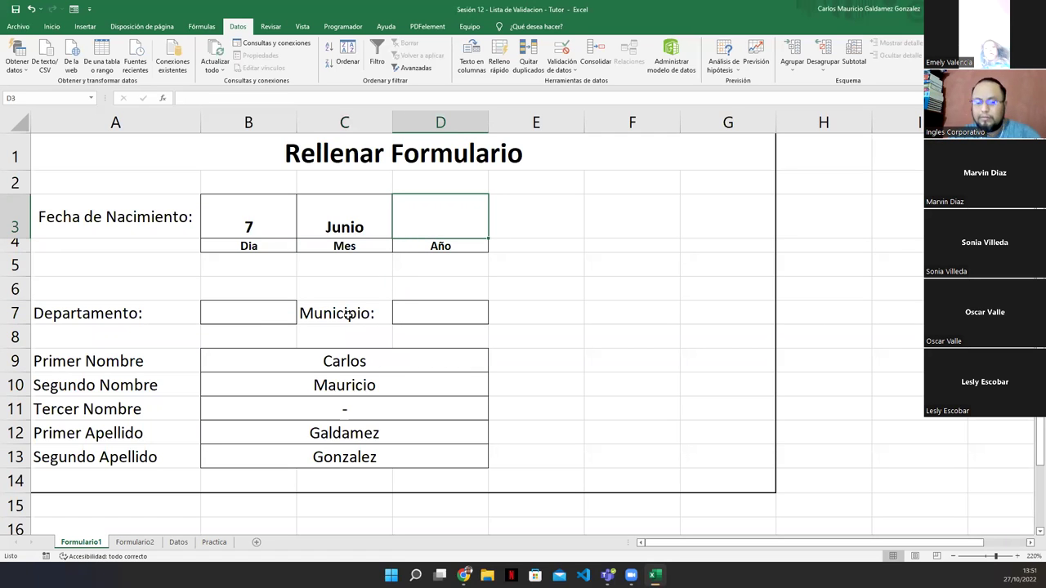
{"action": "left_click", "coordinate": [178, 543]}
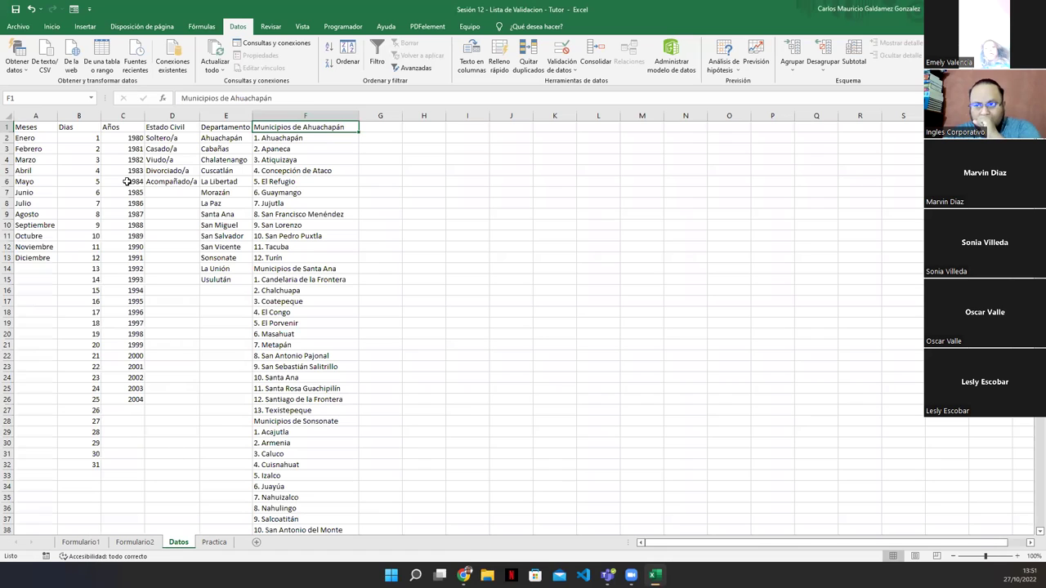
{"action": "left_click_drag", "start_coordinate": [117, 138], "coordinate": [116, 399]}
{"action": "left_click", "coordinate": [81, 543]}
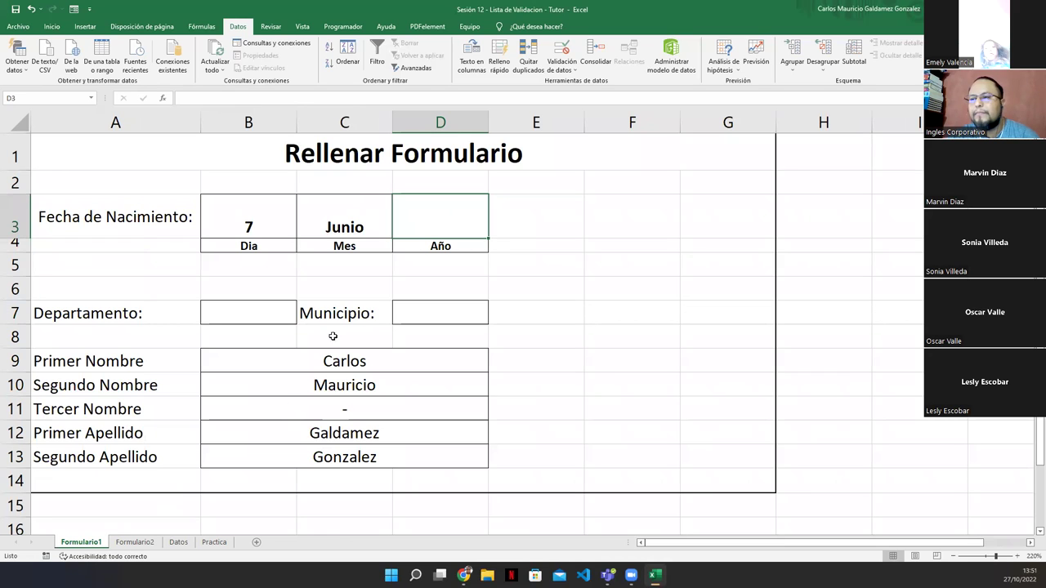
Review the form's Dia, Mes, Departamento, Municipio and name cells, ending at F9
{"action": "left_click", "coordinate": [331, 210]}
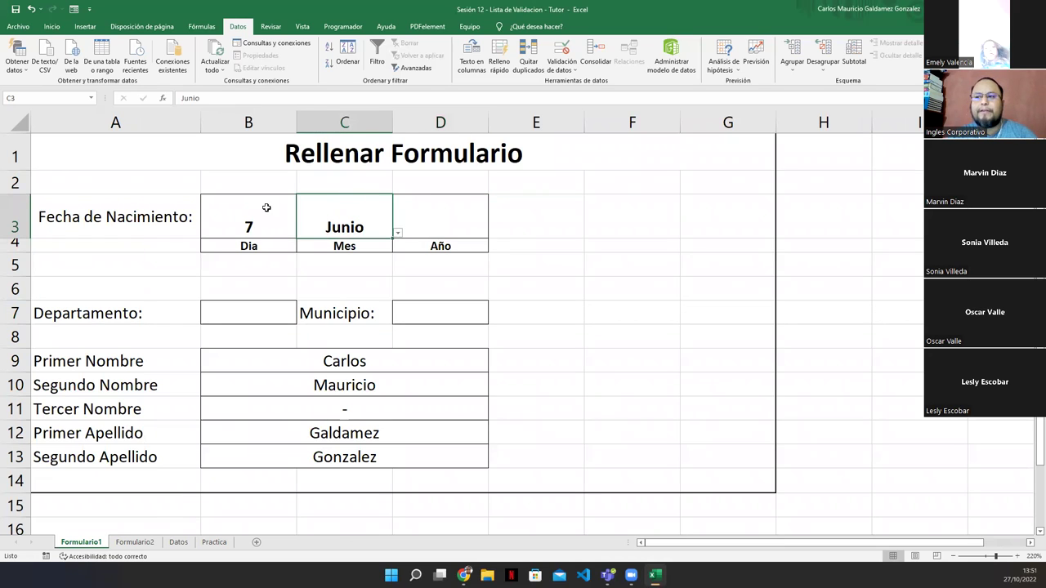
{"action": "left_click", "coordinate": [267, 207]}
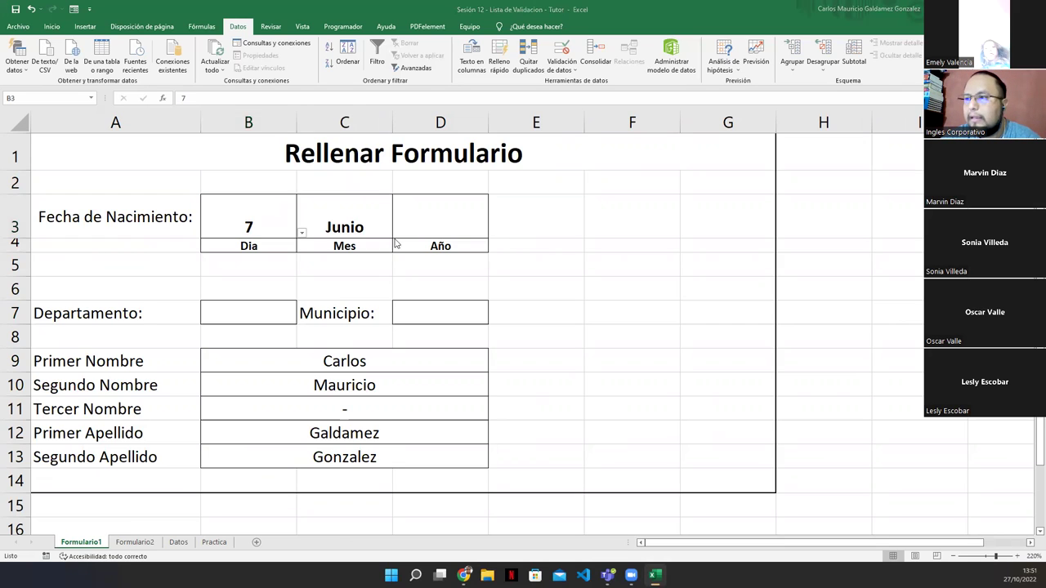
{"action": "left_click", "coordinate": [268, 217]}
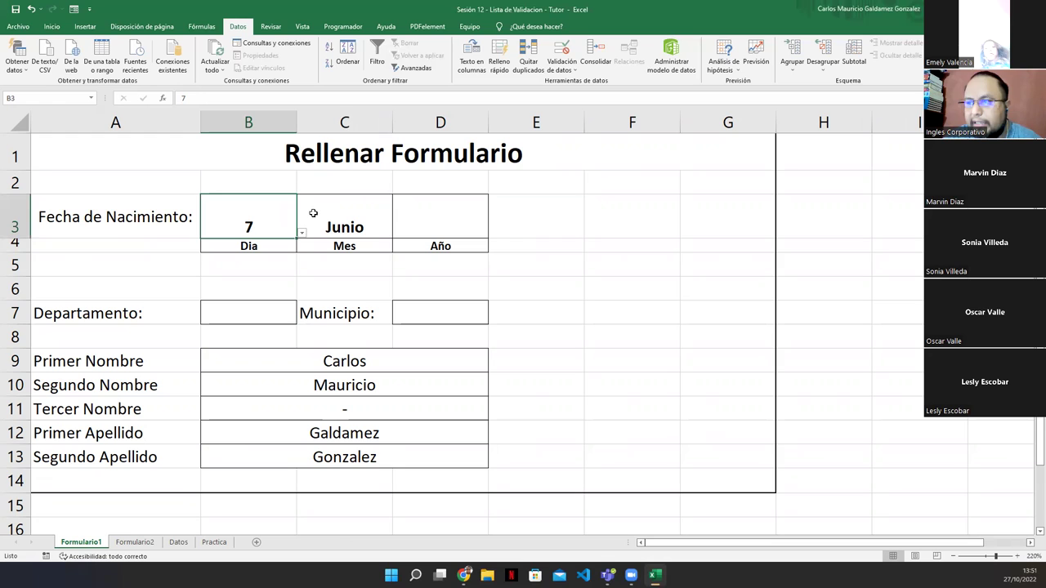
{"action": "left_click", "coordinate": [333, 210]}
{"action": "left_click", "coordinate": [405, 218]}
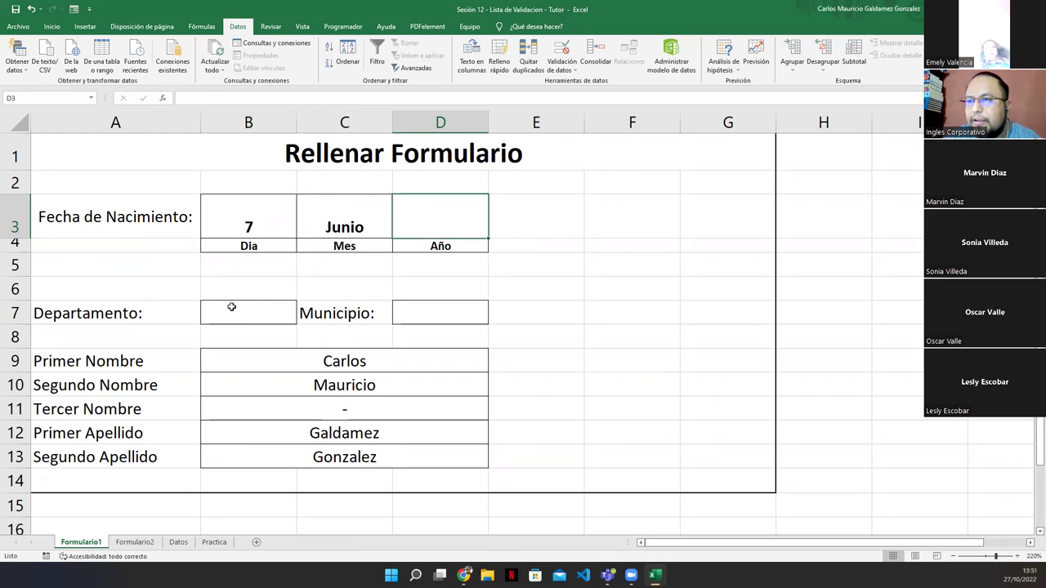
{"action": "left_click", "coordinate": [232, 306]}
{"action": "left_click", "coordinate": [403, 320]}
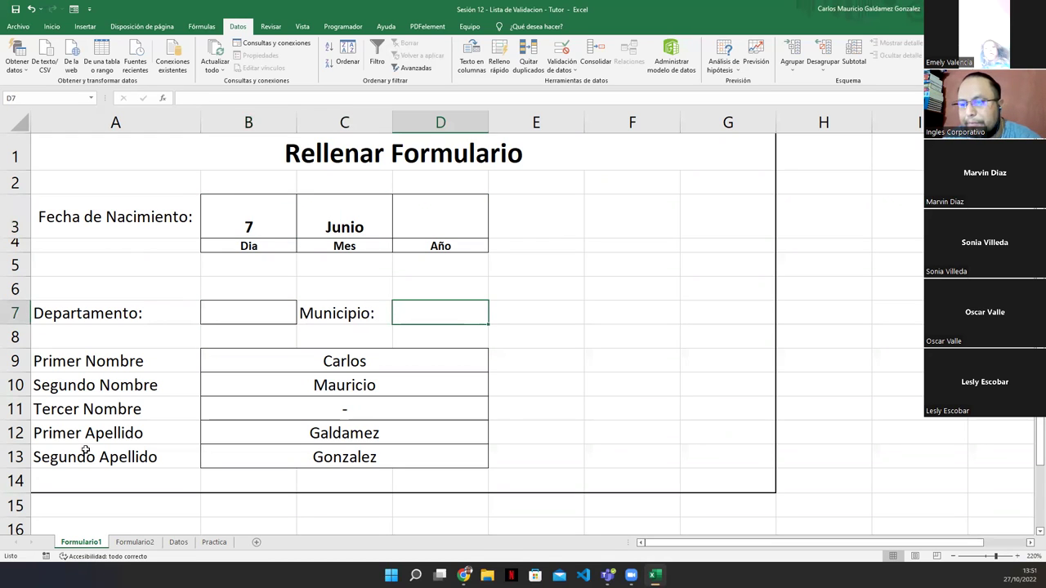
{"action": "left_click_drag", "start_coordinate": [293, 372], "coordinate": [293, 459]}
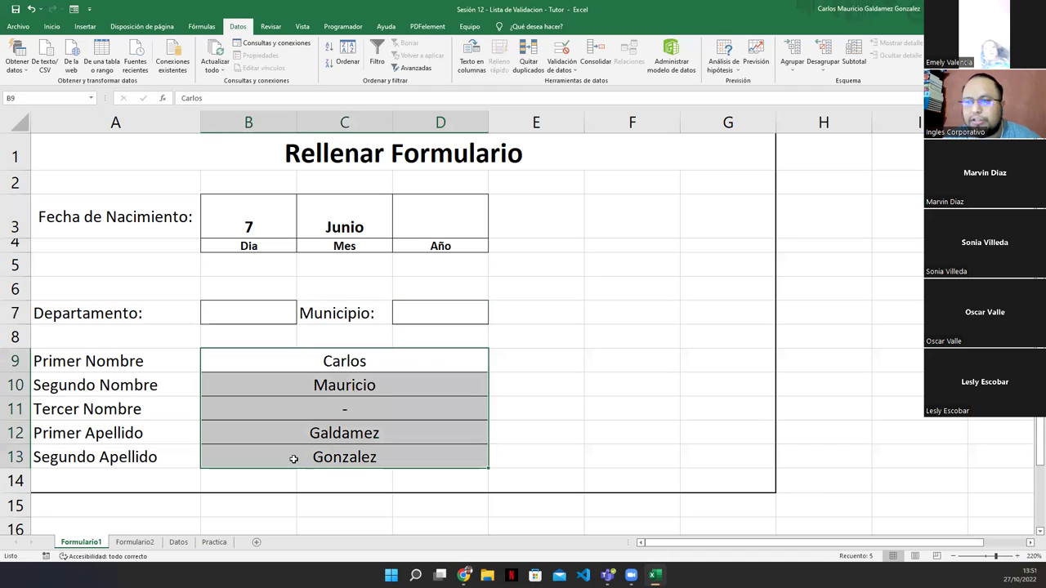
{"action": "left_click", "coordinate": [596, 363]}
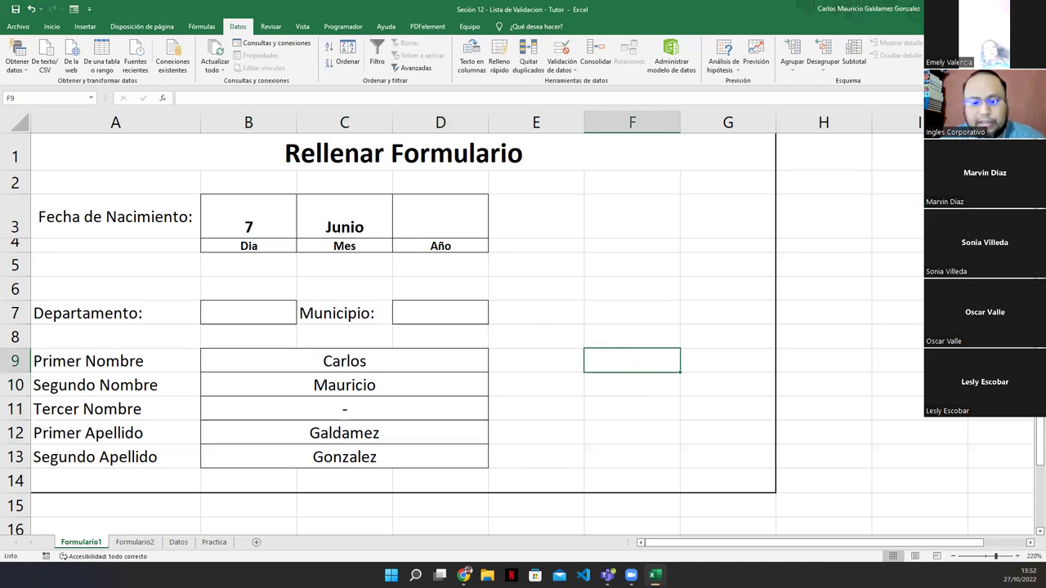
Enter the label 'Estado Civil' in F9
{"action": "type", "text": "Estado Civil"}
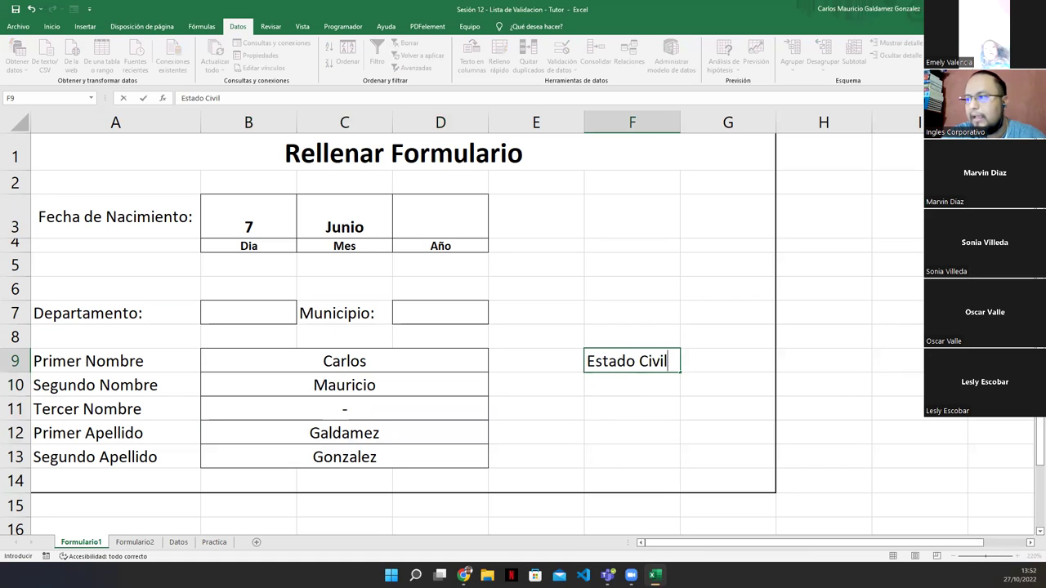
{"action": "key", "text": "Return"}
{"action": "key", "text": "Right"}
{"action": "key", "text": "Up"}
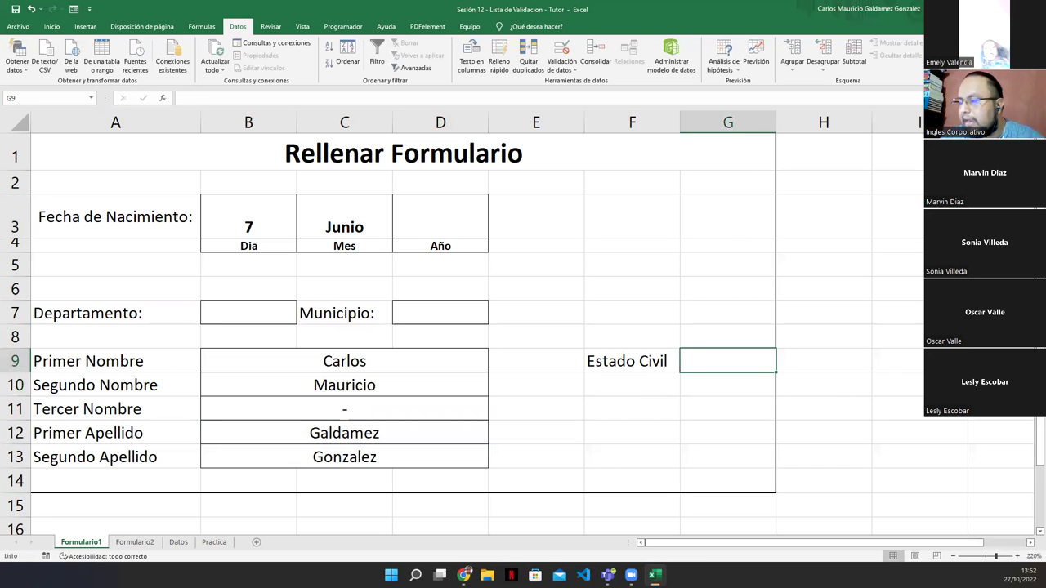
Insert a new column G and give the Estado Civil answer box G9 All Borders
{"action": "right_click", "coordinate": [723, 122]}
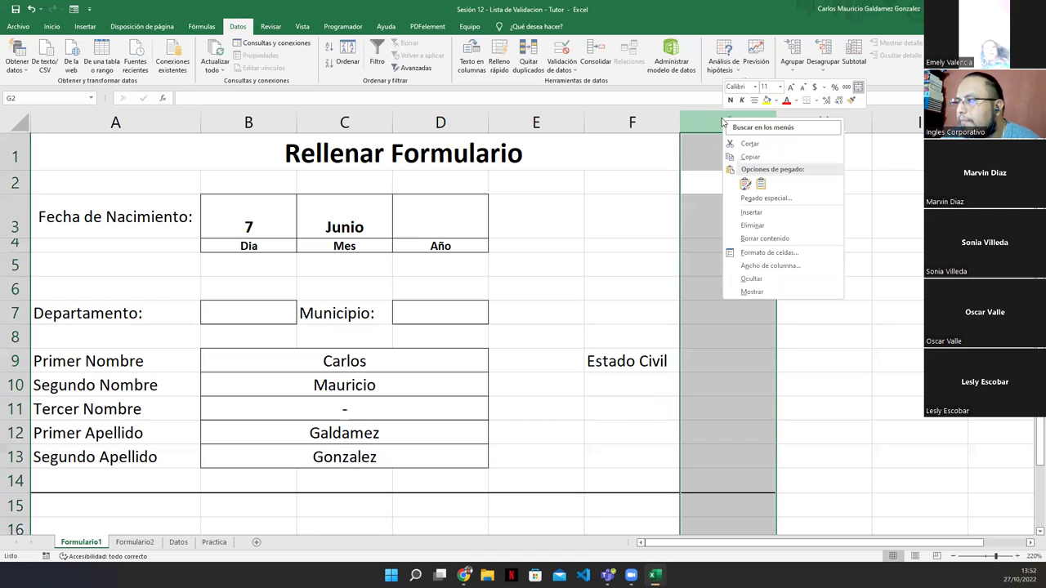
{"action": "left_click", "coordinate": [751, 212]}
{"action": "left_click", "coordinate": [694, 382]}
{"action": "left_click", "coordinate": [699, 364]}
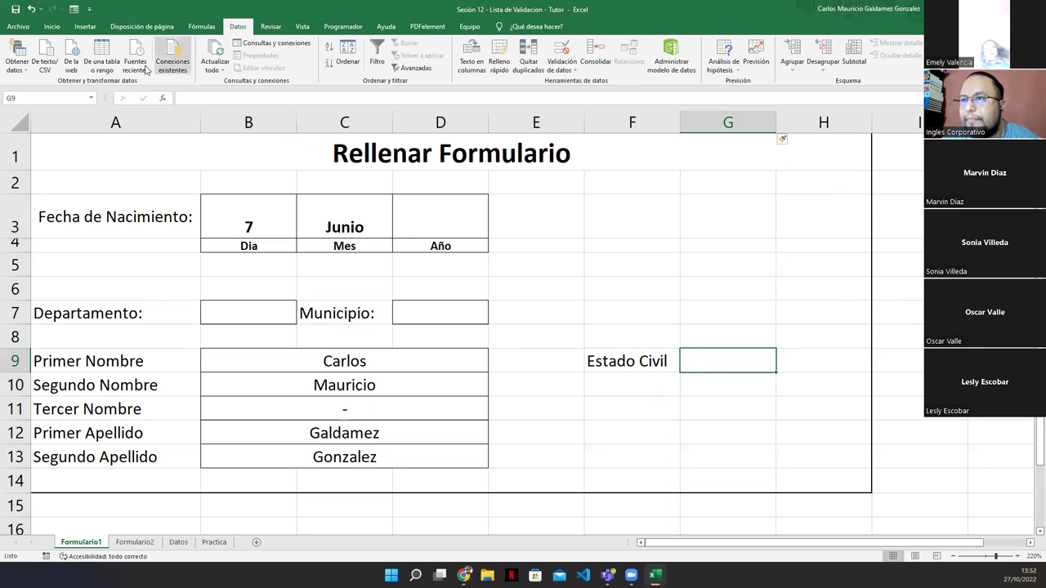
{"action": "left_click", "coordinate": [51, 26]}
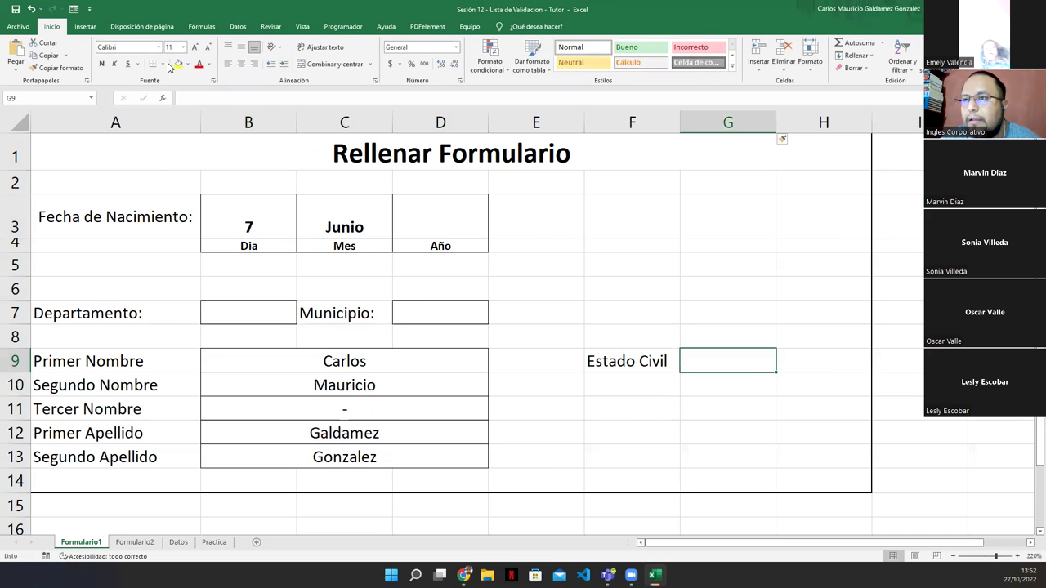
{"action": "left_click", "coordinate": [163, 64]}
{"action": "left_click", "coordinate": [176, 156]}
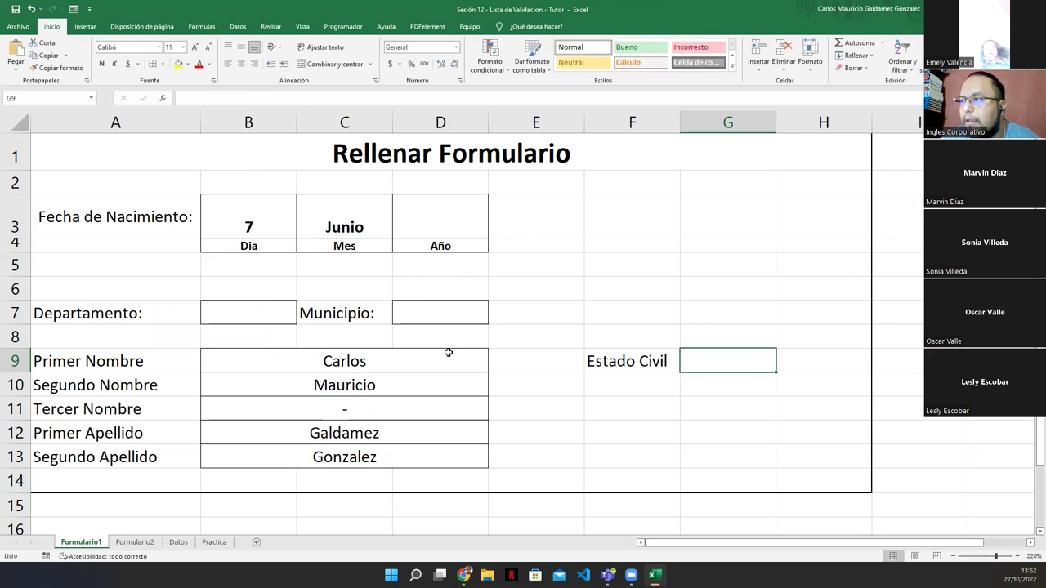
{"action": "left_click", "coordinate": [686, 402]}
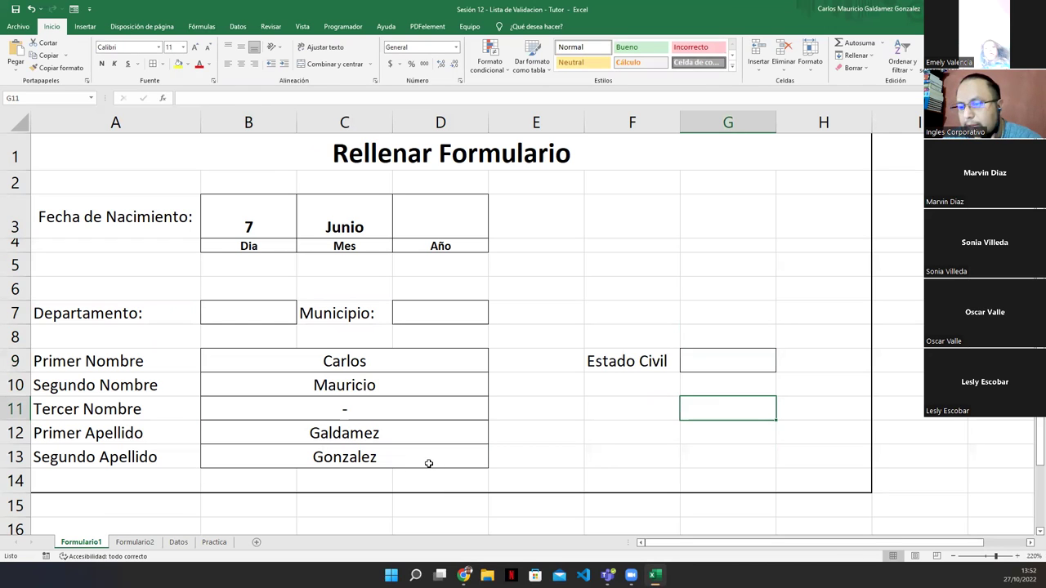
Copy the Estado Civil label and bordered box from row 9 down into row 10
{"action": "left_click", "coordinate": [609, 392]}
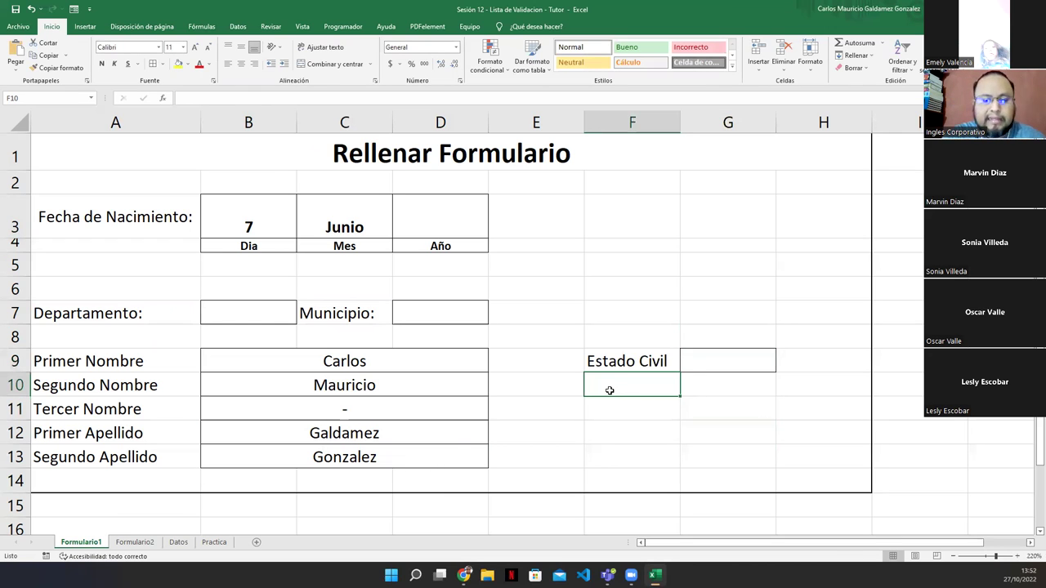
{"action": "type", "text": "Apellido"}
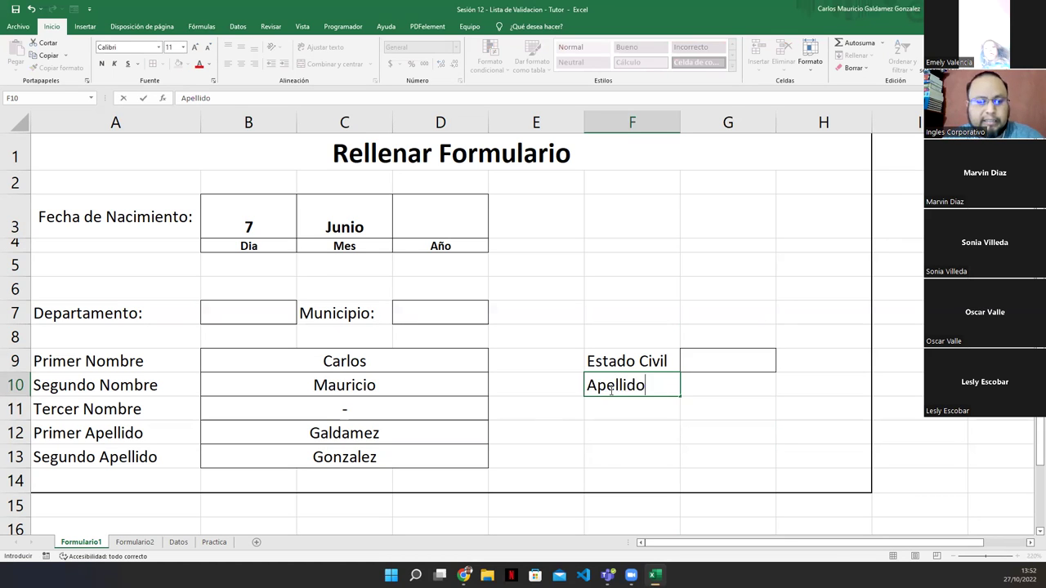
{"action": "key", "text": "Escape"}
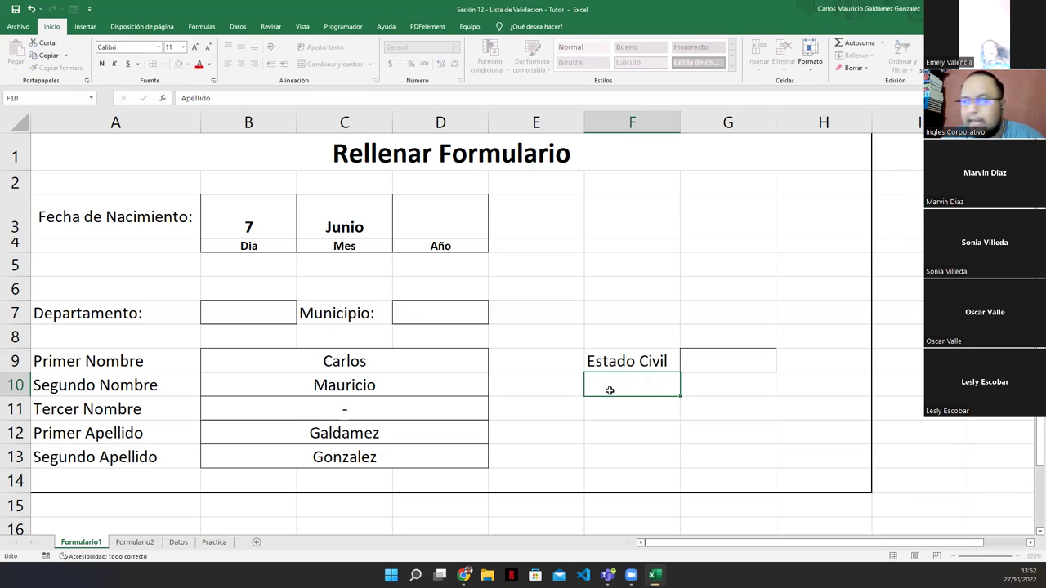
{"action": "left_click_drag", "start_coordinate": [657, 356], "coordinate": [693, 374]}
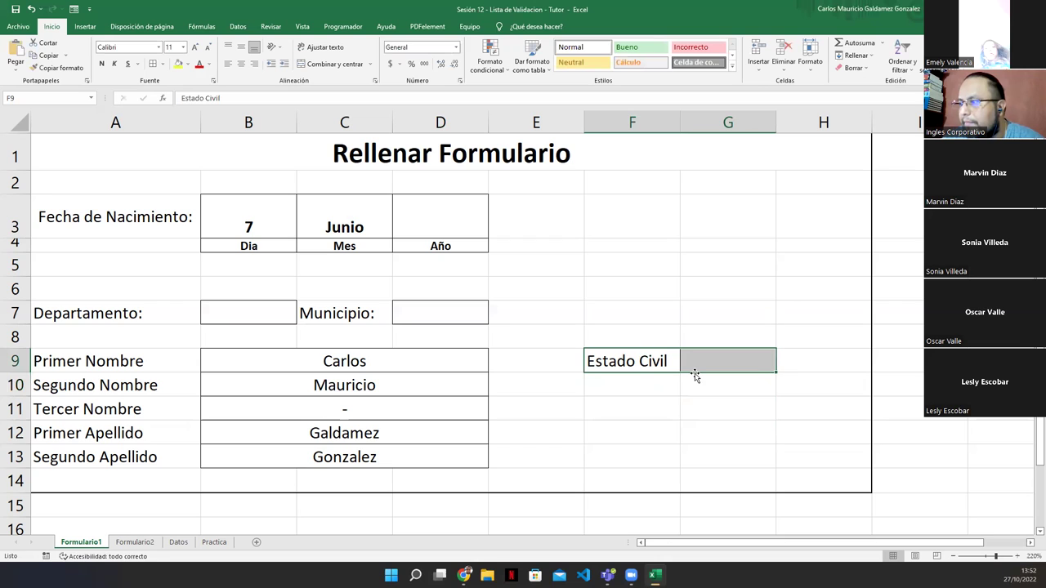
{"action": "left_click_drag", "start_coordinate": [775, 373], "coordinate": [772, 392]}
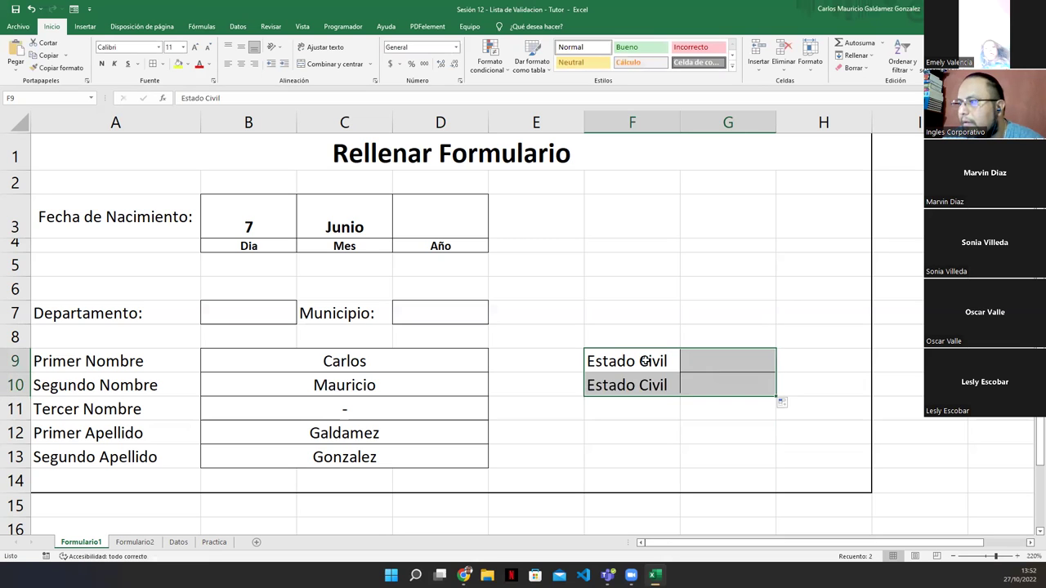
Rename F9 to 'Apellido de Casada' and autofit column F to it
{"action": "left_click", "coordinate": [645, 360]}
{"action": "type", "text": "Apellido de Caa"}
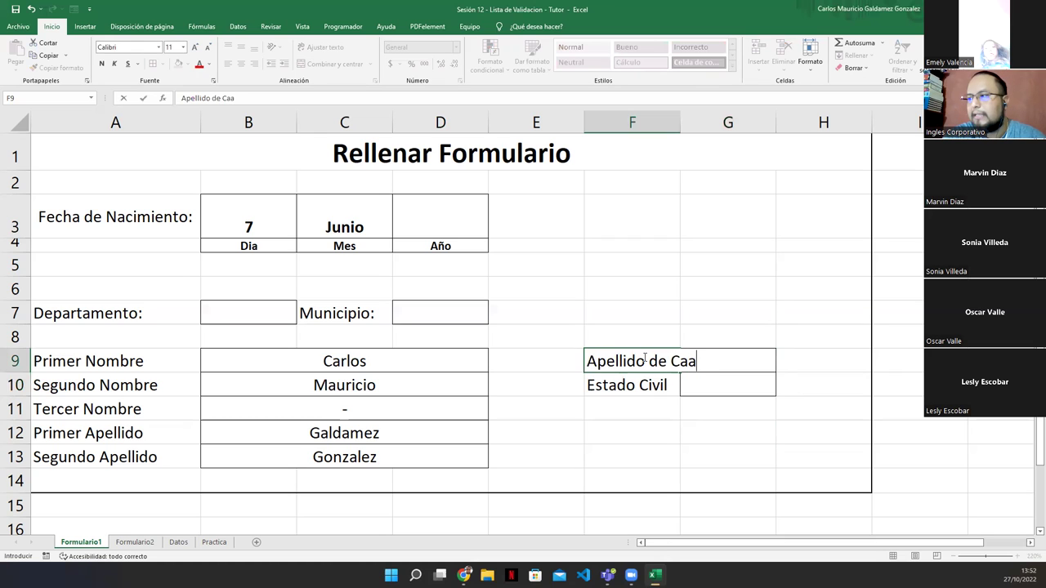
{"action": "key", "text": "BackSpace"}
{"action": "type", "text": "sada"}
{"action": "key", "text": "Return"}
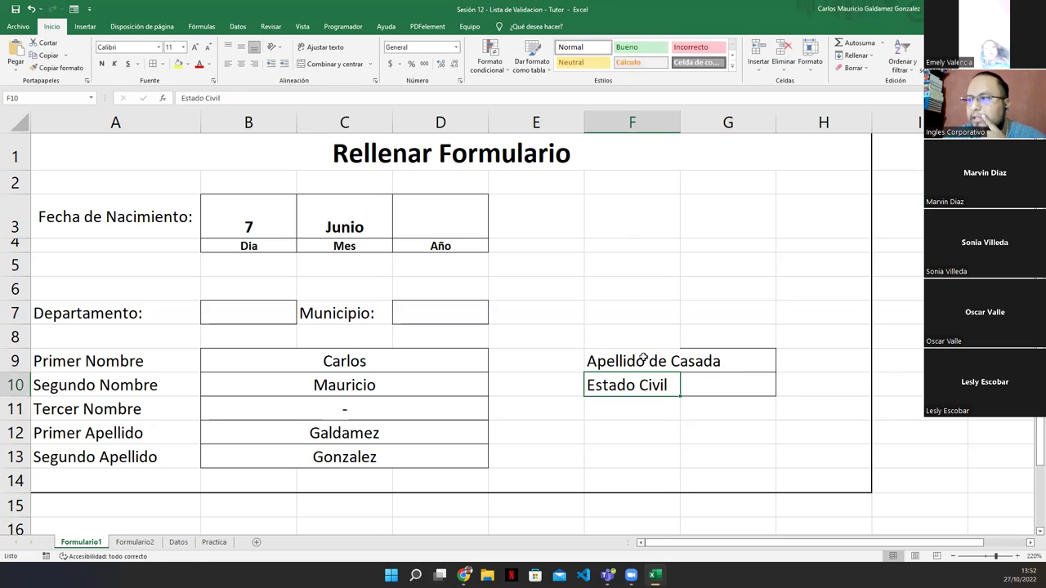
{"action": "double_click", "coordinate": [681, 123]}
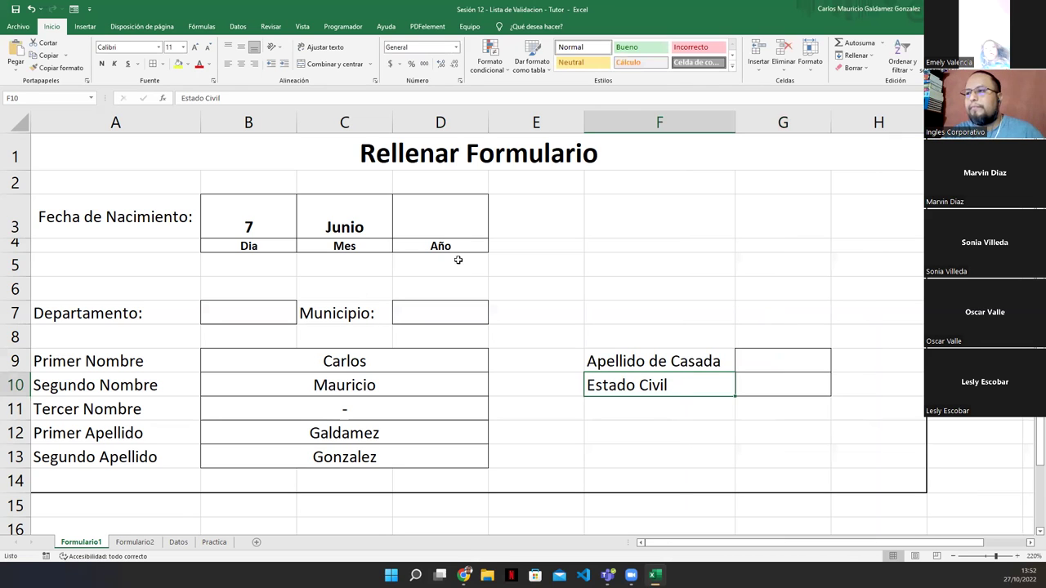
{"action": "left_click", "coordinate": [466, 232]}
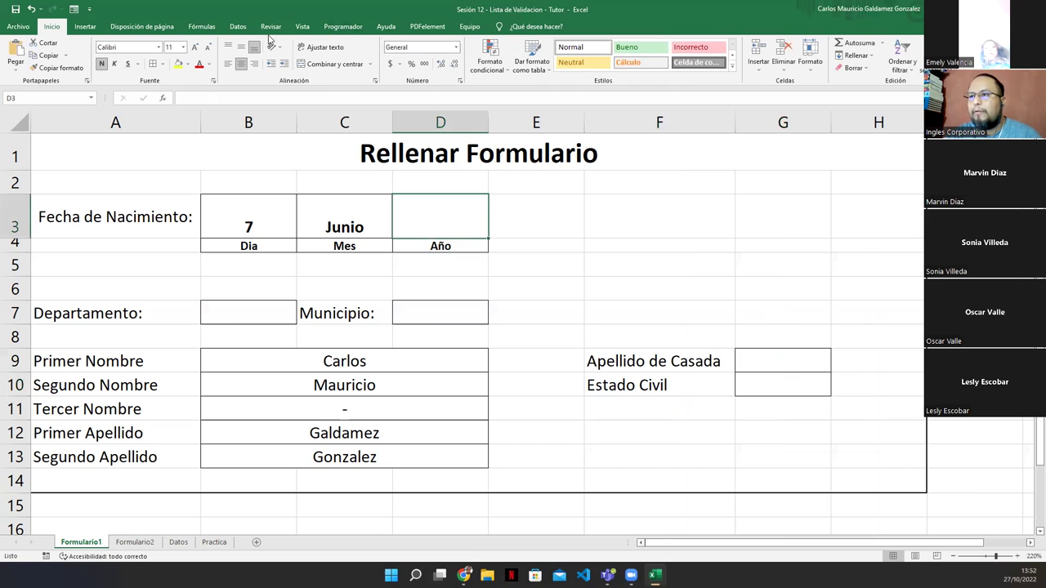
{"action": "left_click", "coordinate": [237, 27]}
Give Año cell D3 a list validation sourced from =Datos!$C$2:$C$26
{"action": "left_click", "coordinate": [561, 62]}
{"action": "left_click", "coordinate": [438, 210]}
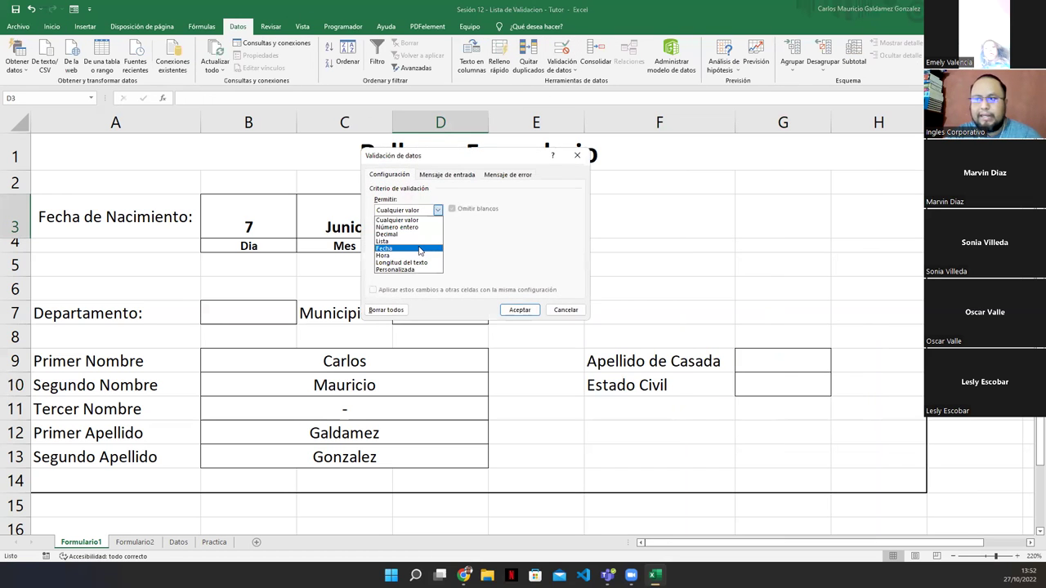
{"action": "key", "text": "Down"}
{"action": "key", "text": "Down"}
{"action": "key", "text": "Down"}
{"action": "key", "text": "Down"}
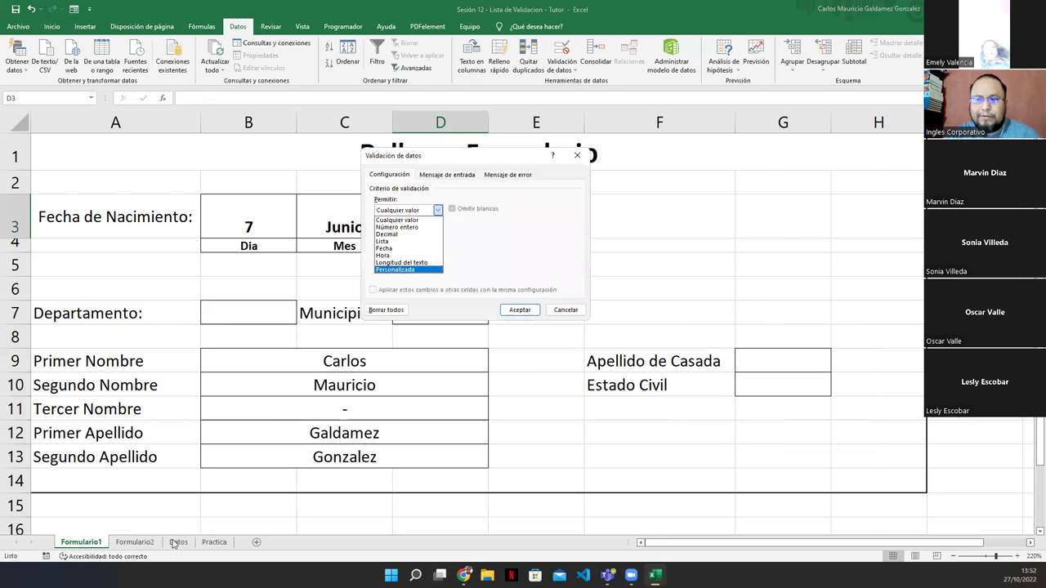
{"action": "left_click", "coordinate": [384, 241]}
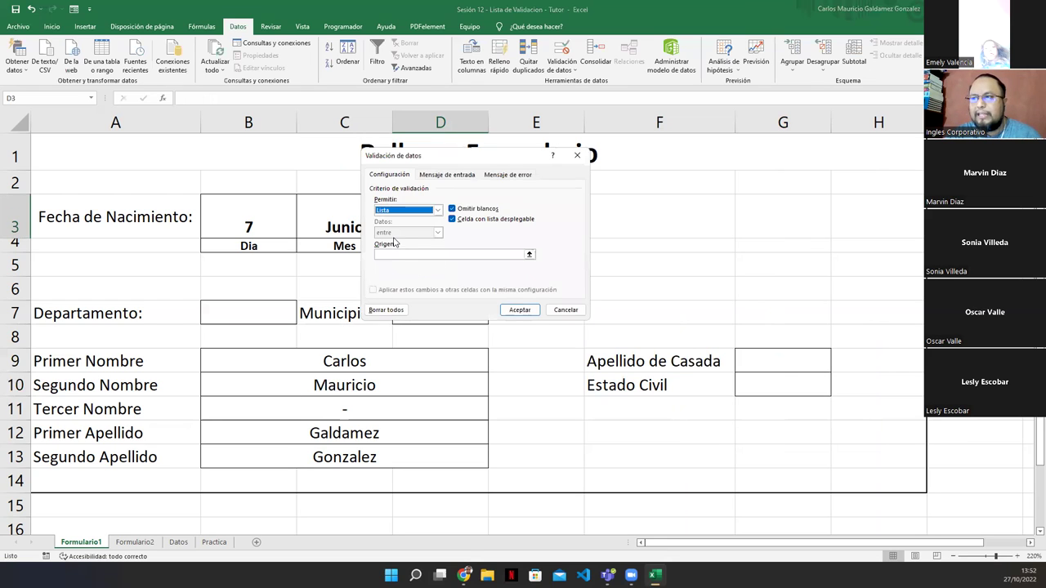
{"action": "left_click", "coordinate": [529, 255]}
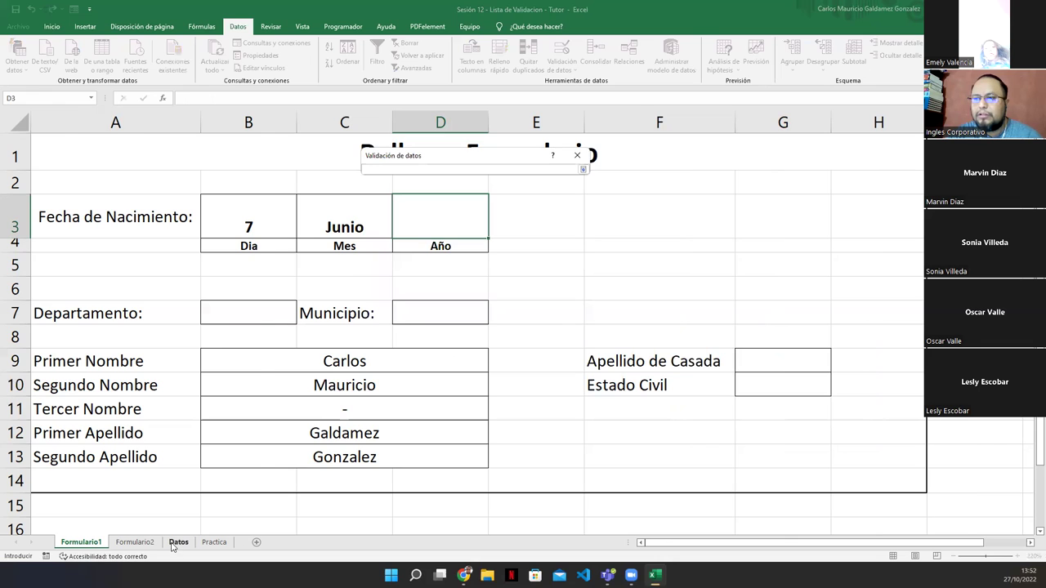
{"action": "left_click", "coordinate": [175, 544]}
{"action": "left_click_drag", "start_coordinate": [115, 137], "coordinate": [135, 398]}
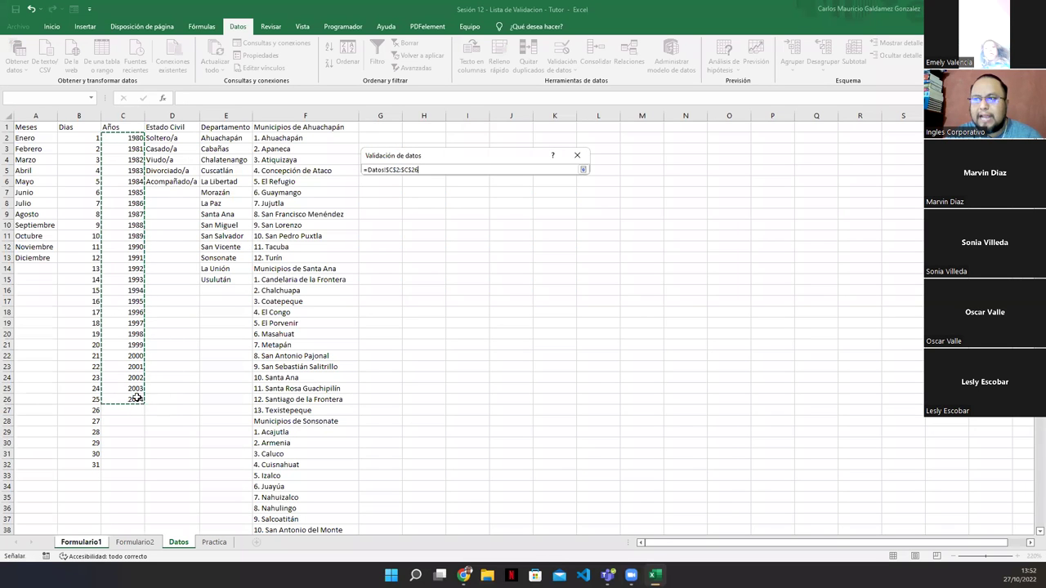
{"action": "left_click", "coordinate": [582, 170]}
{"action": "left_click", "coordinate": [520, 310]}
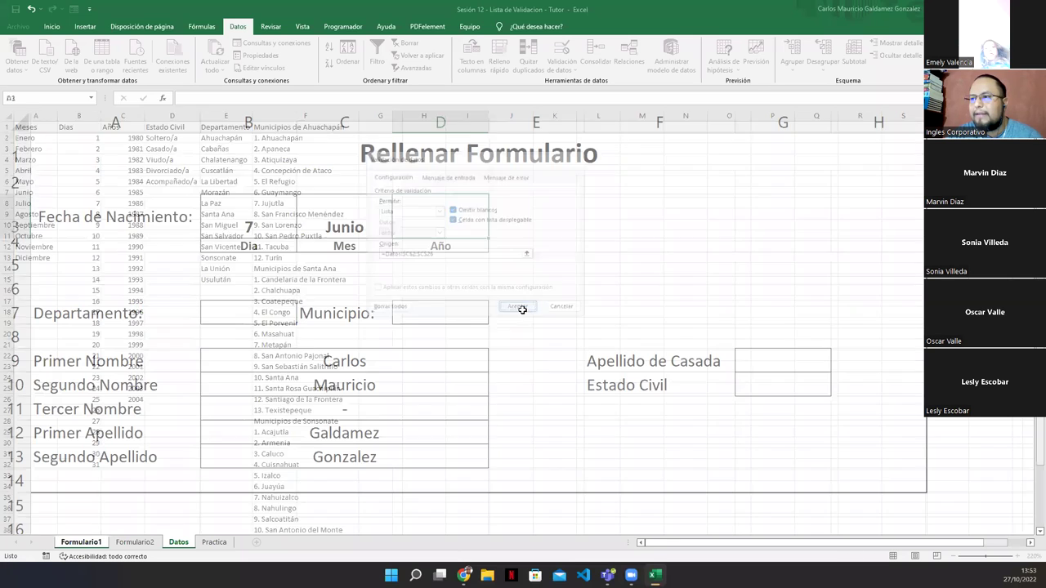
{"action": "left_click", "coordinate": [253, 312]}
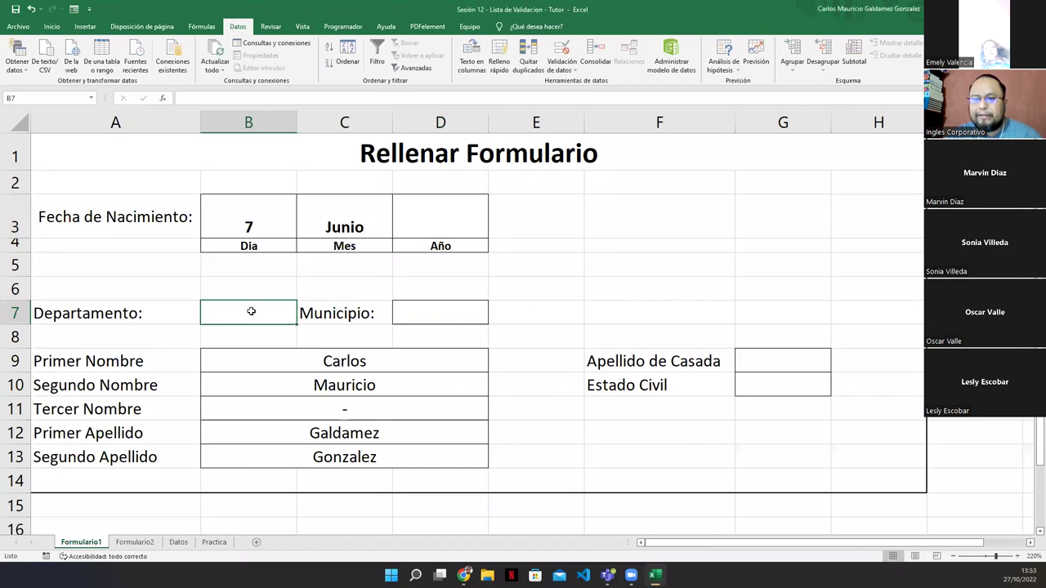
Give Departamento cell B7 a list validation sourced from =Datos!$E$2:$E$15
{"action": "left_click", "coordinate": [561, 51]}
{"action": "left_click", "coordinate": [438, 210]}
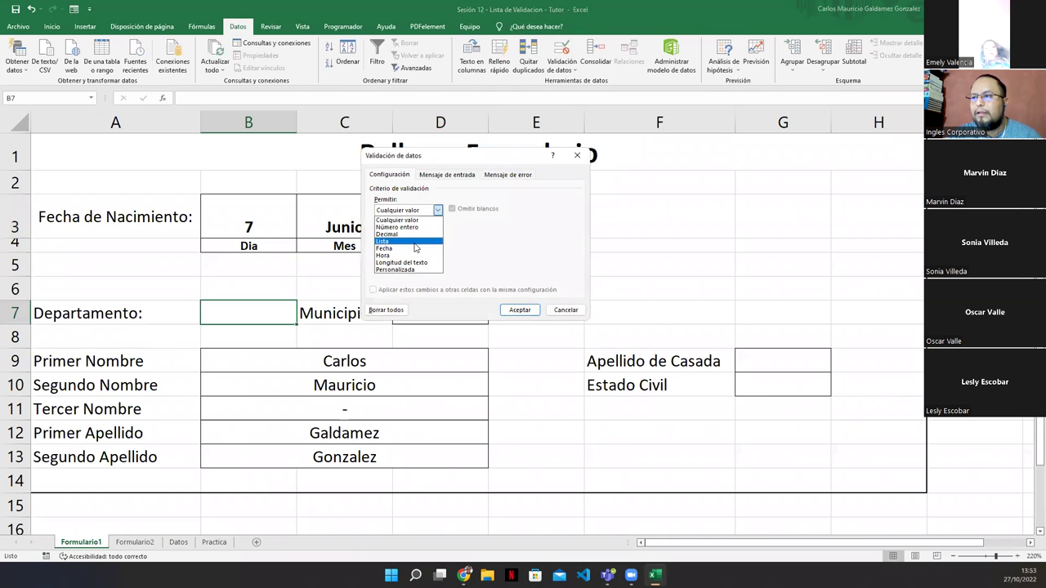
{"action": "left_click", "coordinate": [415, 241]}
{"action": "left_click", "coordinate": [529, 255]}
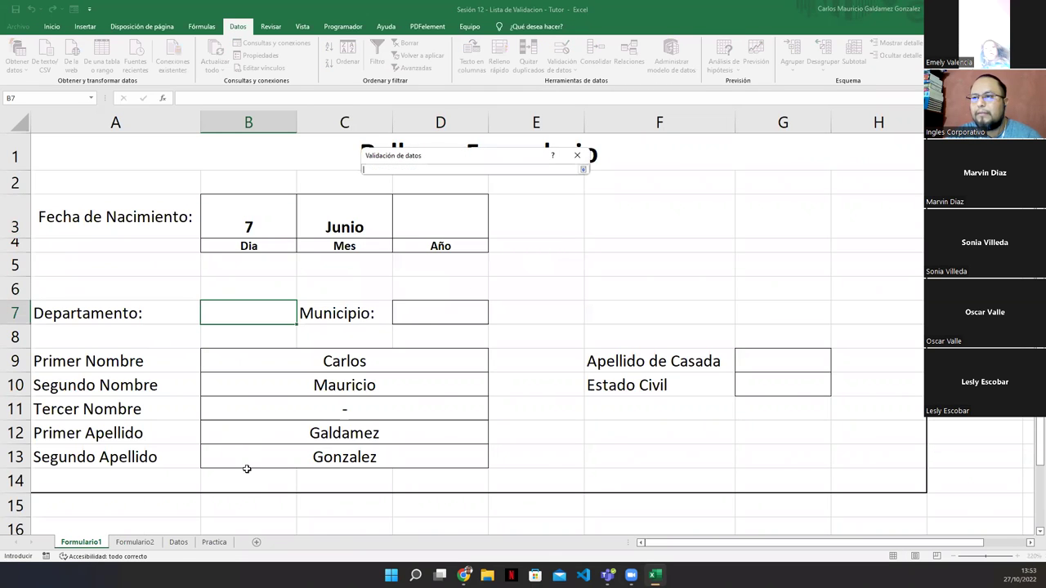
{"action": "left_click", "coordinate": [178, 542]}
{"action": "left_click_drag", "start_coordinate": [224, 140], "coordinate": [234, 278]}
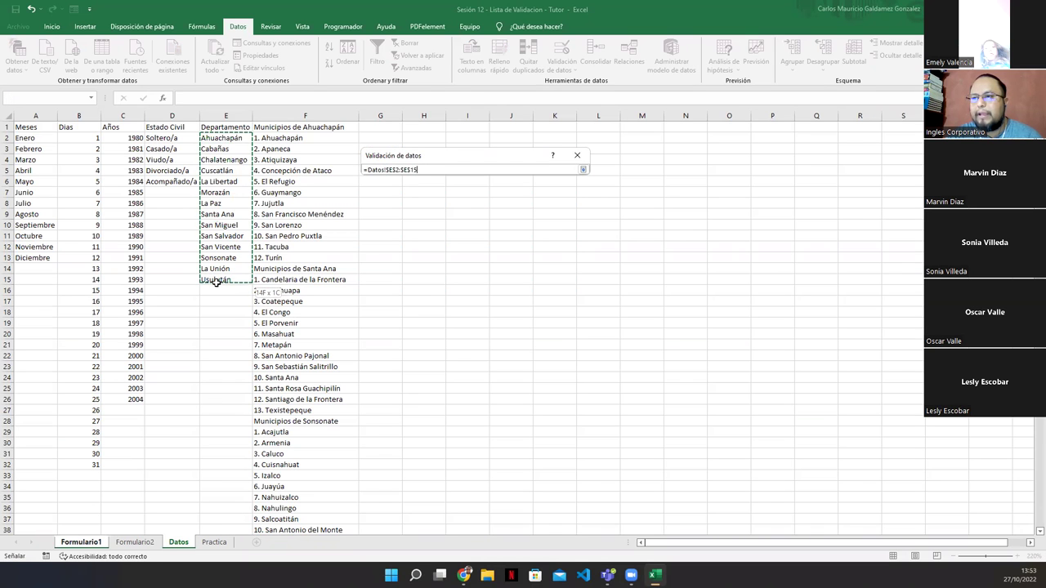
{"action": "left_click", "coordinate": [583, 170]}
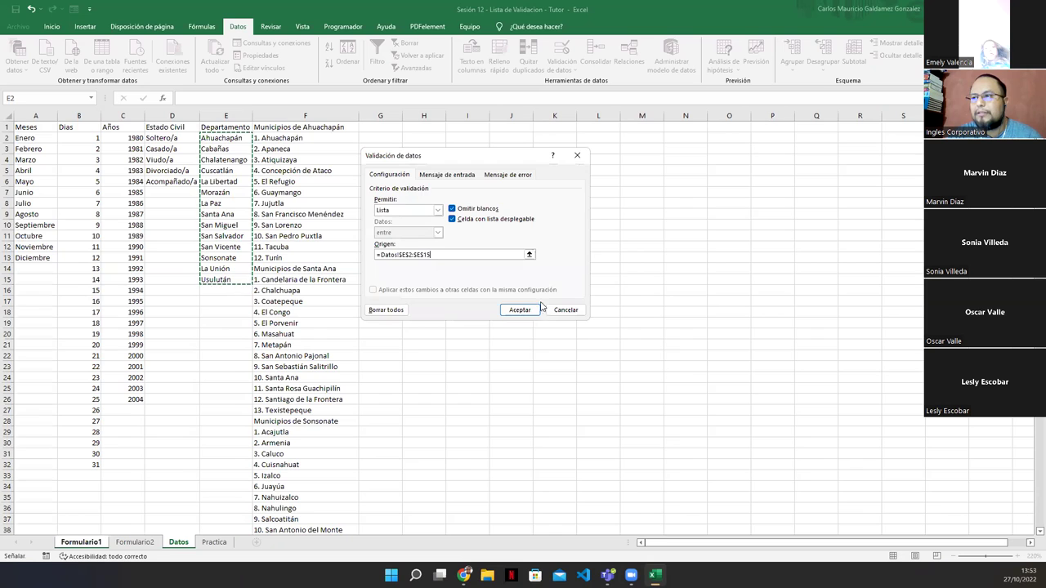
{"action": "left_click", "coordinate": [532, 309]}
Give the Municipio cell D7 a list validation sourced from Datos!F1:F276
{"action": "left_click", "coordinate": [428, 310]}
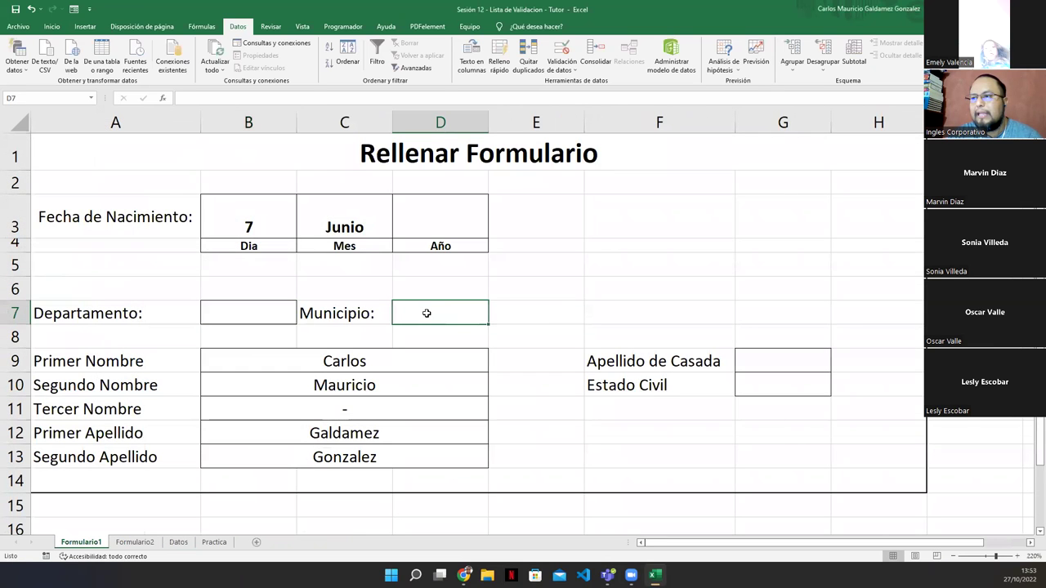
{"action": "left_click", "coordinate": [560, 51]}
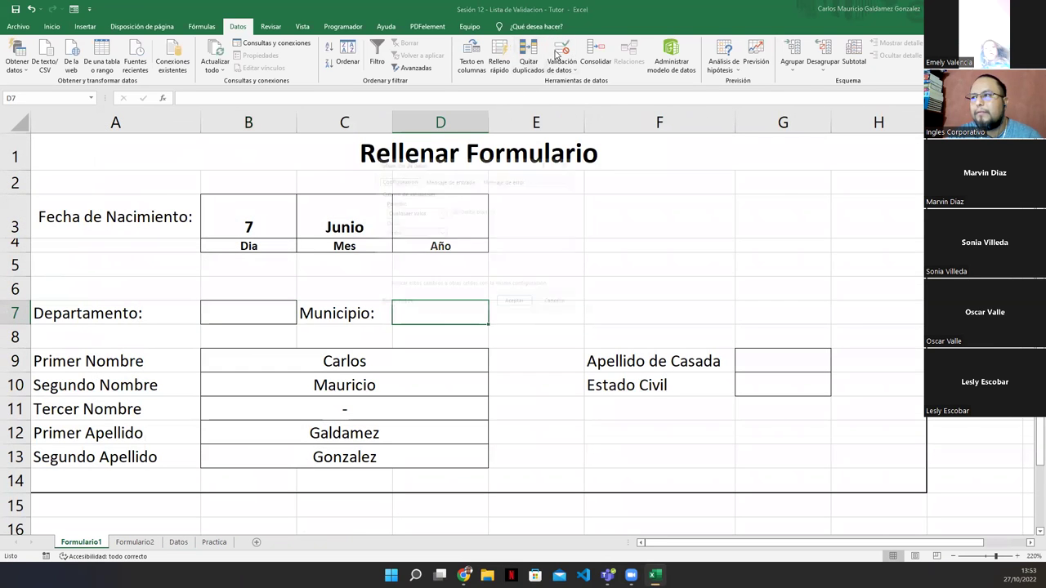
{"action": "left_click", "coordinate": [435, 211]}
{"action": "left_click", "coordinate": [401, 245]}
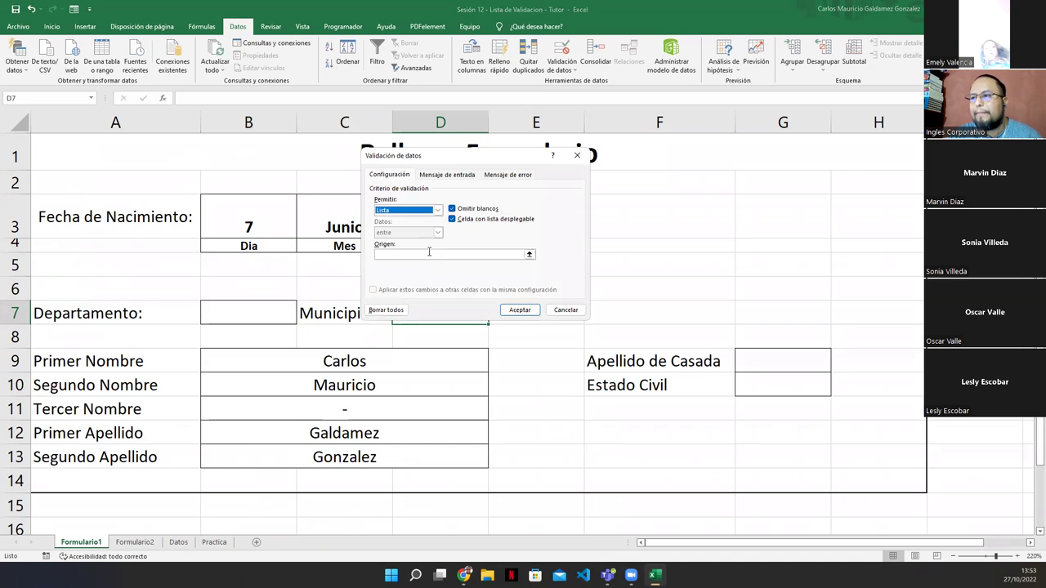
{"action": "left_click", "coordinate": [528, 254]}
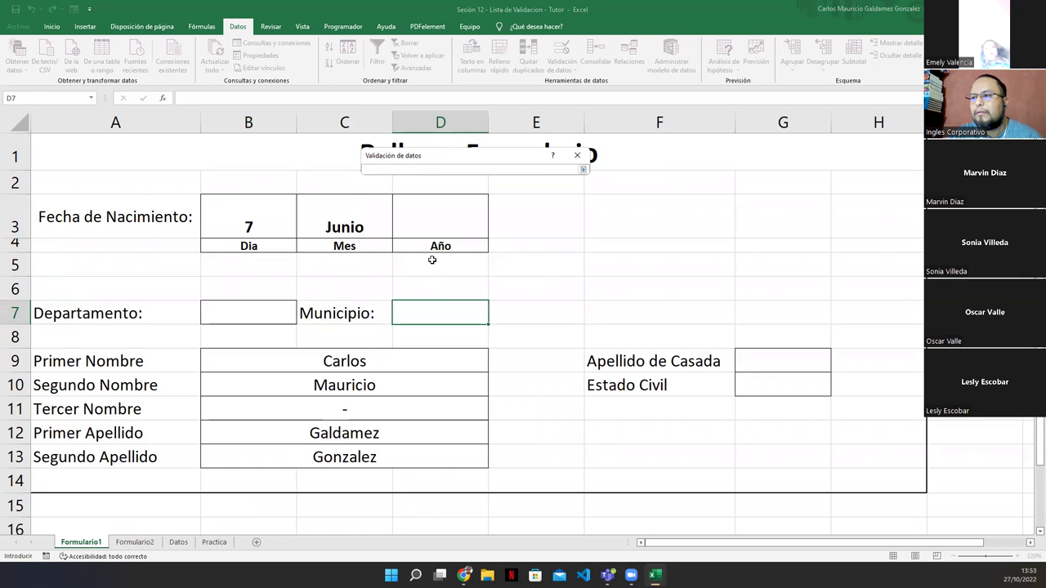
{"action": "left_click", "coordinate": [179, 544]}
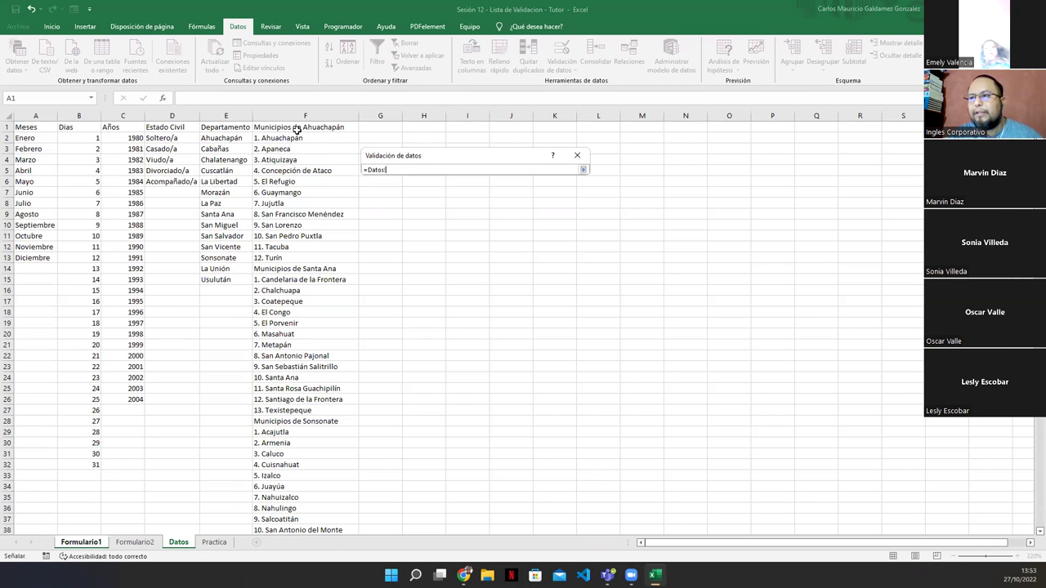
{"action": "left_click", "coordinate": [292, 126]}
{"action": "key", "text": "ctrl+shift+Down"}
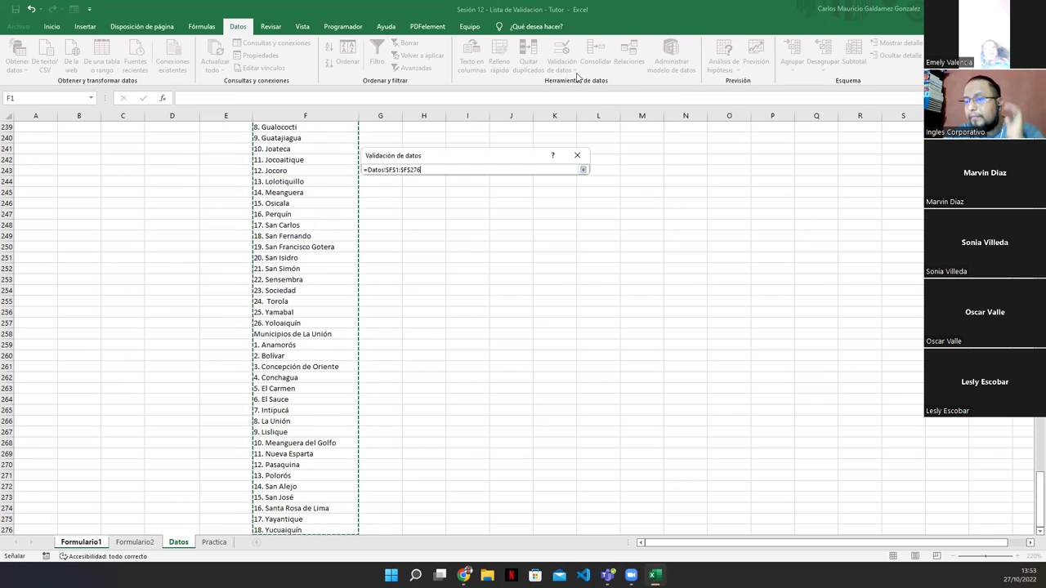
{"action": "left_click", "coordinate": [583, 170]}
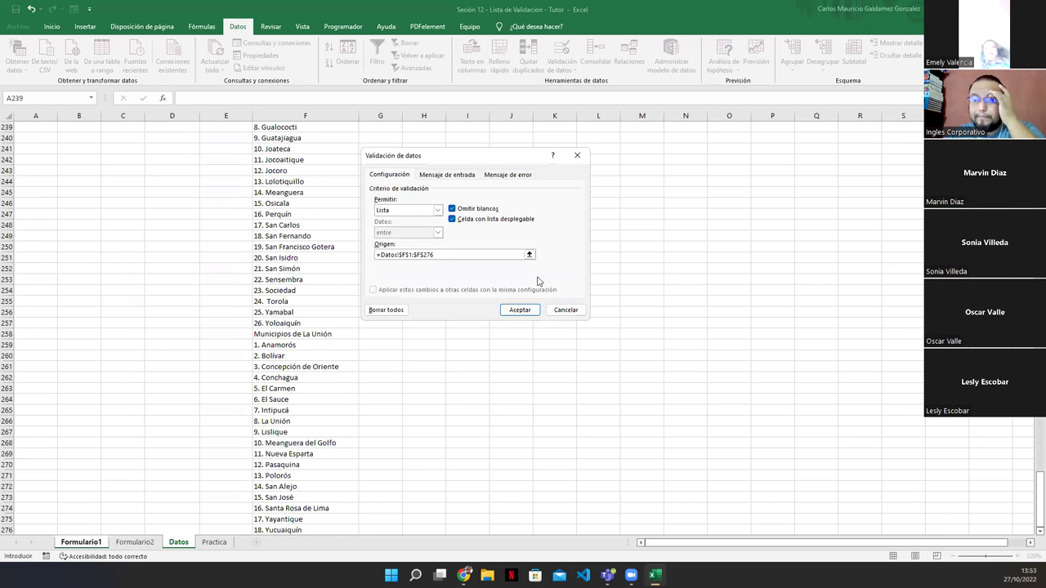
{"action": "left_click", "coordinate": [519, 310]}
{"action": "left_click", "coordinate": [254, 317]}
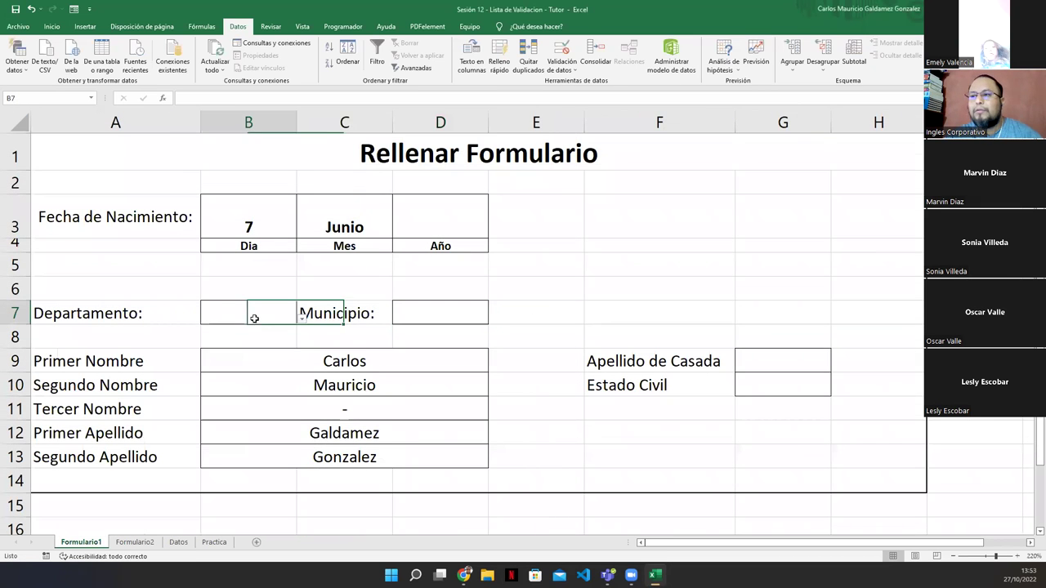
Choose San Vicente as Departamento in B7 and 13. Verapaz as Municipio in D7
{"action": "left_click", "coordinate": [302, 319]}
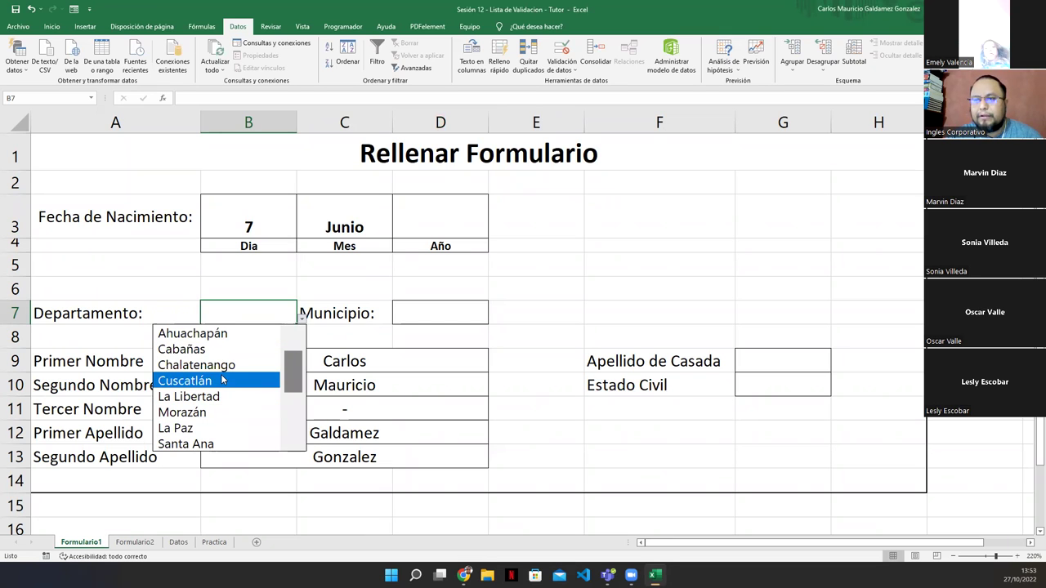
{"action": "scroll", "coordinate": [245, 412], "scroll_direction": "down", "scroll_amount": 2}
{"action": "left_click", "coordinate": [202, 399]}
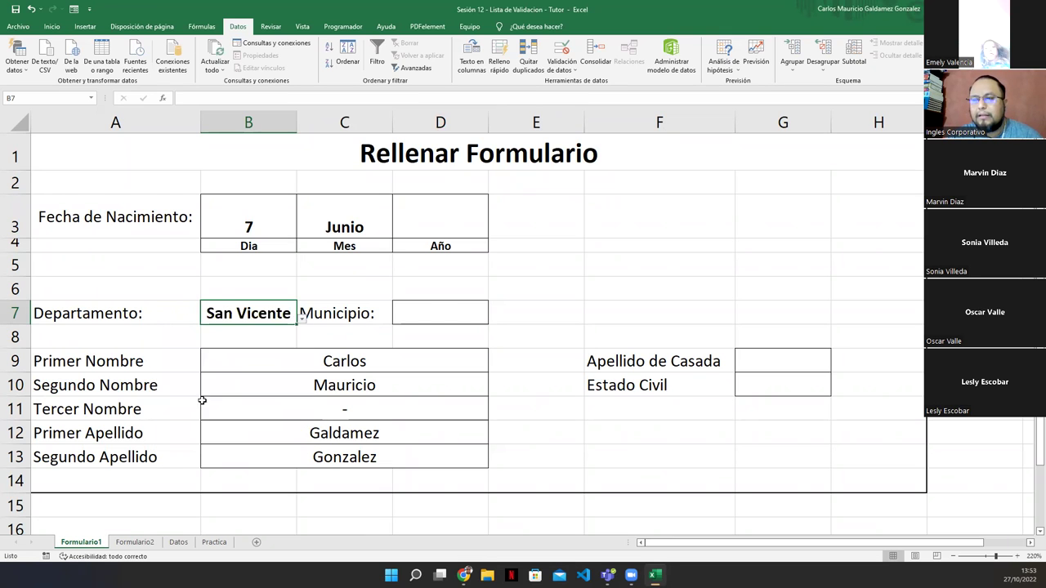
{"action": "left_click", "coordinate": [439, 311]}
{"action": "left_click", "coordinate": [493, 319]}
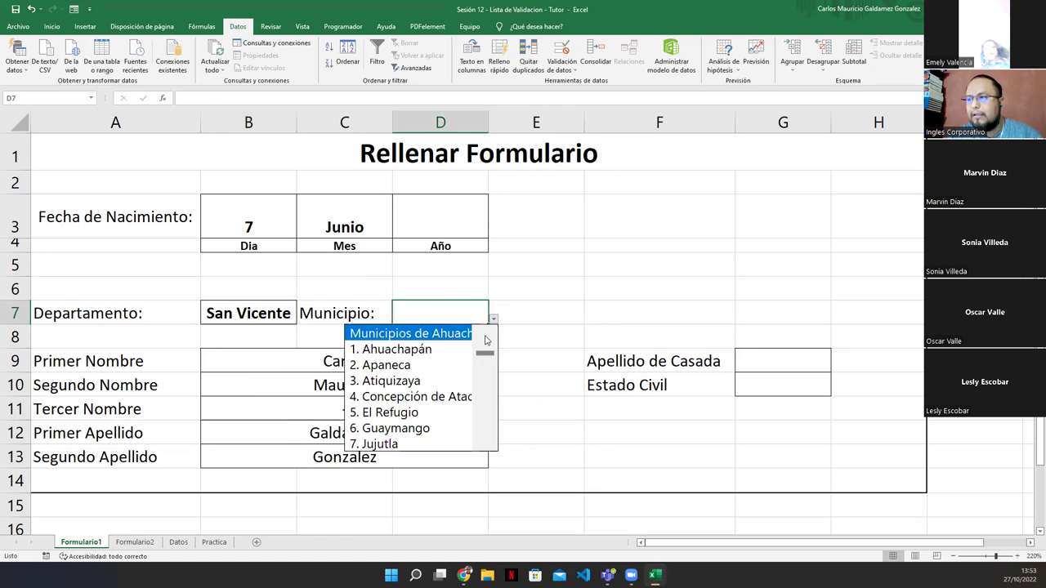
{"action": "left_click_drag", "start_coordinate": [489, 358], "coordinate": [490, 379]}
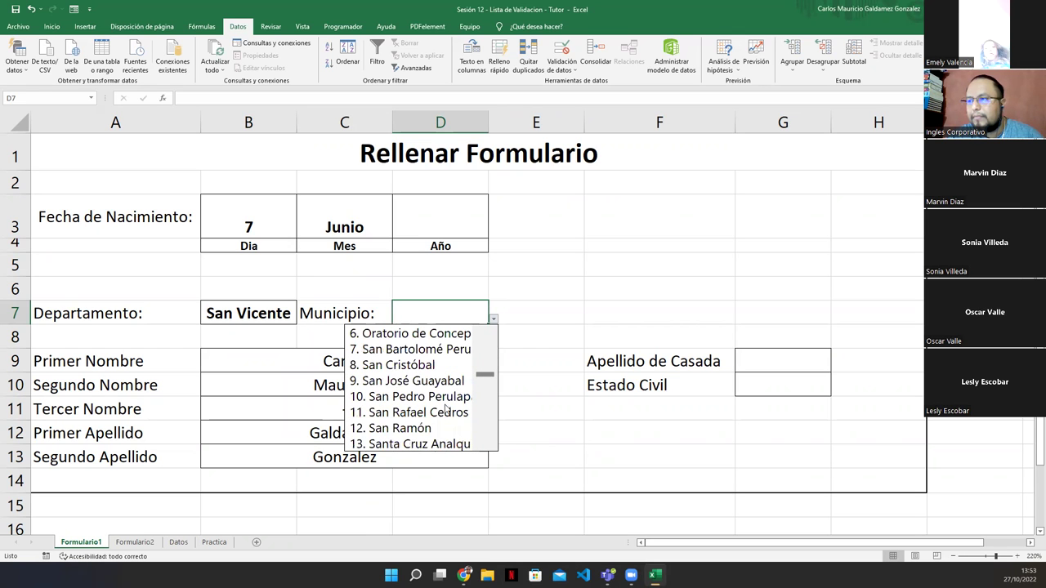
{"action": "left_click_drag", "start_coordinate": [485, 379], "coordinate": [487, 393]}
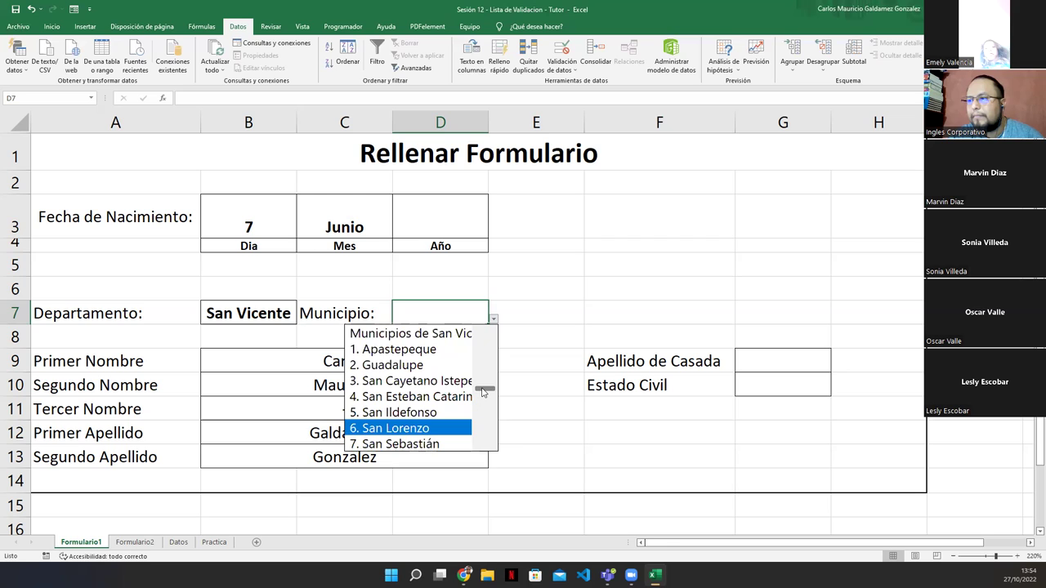
{"action": "scroll", "coordinate": [482, 393], "scroll_direction": "down", "scroll_amount": 2}
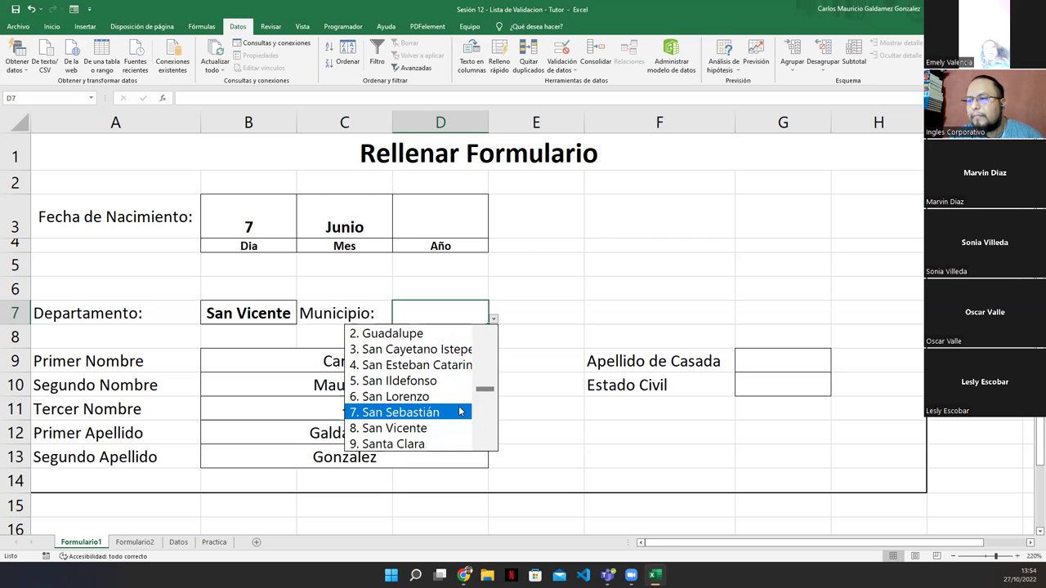
{"action": "scroll", "coordinate": [490, 393], "scroll_direction": "down", "scroll_amount": 3}
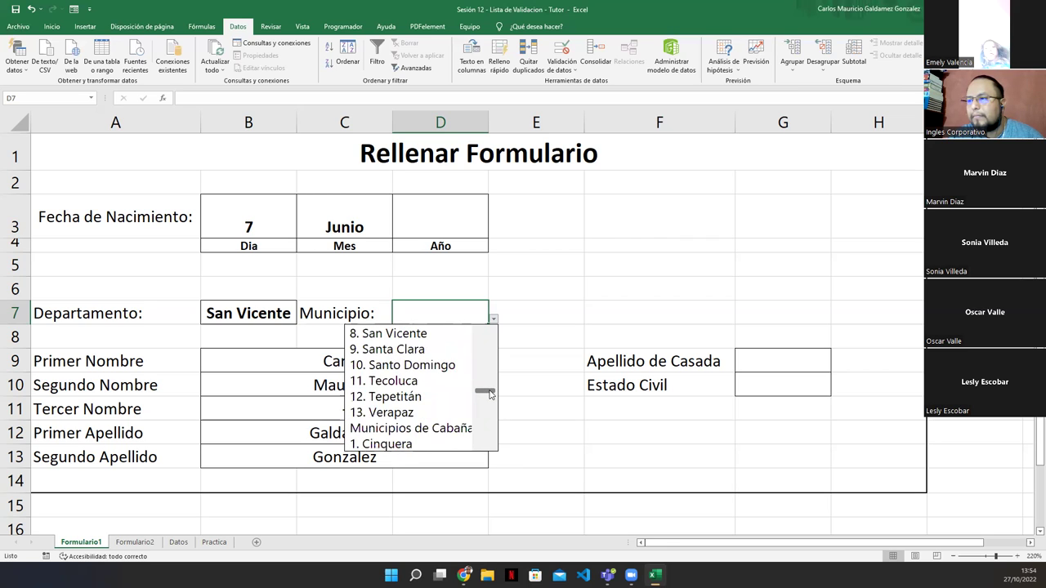
{"action": "key", "text": "Escape"}
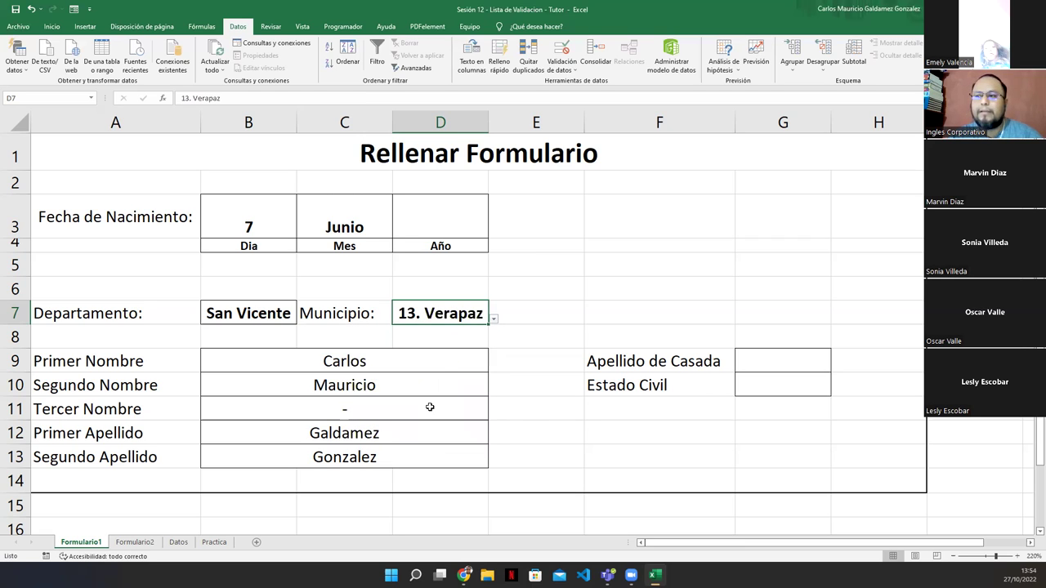
{"action": "left_click_drag", "start_coordinate": [484, 122], "coordinate": [482, 122]}
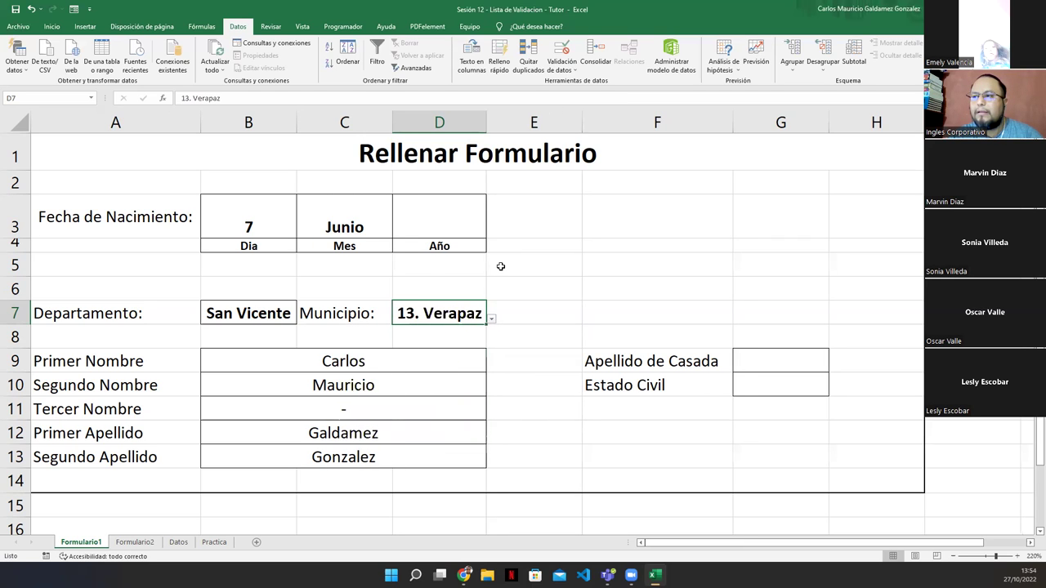
Set the birth date's year in D3 to 1984 and day in B3 to 30
{"action": "left_click", "coordinate": [444, 210]}
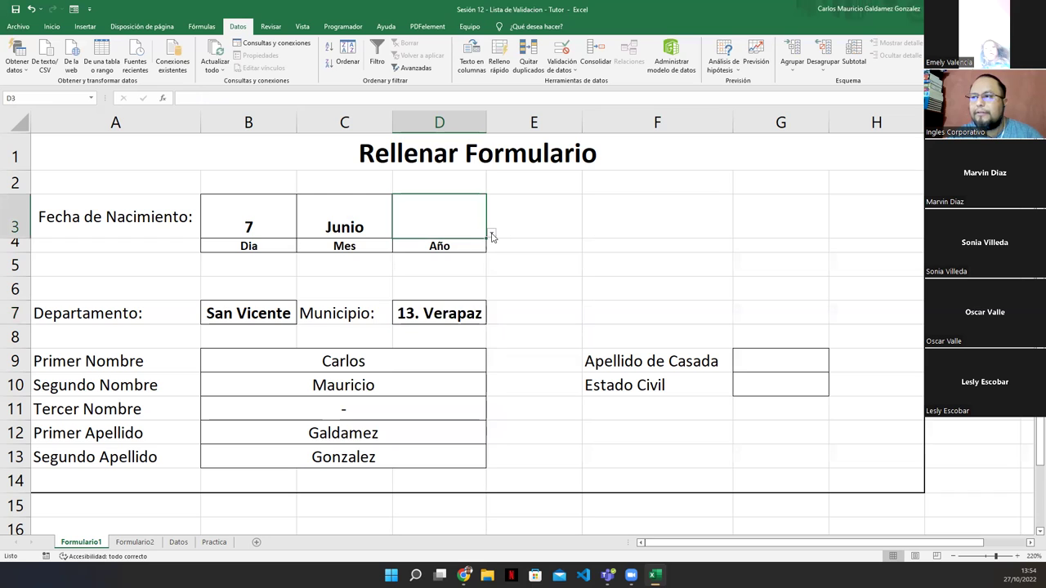
{"action": "left_click", "coordinate": [491, 233]}
{"action": "left_click", "coordinate": [407, 311]}
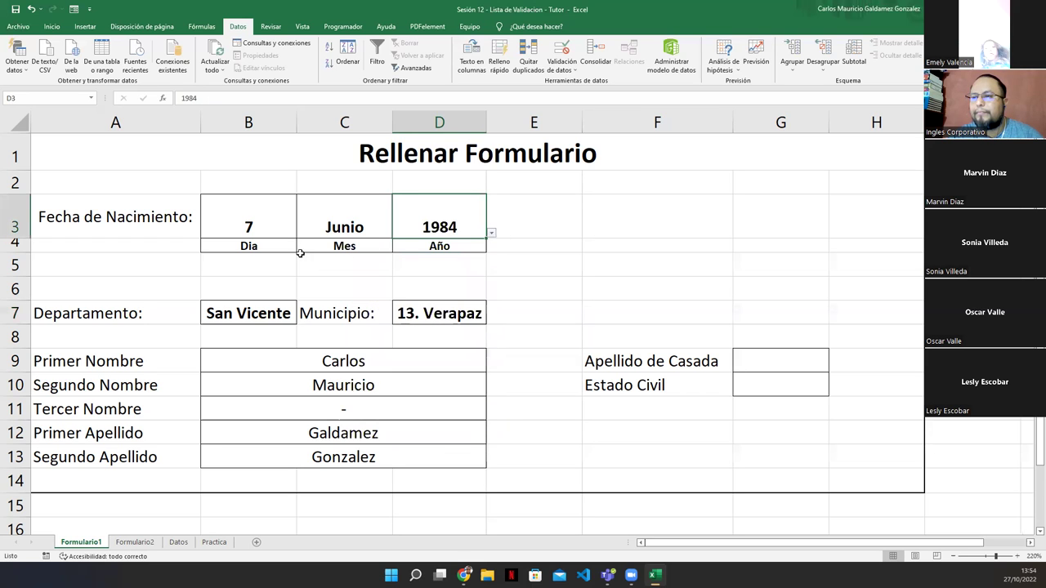
{"action": "left_click", "coordinate": [272, 226]}
{"action": "left_click", "coordinate": [302, 233]}
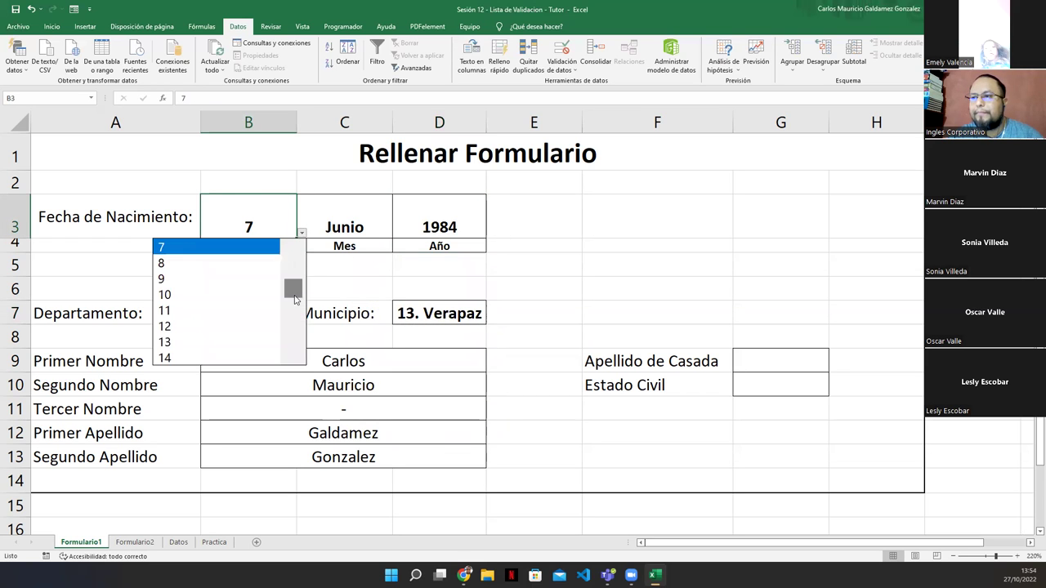
{"action": "left_click_drag", "start_coordinate": [293, 292], "coordinate": [293, 329]}
{"action": "left_click", "coordinate": [185, 343]}
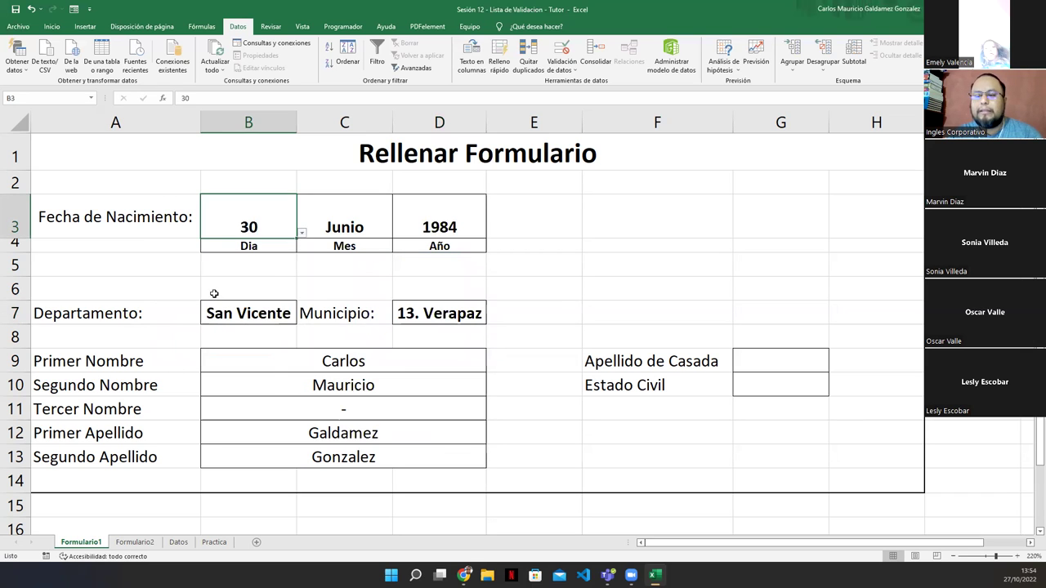
{"action": "left_click", "coordinate": [145, 286]}
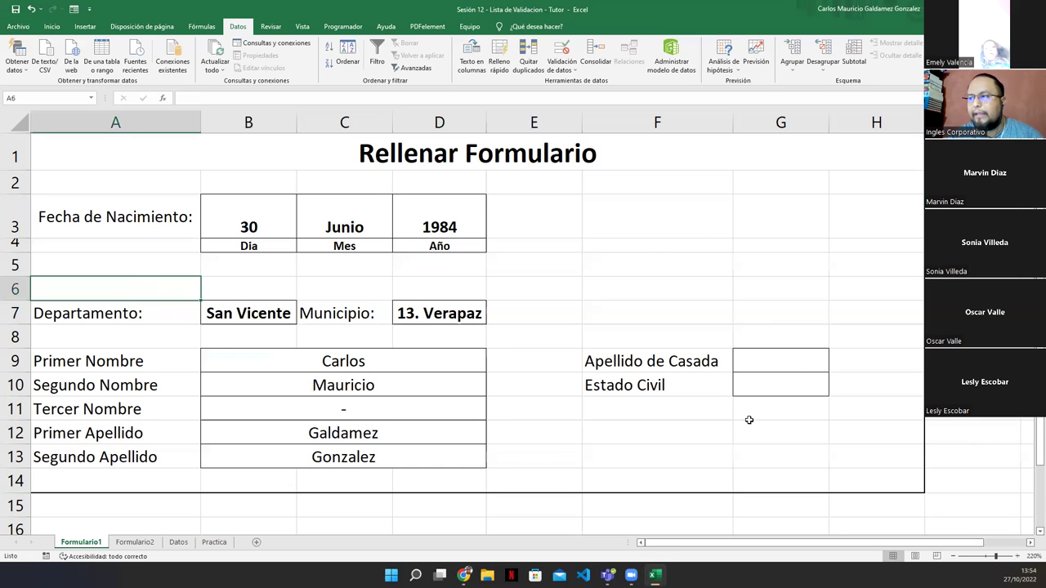
{"action": "left_click", "coordinate": [779, 364]}
{"action": "left_click", "coordinate": [761, 379]}
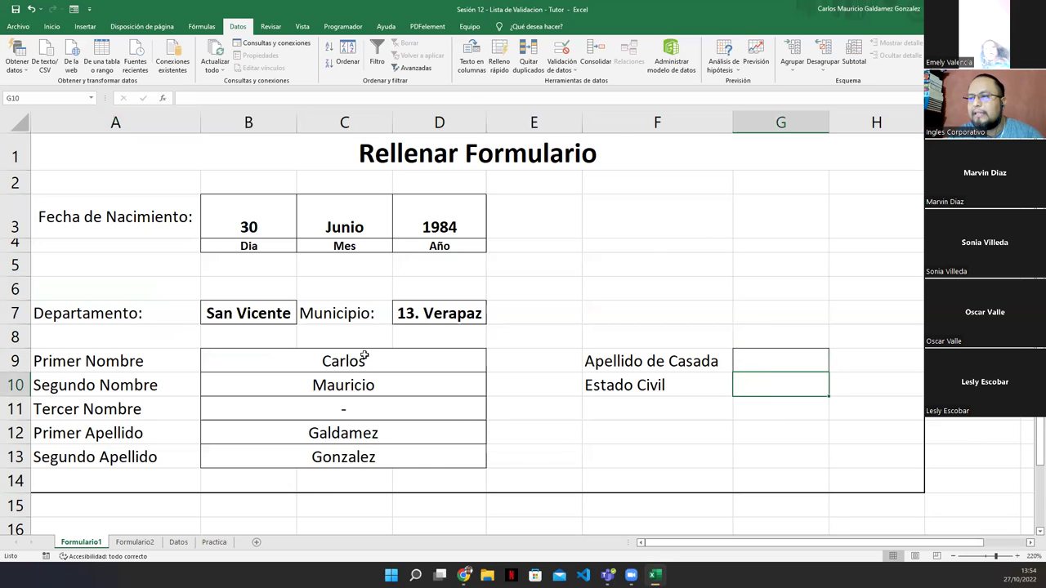
Give the Estado Civil cell G10 a list validation sourced from Datos!$D$2:$D$6
{"action": "left_click", "coordinate": [555, 56]}
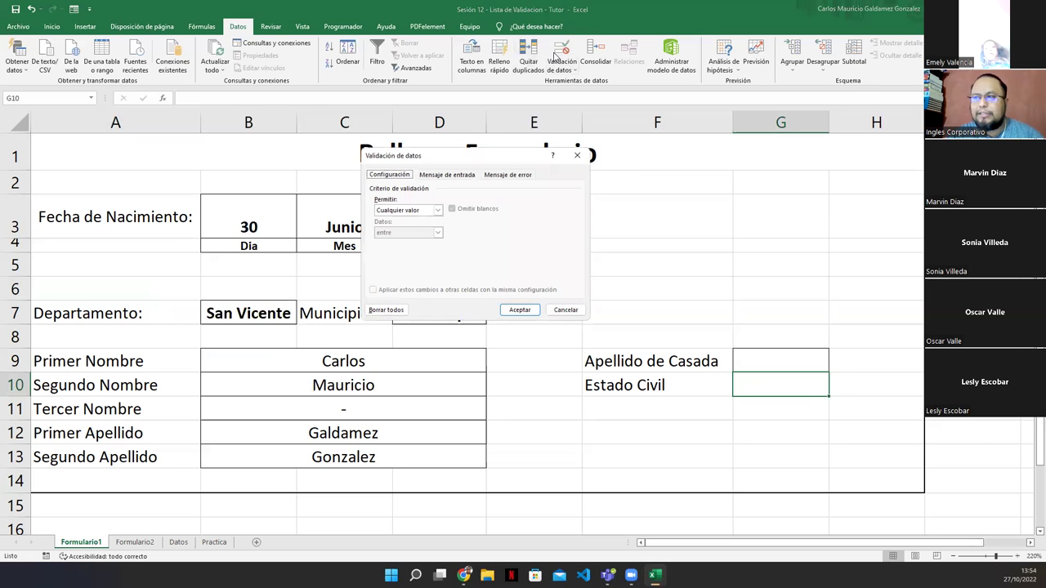
{"action": "left_click", "coordinate": [437, 211]}
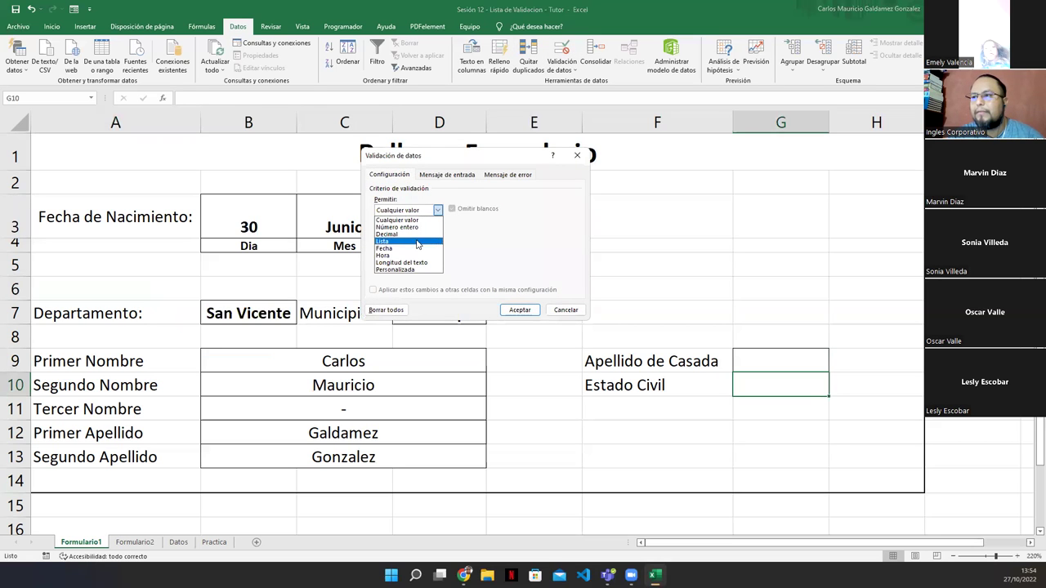
{"action": "left_click", "coordinate": [415, 243]}
{"action": "left_click", "coordinate": [529, 254]}
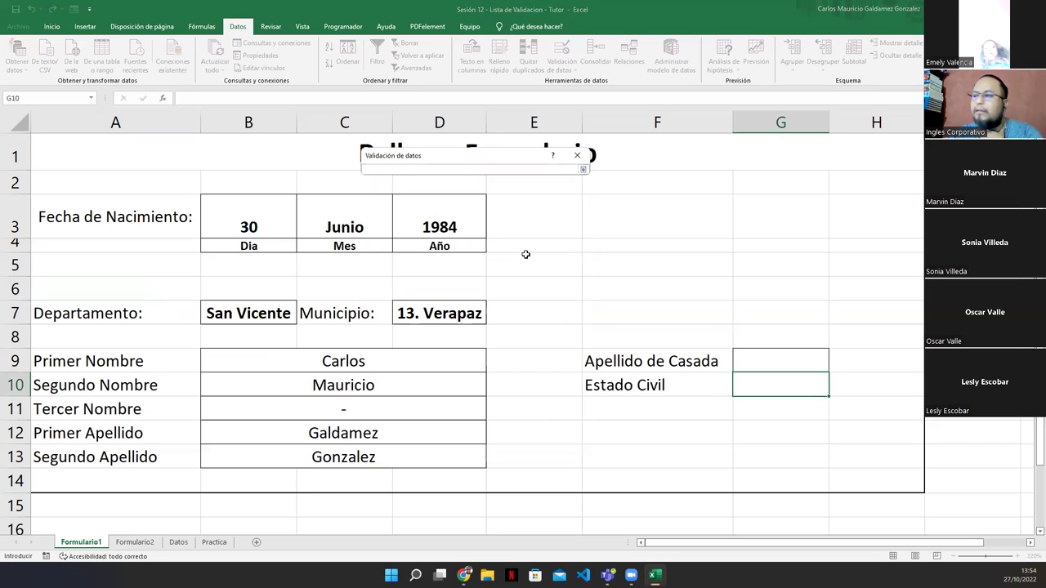
{"action": "left_click", "coordinate": [179, 541]}
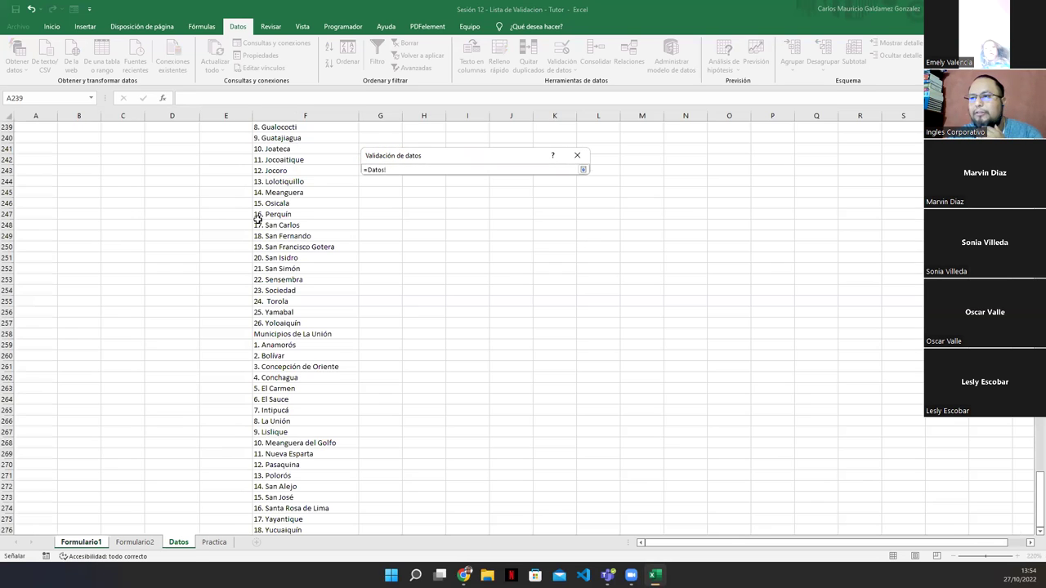
{"action": "scroll", "coordinate": [250, 298], "scroll_direction": "up", "scroll_amount": 20}
{"action": "scroll", "coordinate": [250, 298], "scroll_direction": "up", "scroll_amount": 13}
{"action": "left_click", "coordinate": [271, 298]}
{"action": "key", "text": "ctrl+Up"}
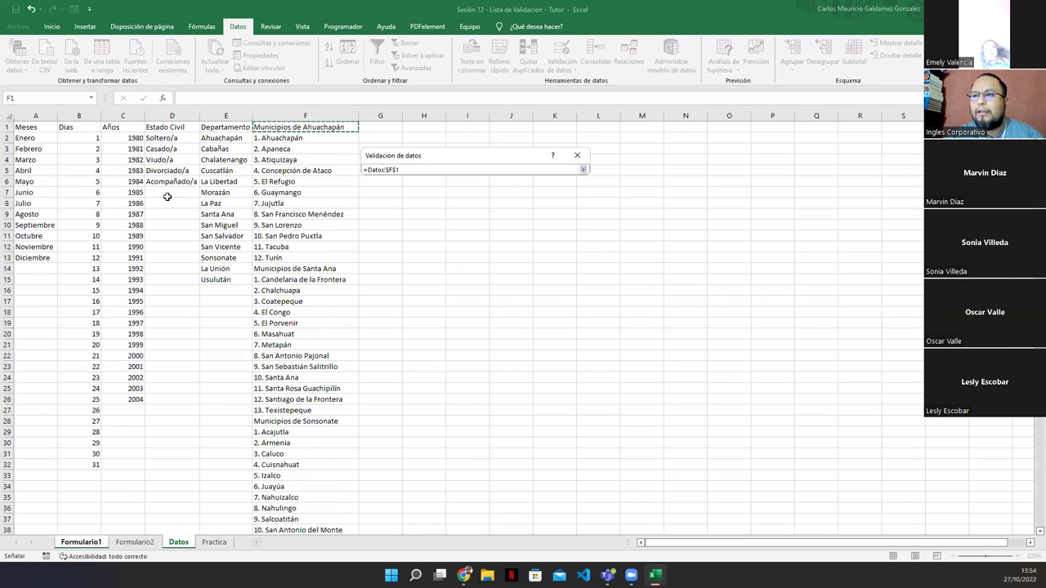
{"action": "left_click_drag", "start_coordinate": [170, 139], "coordinate": [170, 181]}
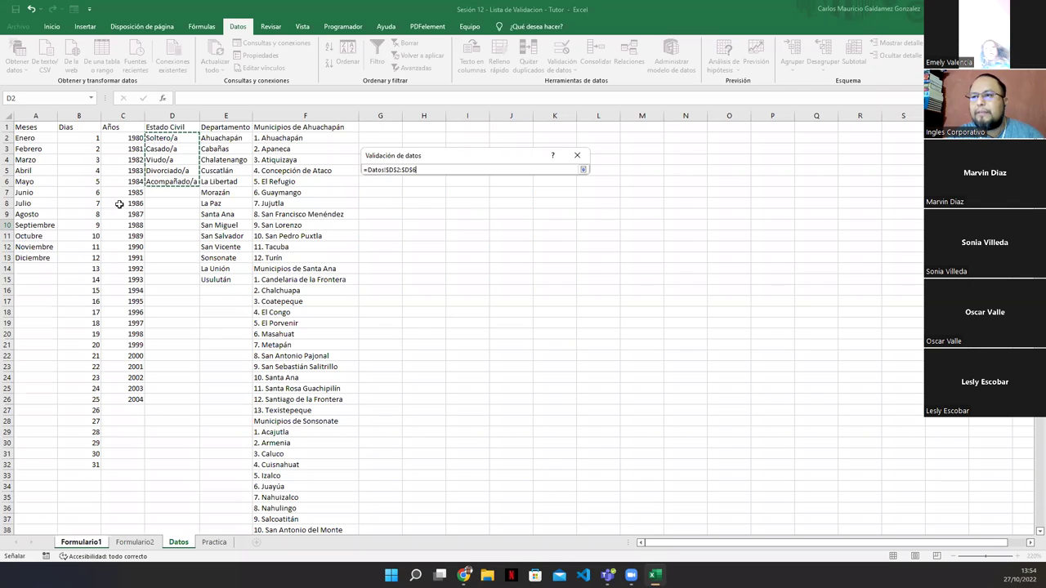
{"action": "left_click", "coordinate": [583, 169]}
{"action": "left_click", "coordinate": [521, 311]}
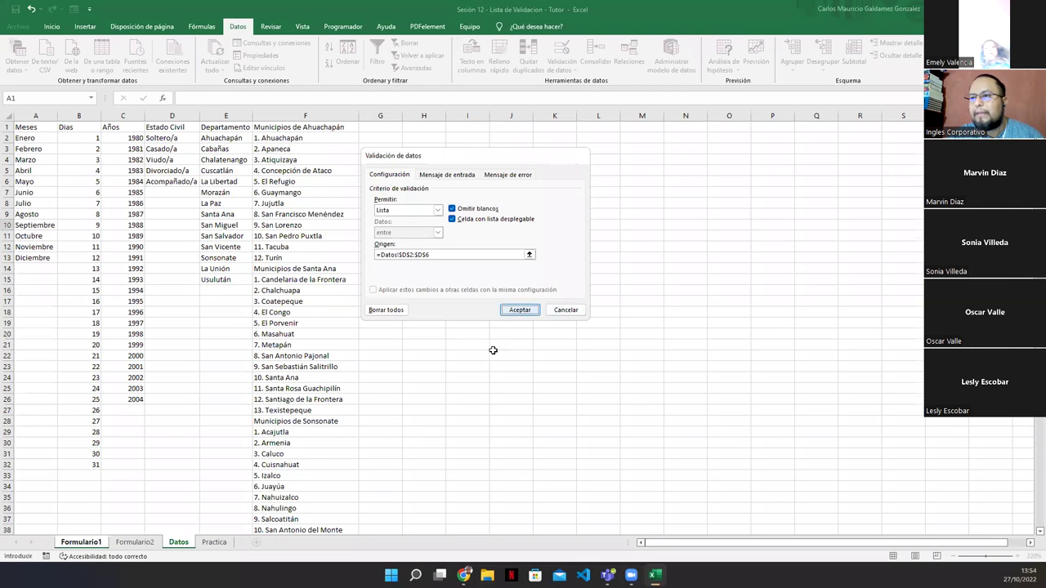
Choose Soltero/a from the Estado Civil drop-down in G10
{"action": "left_click", "coordinate": [804, 400]}
{"action": "left_click", "coordinate": [804, 386]}
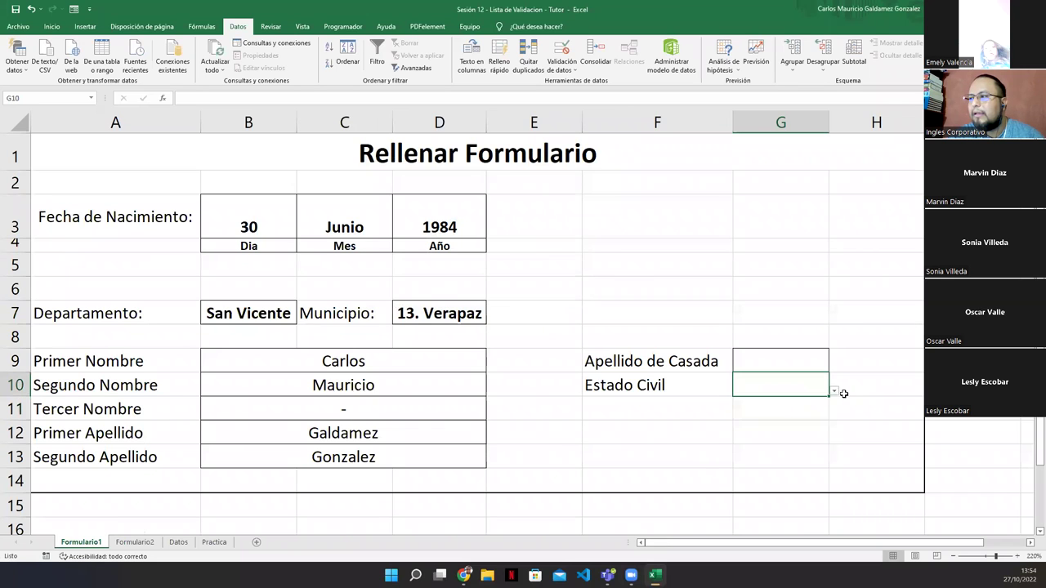
{"action": "left_click", "coordinate": [833, 390]}
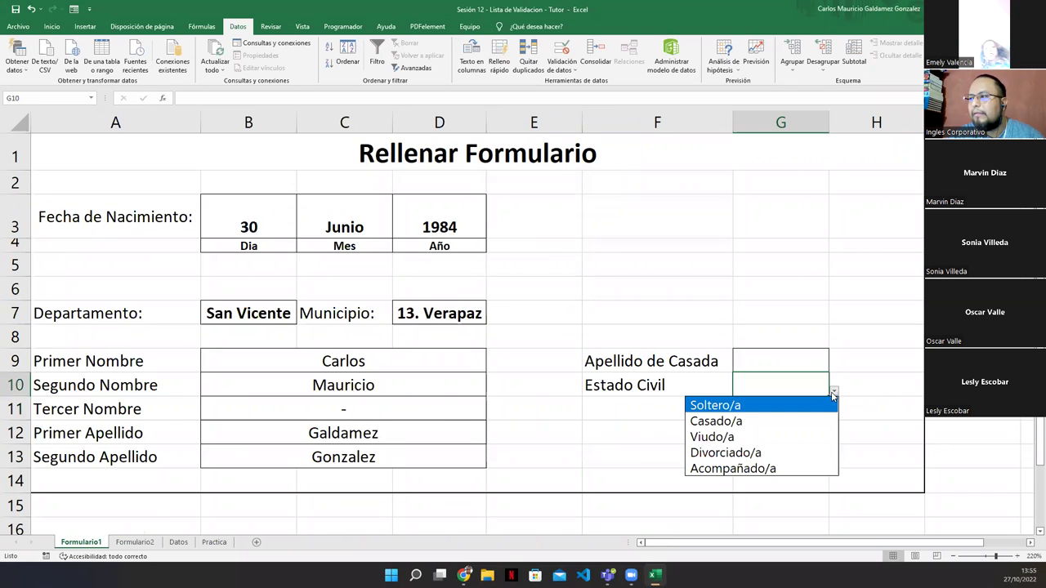
{"action": "left_click", "coordinate": [746, 406]}
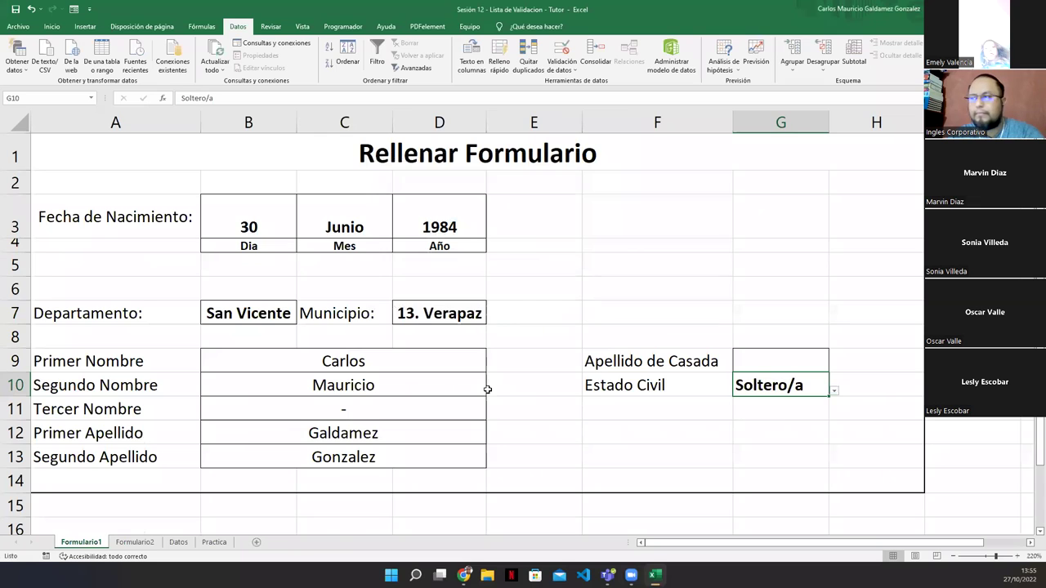
{"action": "left_click", "coordinate": [612, 424]}
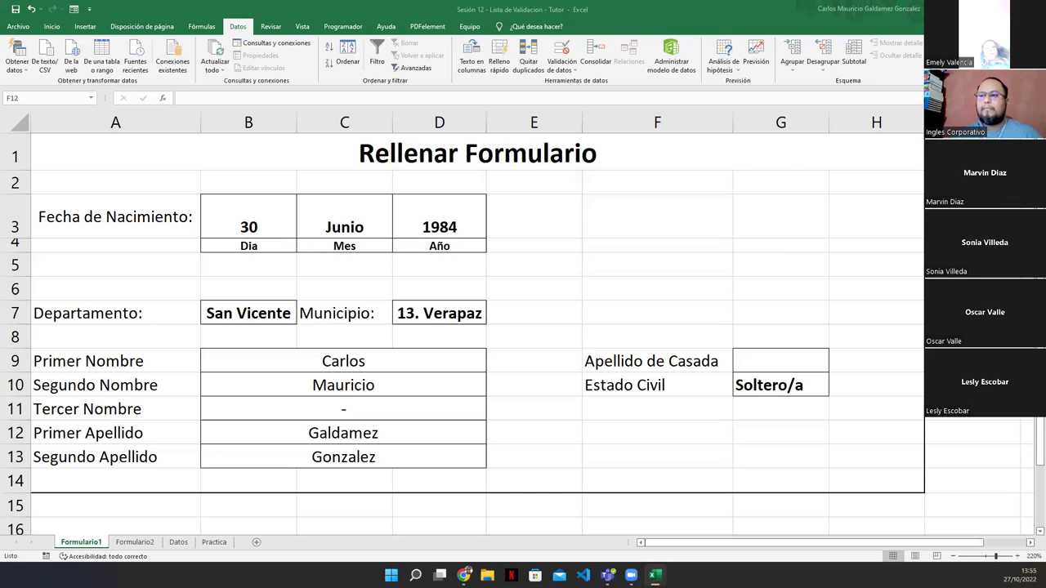
{"action": "left_click", "coordinate": [259, 226]}
{"action": "left_click_drag", "start_coordinate": [368, 225], "coordinate": [433, 229]}
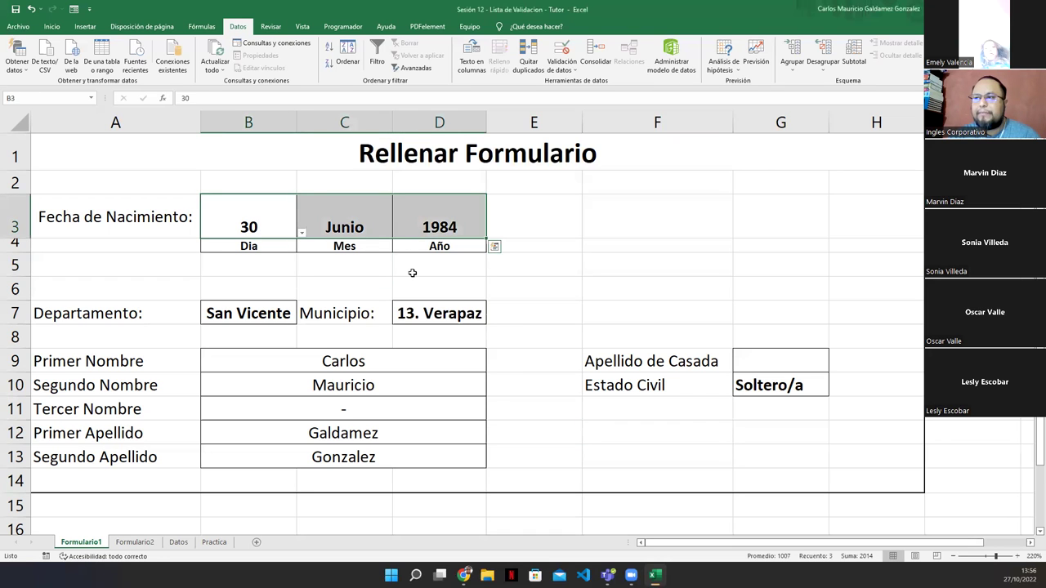
{"action": "left_click", "coordinate": [178, 543]}
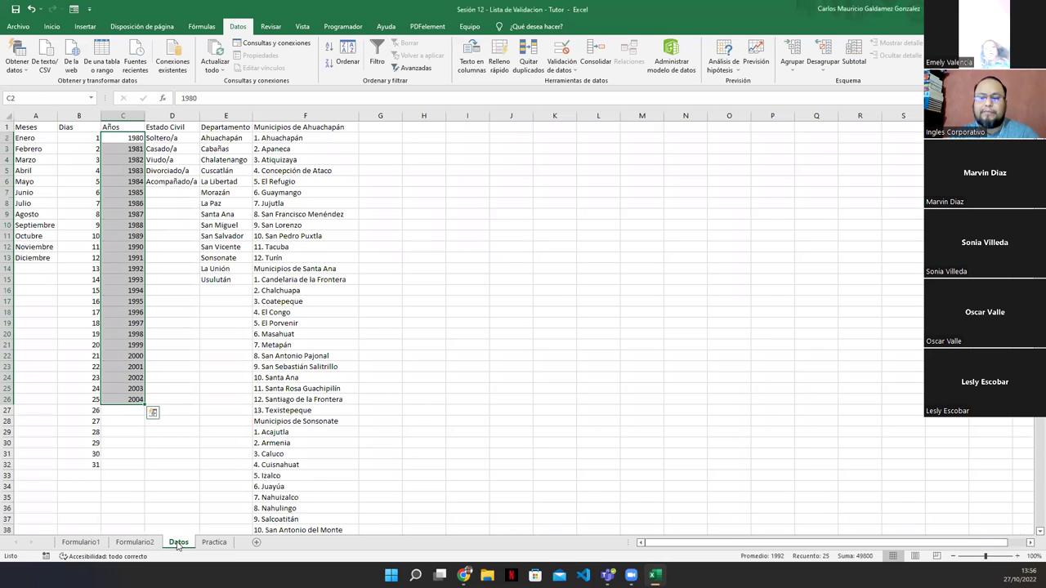
{"action": "left_click", "coordinate": [202, 386]}
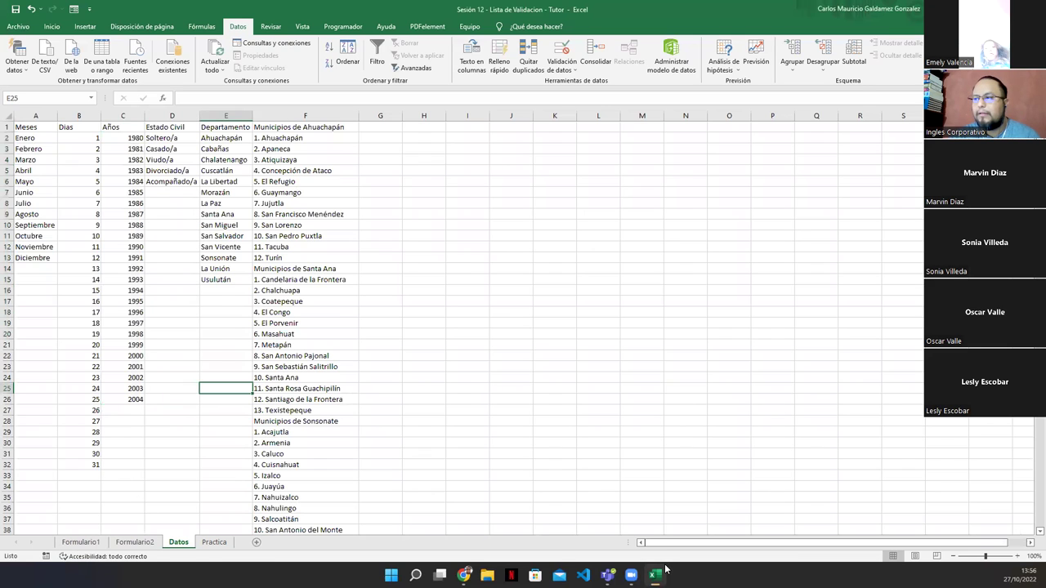
{"action": "left_click", "coordinate": [147, 544]}
{"action": "left_click", "coordinate": [75, 544]}
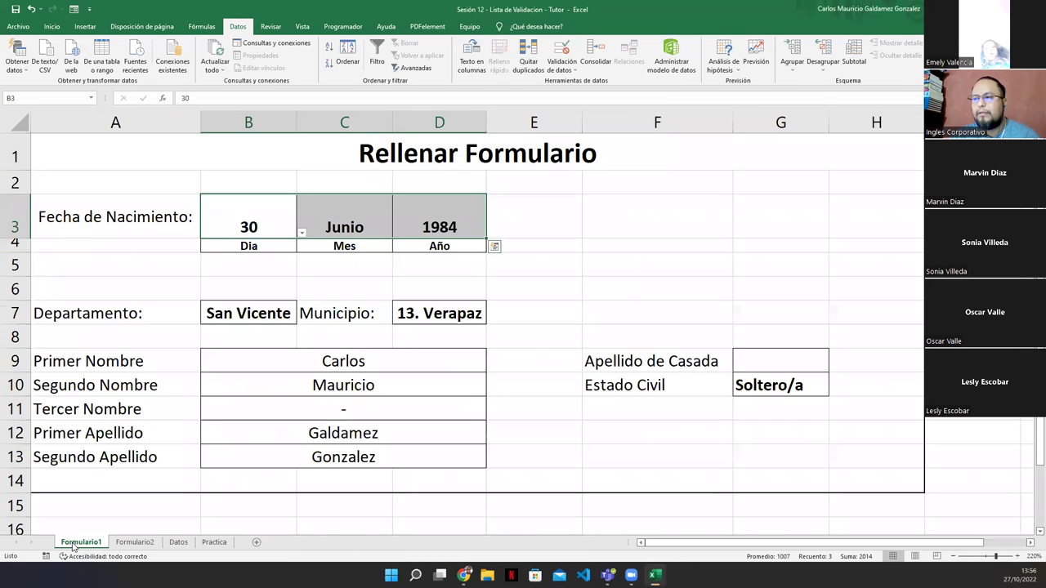
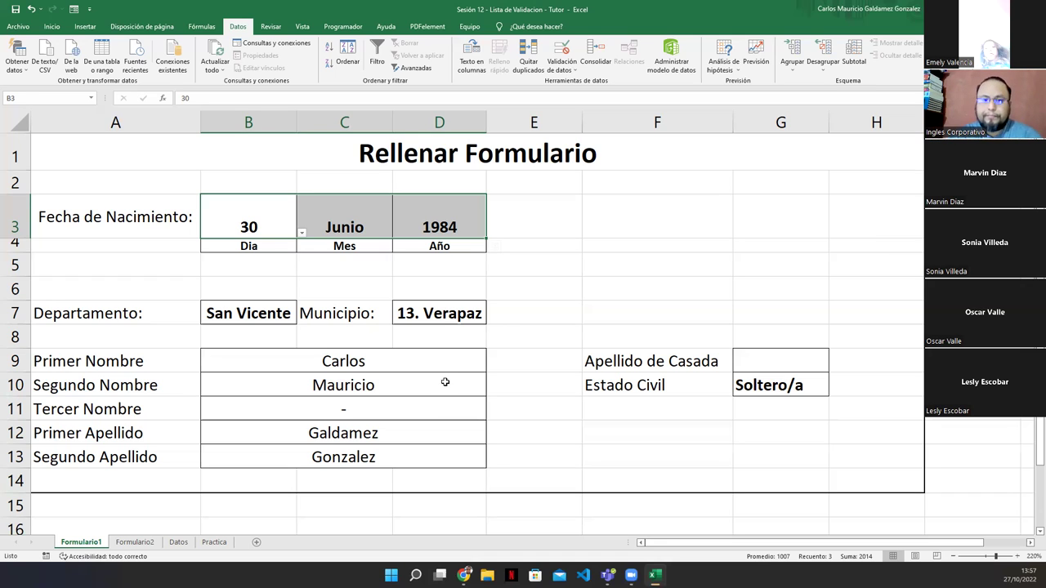
Shift the intake form picture on Formulario2 slightly further right, then switch to the Datos sheet
{"action": "left_click", "coordinate": [137, 543]}
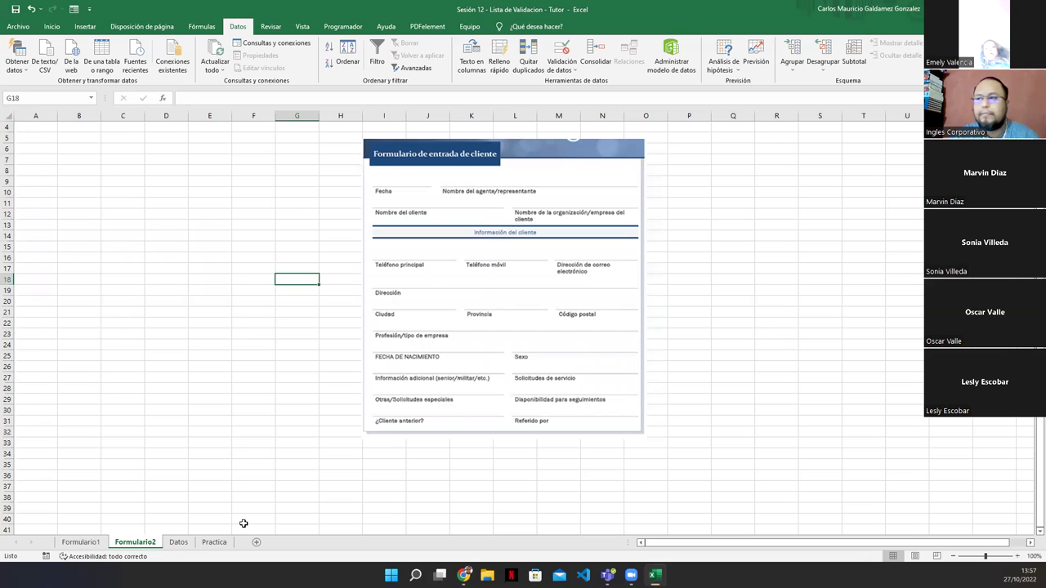
{"action": "left_click", "coordinate": [479, 416]}
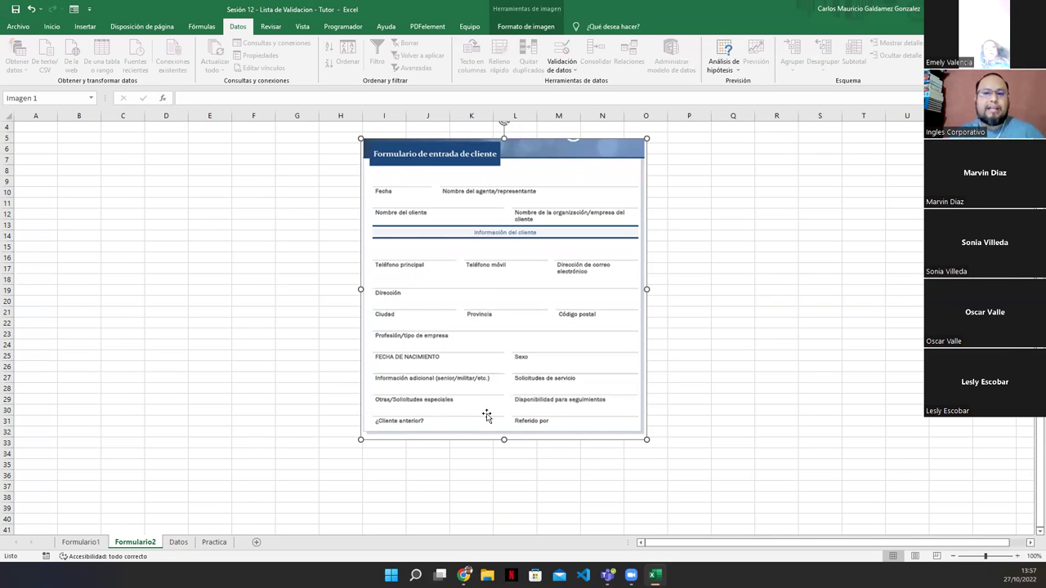
{"action": "left_click_drag", "start_coordinate": [523, 291], "coordinate": [572, 292]}
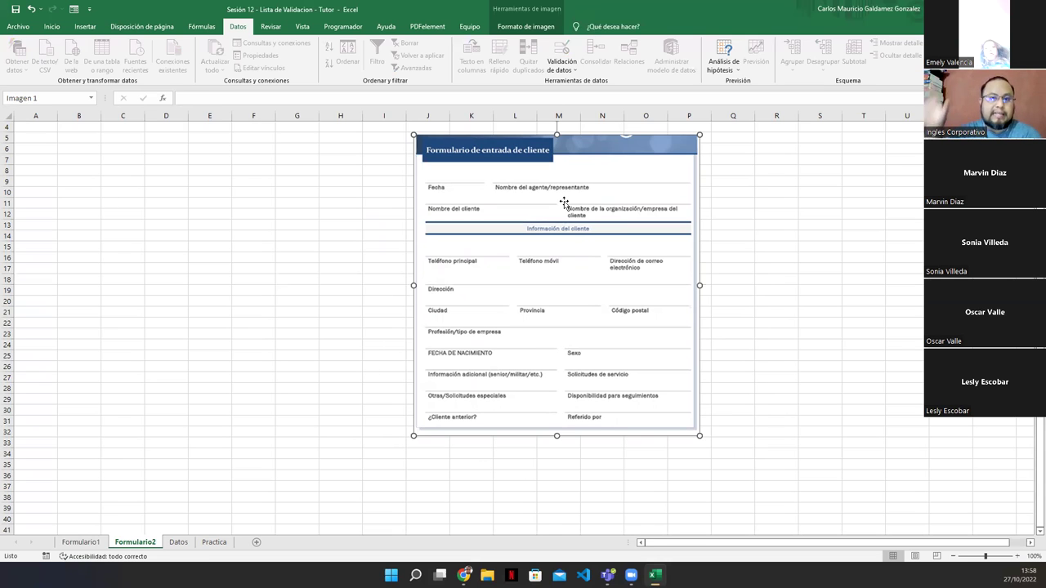
{"action": "left_click", "coordinate": [179, 544]}
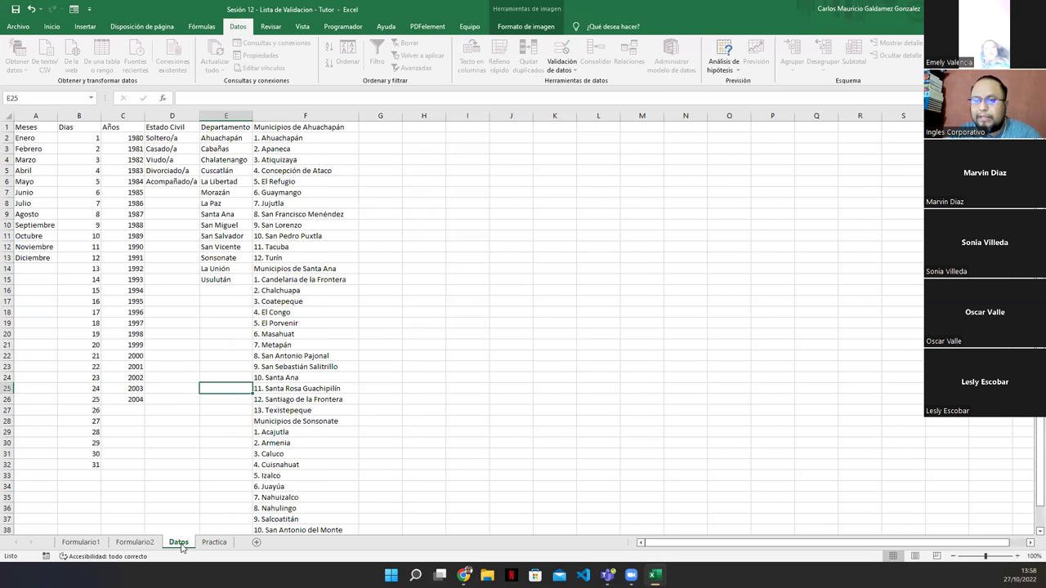
Head Datos column G 'Lista de Clientes', widen it, and enter two client names in G2:G3
{"action": "left_click", "coordinate": [362, 128]}
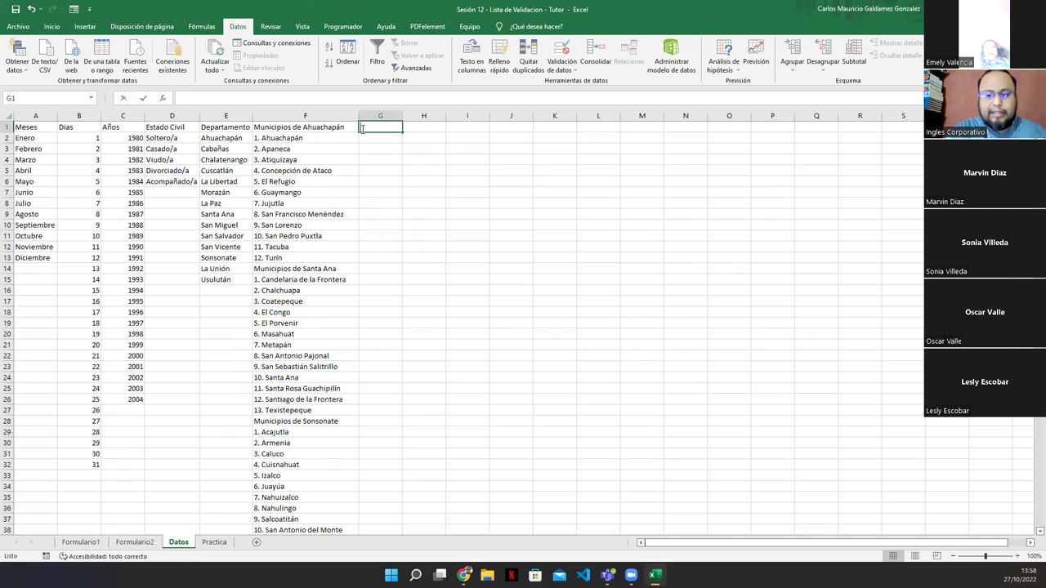
{"action": "type", "text": "Lista de Cliente"}
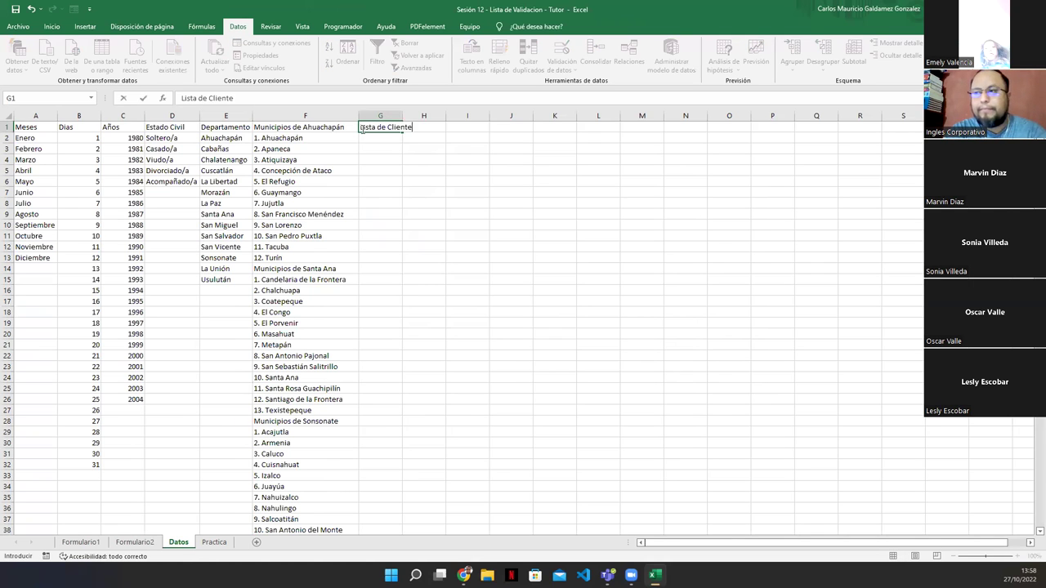
{"action": "type", "text": "s"}
{"action": "key", "text": "Return"}
{"action": "left_click_drag", "start_coordinate": [402, 116], "coordinate": [439, 121]}
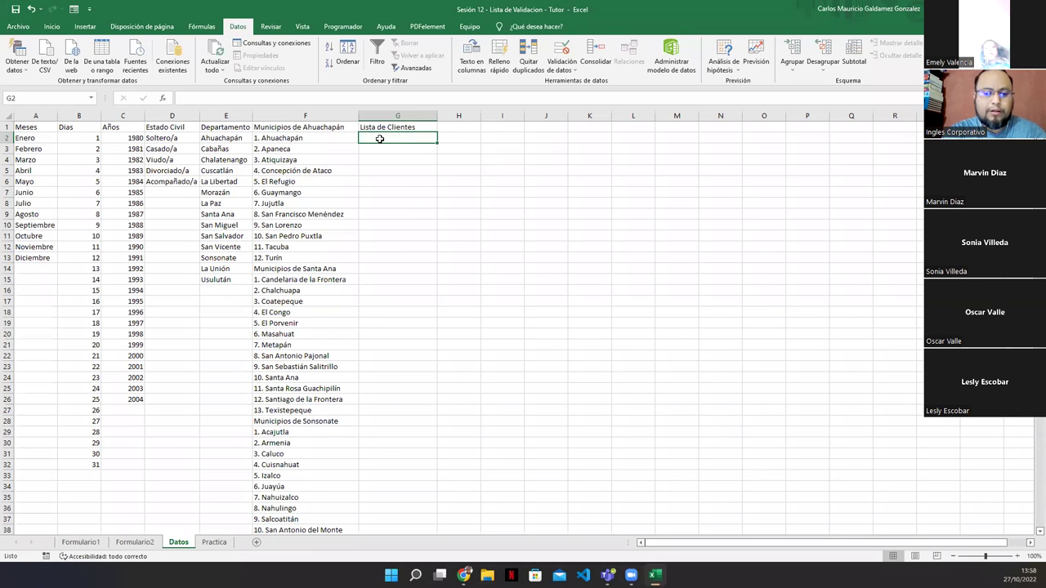
{"action": "type", "text": "Juan Pérez"}
{"action": "key", "text": "Return"}
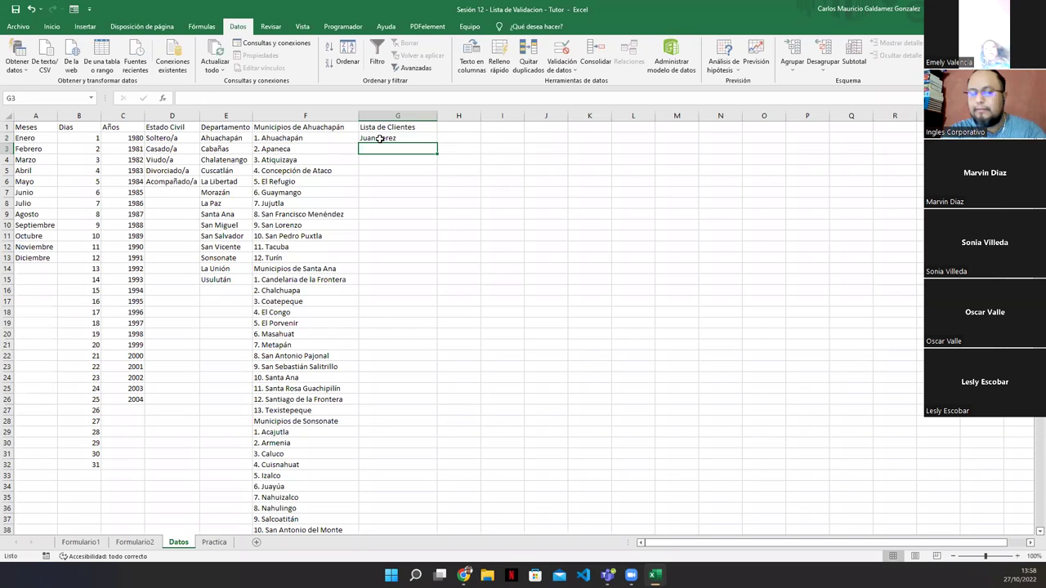
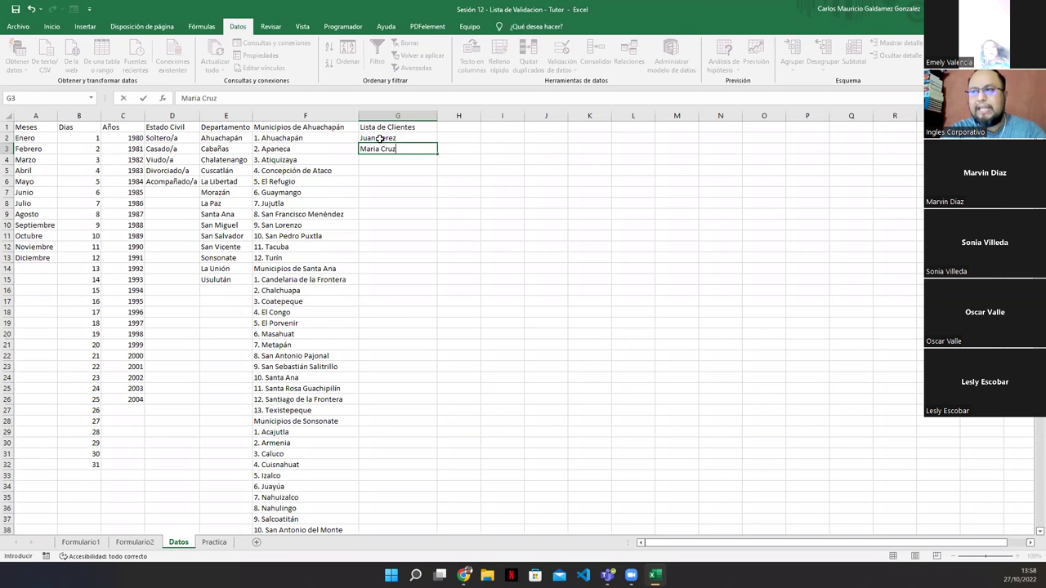
{"action": "key", "text": "Return"}
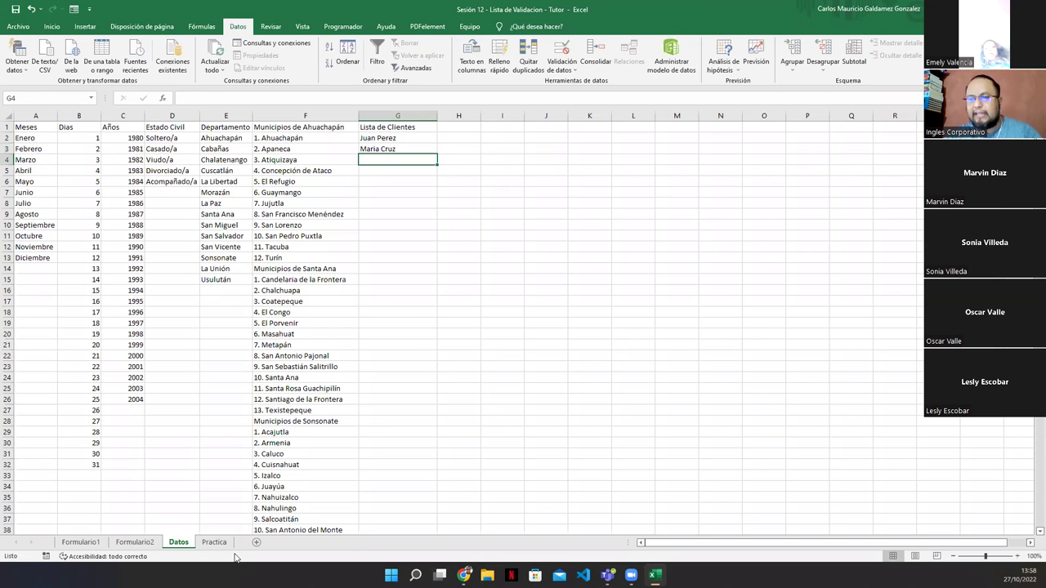
{"action": "left_click", "coordinate": [143, 543]}
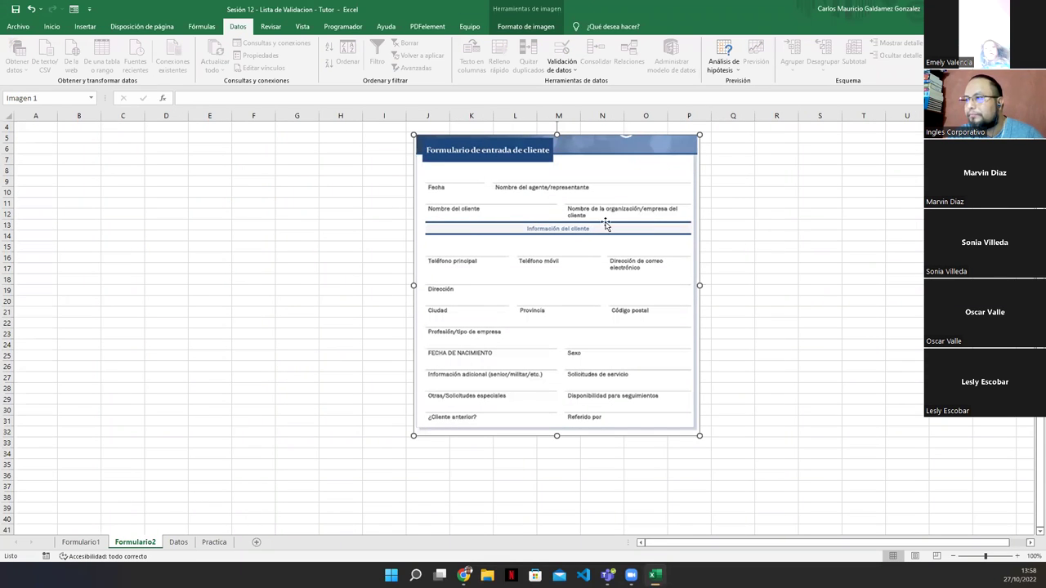
Start a second list on Datos with the header 'Organizaciones' in H1
{"action": "left_click", "coordinate": [179, 541]}
{"action": "left_click", "coordinate": [463, 123]}
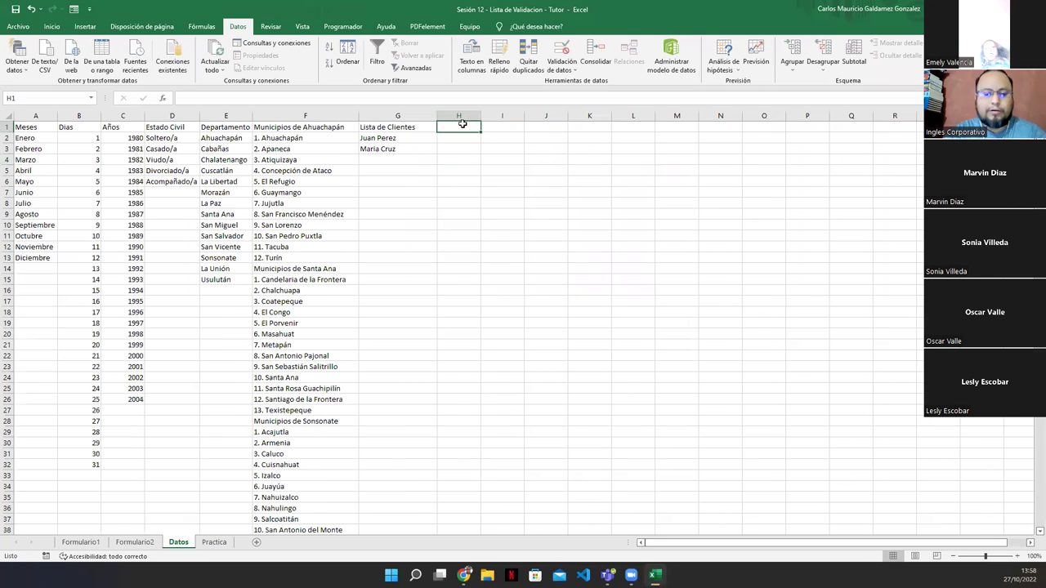
{"action": "type", "text": "Organizaciones"}
{"action": "key", "text": "Return"}
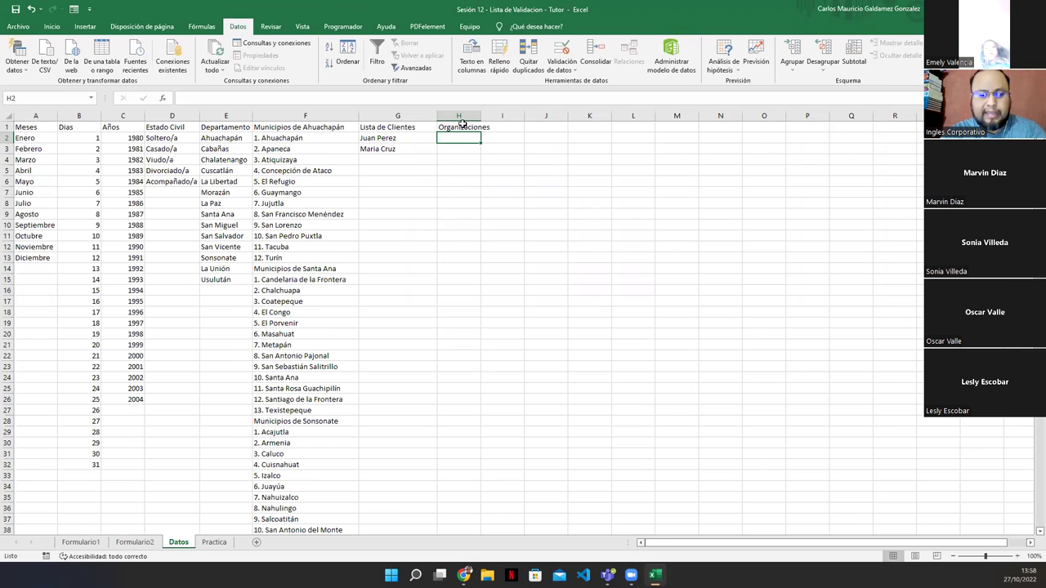
Enter Siman, Tigo, Claro and Movistar in H2:H5
{"action": "type", "text": "Siman"}
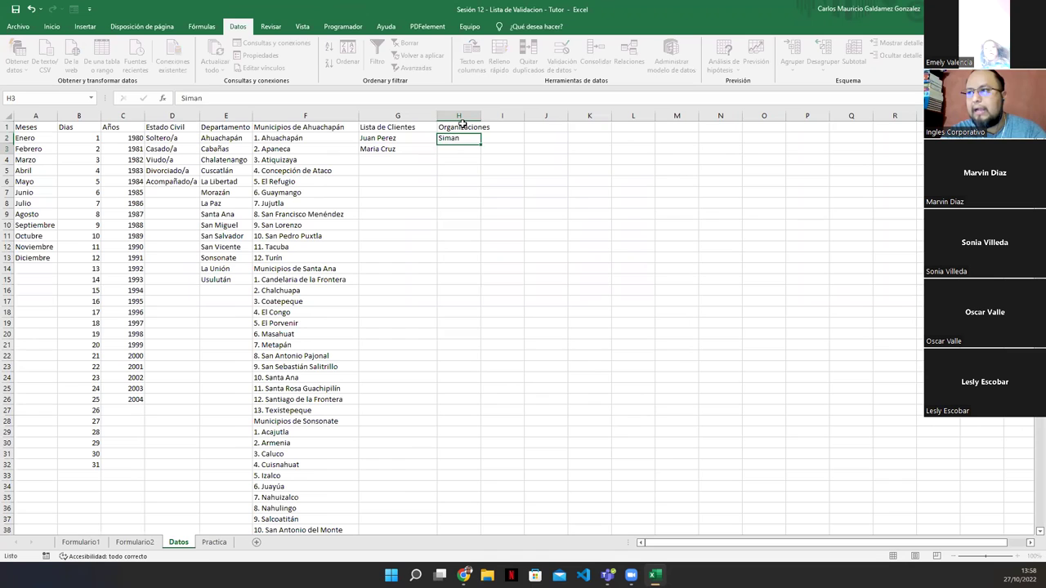
{"action": "key", "text": "Return"}
{"action": "type", "text": "Tigo"}
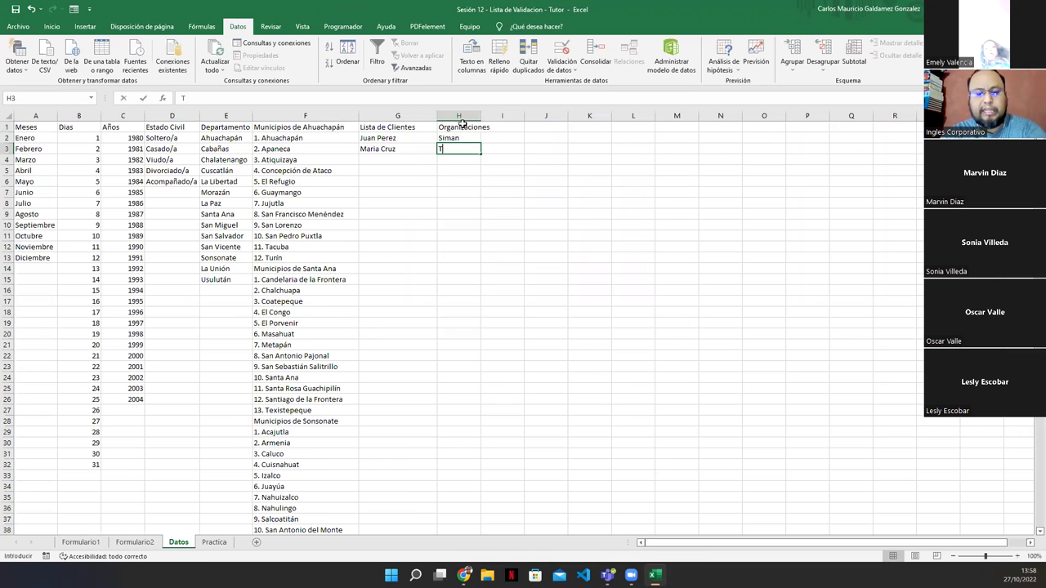
{"action": "key", "text": "Return"}
{"action": "type", "text": "Claro"}
{"action": "key", "text": "Return"}
{"action": "type", "text": "Moviest"}
{"action": "key", "text": "BackSpace"}
{"action": "key", "text": "BackSpace"}
{"action": "key", "text": "BackSpace"}
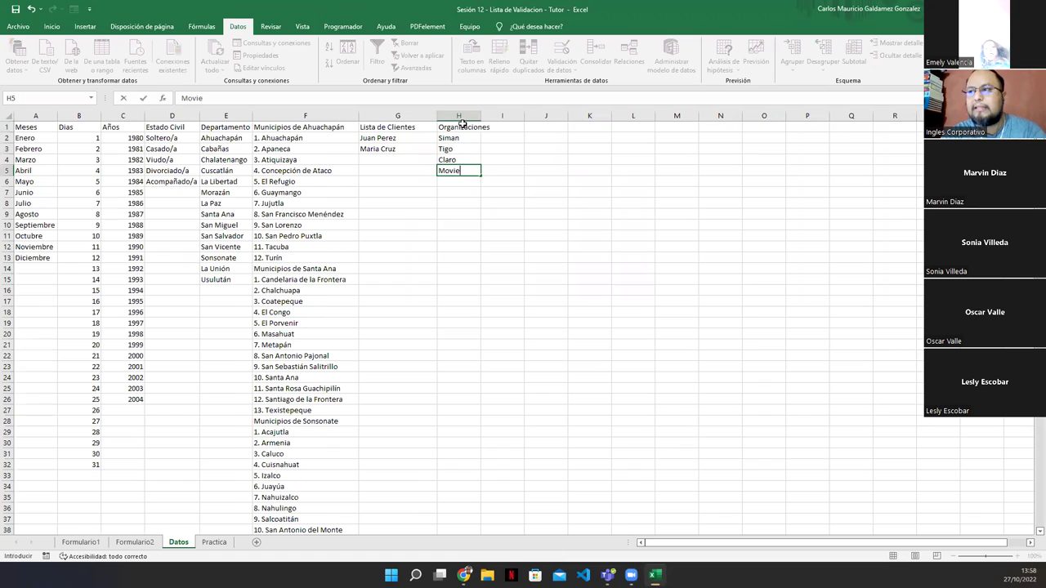
{"action": "type", "text": "rt"}
{"action": "key", "text": "BackSpace"}
{"action": "key", "text": "BackSpace"}
{"action": "type", "text": "star"}
{"action": "key", "text": "Return"}
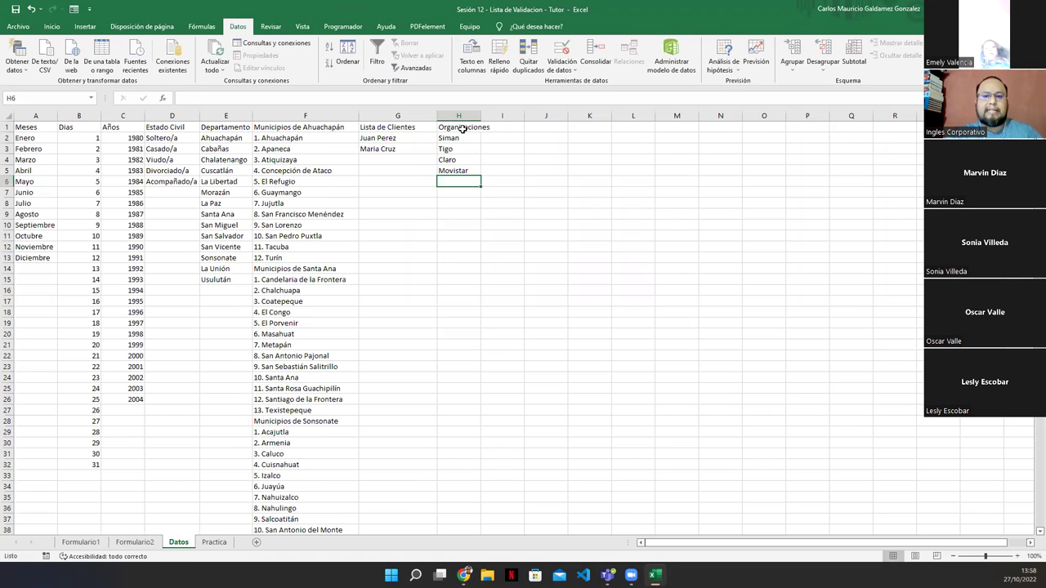
{"action": "left_click", "coordinate": [135, 542]}
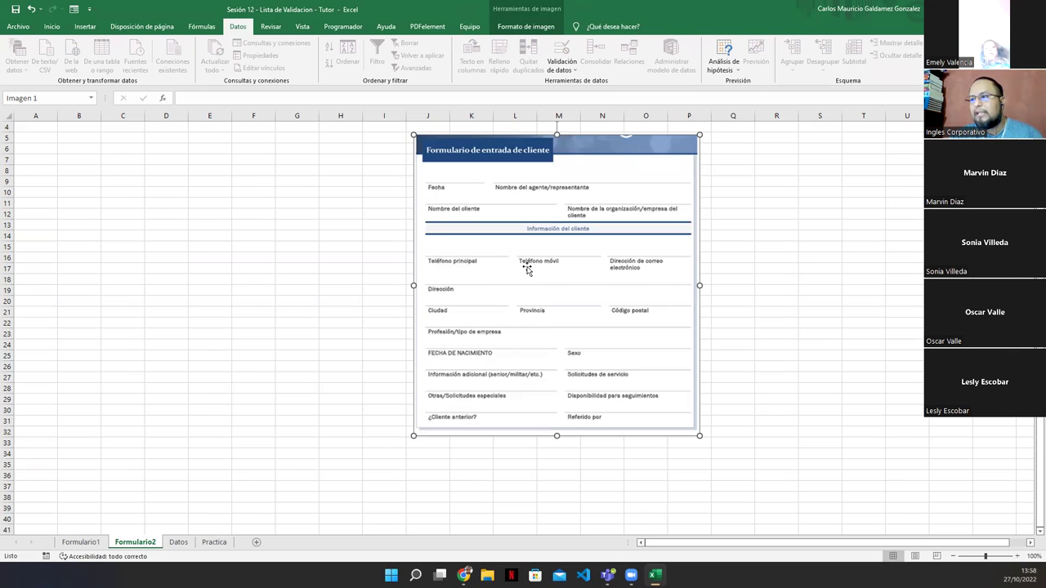
{"action": "left_click", "coordinate": [80, 542]}
{"action": "left_click_drag", "start_coordinate": [266, 363], "coordinate": [286, 453]}
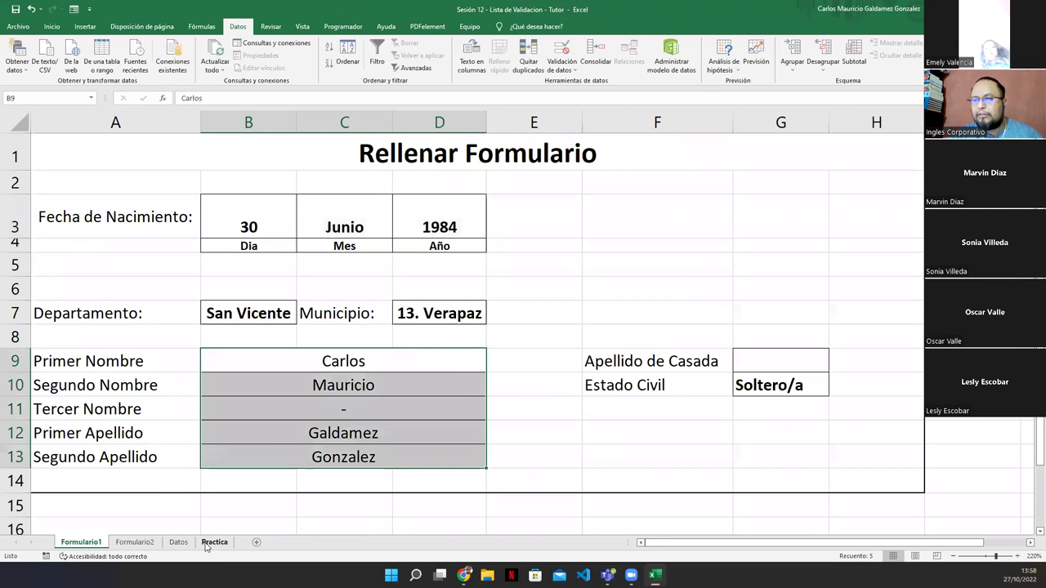
{"action": "left_click", "coordinate": [135, 542]}
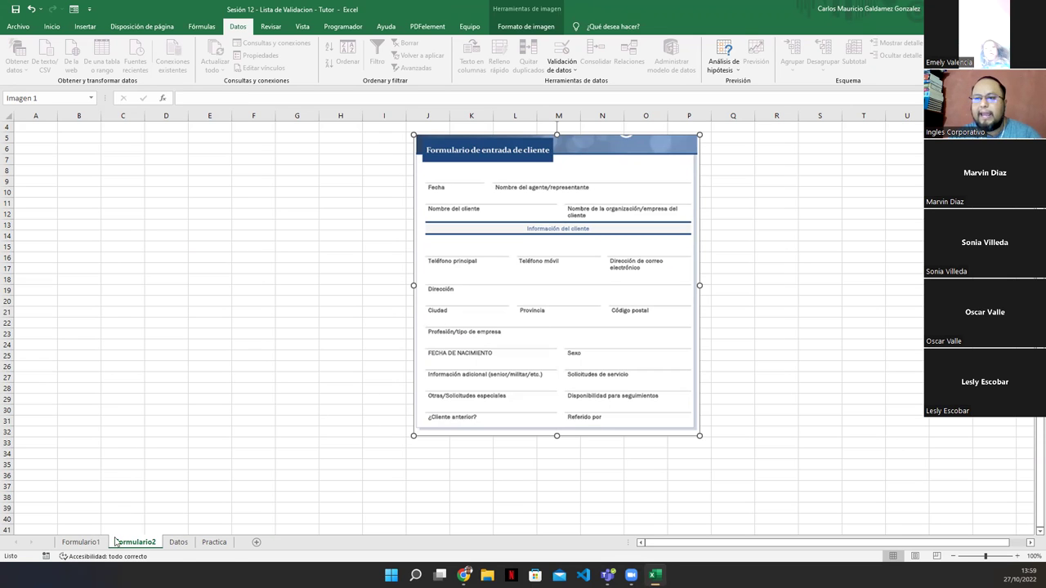
{"action": "left_click", "coordinate": [82, 541]}
{"action": "left_click", "coordinate": [239, 310]}
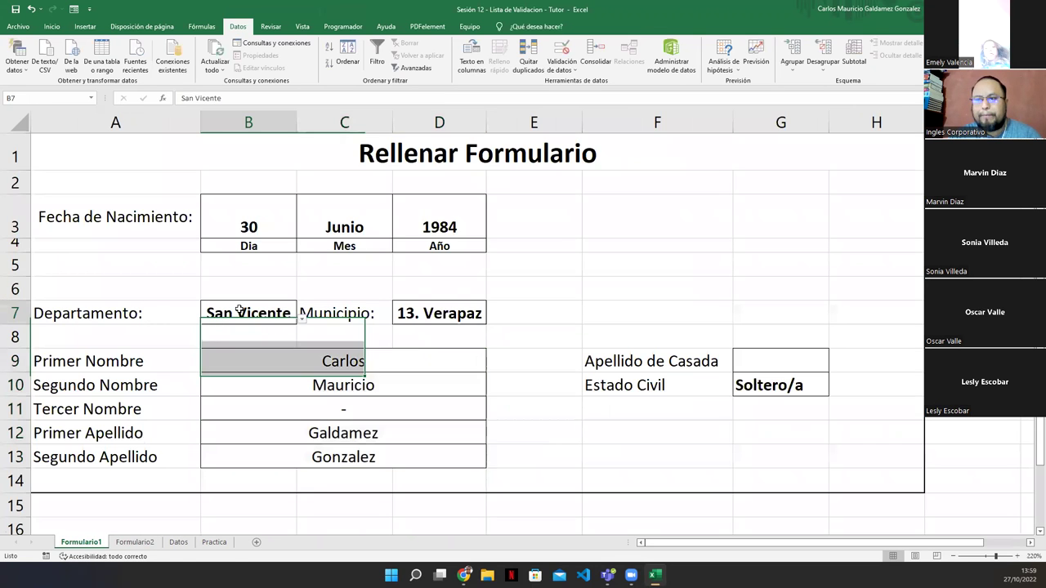
{"action": "left_click", "coordinate": [406, 308]}
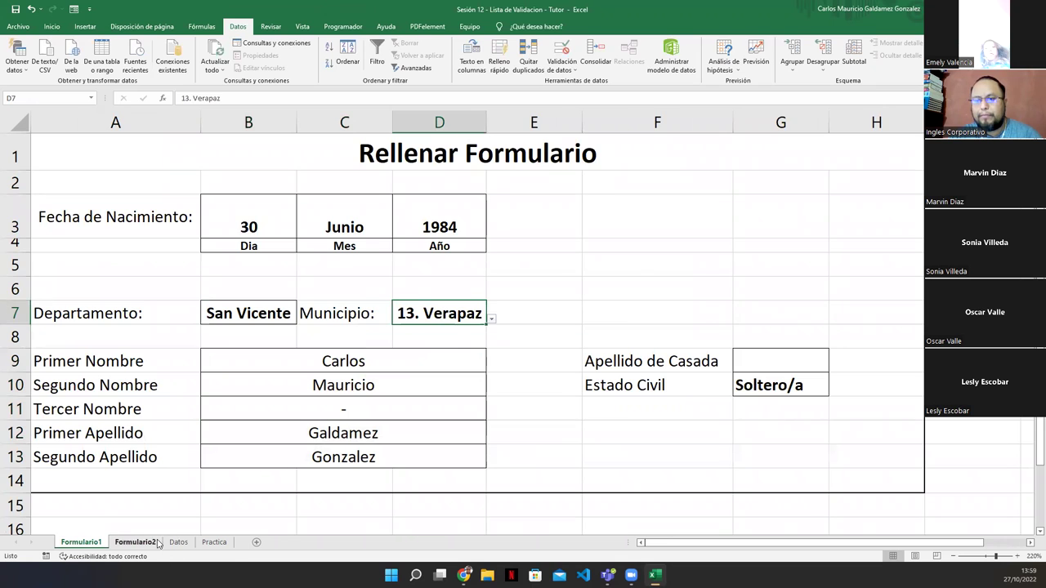
{"action": "left_click", "coordinate": [134, 542]}
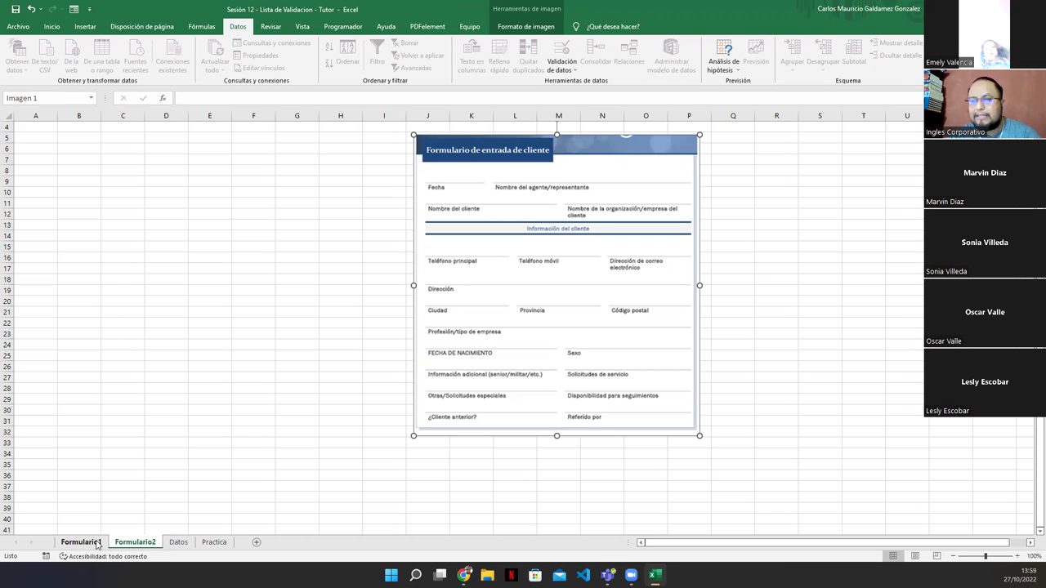
{"action": "left_click", "coordinate": [178, 541]}
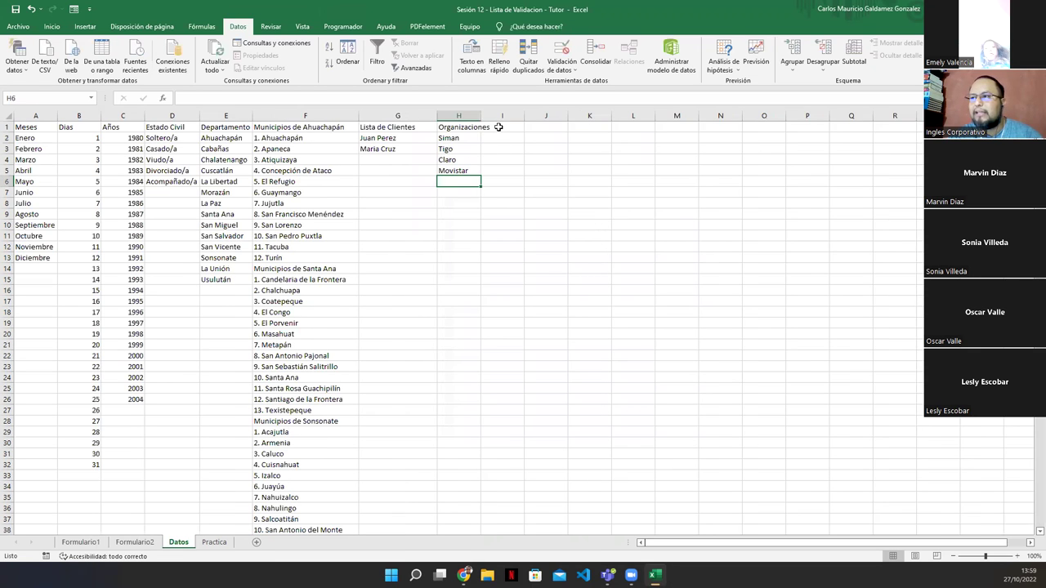
Add headers 'Profesiones' in I1 and 'Tipo de Empresa' in J1, autofitting column I
{"action": "left_click", "coordinate": [498, 126]}
{"action": "type", "text": "Profesiones"}
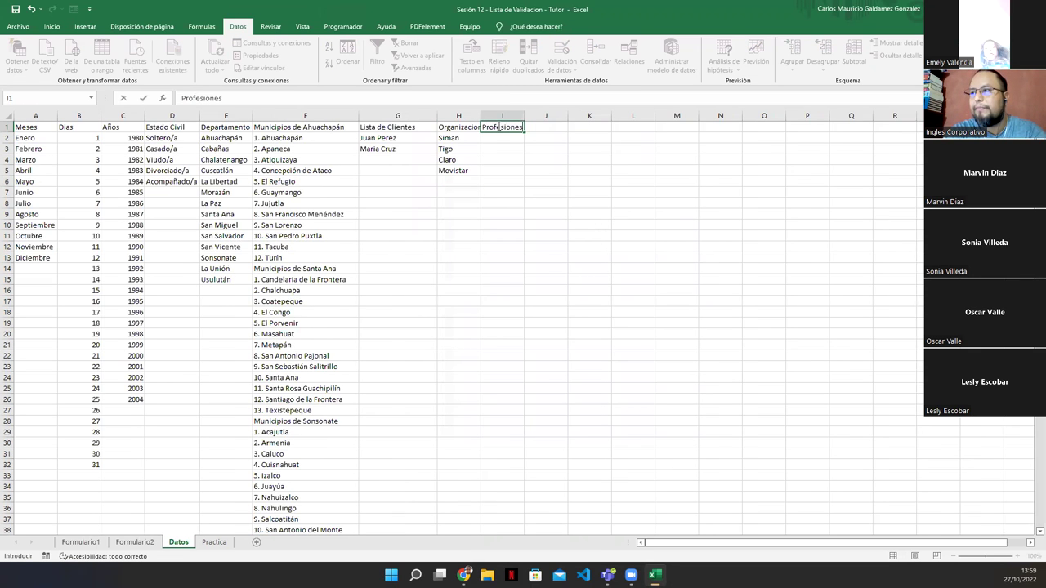
{"action": "key", "text": "Tab"}
{"action": "type", "text": "Ti"}
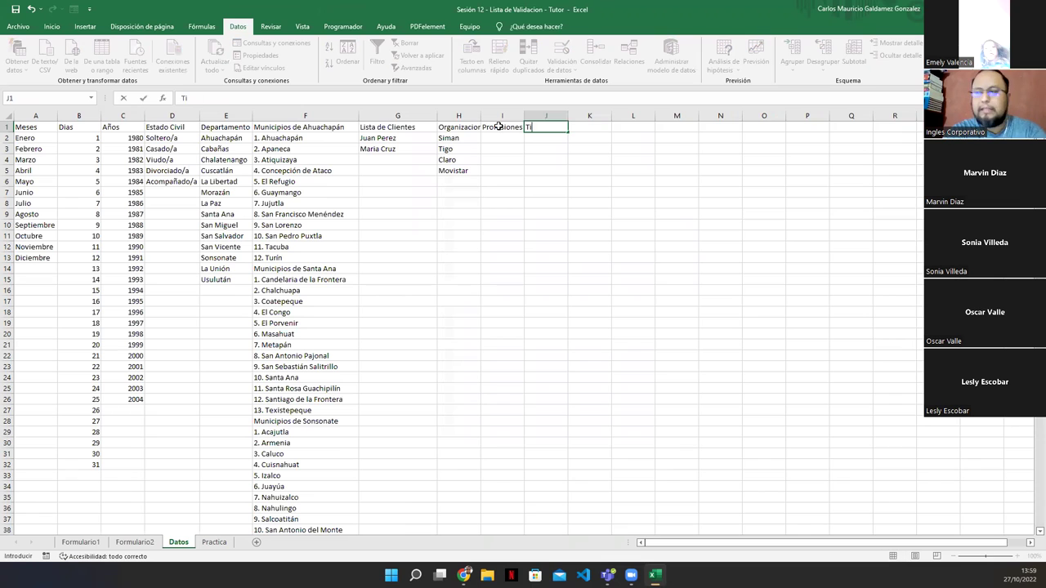
{"action": "type", "text": "po de Empresa"}
{"action": "key", "text": "Return"}
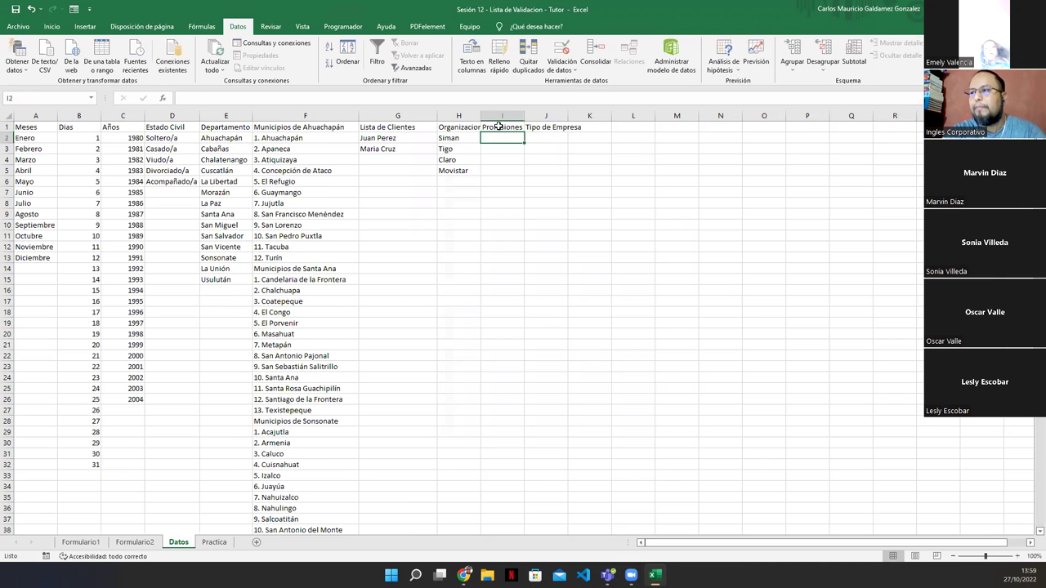
{"action": "double_click", "coordinate": [523, 115]}
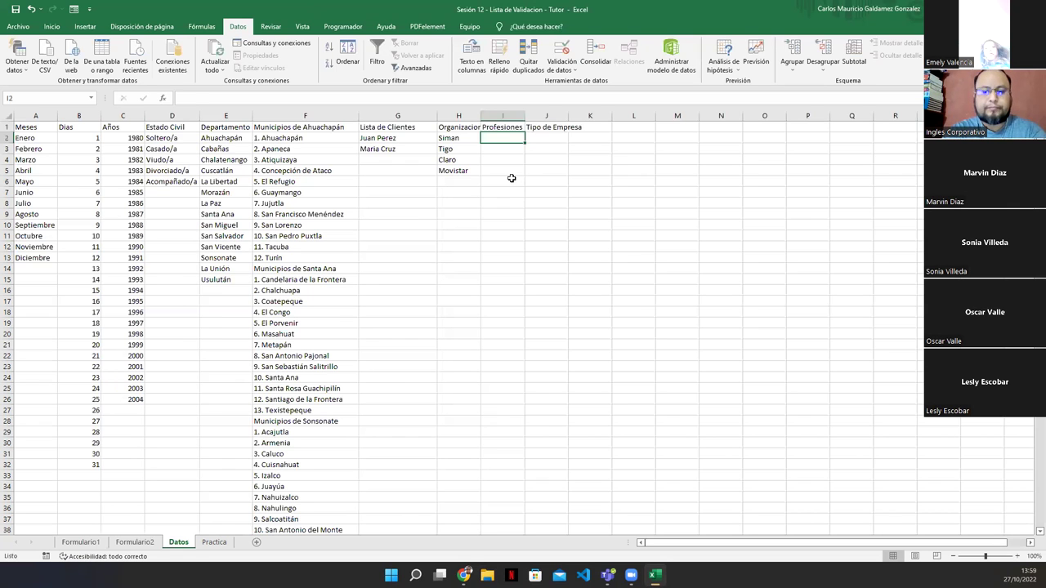
List Doctor, Abogado and Profesor under Profesiones in I2:I4
{"action": "type", "text": "Doctore"}
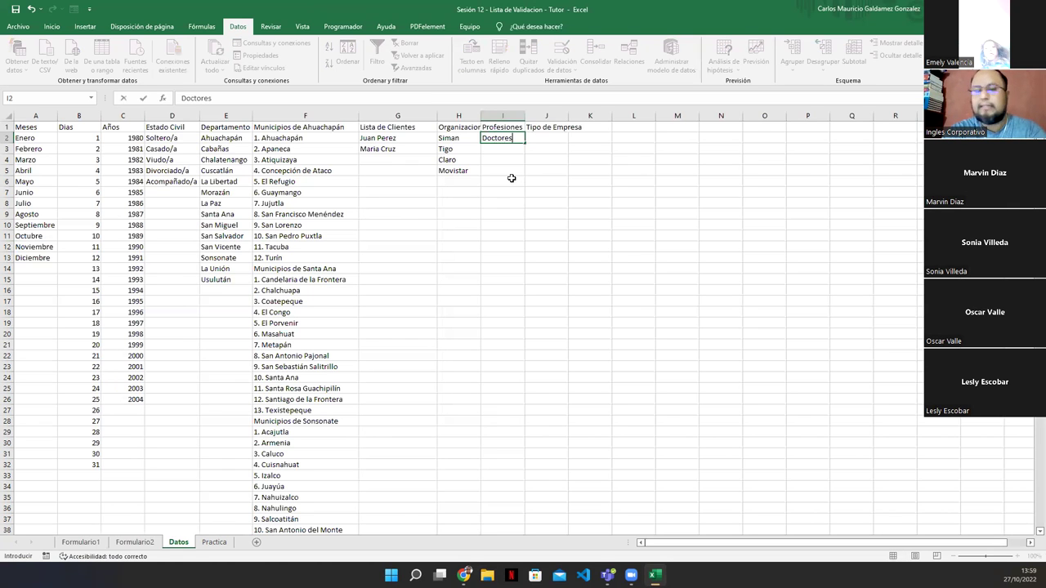
{"action": "key", "text": "BackSpace"}
{"action": "key", "text": "Return"}
{"action": "type", "text": "Abo"}
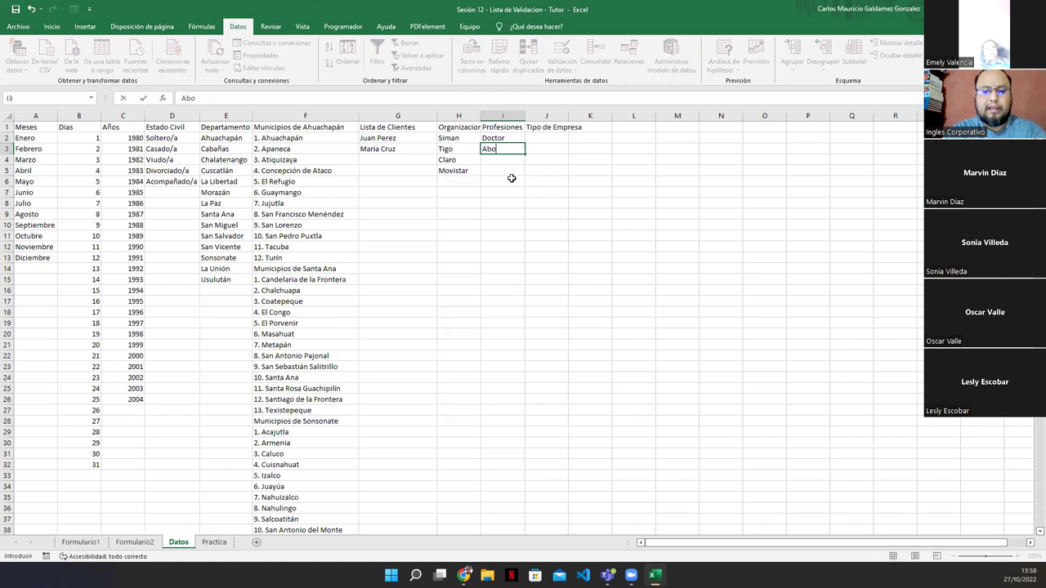
{"action": "type", "text": "gado"}
{"action": "key", "text": "Return"}
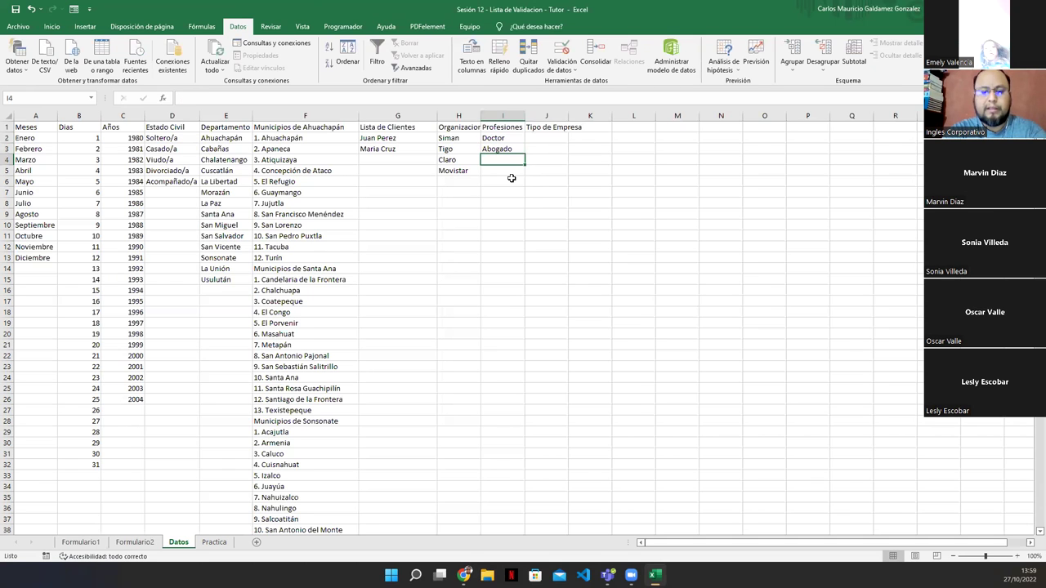
{"action": "type", "text": "Profesor"}
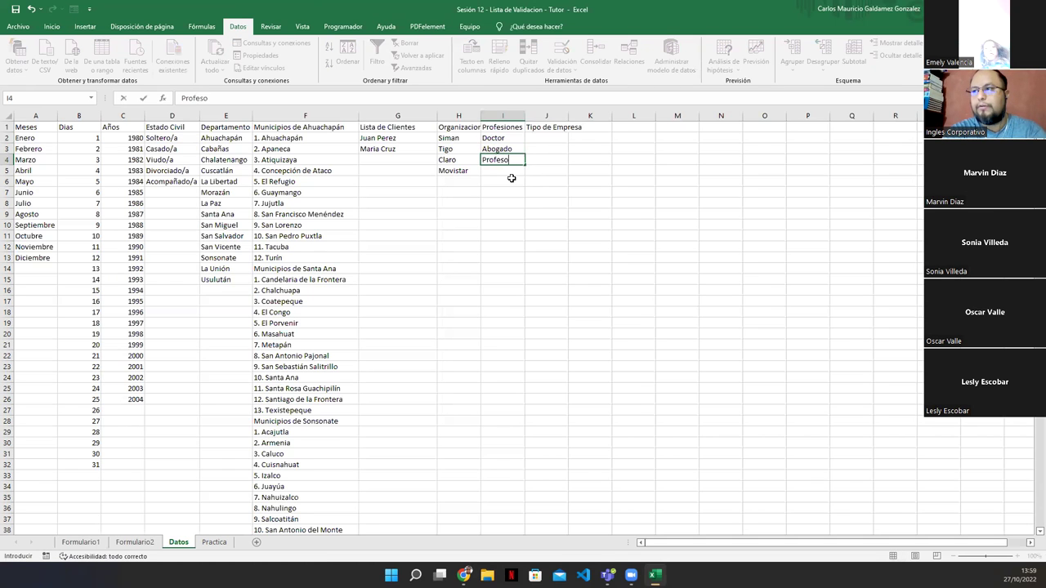
{"action": "key", "text": "Return"}
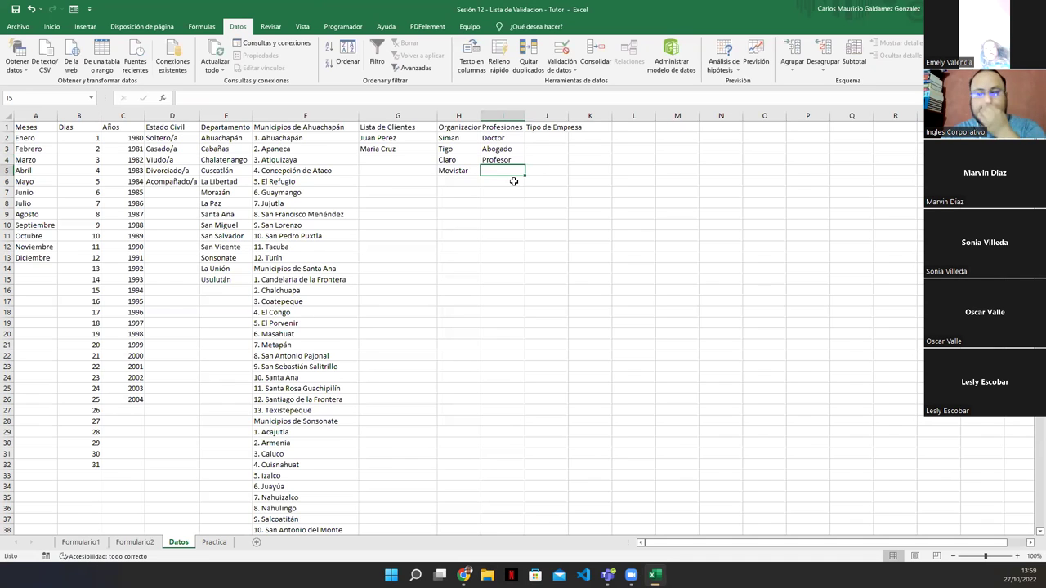
Begin the Tipo de Empresa list in J2 with Multinacional, Nacional, Extranjera and Textil
{"action": "left_click", "coordinate": [546, 136]}
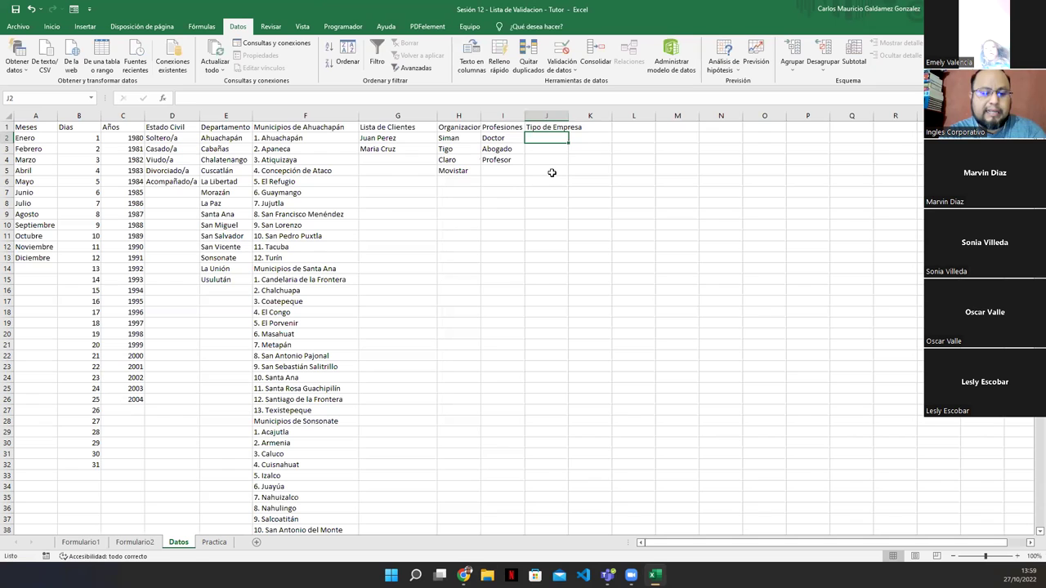
{"action": "type", "text": "Mu"}
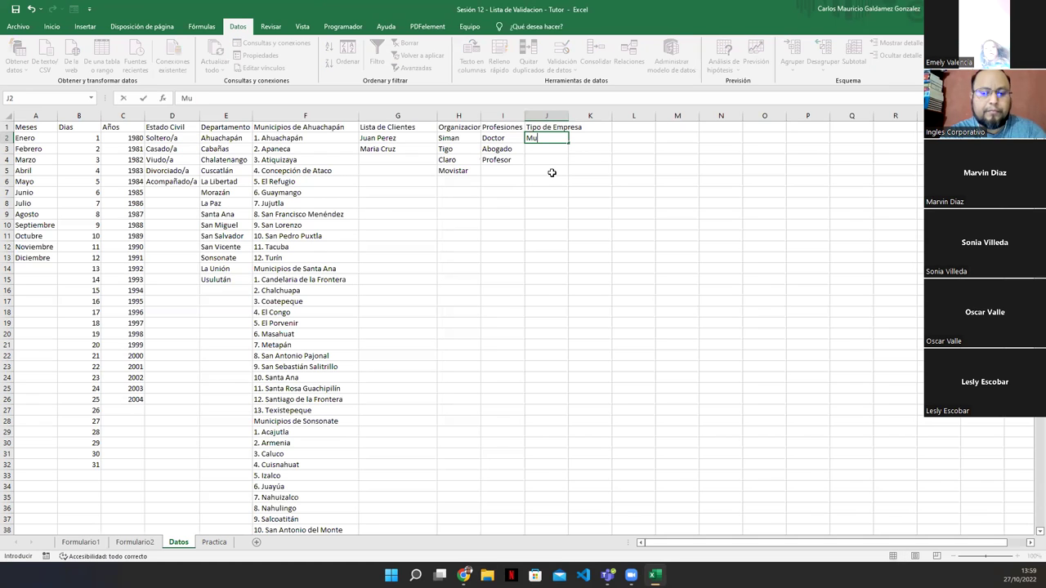
{"action": "type", "text": "ltinacional"}
{"action": "key", "text": "Return"}
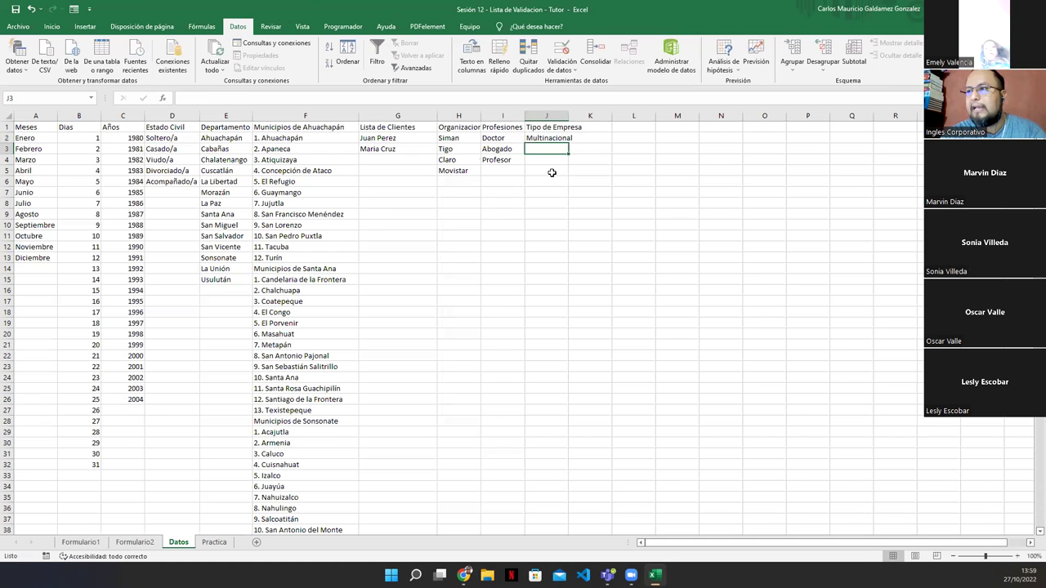
{"action": "type", "text": "Nacional"}
{"action": "key", "text": "Return"}
{"action": "type", "text": "Extranjer"}
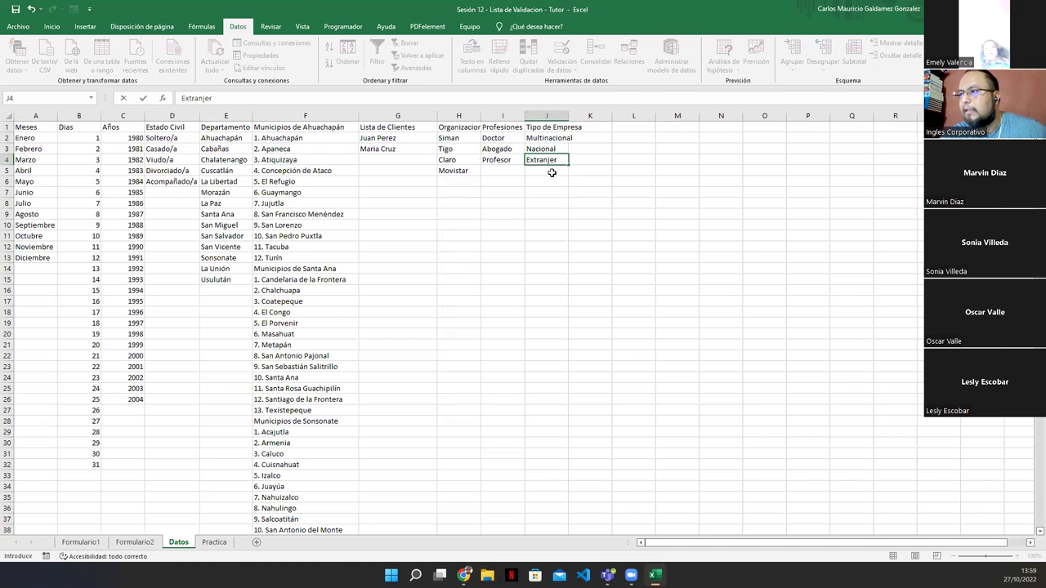
{"action": "type", "text": "a"}
{"action": "key", "text": "Return"}
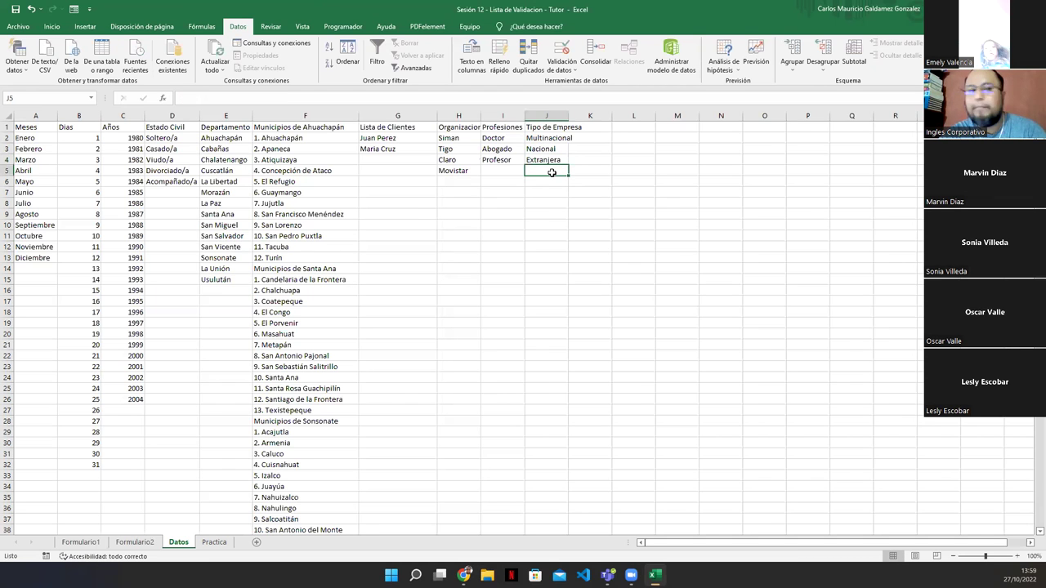
{"action": "type", "text": "Tex"}
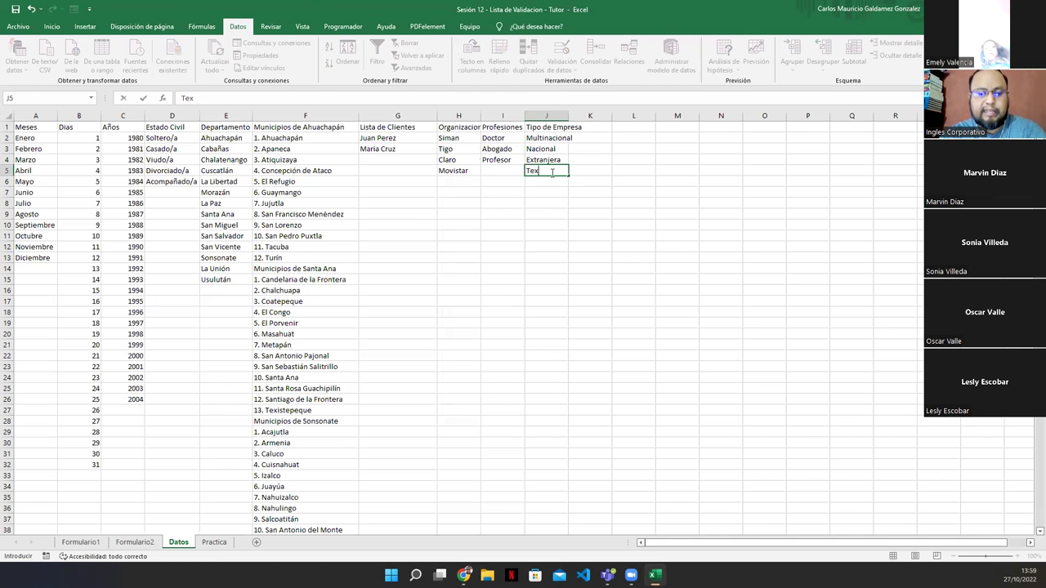
{"action": "type", "text": "til"}
{"action": "key", "text": "Return"}
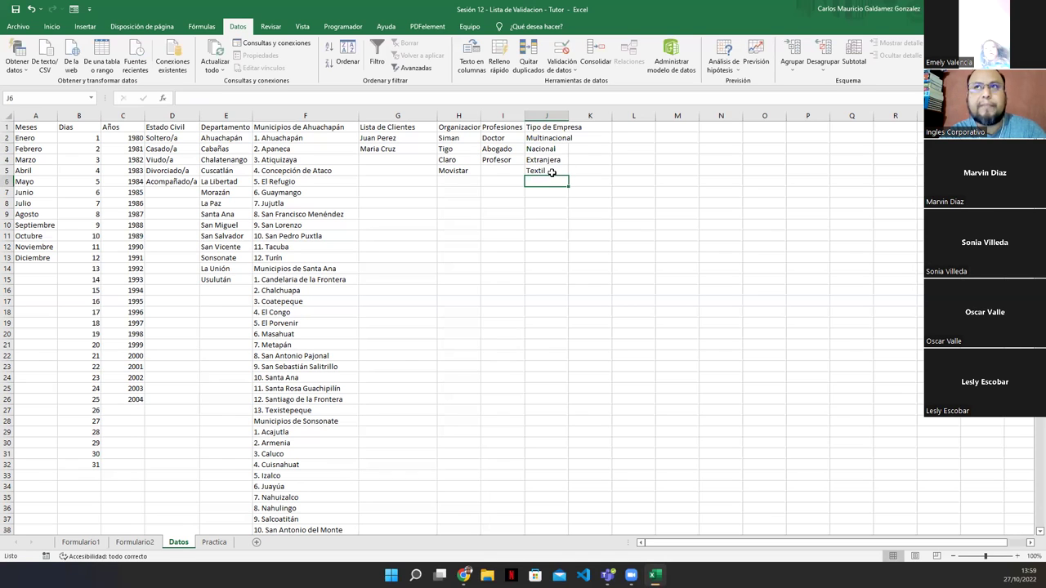
Continue the business types with Bebidas, Manufacturera, Alimentos and Abarrotes
{"action": "type", "text": "Bebid"}
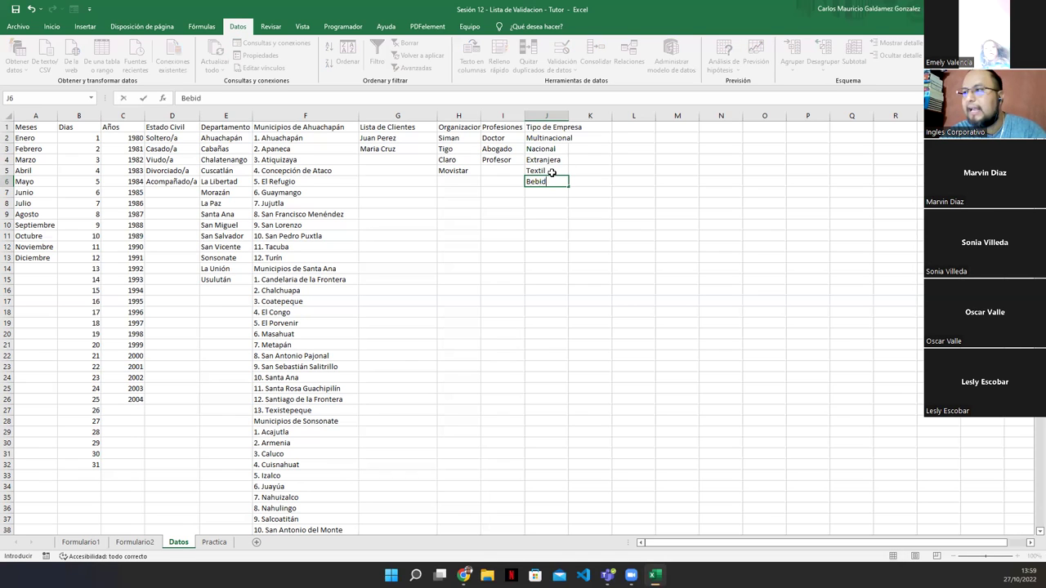
{"action": "type", "text": "as"}
{"action": "key", "text": "Return"}
{"action": "type", "text": "Al"}
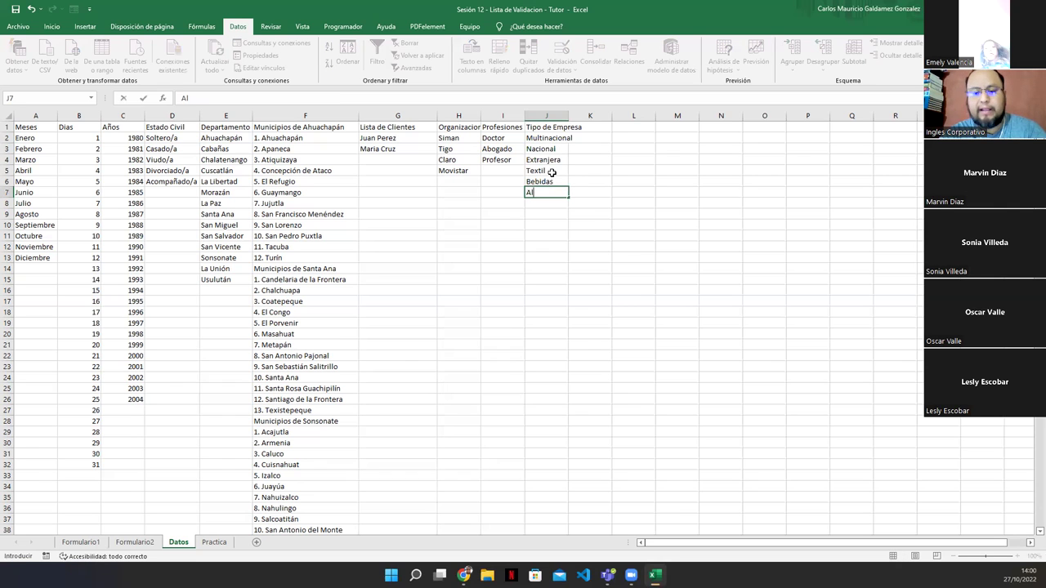
{"action": "type", "text": "Manu"}
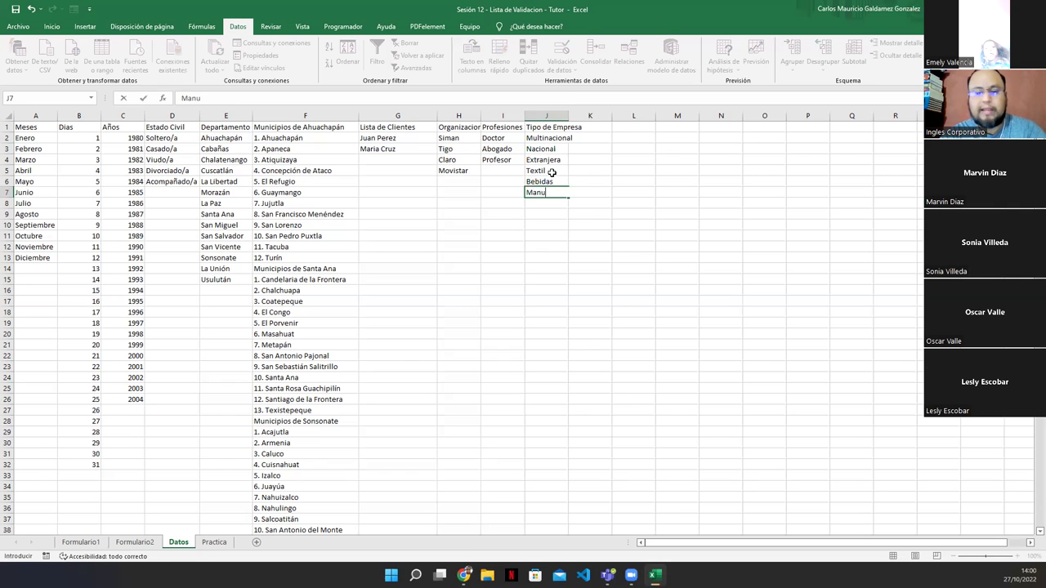
{"action": "type", "text": "facturera"}
{"action": "key", "text": "Return"}
{"action": "type", "text": "Alimentos"}
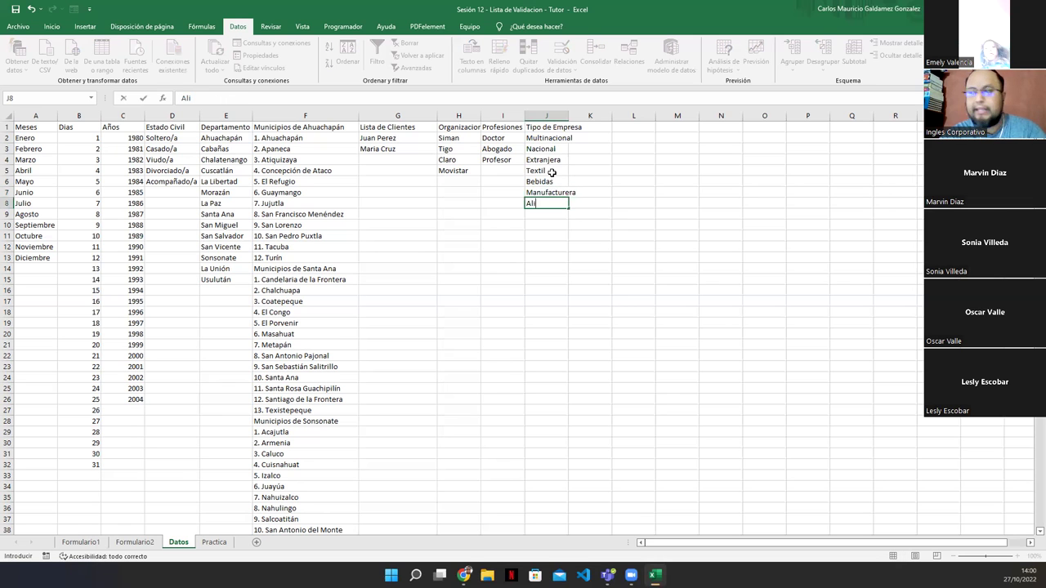
{"action": "key", "text": "Return"}
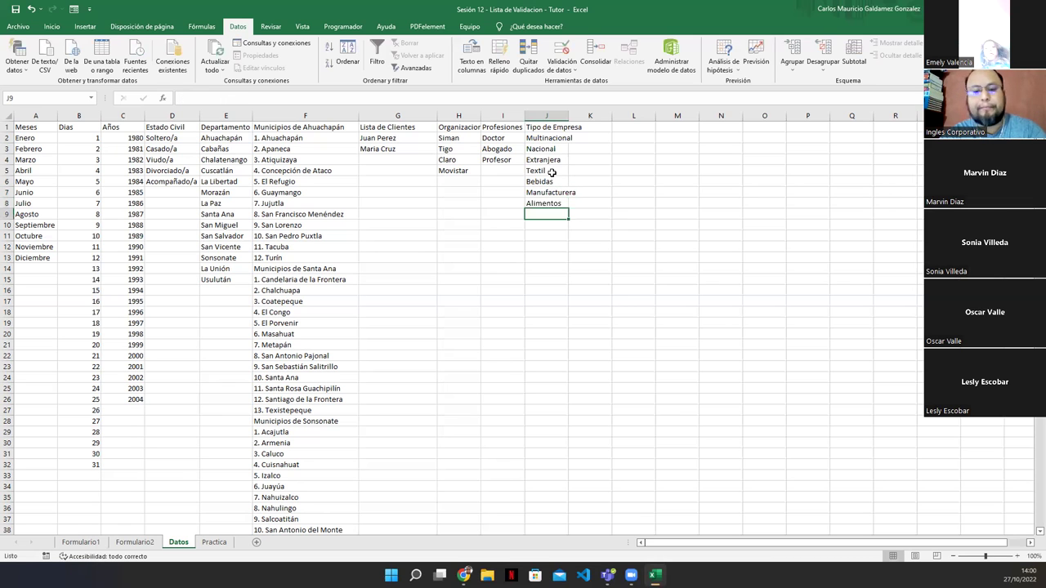
{"action": "type", "text": "Abarrotes"}
{"action": "key", "text": "Return"}
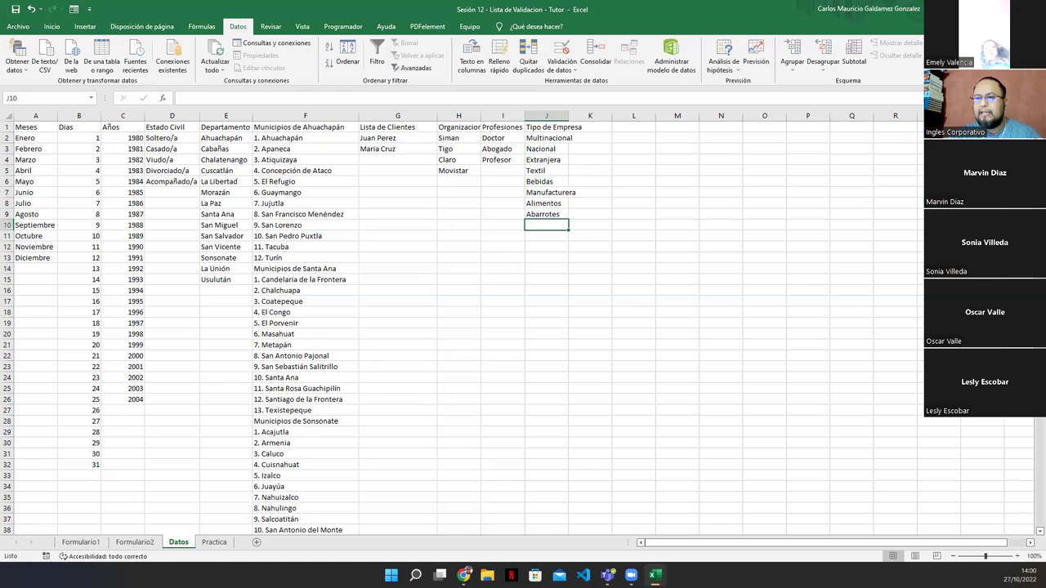
{"action": "left_click", "coordinate": [134, 541]}
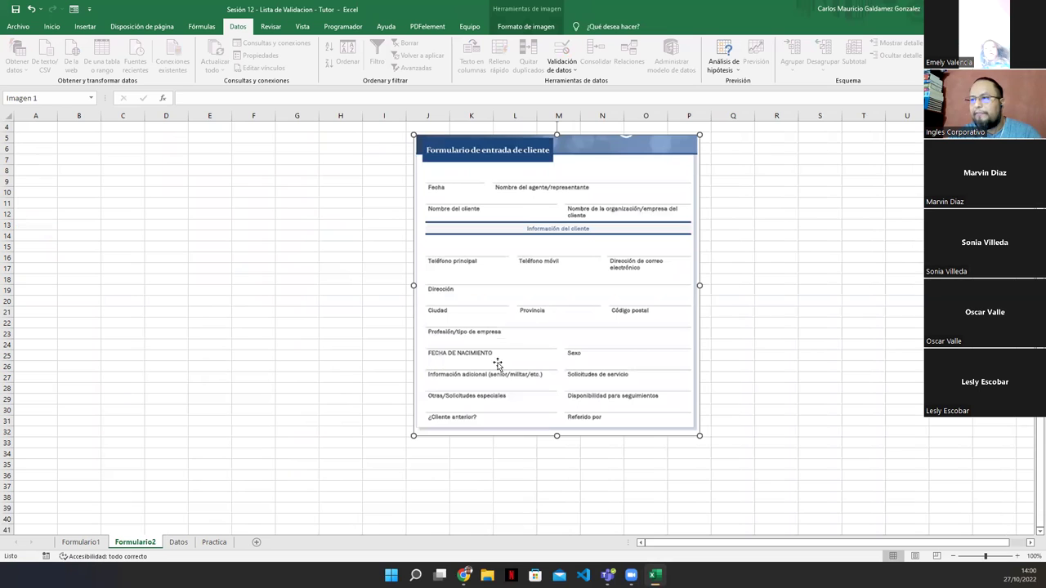
Compare Formulario1's birth-date (B3:D4) and name (B9:D13) blocks with Formulario2, ending on Datos
{"action": "left_click", "coordinate": [80, 542]}
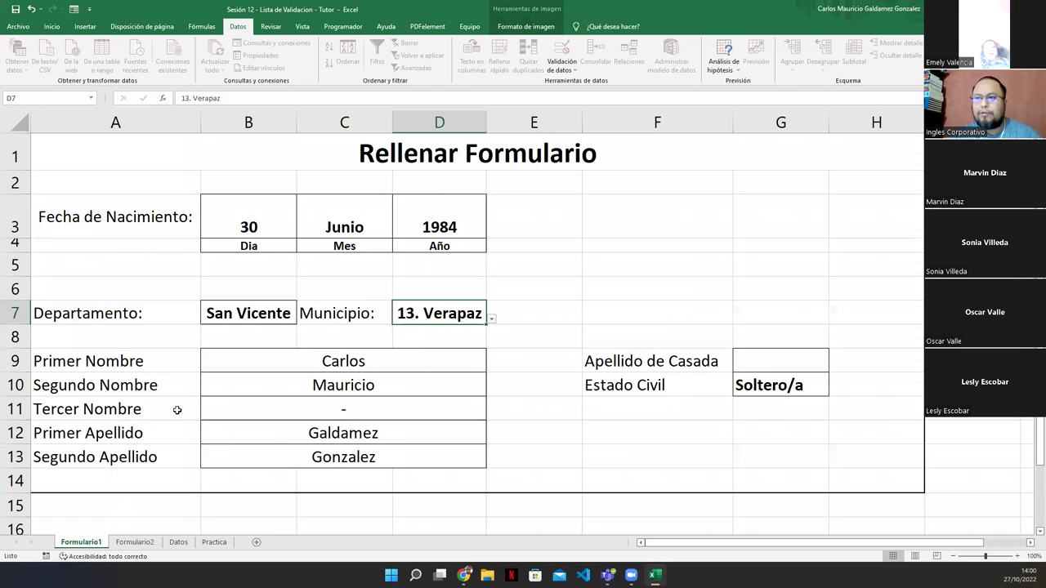
{"action": "left_click_drag", "start_coordinate": [245, 225], "coordinate": [441, 236]}
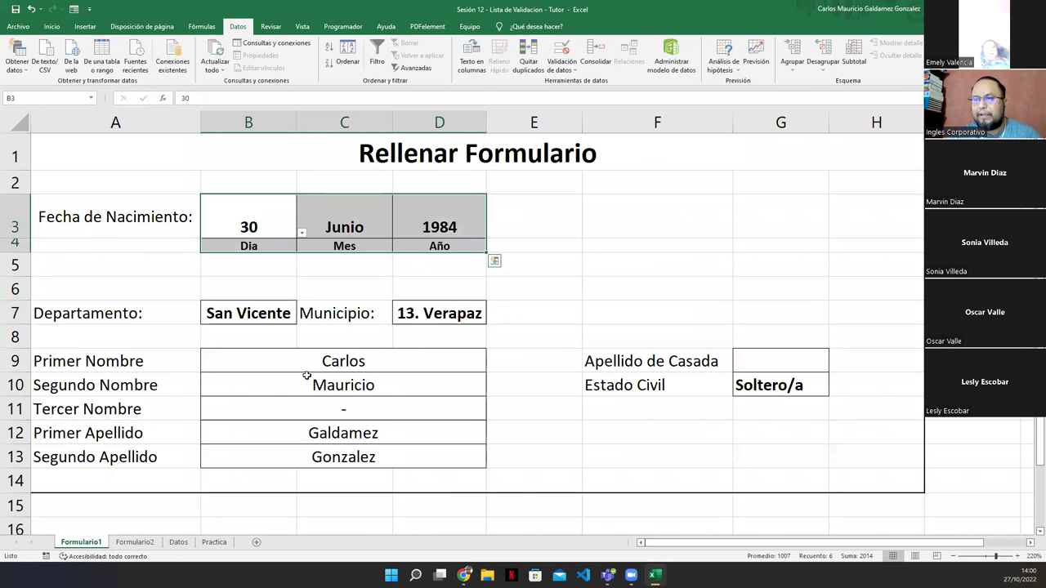
{"action": "left_click", "coordinate": [176, 544]}
{"action": "left_click", "coordinate": [134, 543]}
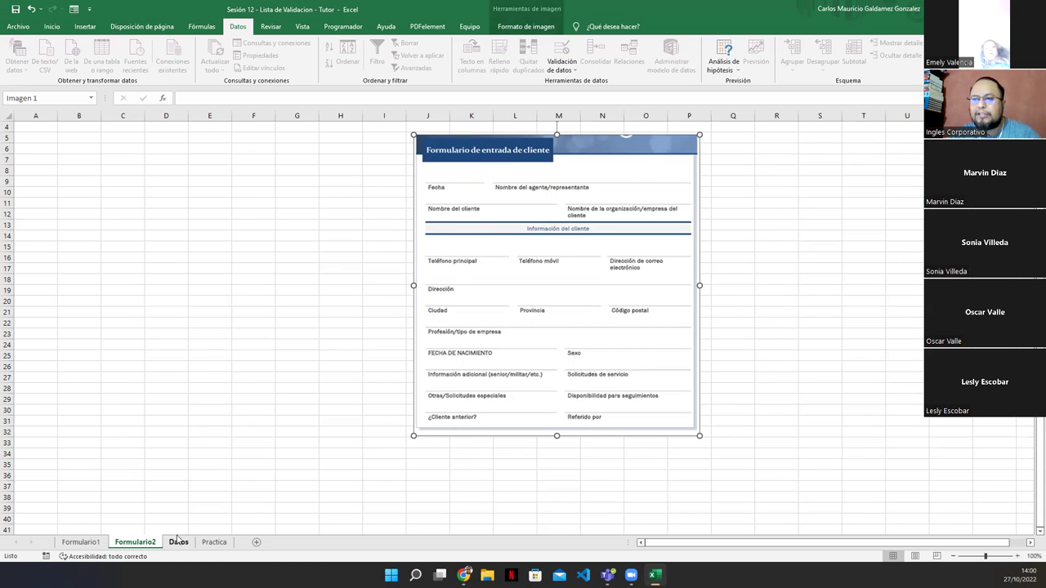
{"action": "left_click", "coordinate": [80, 542]}
{"action": "left_click_drag", "start_coordinate": [275, 357], "coordinate": [270, 459]}
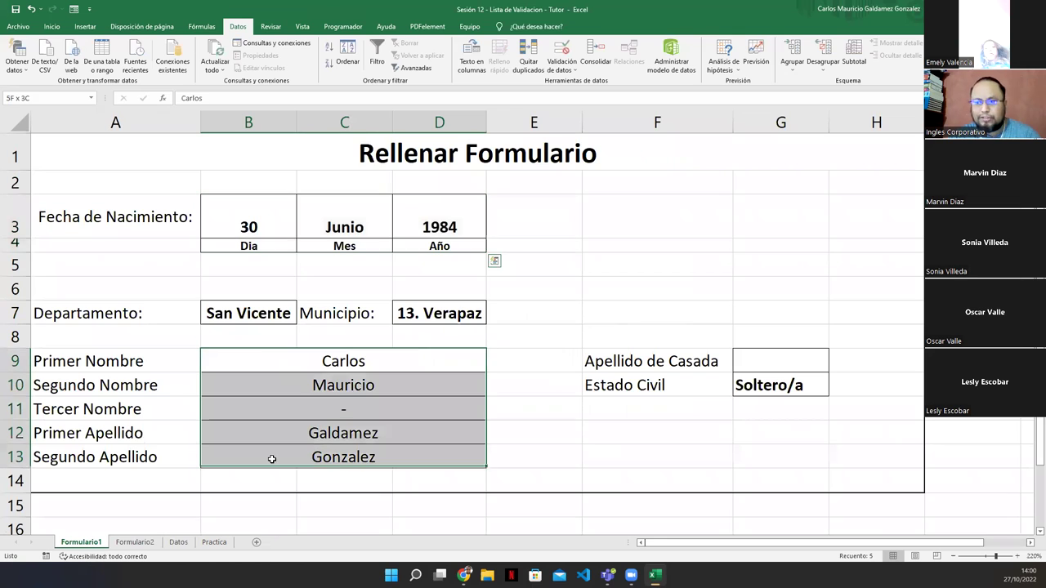
{"action": "left_click", "coordinate": [135, 542]}
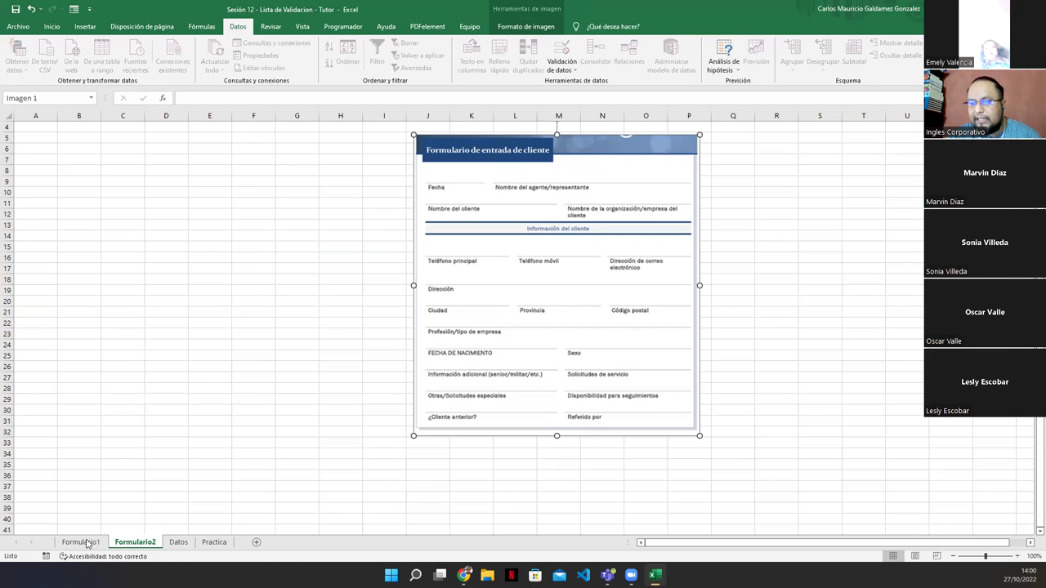
{"action": "left_click", "coordinate": [86, 543]}
{"action": "left_click", "coordinate": [178, 543]}
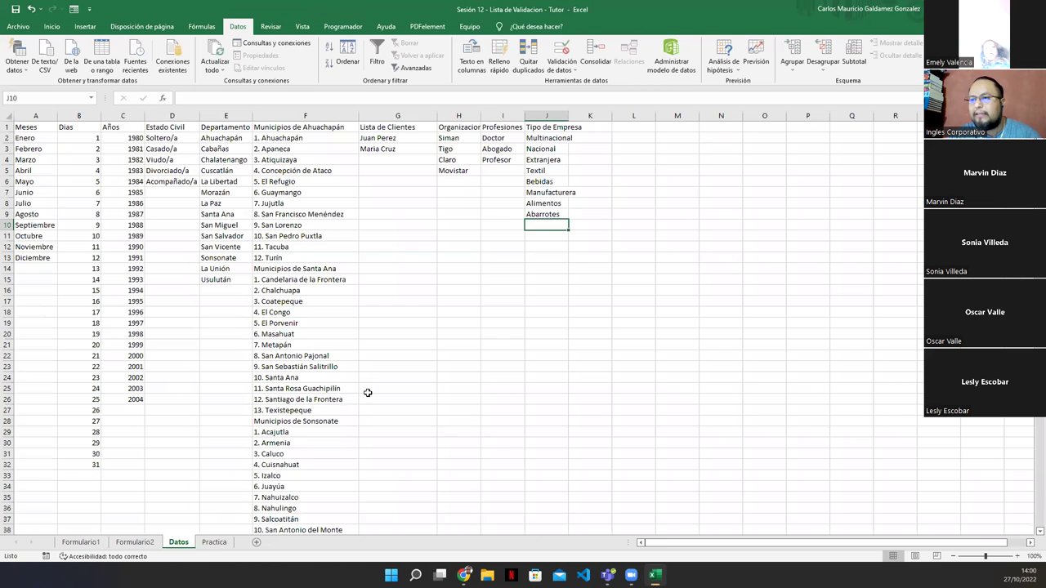
Autofit column J and add a 'Referidos' header in K1
{"action": "double_click", "coordinate": [568, 116]}
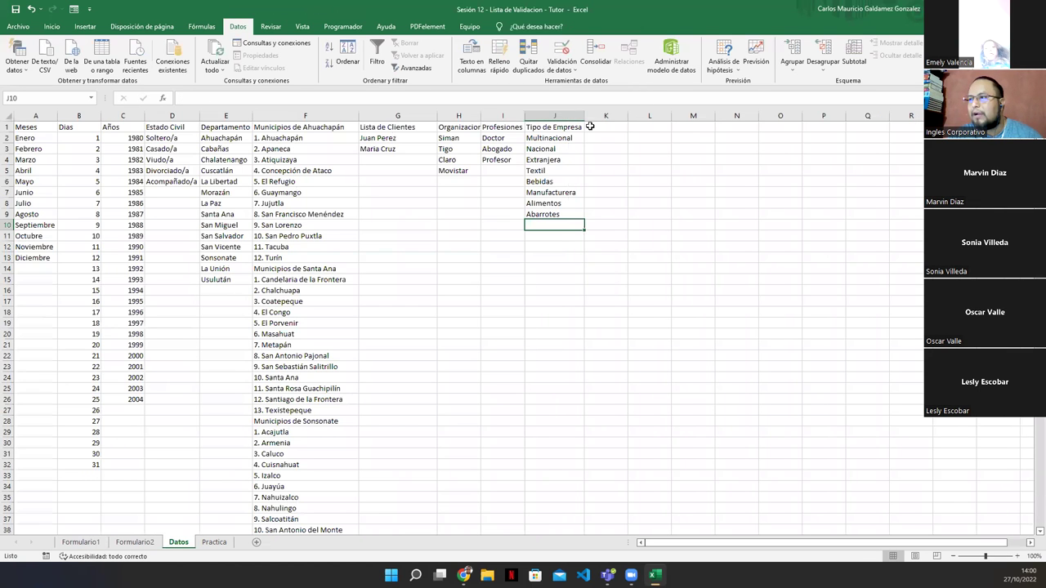
{"action": "left_click", "coordinate": [596, 130]}
{"action": "type", "text": "Referidos"}
{"action": "key", "text": "Return"}
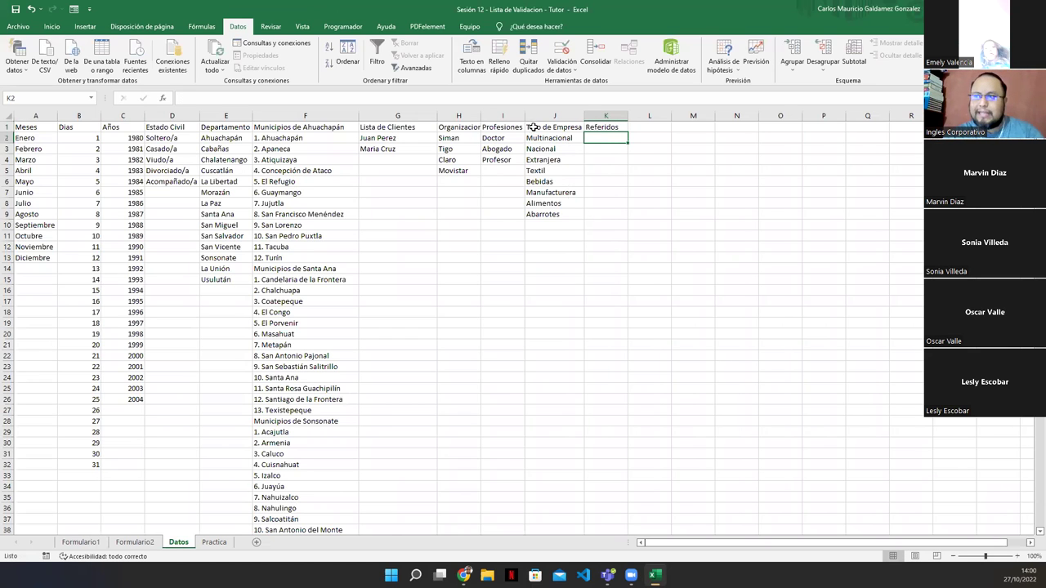
Copy the client names from G2:G3 into K2:K3, autofit columns K and G, and move Formulario2's image to N–T
{"action": "left_click_drag", "start_coordinate": [413, 134], "coordinate": [415, 149]}
{"action": "key", "text": "ctrl+c"}
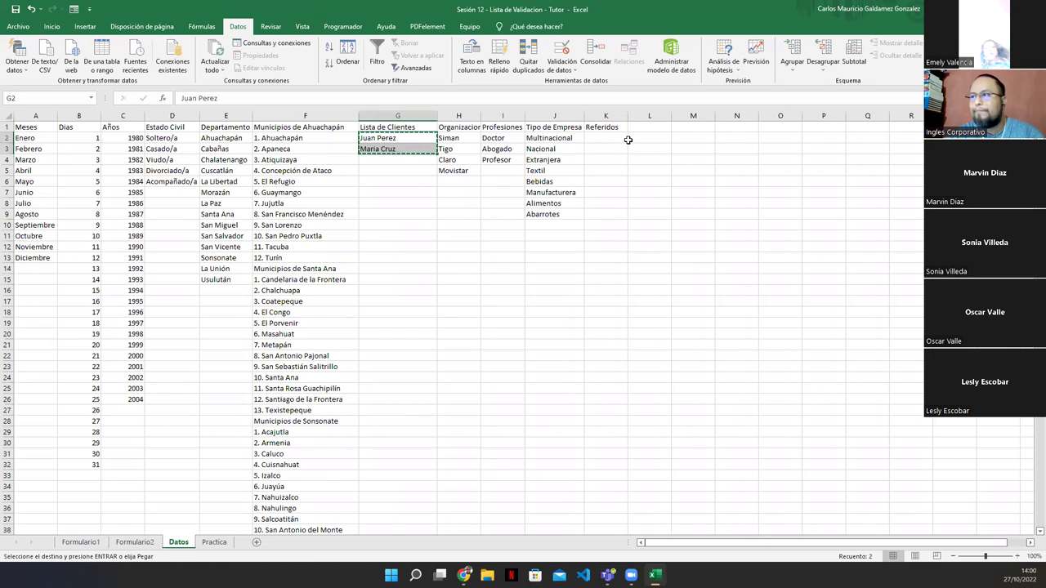
{"action": "left_click", "coordinate": [609, 139]}
{"action": "key", "text": "ctrl+v"}
{"action": "double_click", "coordinate": [629, 116]}
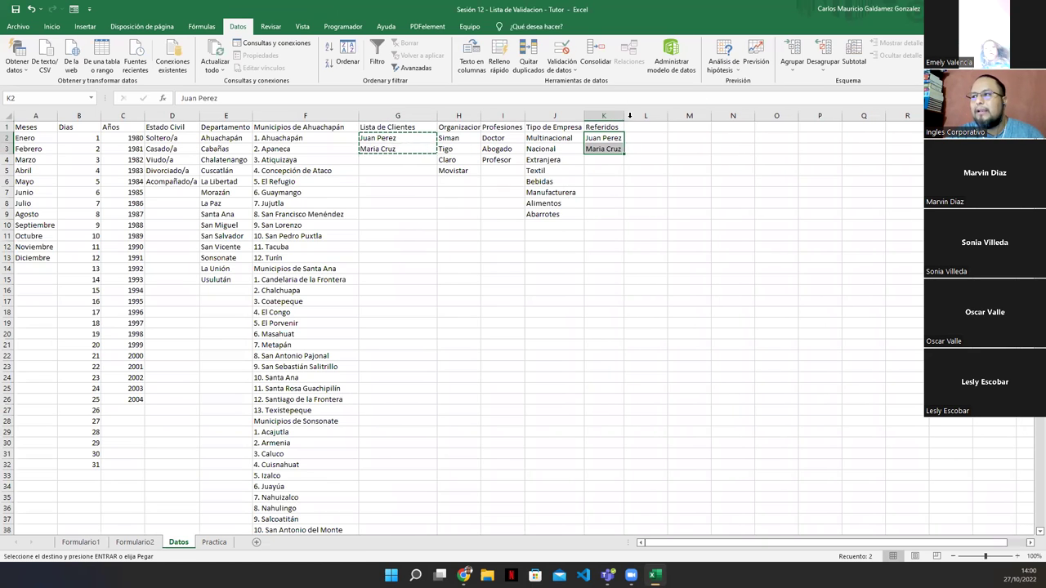
{"action": "double_click", "coordinate": [438, 116]}
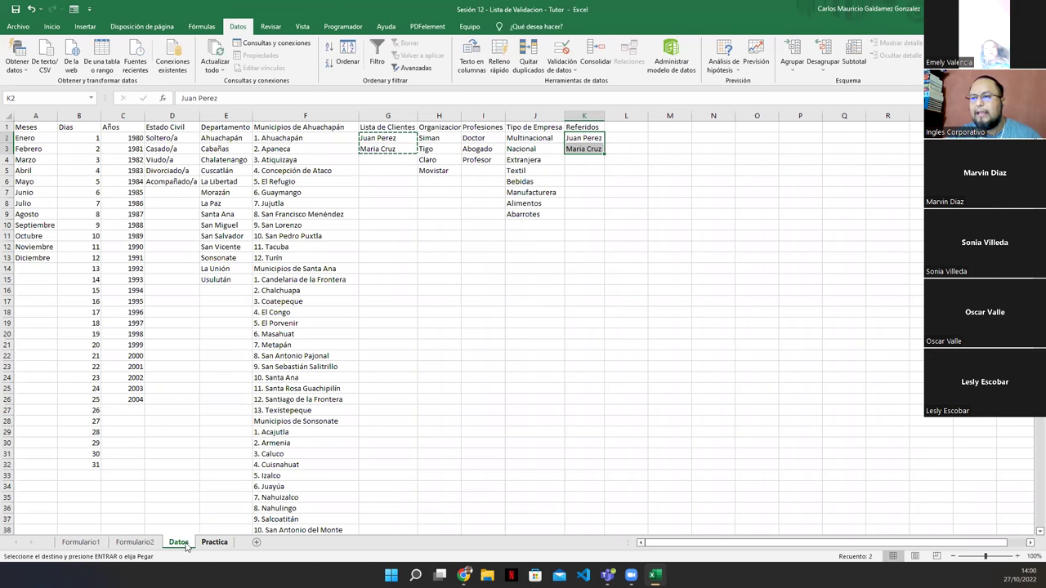
{"action": "left_click", "coordinate": [147, 542]}
{"action": "left_click_drag", "start_coordinate": [580, 231], "coordinate": [750, 256]}
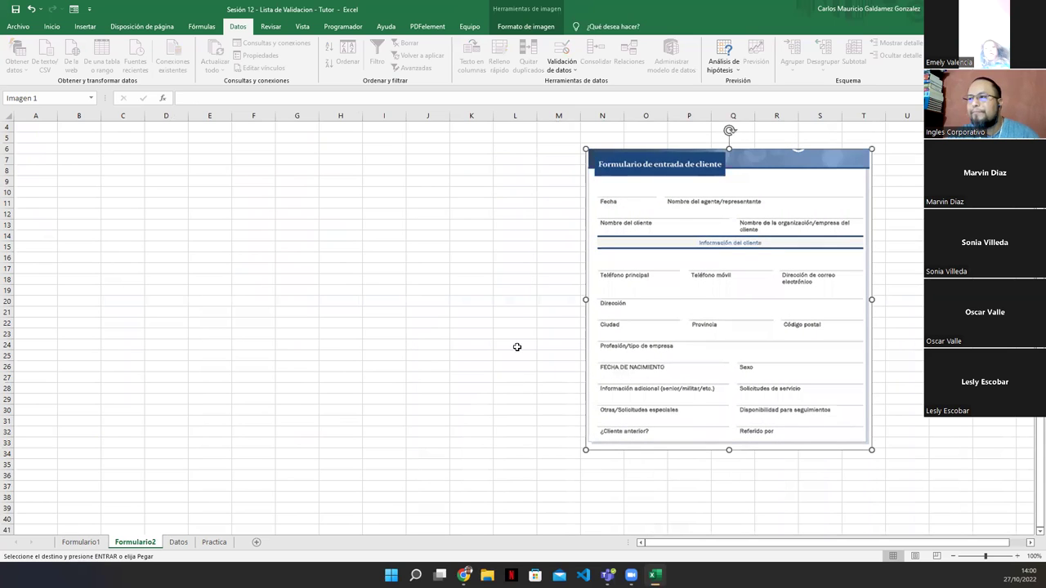
Insert a WordArt reading 'Formulario de Entrada de Cliente' and place it at the sheet's top-left
{"action": "left_click", "coordinate": [45, 27]}
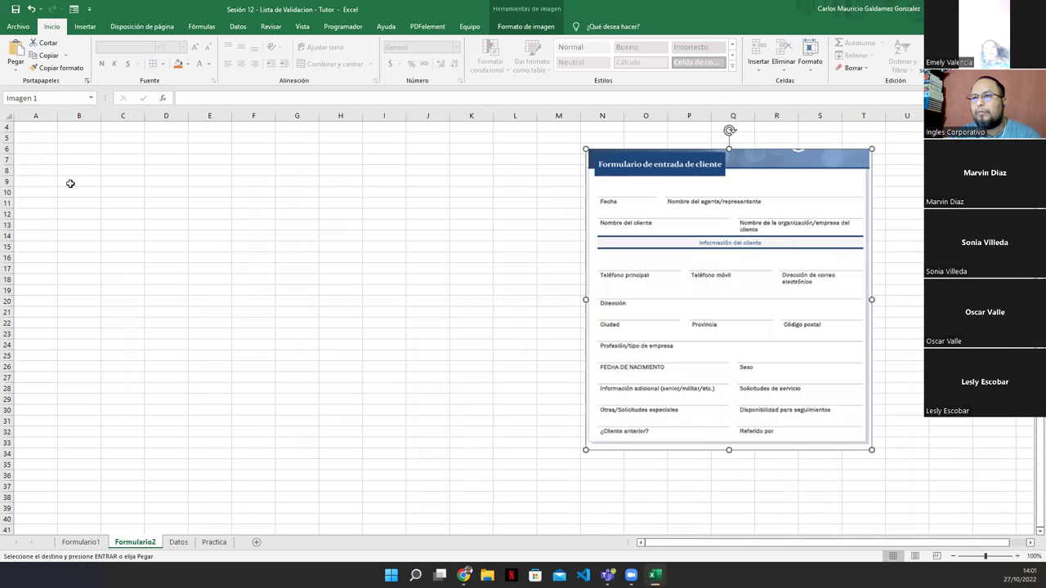
{"action": "left_click", "coordinate": [48, 139]}
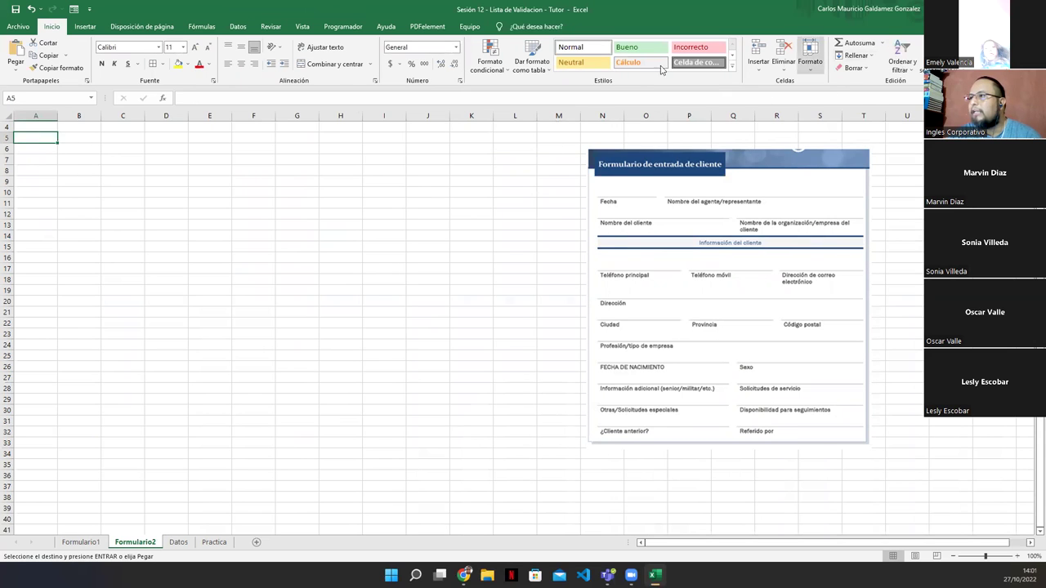
{"action": "left_click", "coordinate": [85, 27]}
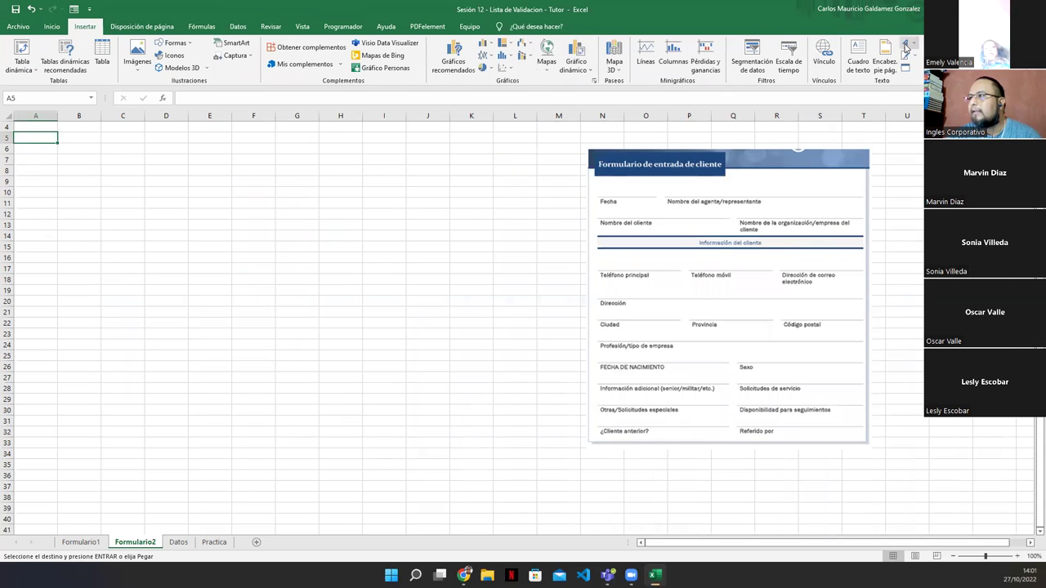
{"action": "left_click", "coordinate": [905, 47]}
{"action": "left_click", "coordinate": [928, 127]}
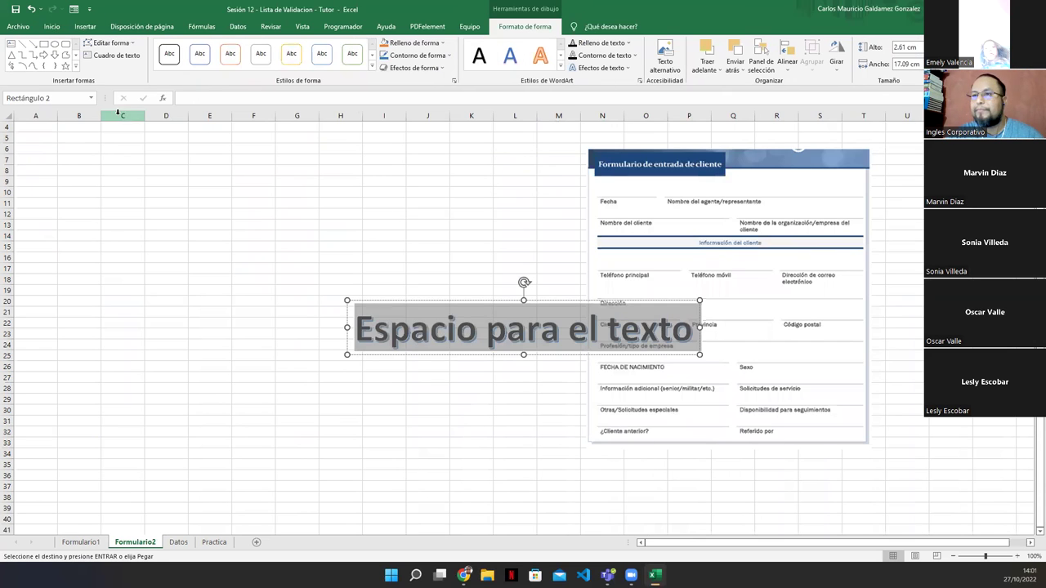
{"action": "type", "text": "Formula"}
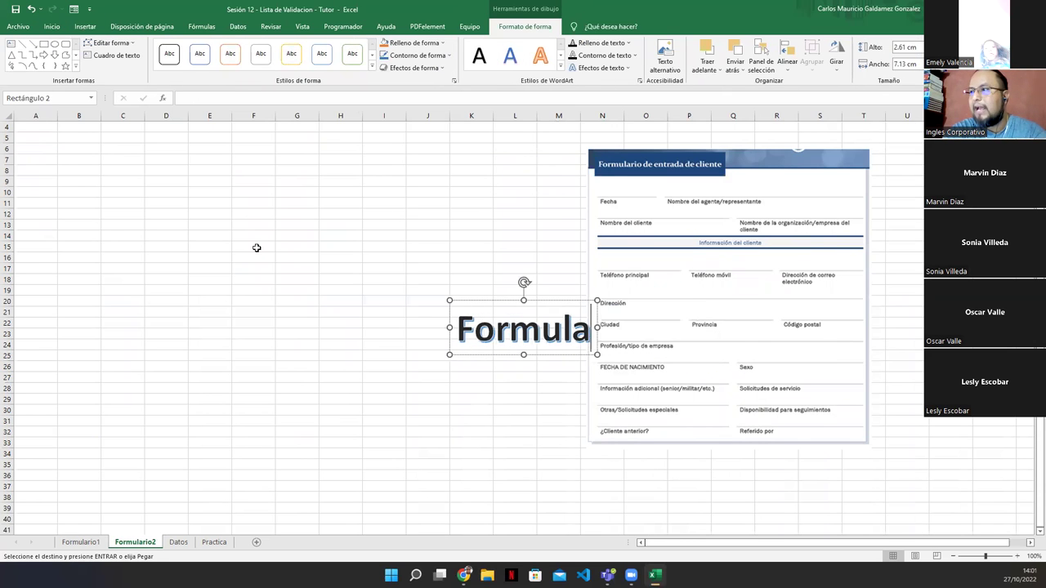
{"action": "type", "text": "rio de Entrada"}
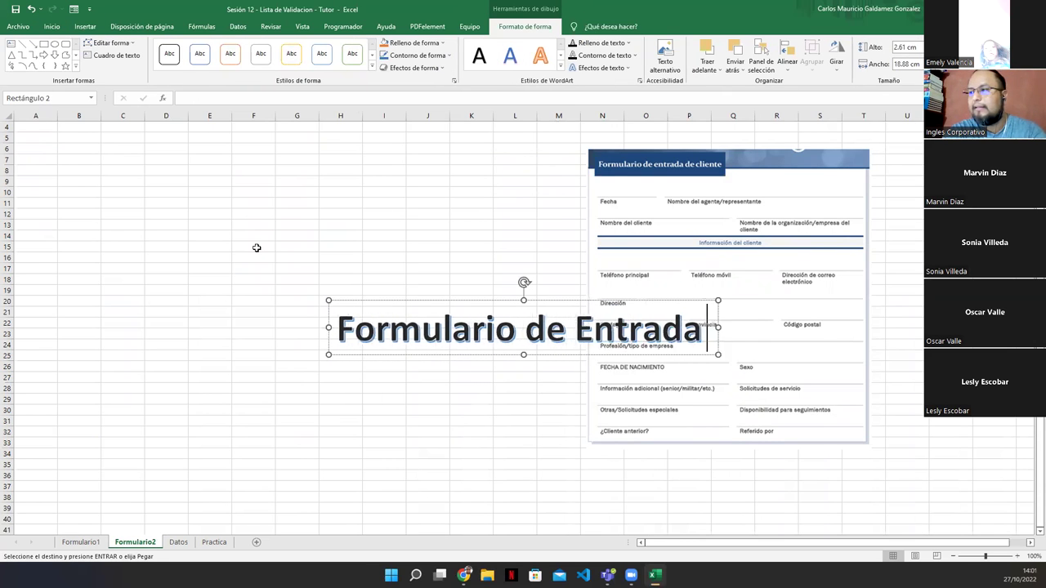
{"action": "type", "text": " de Cliente"}
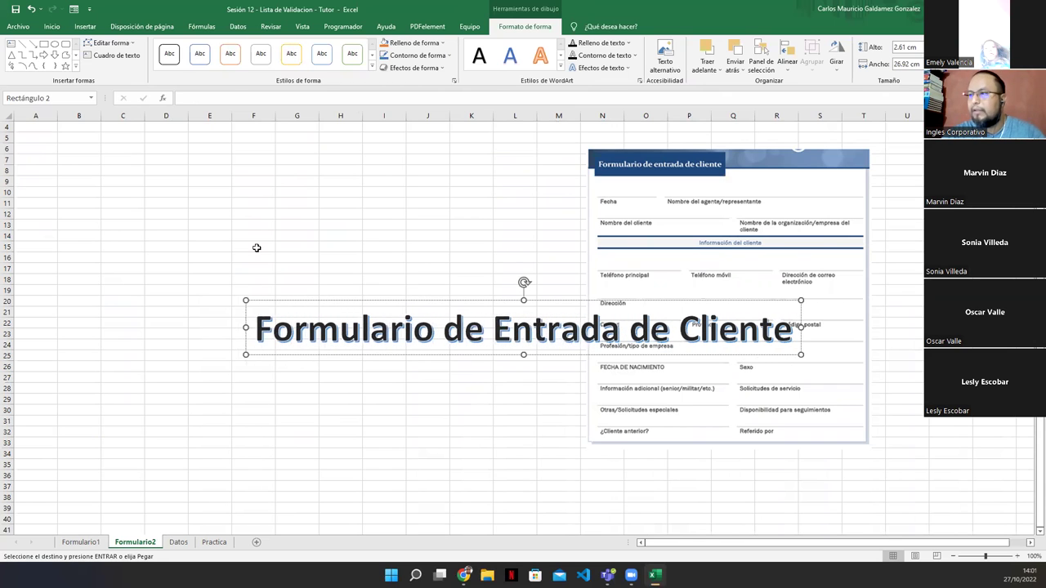
{"action": "left_click_drag", "start_coordinate": [362, 357], "coordinate": [119, 174]}
{"action": "left_click_drag", "start_coordinate": [171, 204], "coordinate": [175, 167]}
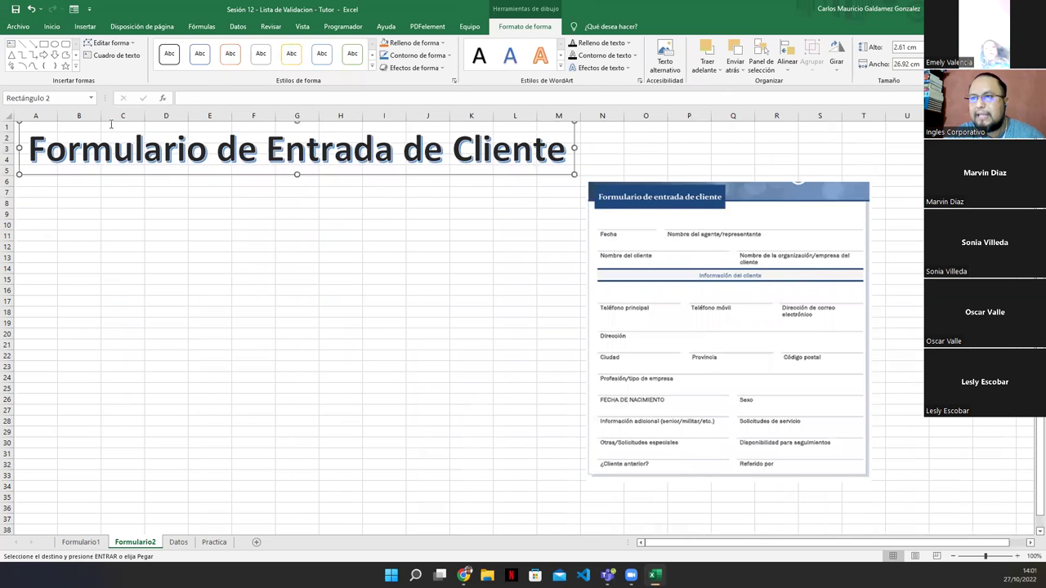
{"action": "left_click", "coordinate": [52, 26]}
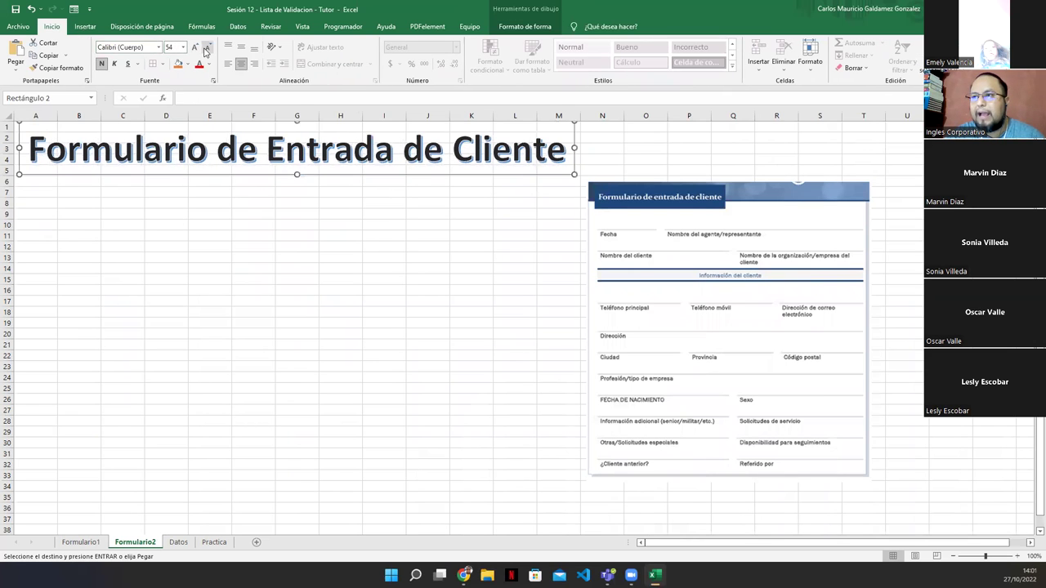
Reduce the WordArt title's font size two steps and nudge it slightly left
{"action": "left_click", "coordinate": [207, 47]}
{"action": "left_click", "coordinate": [207, 47]}
{"action": "left_click", "coordinate": [206, 47]}
{"action": "left_click_drag", "start_coordinate": [255, 163], "coordinate": [208, 177]}
Enter the label 'Fecha:' in B7
{"action": "left_click", "coordinate": [69, 188]}
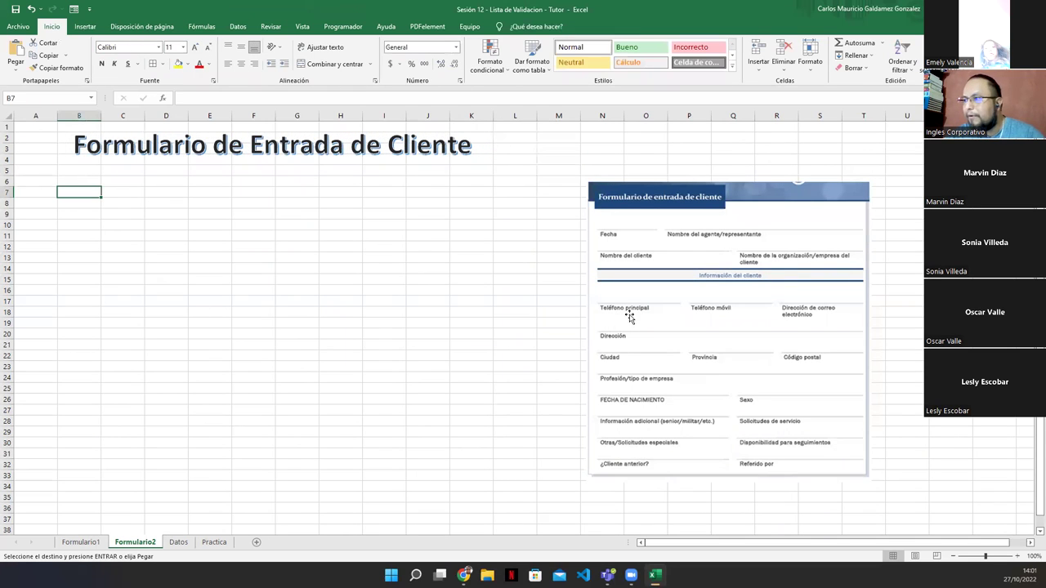
{"action": "type", "text": "Fecha"}
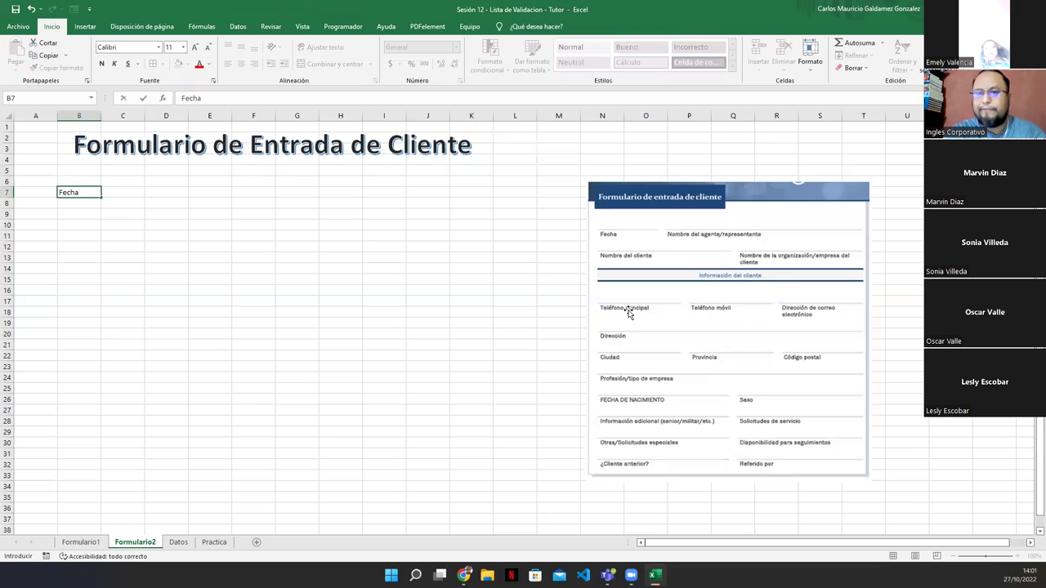
{"action": "type", "text": "="}
{"action": "key", "text": "Return"}
{"action": "key", "text": "Up"}
{"action": "key", "text": "F2"}
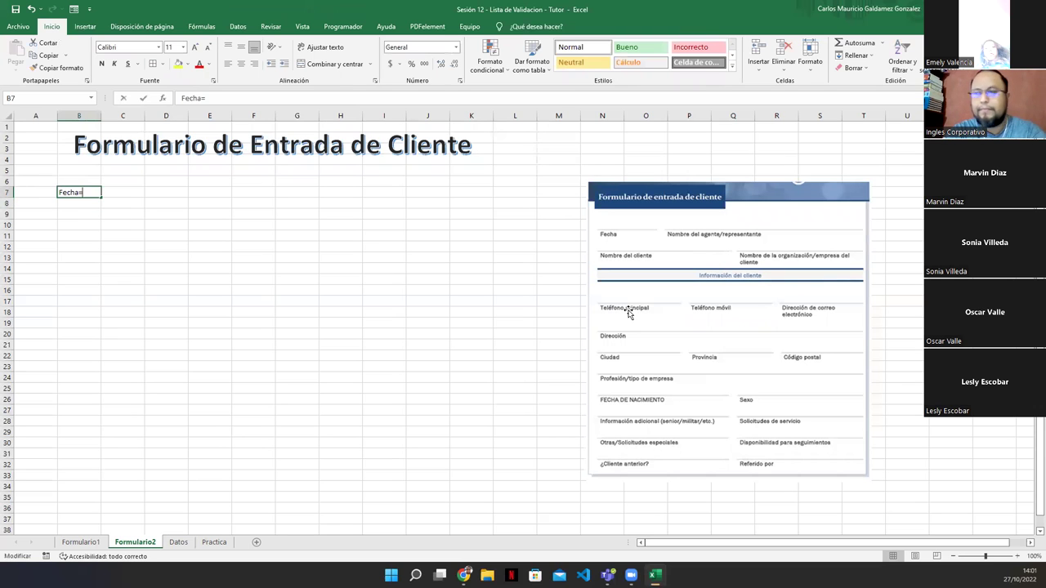
{"action": "key", "text": "BackSpace"}
{"action": "type", "text": ":"}
{"action": "key", "text": "Return"}
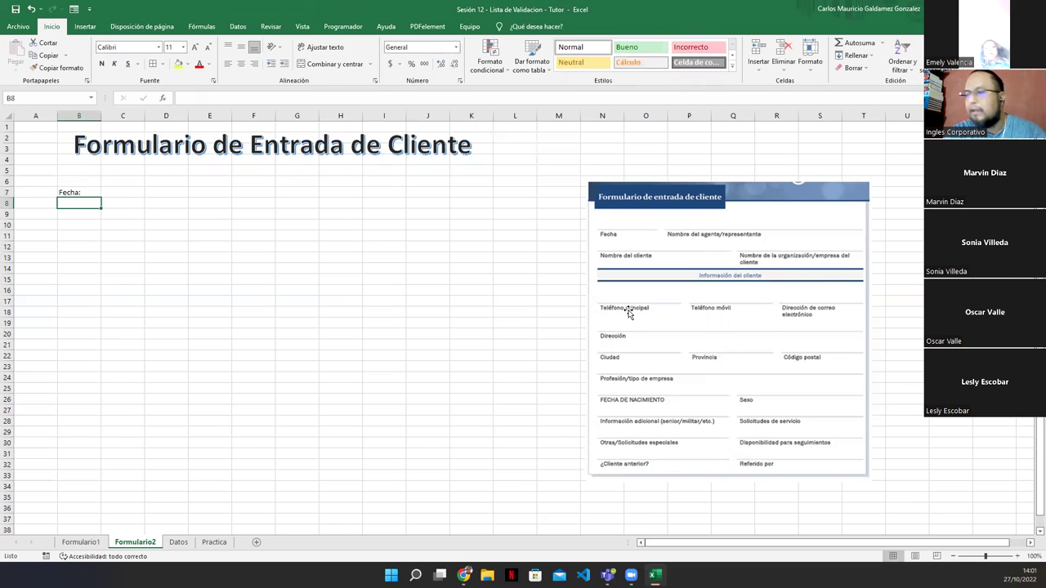
Add labels 'Nombre del Agente/Representante' in B8 and 'Nombre de Cliente' in B9
{"action": "type", "text": "Nombre del Agente/Represwen"}
{"action": "key", "text": "BackSpace"}
{"action": "key", "text": "BackSpace"}
{"action": "key", "text": "BackSpace"}
{"action": "type", "text": "wen"}
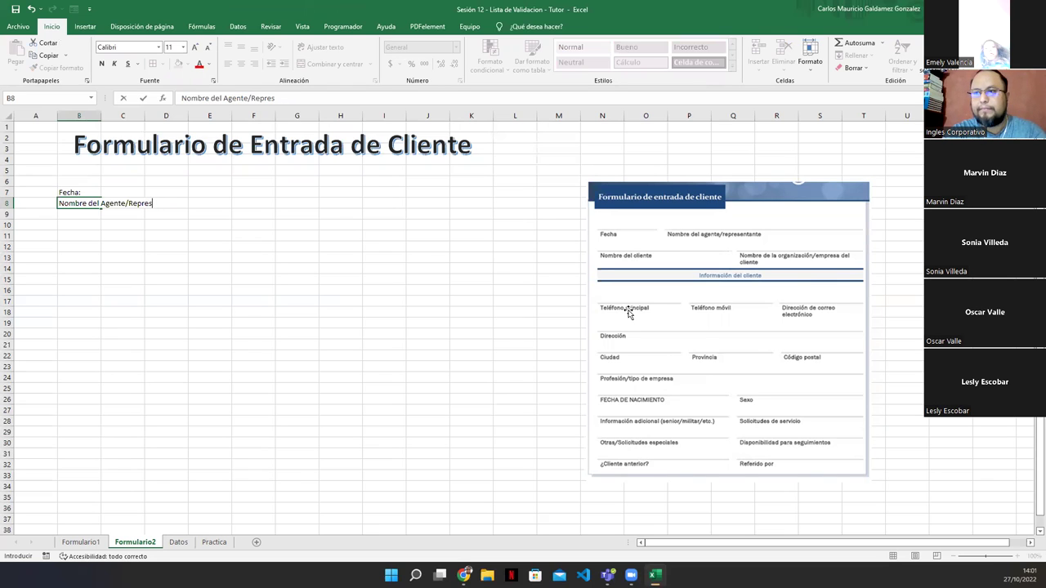
{"action": "type", "text": "entante"}
{"action": "key", "text": "Return"}
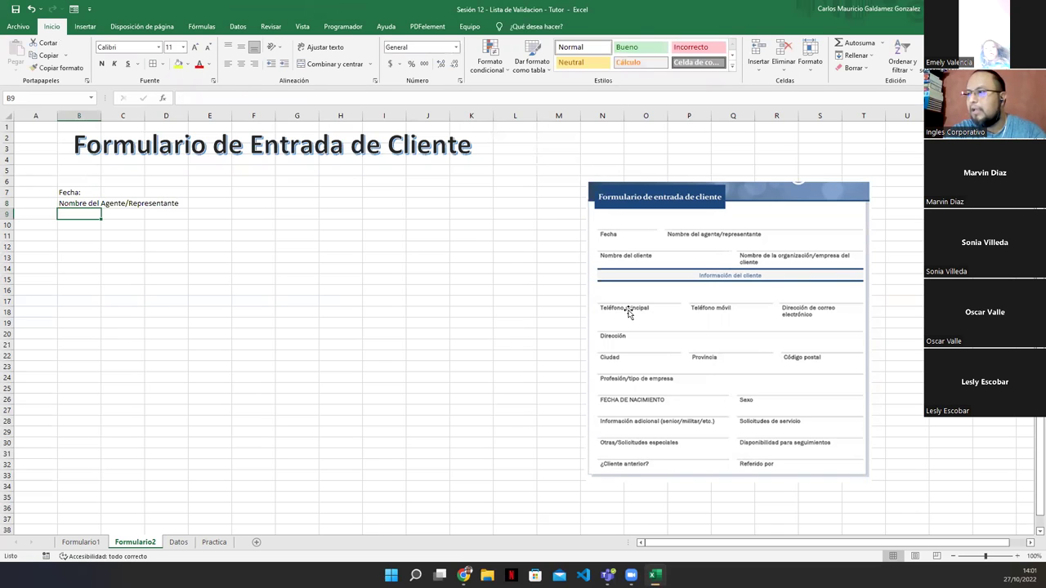
{"action": "type", "text": "Nombre de "}
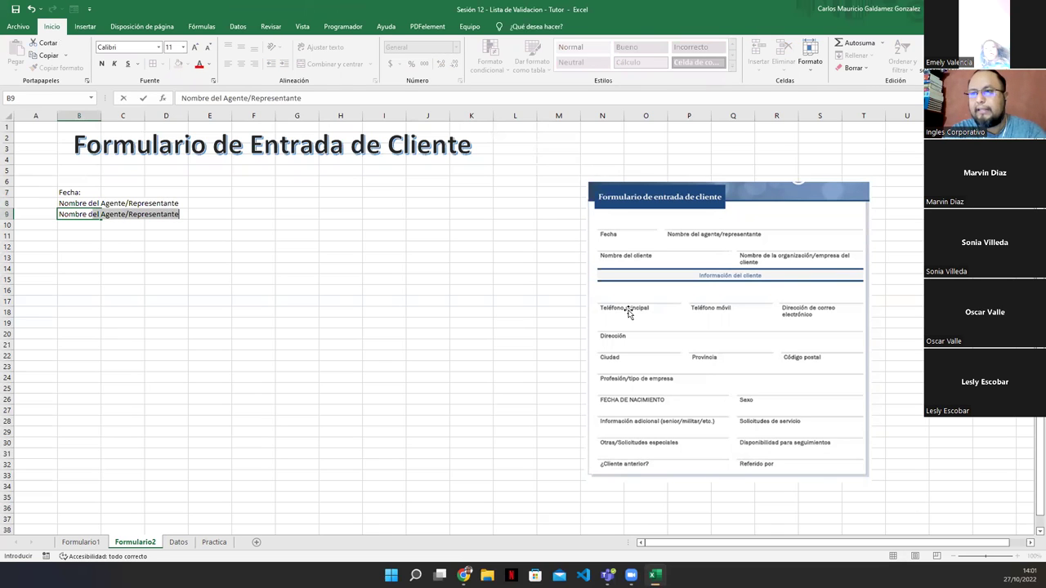
{"action": "type", "text": "Cliente"}
{"action": "key", "text": "Return"}
Enter 'Nombre de Organización/Empresa del Cliente' in B10
{"action": "type", "text": "Nomb"}
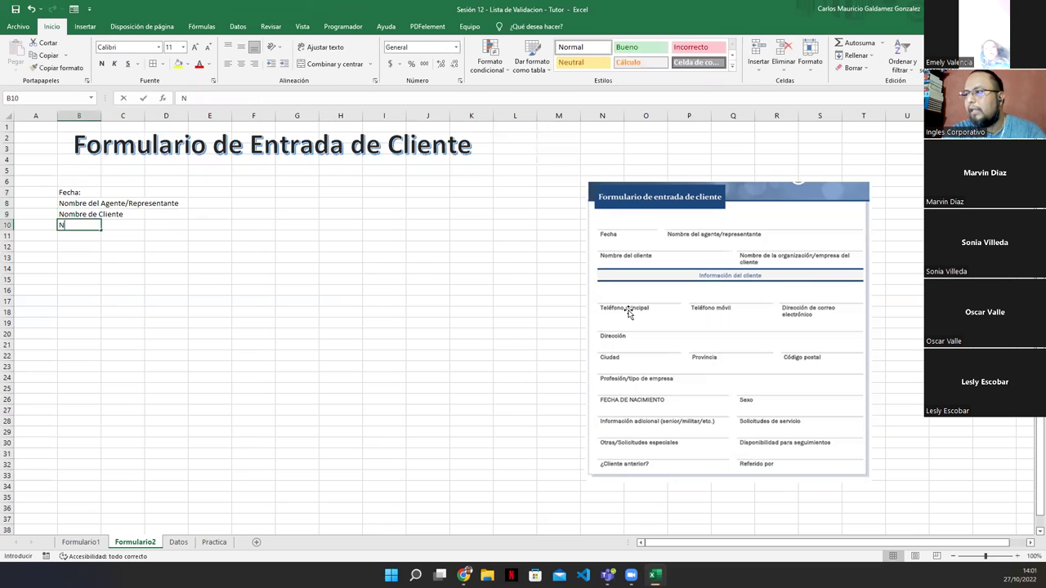
{"action": "type", "text": "re de Organizacion"}
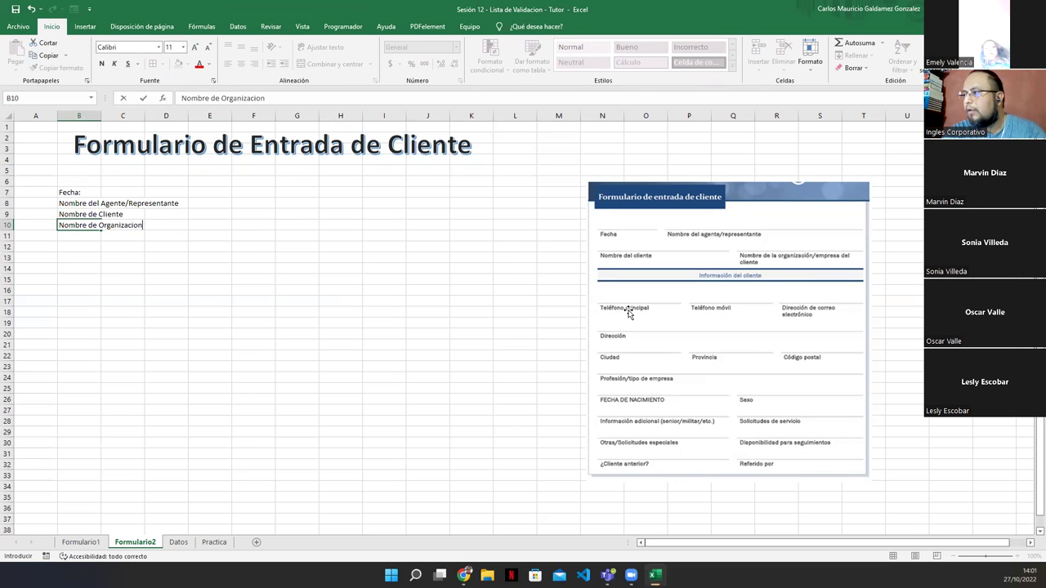
{"action": "key", "text": "BackSpace"}
{"action": "key", "text": "BackSpace"}
{"action": "type", "text": "ón/Empe"}
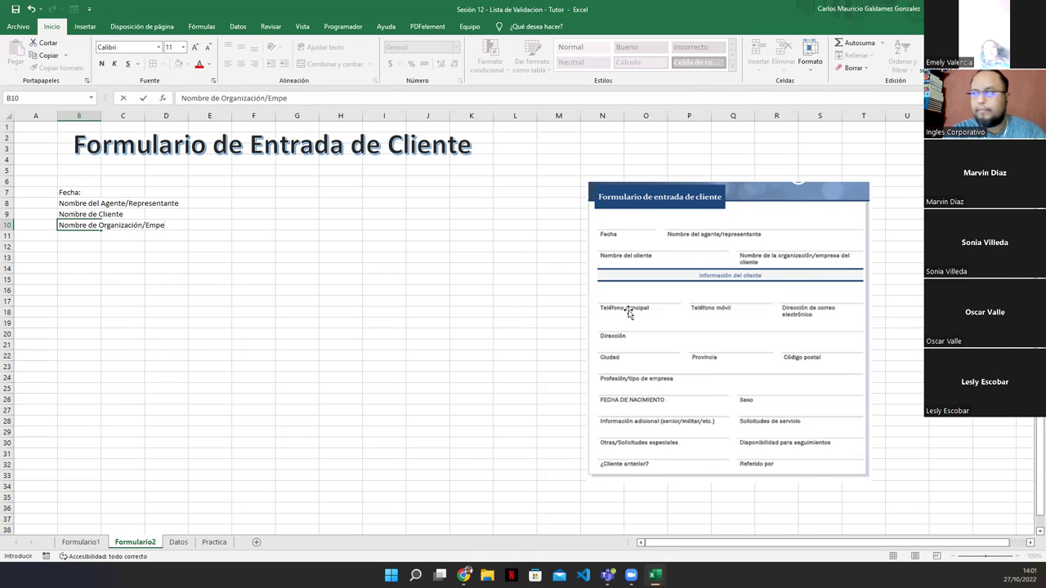
{"action": "type", "text": "s"}
{"action": "key", "text": "BackSpace"}
{"action": "key", "text": "BackSpace"}
{"action": "type", "text": "re"}
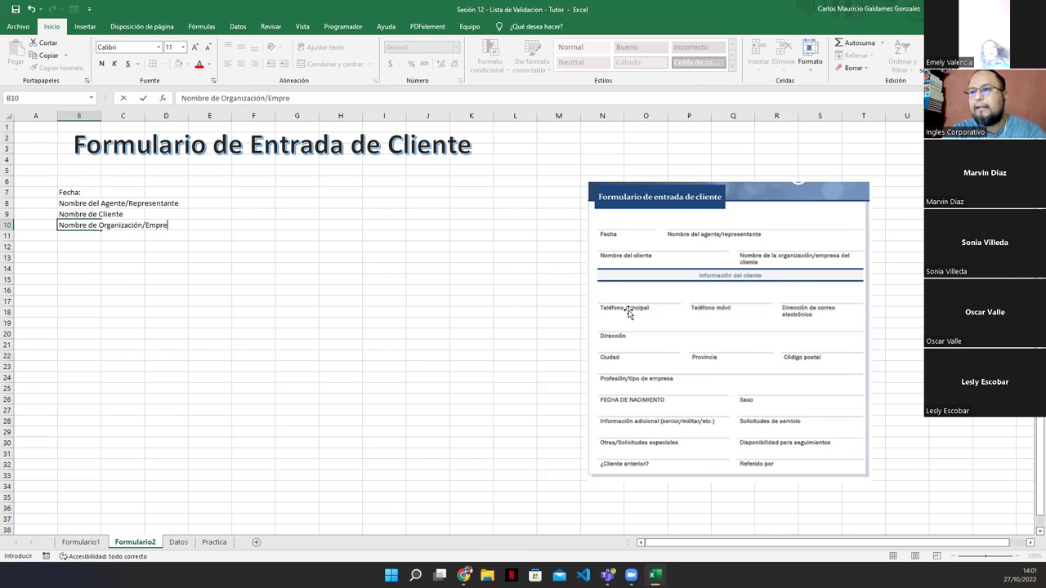
{"action": "type", "text": "sa del Cliente"}
{"action": "key", "text": "Return"}
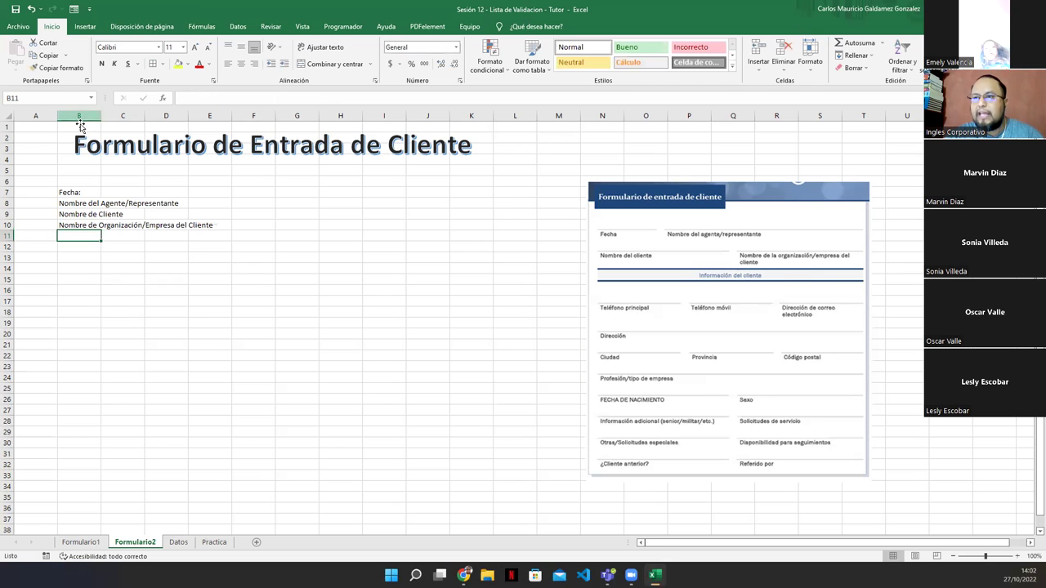
Autofit column B, widen column C, and move the form picture left toward the labels
{"action": "double_click", "coordinate": [101, 115]}
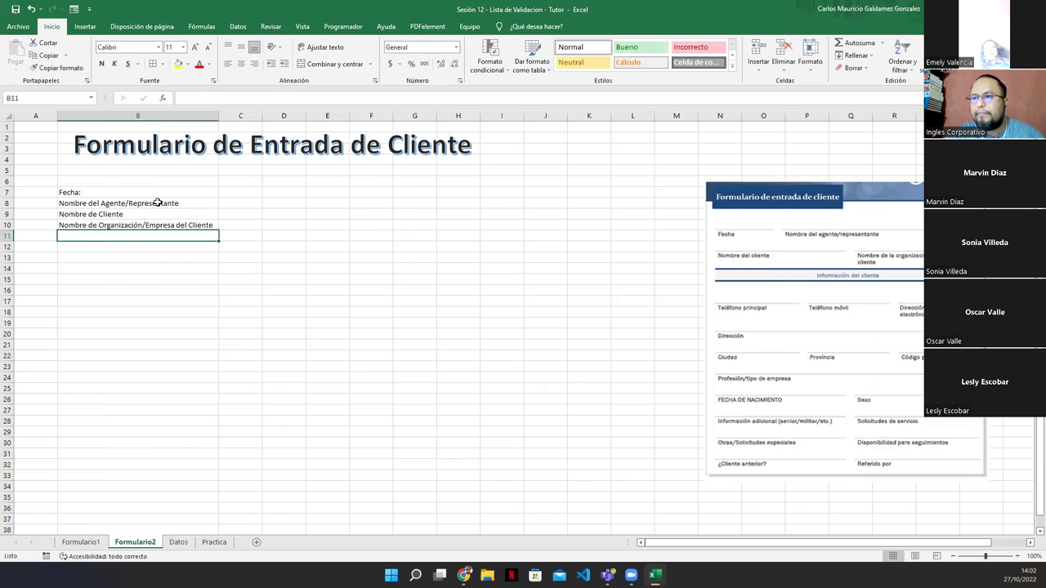
{"action": "left_click_drag", "start_coordinate": [262, 115], "coordinate": [305, 115]}
{"action": "left_click_drag", "start_coordinate": [262, 187], "coordinate": [250, 231]}
{"action": "left_click", "coordinate": [919, 315]}
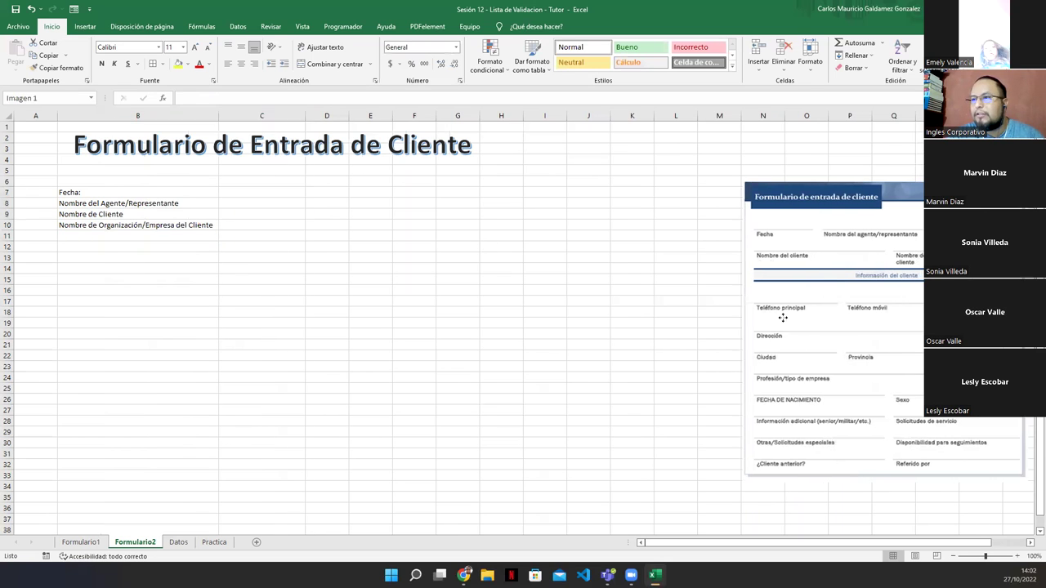
{"action": "left_click_drag", "start_coordinate": [920, 315], "coordinate": [335, 233]}
Give C7:C10 all borders and right-align the labels in B7:B10
{"action": "left_click_drag", "start_coordinate": [258, 193], "coordinate": [250, 225]}
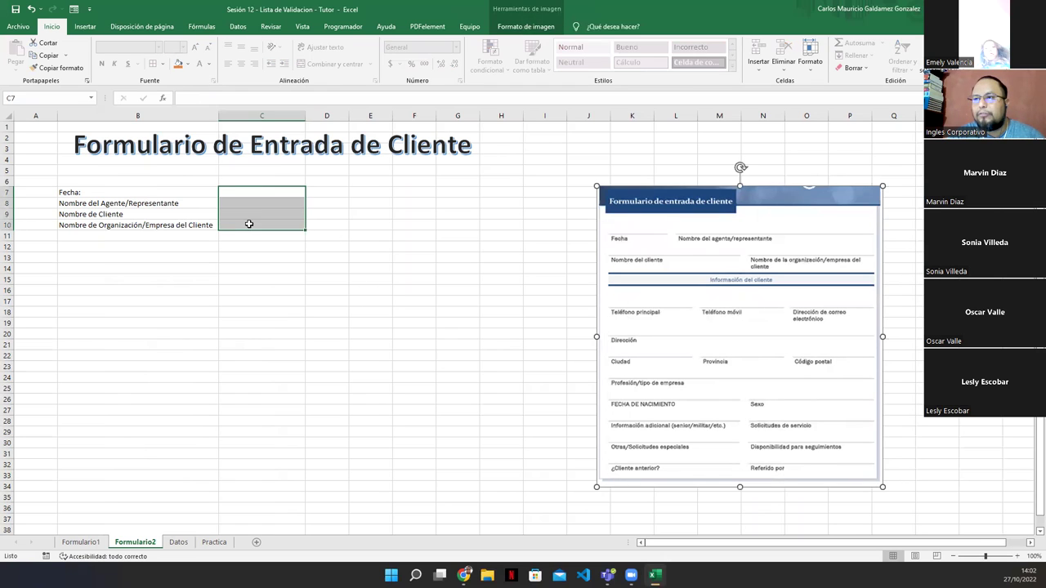
{"action": "left_click", "coordinate": [152, 65]}
{"action": "left_click", "coordinate": [88, 193]}
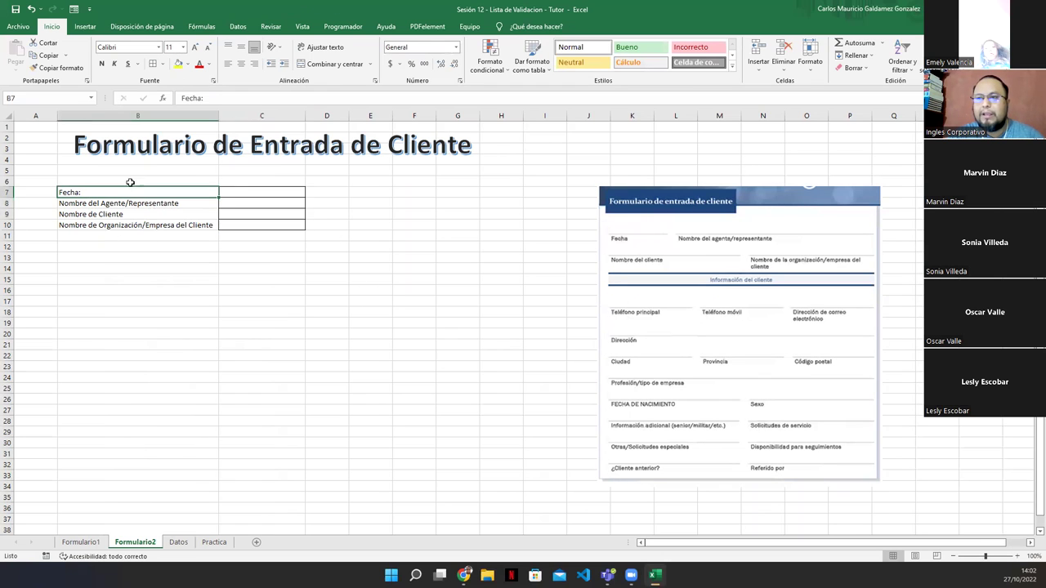
{"action": "left_click_drag", "start_coordinate": [137, 201], "coordinate": [145, 226]}
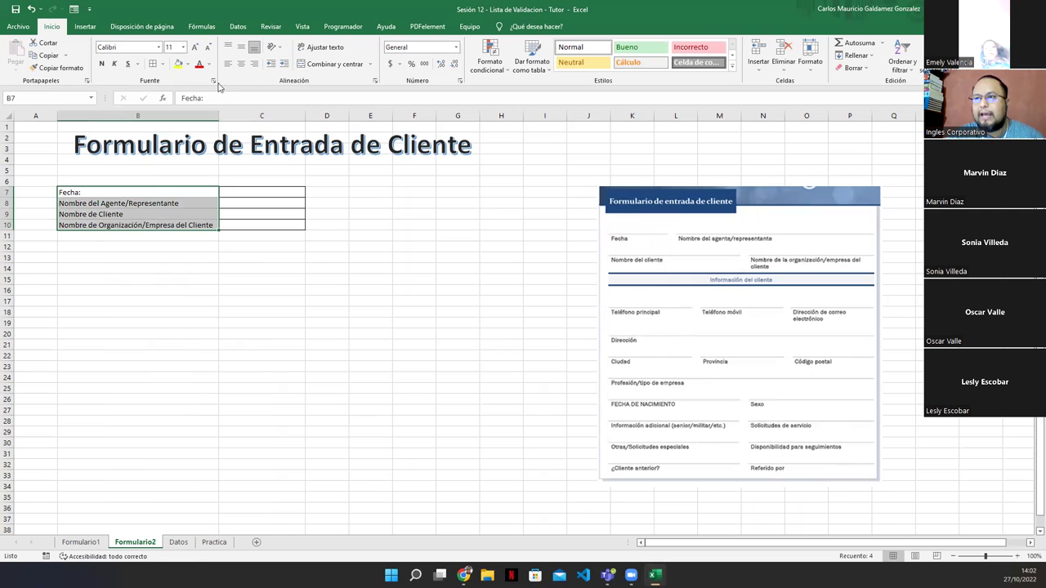
{"action": "left_click", "coordinate": [255, 66]}
Narrow column A and readjust column B's width so the labels fit
{"action": "left_click_drag", "start_coordinate": [218, 115], "coordinate": [203, 116]}
{"action": "left_click_drag", "start_coordinate": [56, 119], "coordinate": [44, 119]}
{"action": "left_click_drag", "start_coordinate": [191, 115], "coordinate": [203, 115]}
{"action": "left_click", "coordinate": [352, 292]}
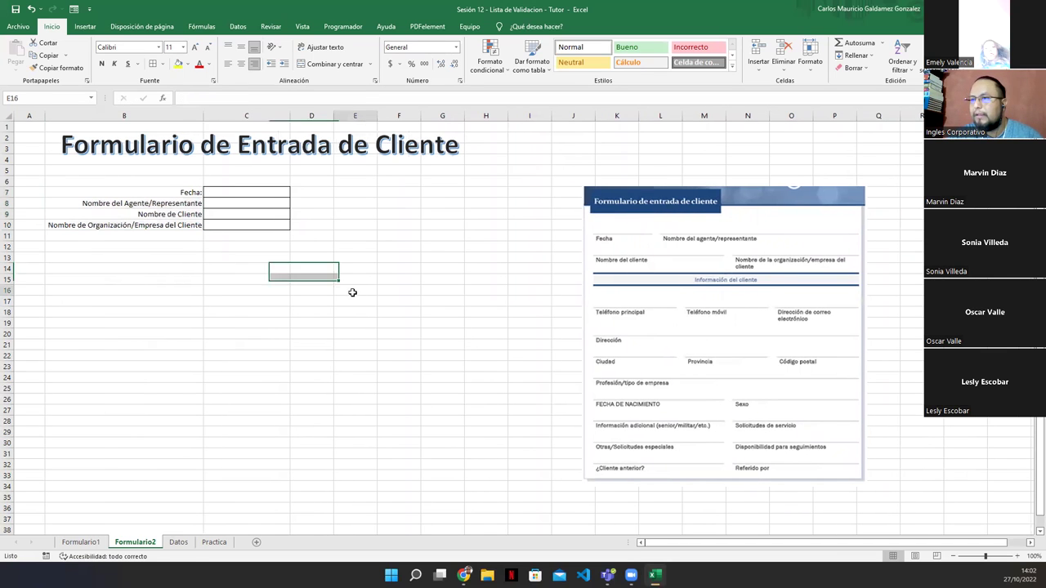
{"action": "left_click", "coordinate": [223, 192]}
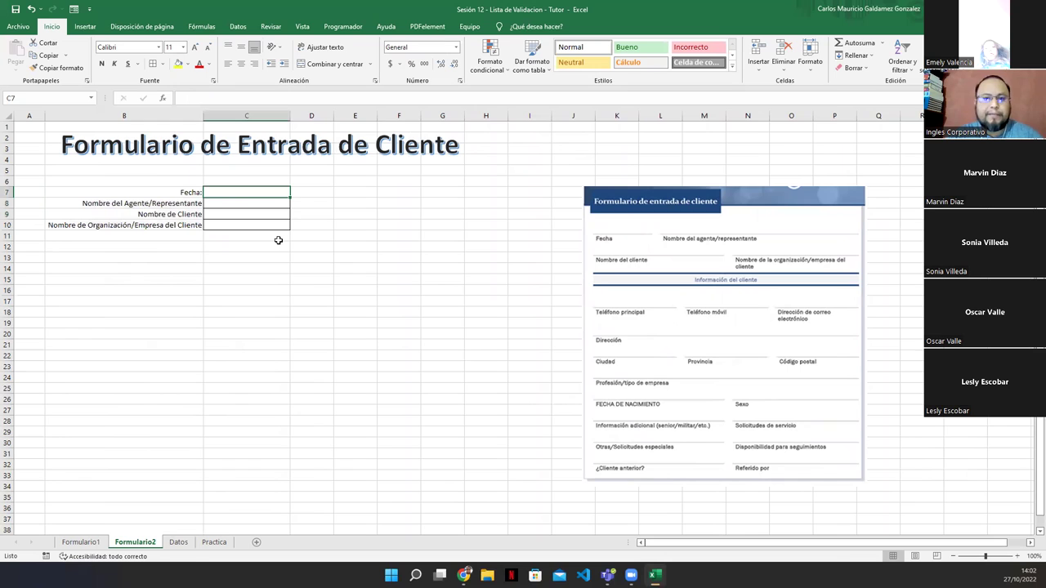
Enter =HOY() in C7 so the Fecha field shows 27/10/2022
{"action": "type", "text": "="}
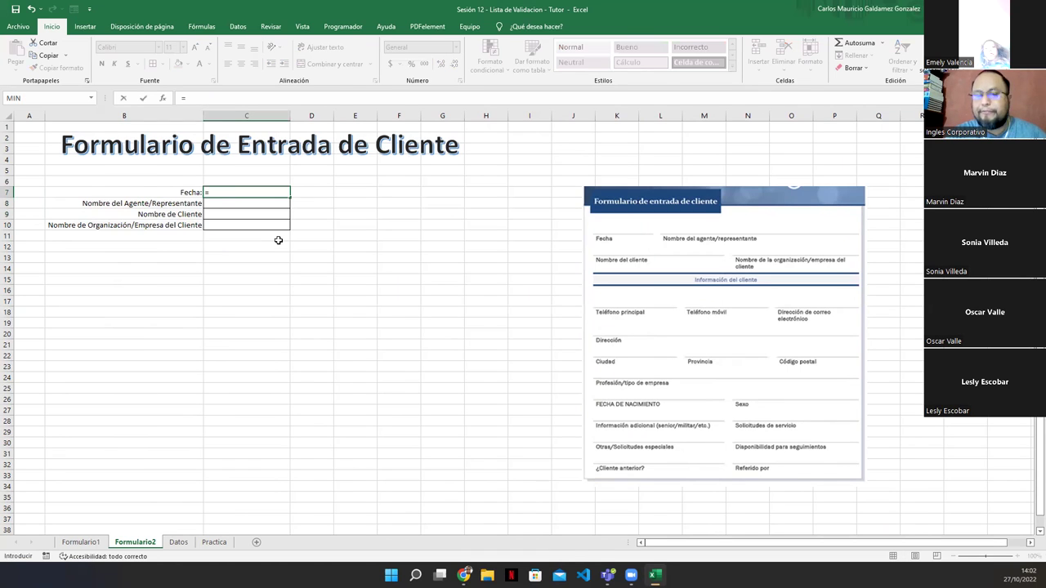
{"action": "type", "text": "hoy()"}
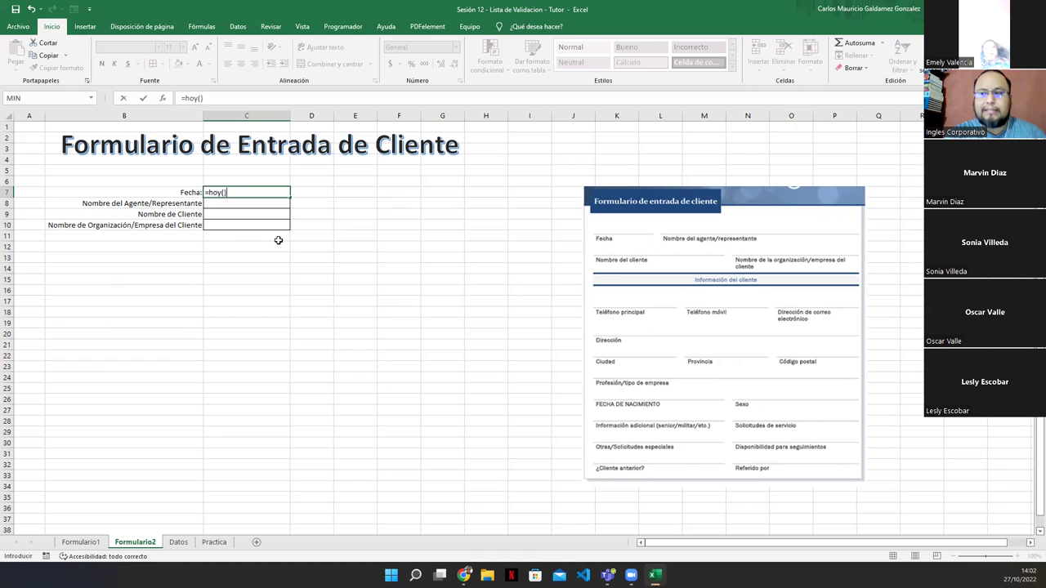
{"action": "key", "text": "ctrl+Return"}
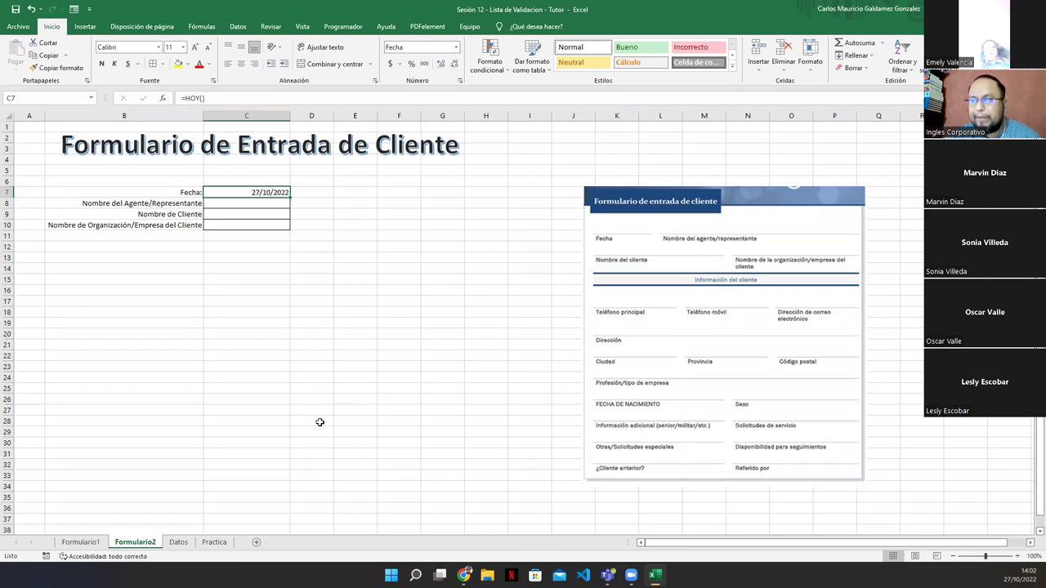
{"action": "left_click", "coordinate": [232, 211]}
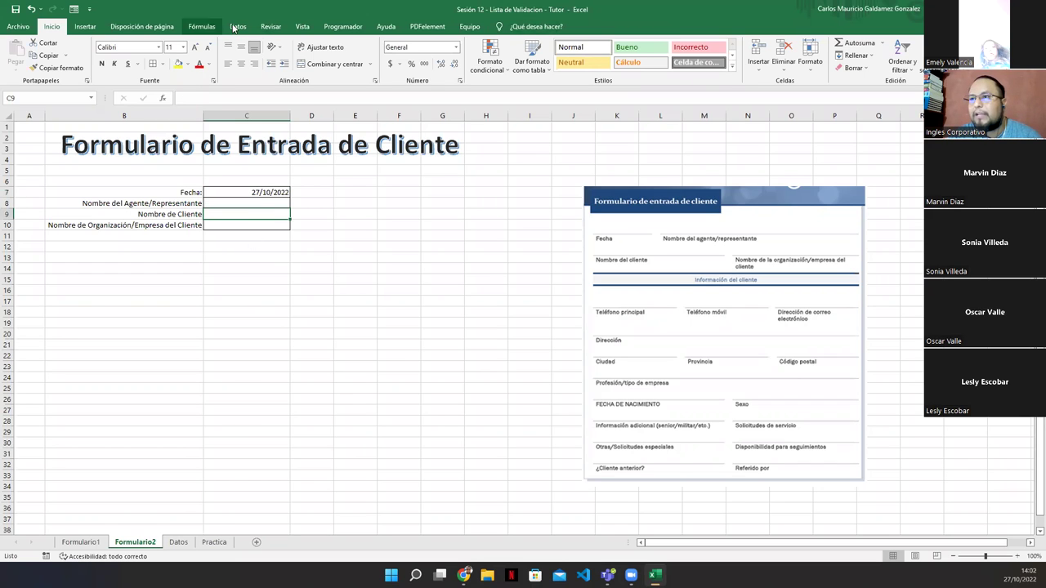
Give C9 a List validation with source =Datos!$G$2:$G$3 and test its client dropdown
{"action": "left_click", "coordinate": [237, 26]}
{"action": "left_click", "coordinate": [562, 51]}
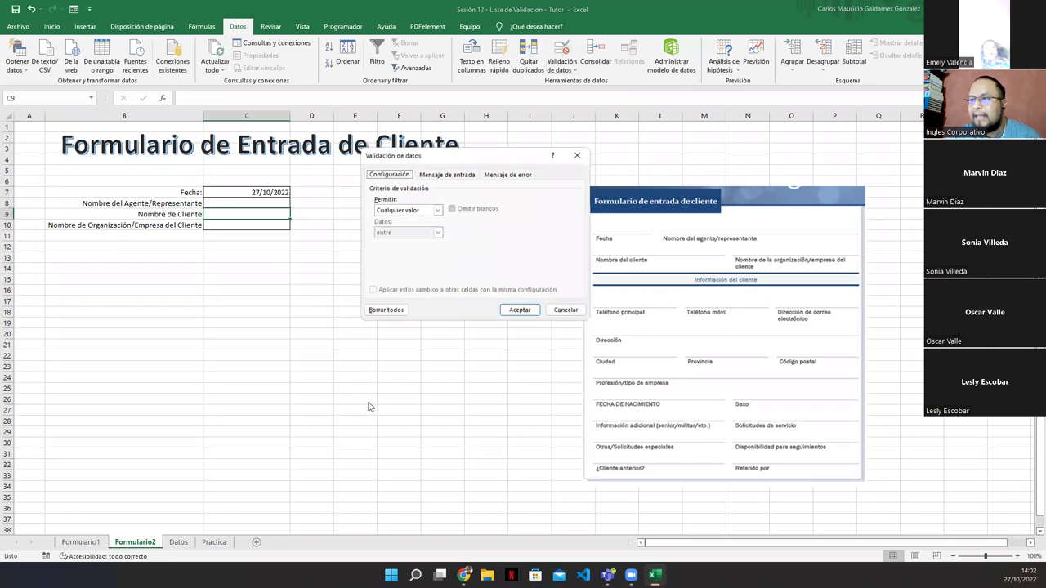
{"action": "left_click", "coordinate": [437, 210]}
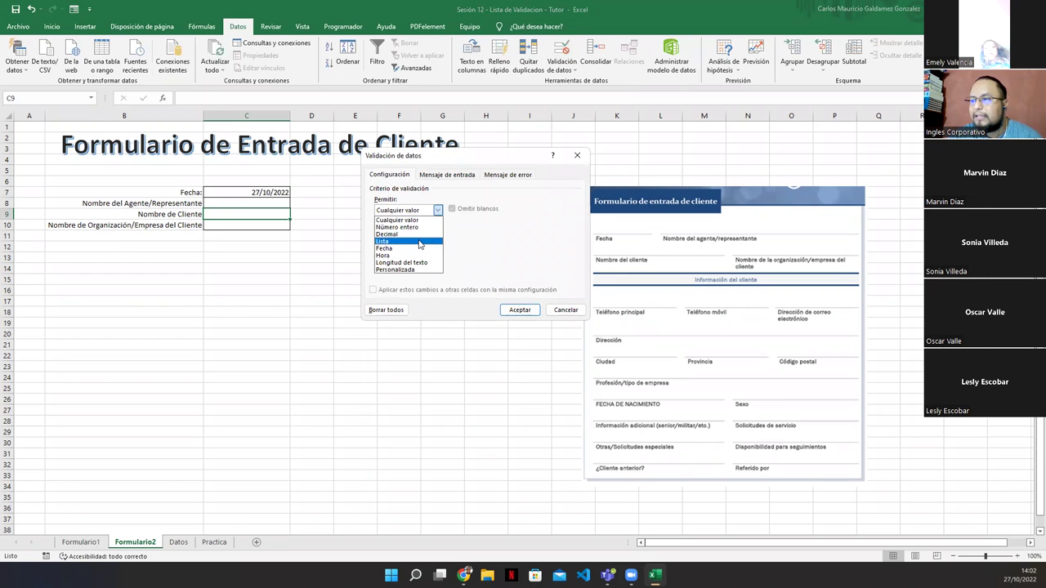
{"action": "left_click", "coordinate": [419, 244]}
{"action": "left_click", "coordinate": [528, 256]}
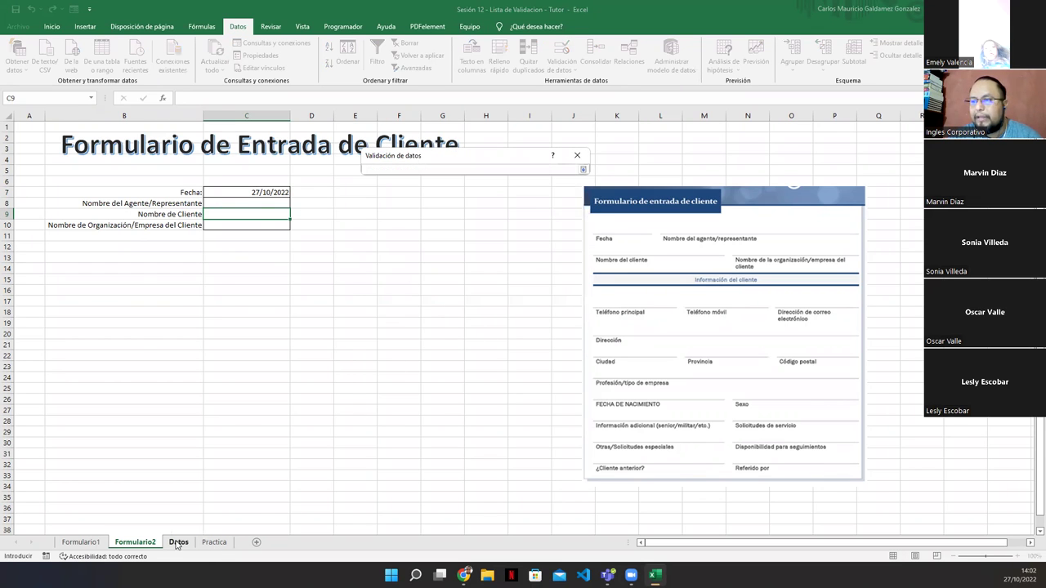
{"action": "left_click", "coordinate": [177, 543]}
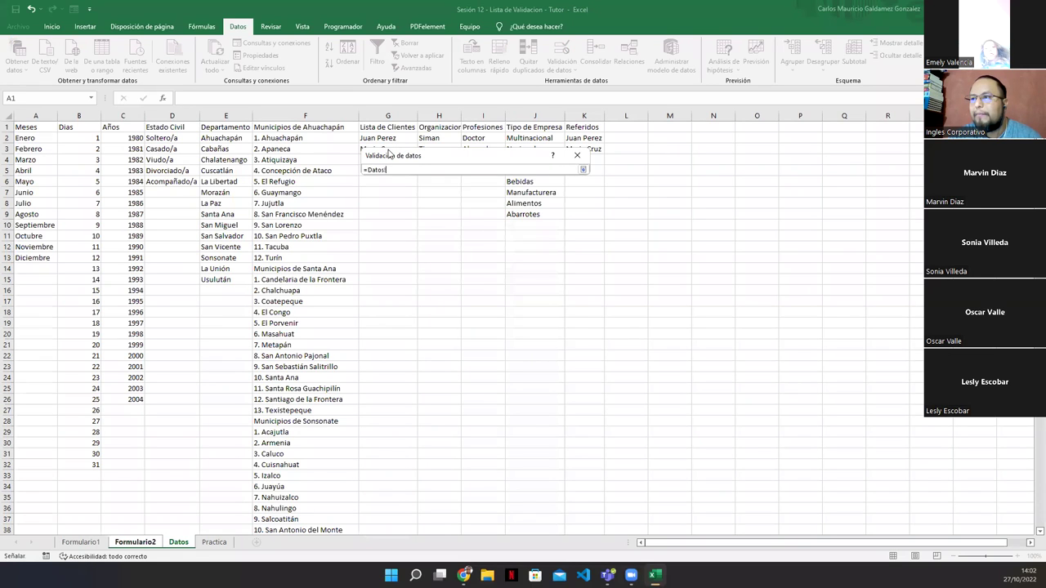
{"action": "left_click_drag", "start_coordinate": [382, 137], "coordinate": [384, 150]}
{"action": "left_click", "coordinate": [713, 202]}
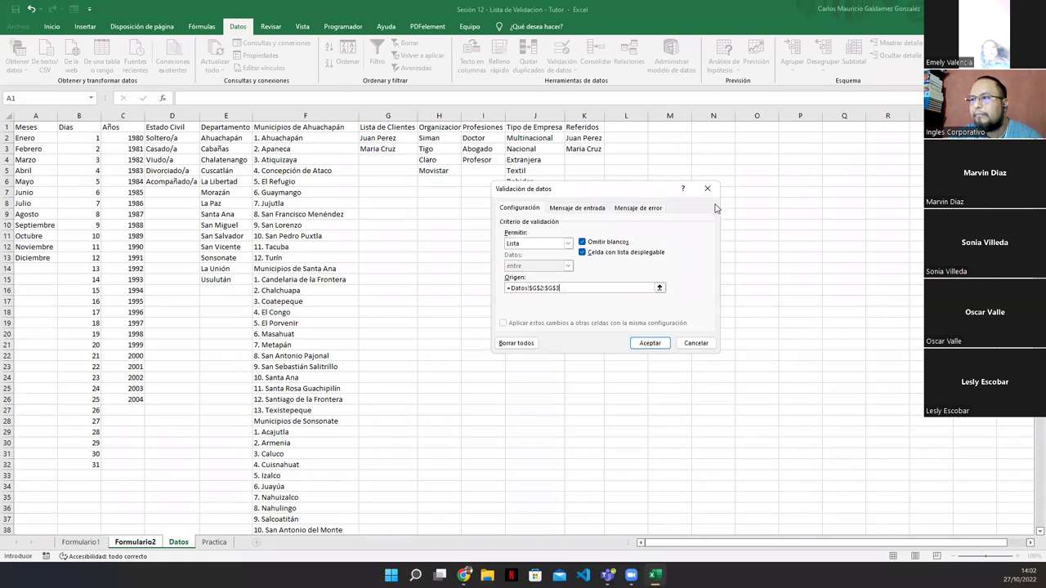
{"action": "left_click", "coordinate": [647, 346]}
{"action": "left_click", "coordinate": [295, 214]}
{"action": "left_click", "coordinate": [258, 215]}
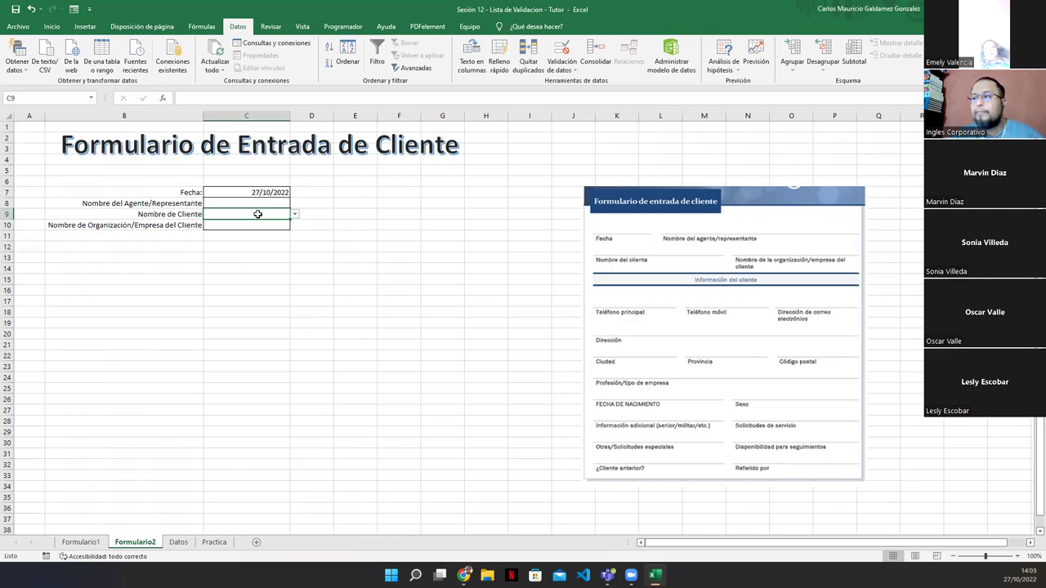
Move and enlarge the form picture, then advance the slideshow past Dudas o inquietudes to Agradecimientos y cierre
{"action": "left_click_drag", "start_coordinate": [704, 190], "coordinate": [627, 165]}
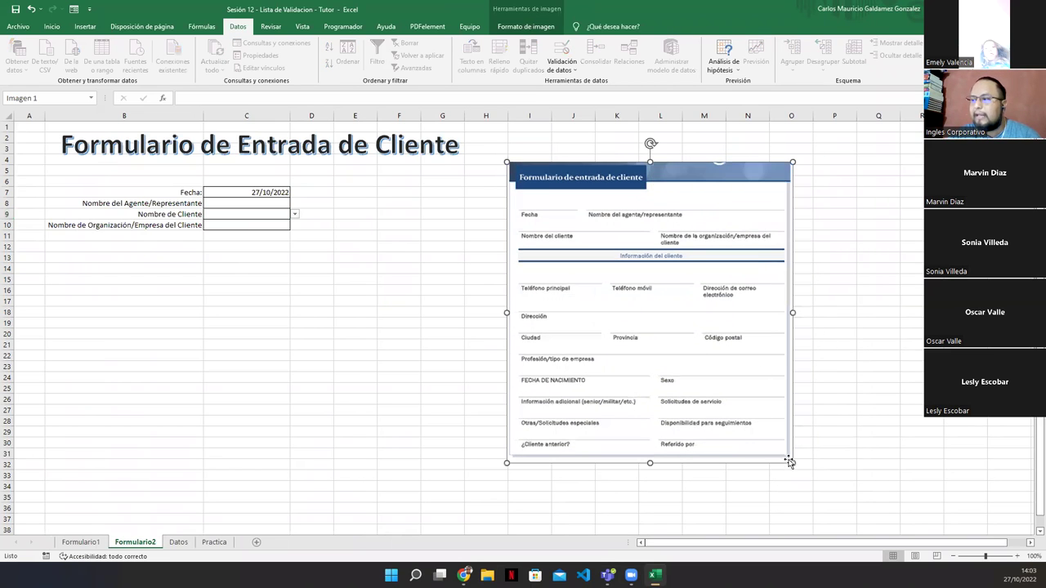
{"action": "left_click_drag", "start_coordinate": [792, 464], "coordinate": [850, 523]}
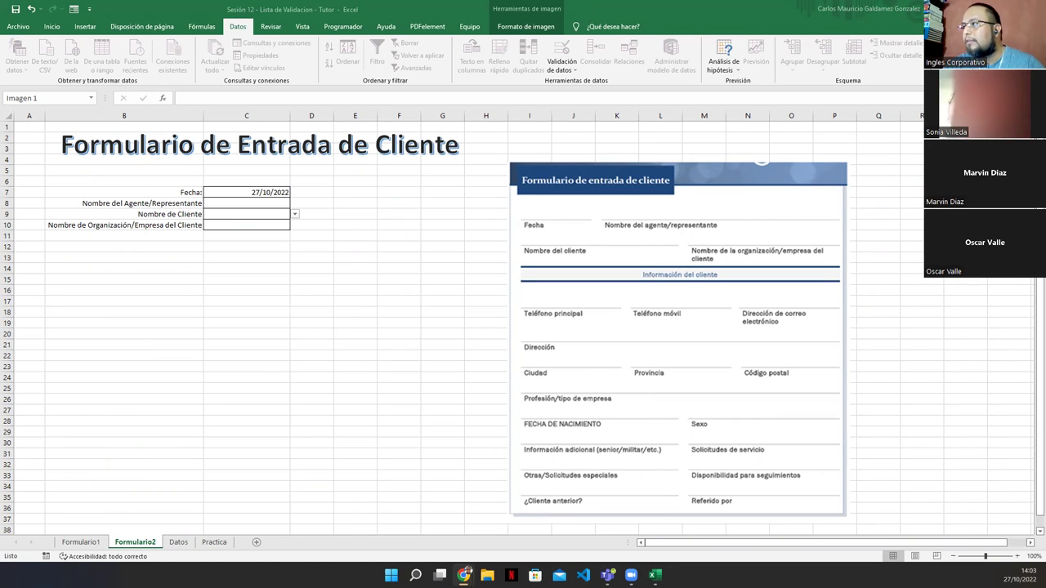
{"action": "key", "text": "alt+Tab"}
{"action": "left_click", "coordinate": [6, 80]}
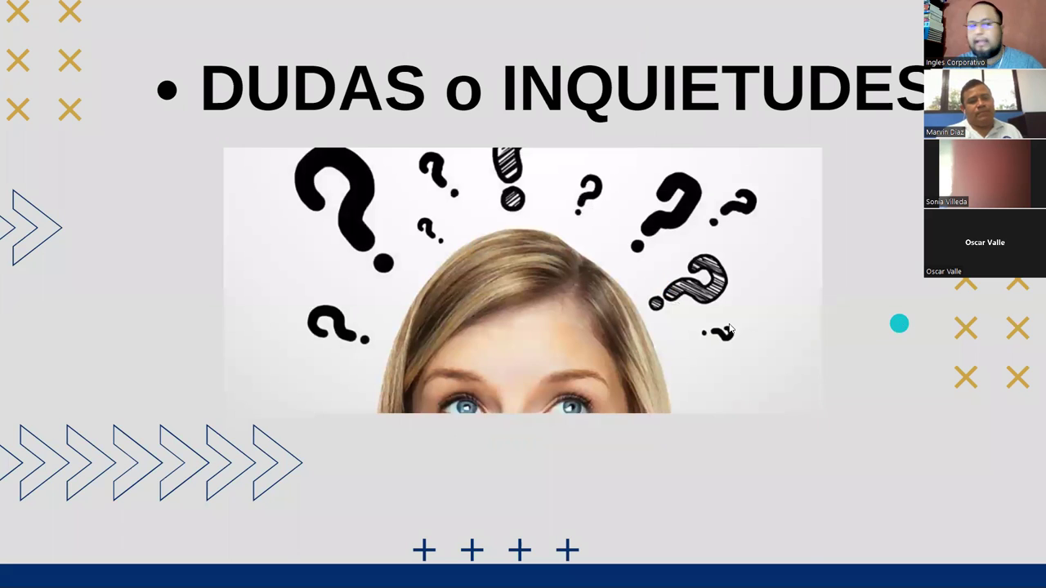
{"action": "left_click", "coordinate": [899, 322]}
{"action": "left_click", "coordinate": [54, 324]}
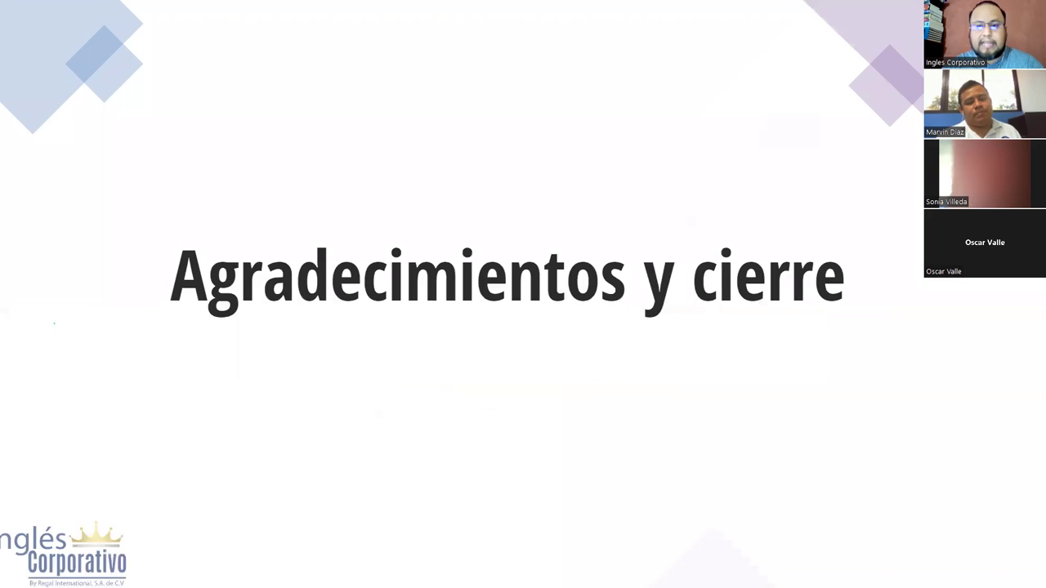